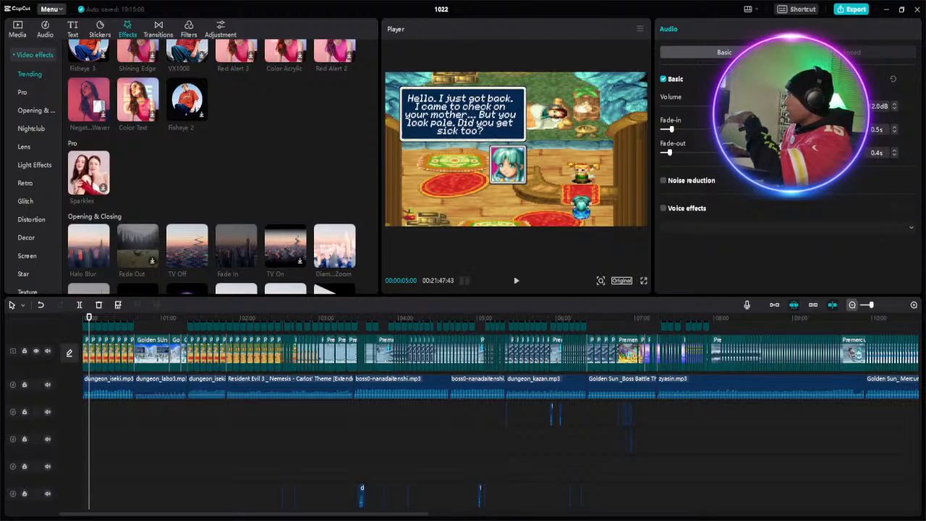
# - Review the opening scene from the very start of the timeline and pause at about 22 seconds
pyautogui.moveTo(870, 304); pyautogui.dragTo(863, 305)
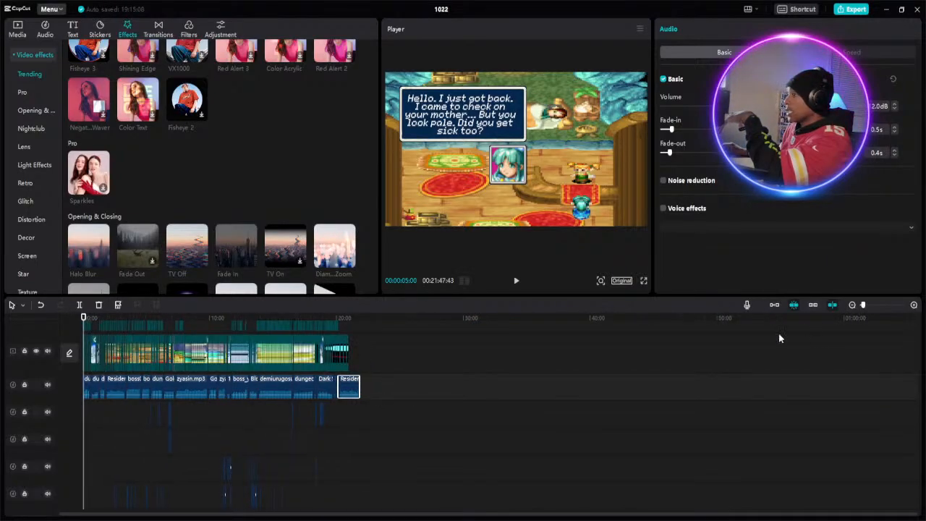
pyautogui.scroll(1, 180, 359)
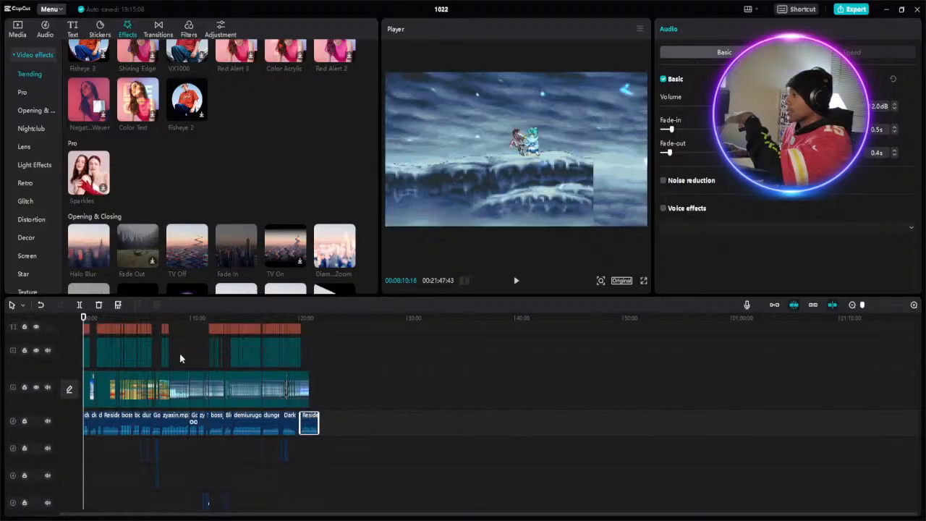
pyautogui.scroll(3, 180, 353)
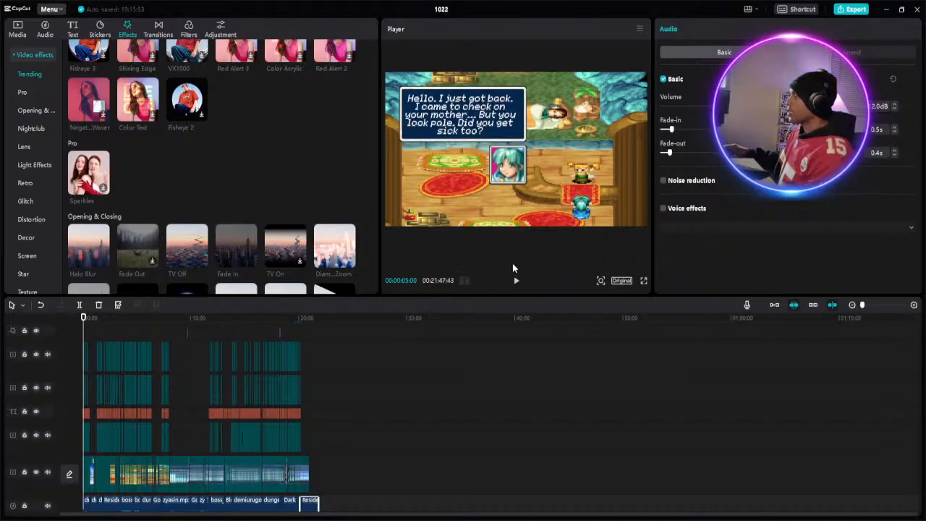
pyautogui.click(81, 333)
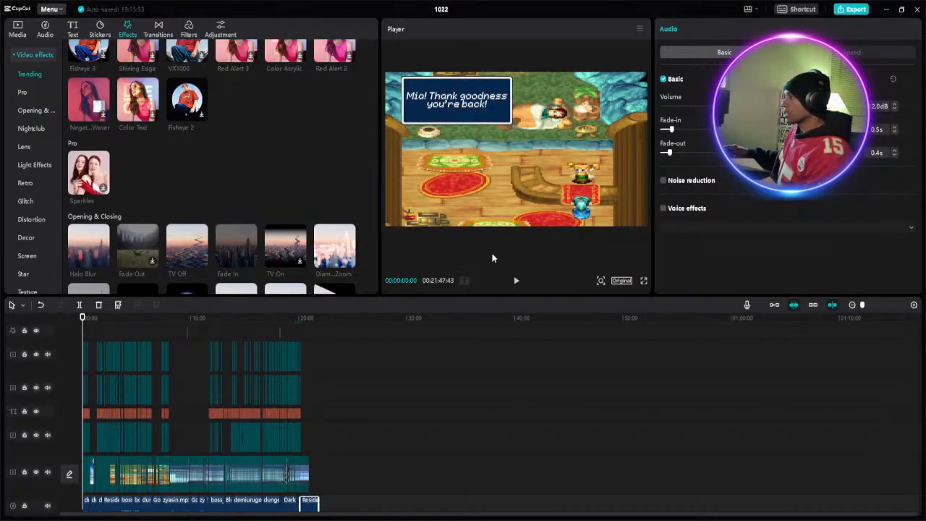
pyautogui.click(517, 281)
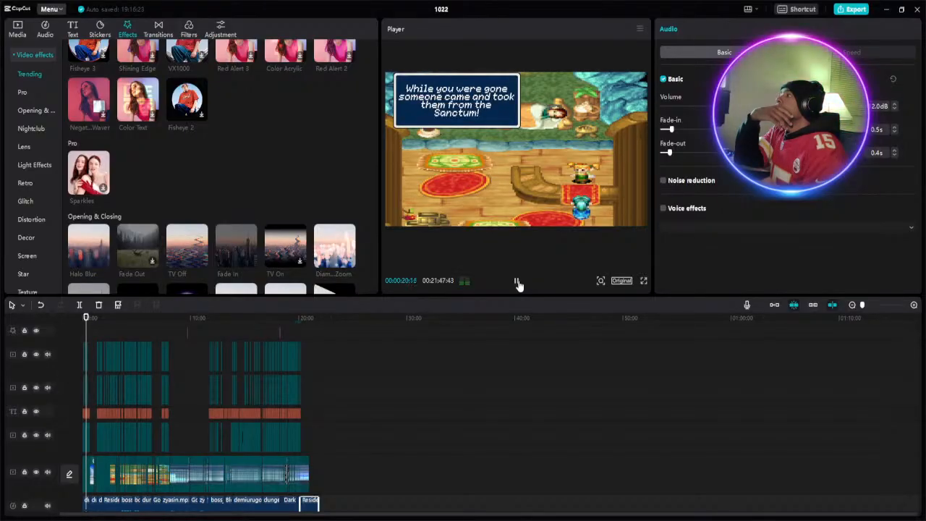
pyautogui.click(517, 281)
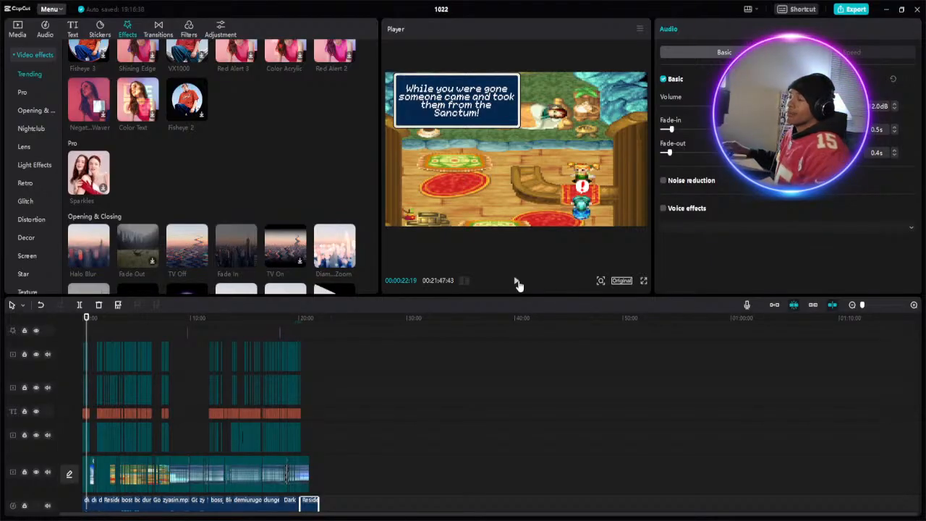
# - Review the village and snow-fight scenes from 0:22, pausing at about 1:52, 3:50, 4:47 and 6:25
pyautogui.click(517, 281)
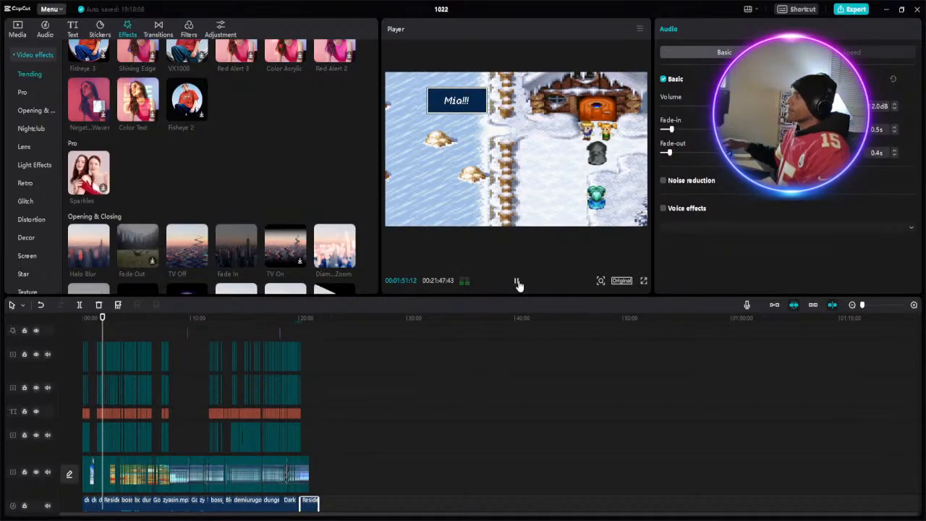
pyautogui.click(517, 282)
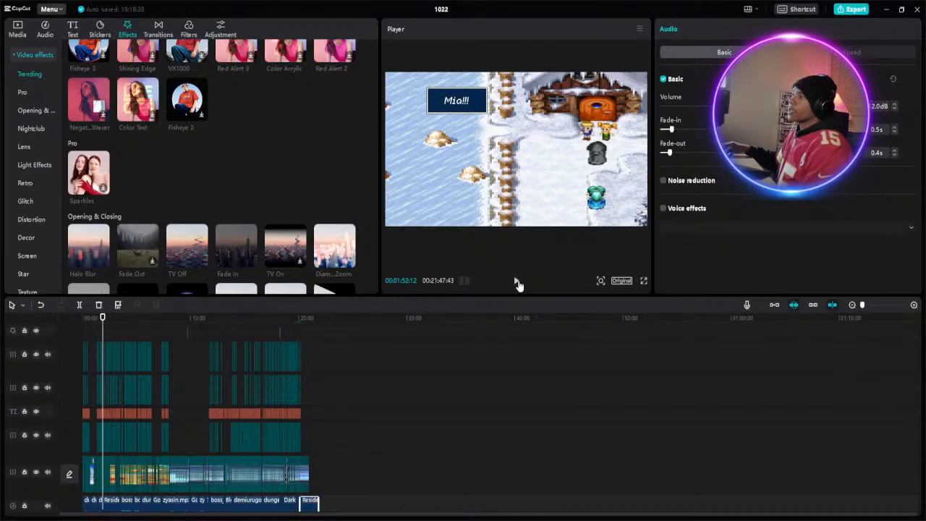
pyautogui.click(517, 282)
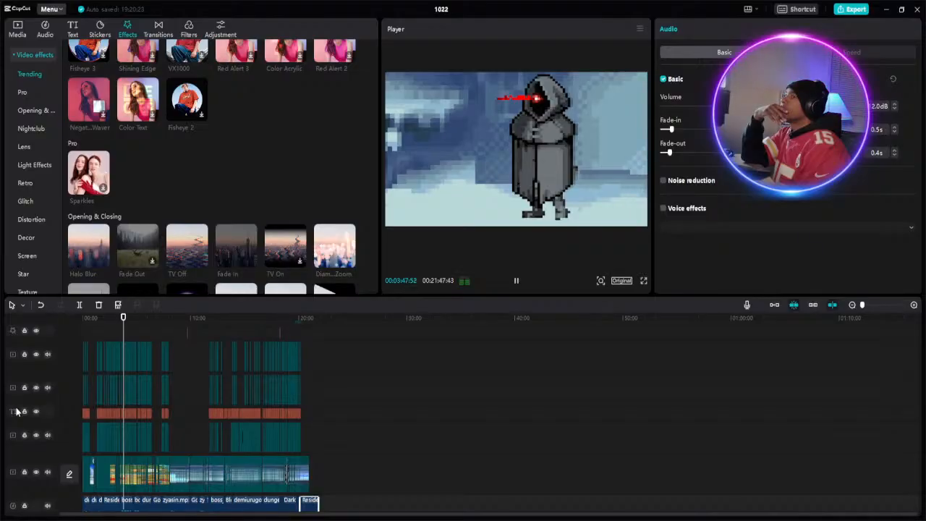
pyautogui.click(516, 283)
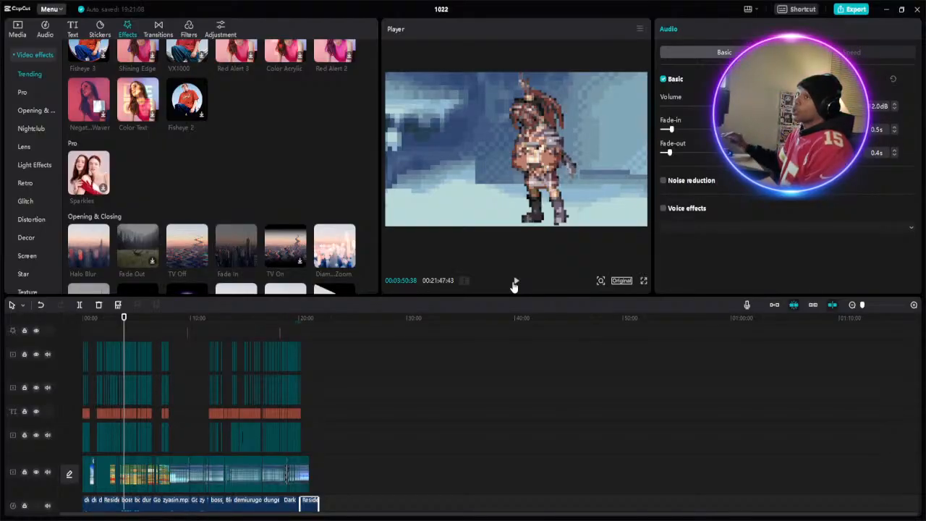
pyautogui.click(514, 282)
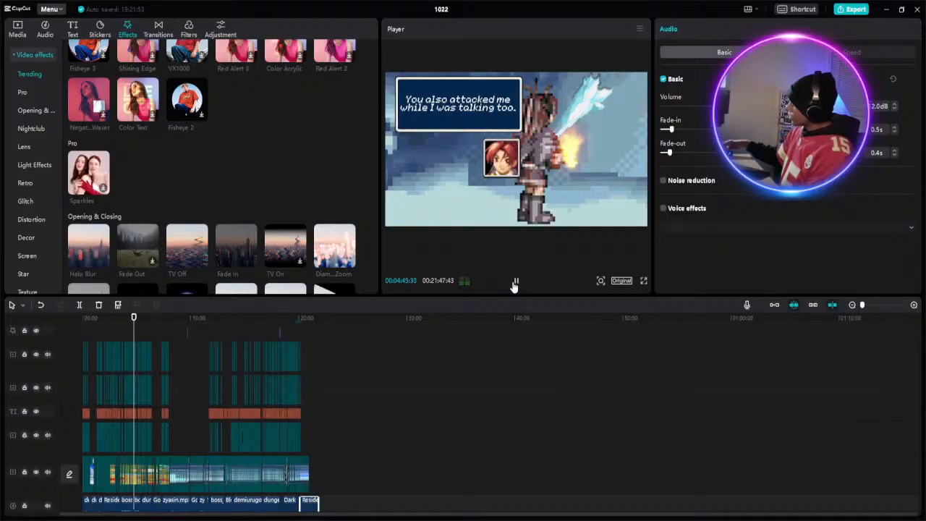
pyautogui.click(515, 282)
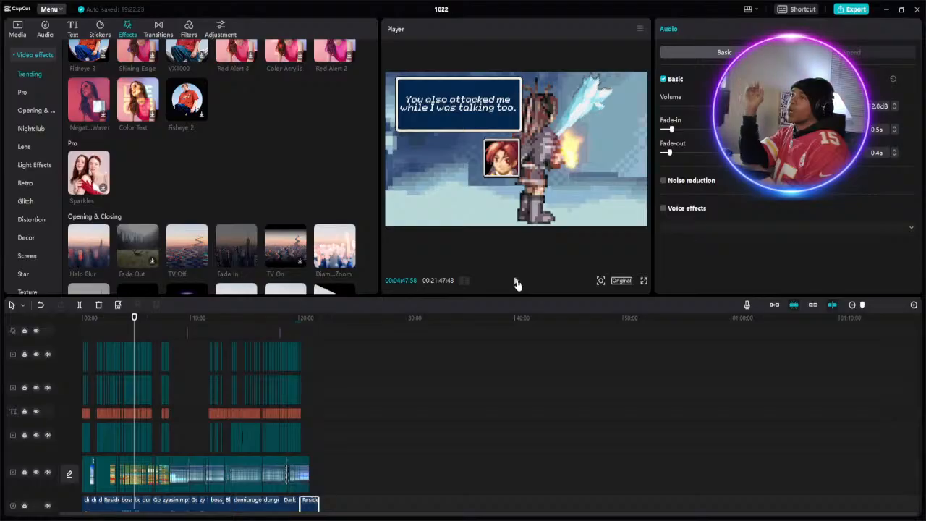
pyautogui.click(517, 283)
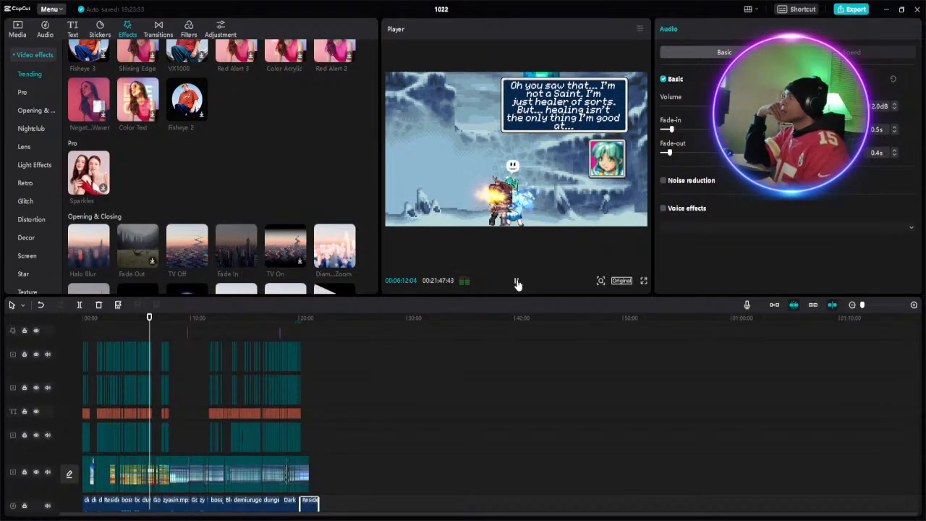
pyautogui.click(518, 283)
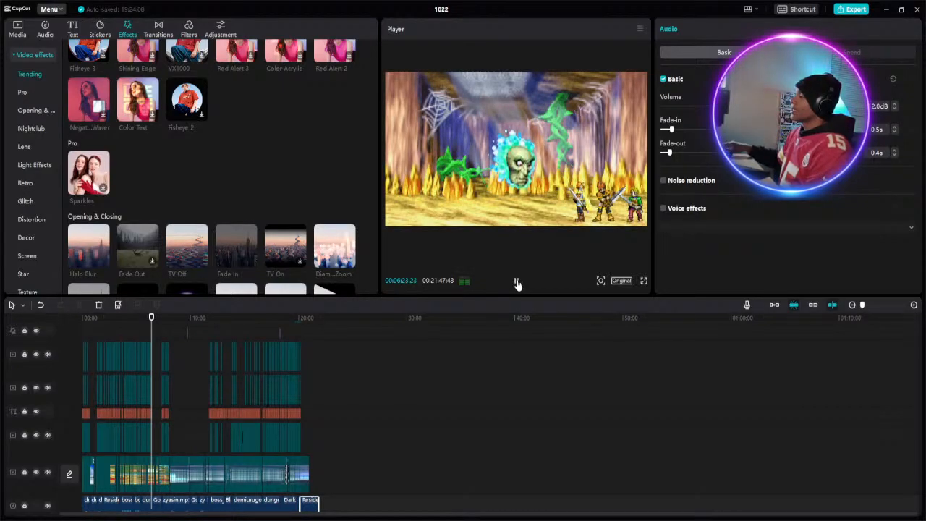
pyautogui.click(517, 283)
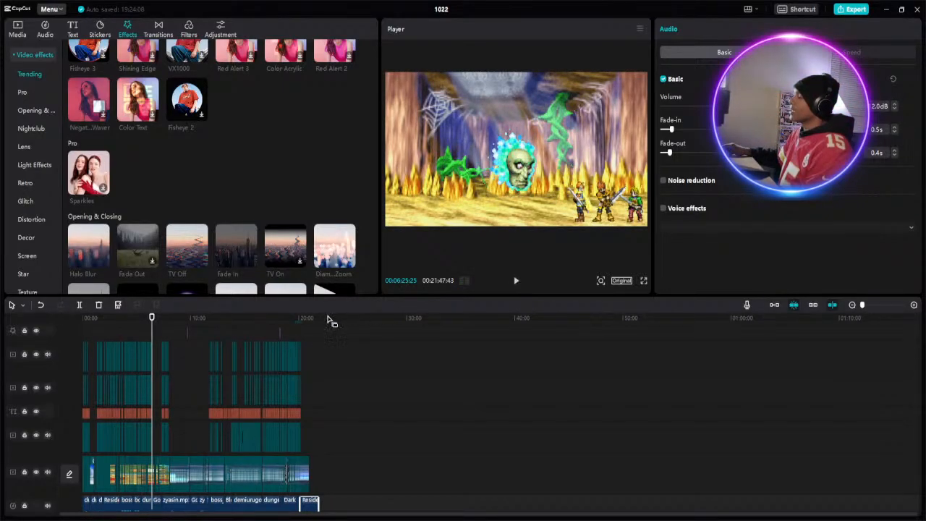
# - Play the cave battle scene from about 6:25 and pause at about 6:49
pyautogui.scroll(-2, 187, 369)
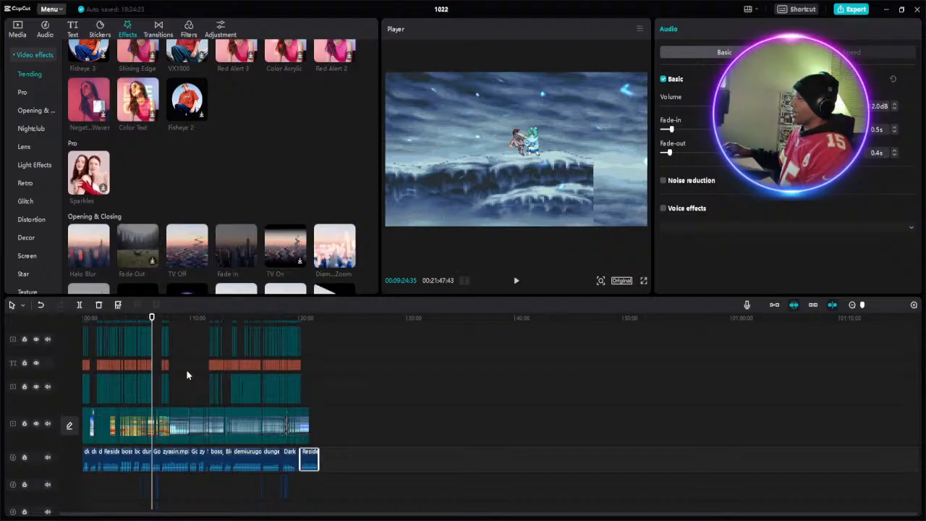
pyautogui.scroll(2, 186, 369)
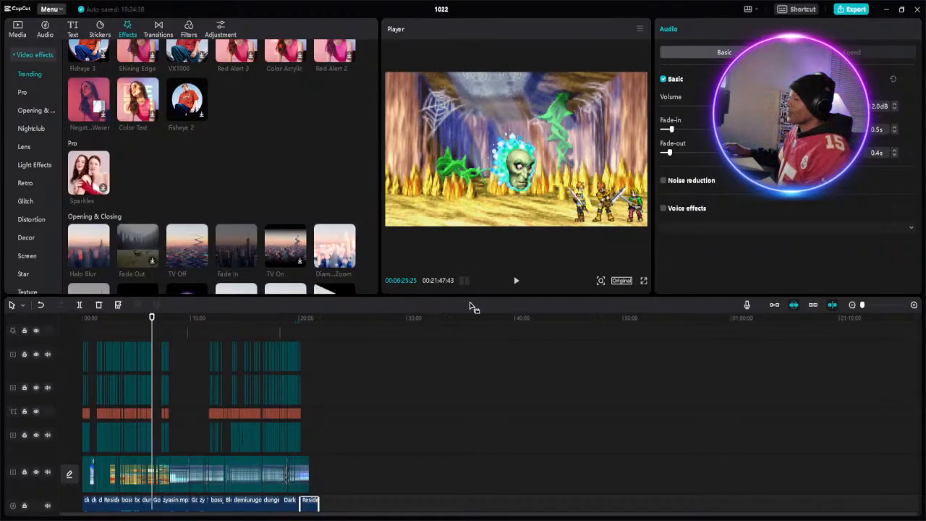
pyautogui.click(516, 282)
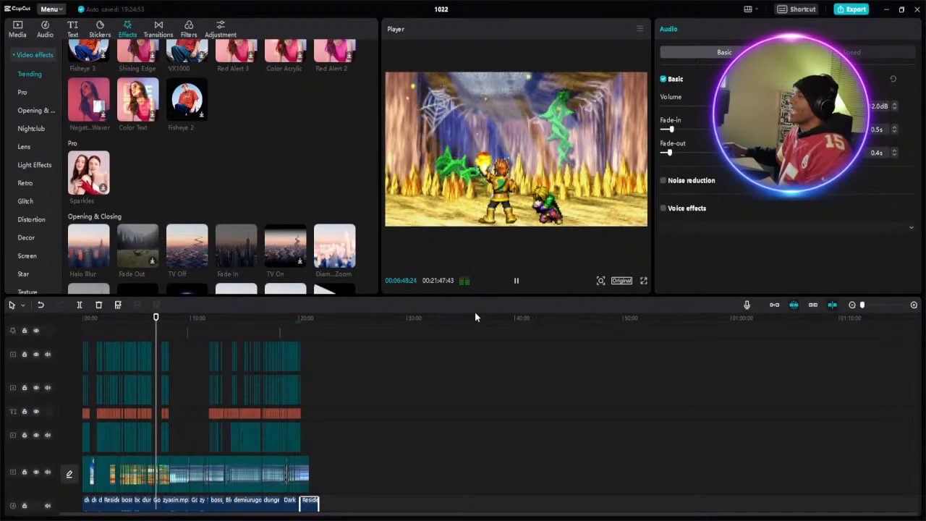
pyautogui.click(516, 281)
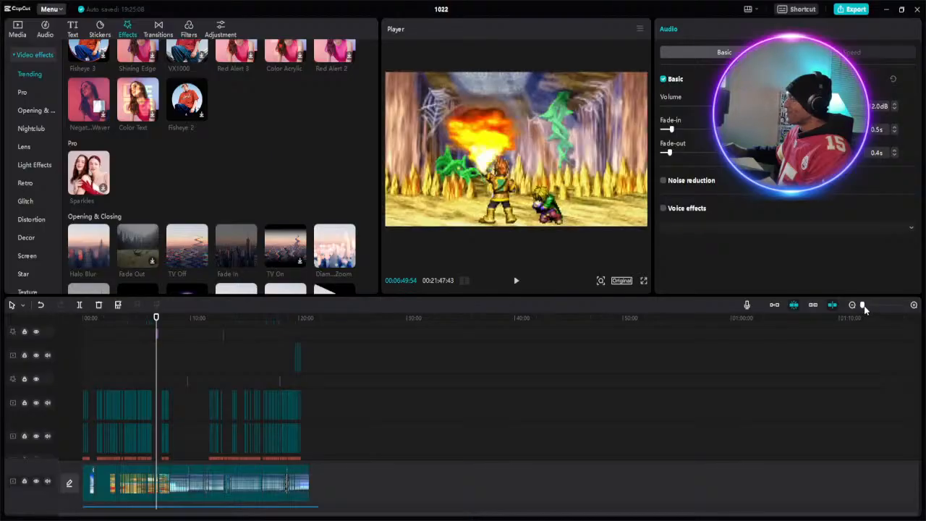
# - Replay the cave battle from about 6:43 and watch the summon sequence, pausing at about 7:09 and 7:17
pyautogui.click(865, 306)
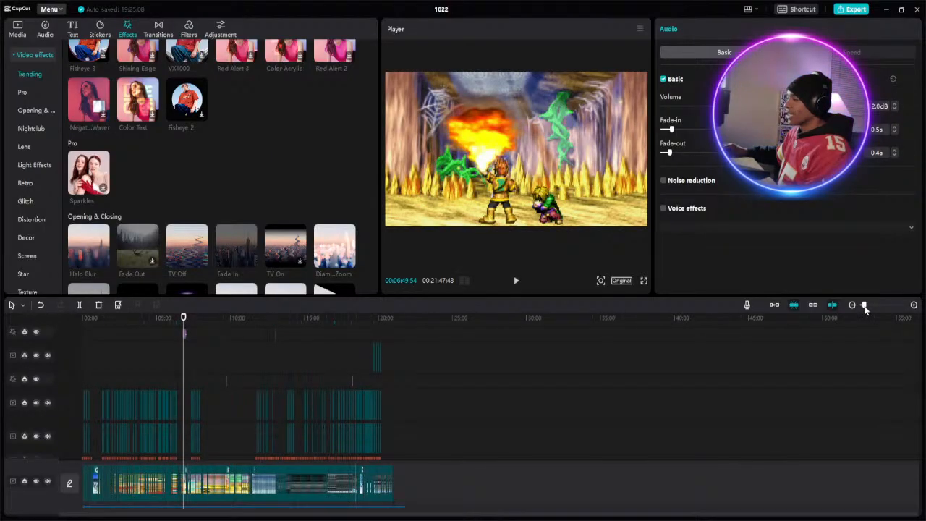
pyautogui.click(872, 306)
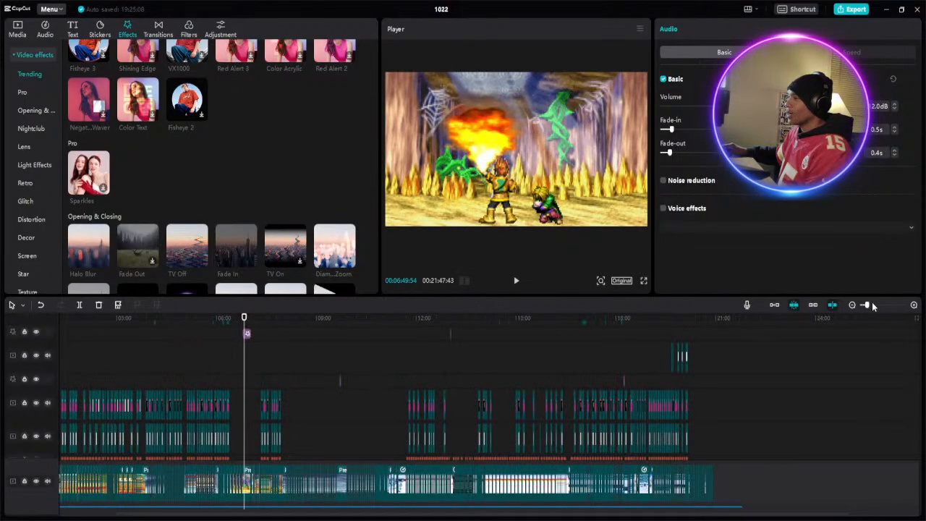
pyautogui.moveTo(239, 319)
pyautogui.mouseDown()
pyautogui.moveTo(253, 324)
pyautogui.moveTo(234, 326)
pyautogui.mouseUp()
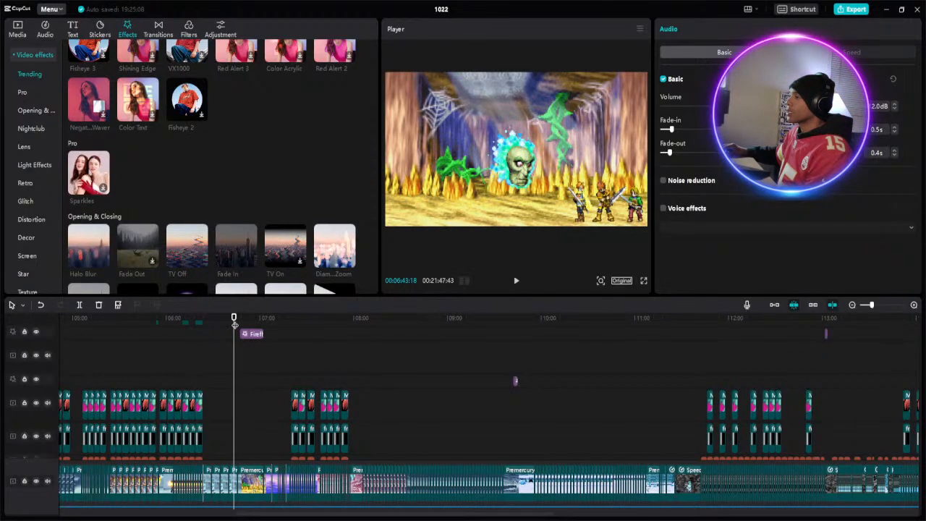
pyautogui.press('space')
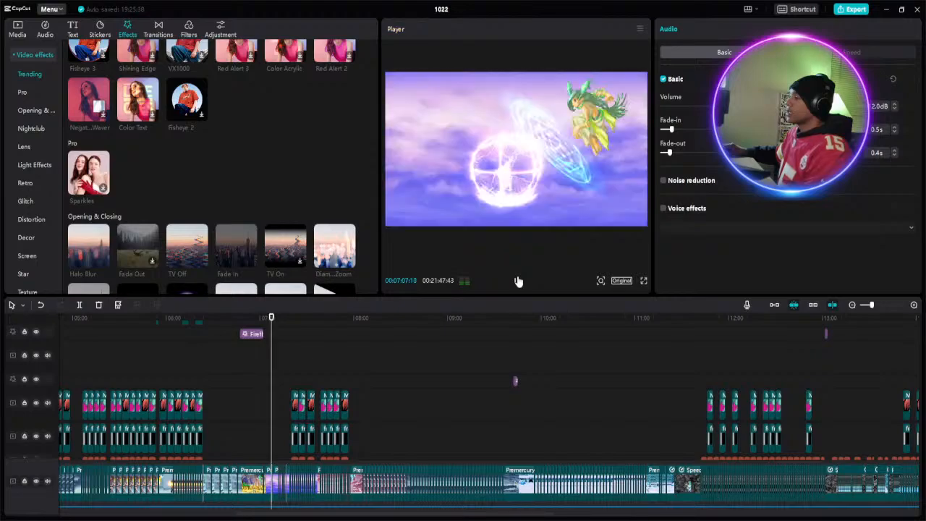
pyautogui.click(518, 281)
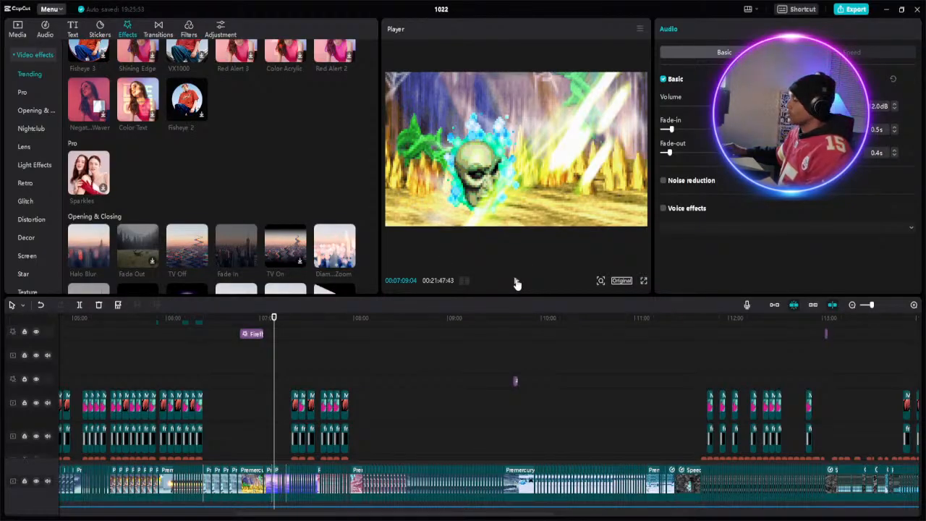
pyautogui.click(516, 282)
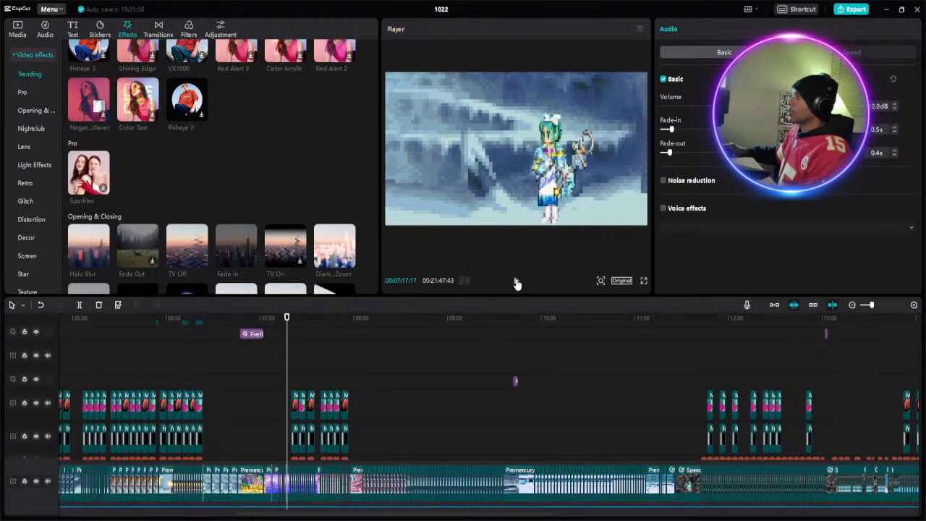
# - Review the snow-field dialogue and the attack that follows it in short stretches, from about 7:17 to 7:35
pyautogui.scroll(-1, 330, 350)
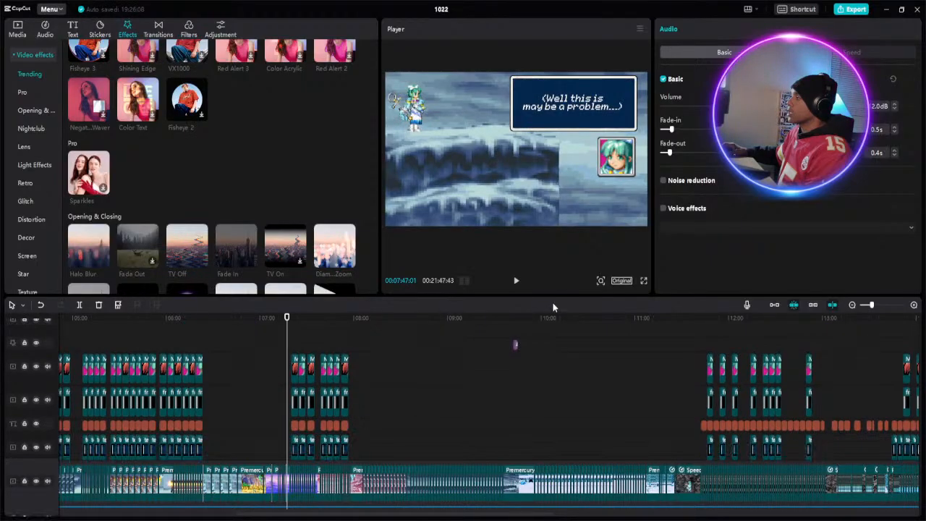
pyautogui.click(517, 282)
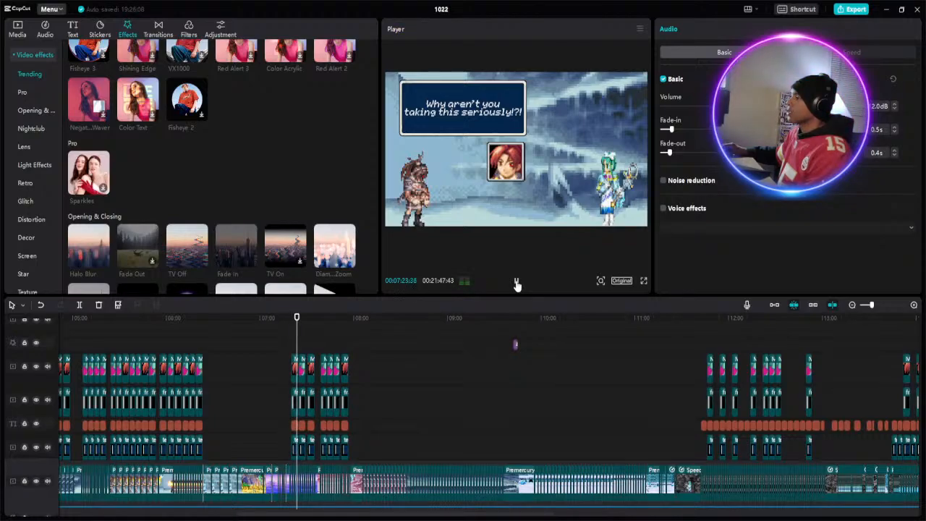
pyautogui.click(516, 283)
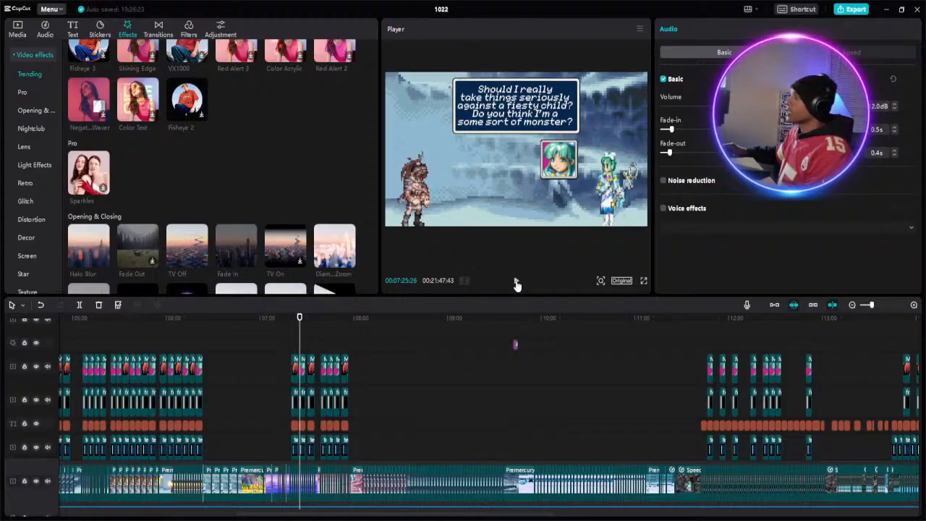
pyautogui.click(517, 284)
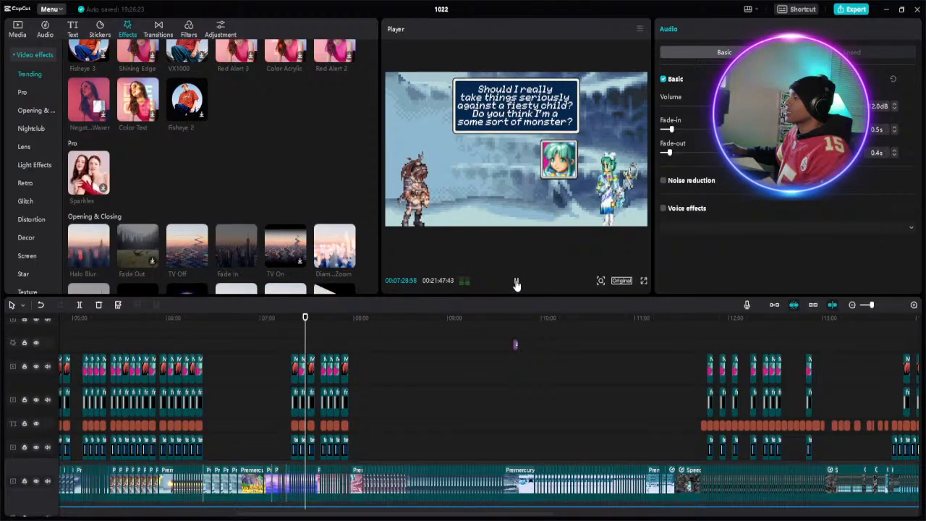
pyautogui.click(517, 284)
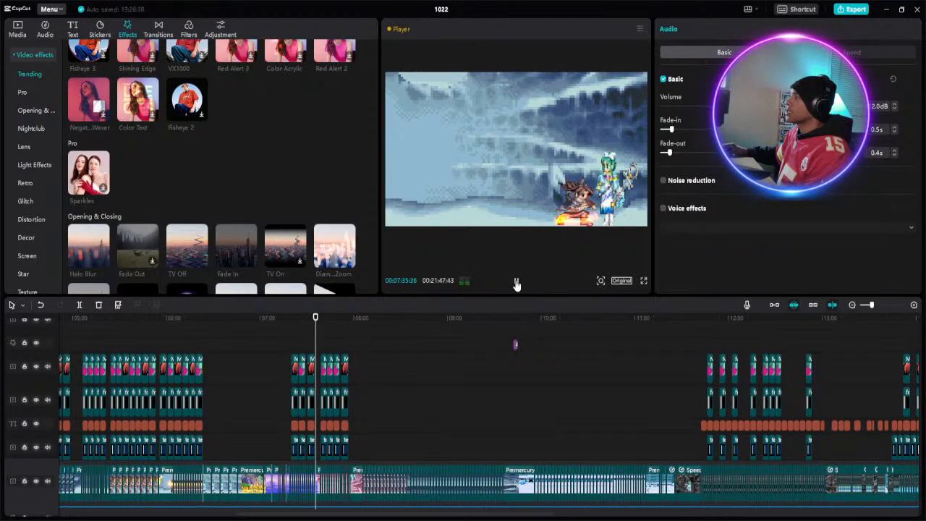
pyautogui.click(517, 283)
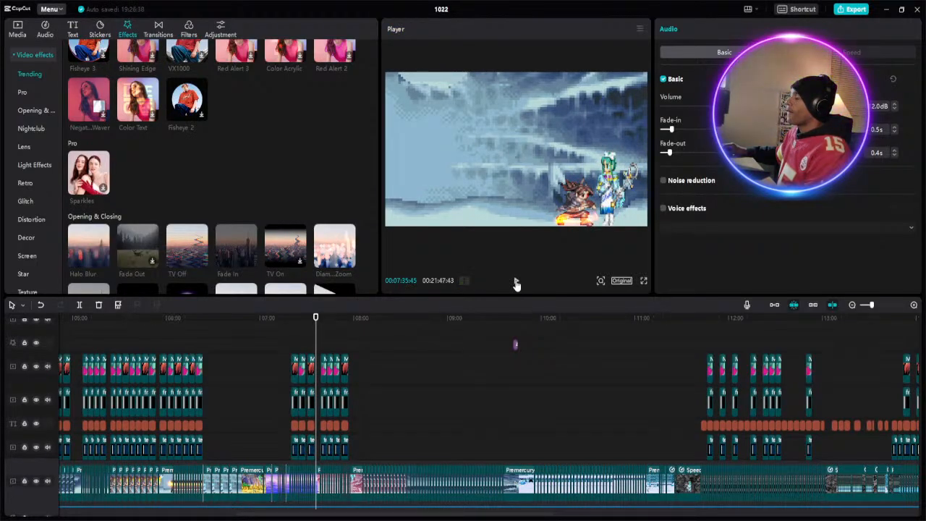
# - Copy the adjacent dbz and appear.mp3 sound effects located just after 5:21 on the timeline
pyautogui.scroll(-3, 171, 399)
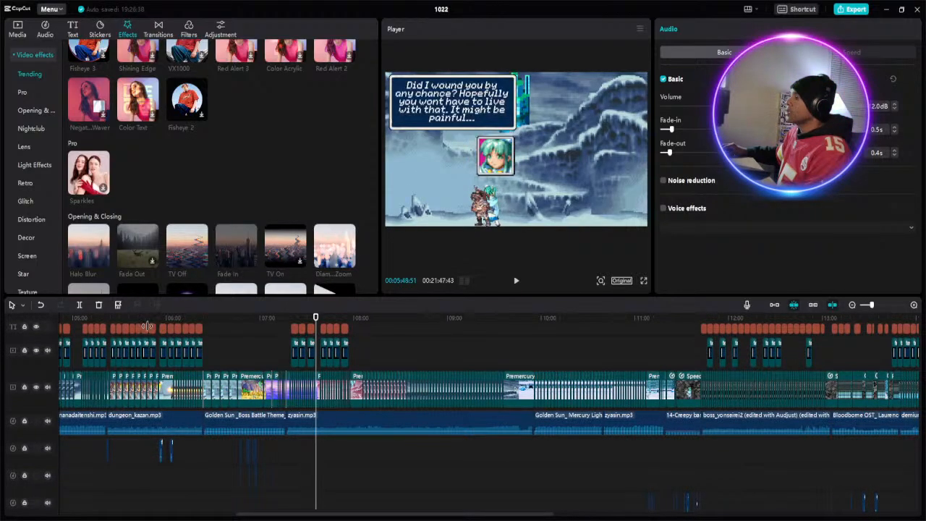
pyautogui.click(107, 319)
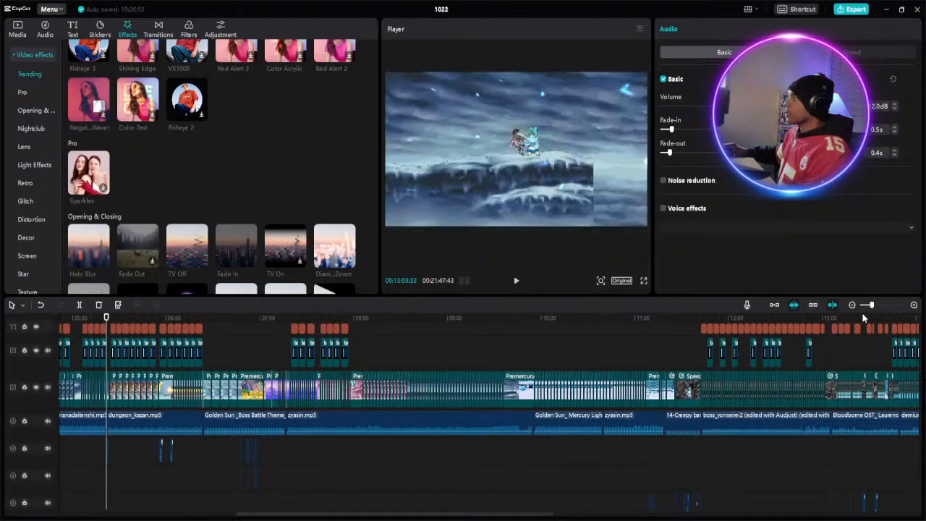
pyautogui.click(881, 304)
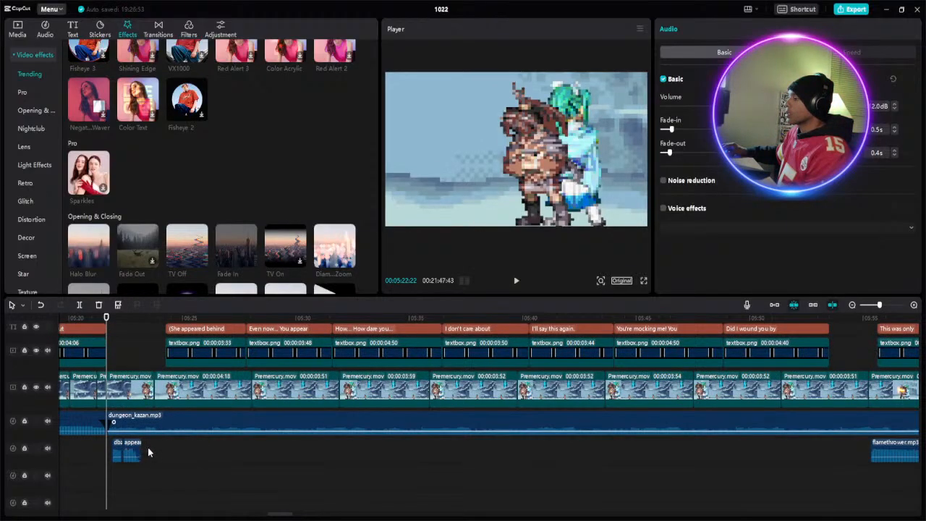
pyautogui.click(119, 452)
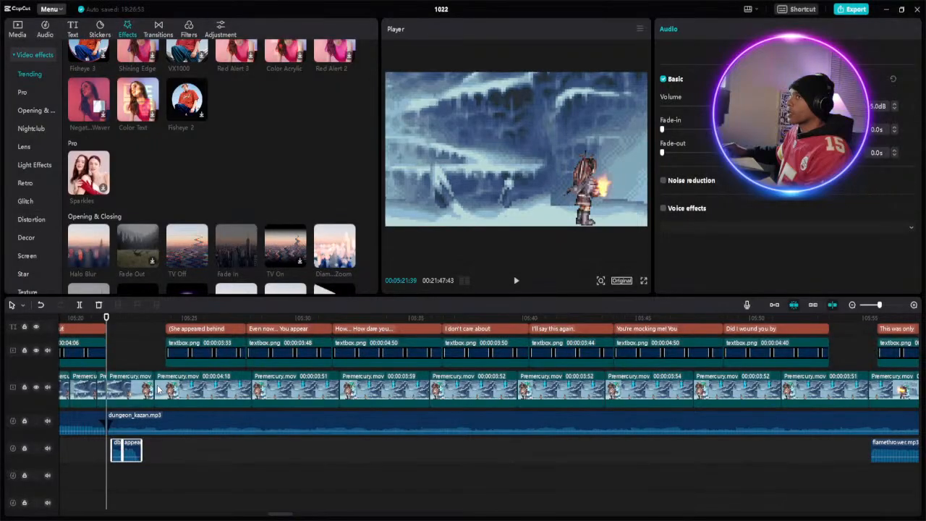
# - Paste the copied sound effects at 7:35:08, where the "AAAAAAARRRRRGGGHHH!!!" caption ends
pyautogui.click(870, 306)
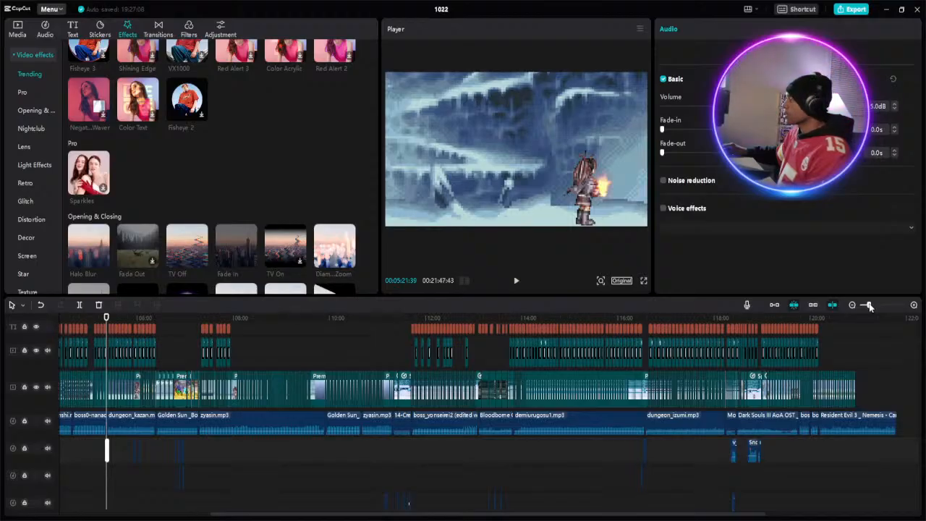
pyautogui.click(872, 306)
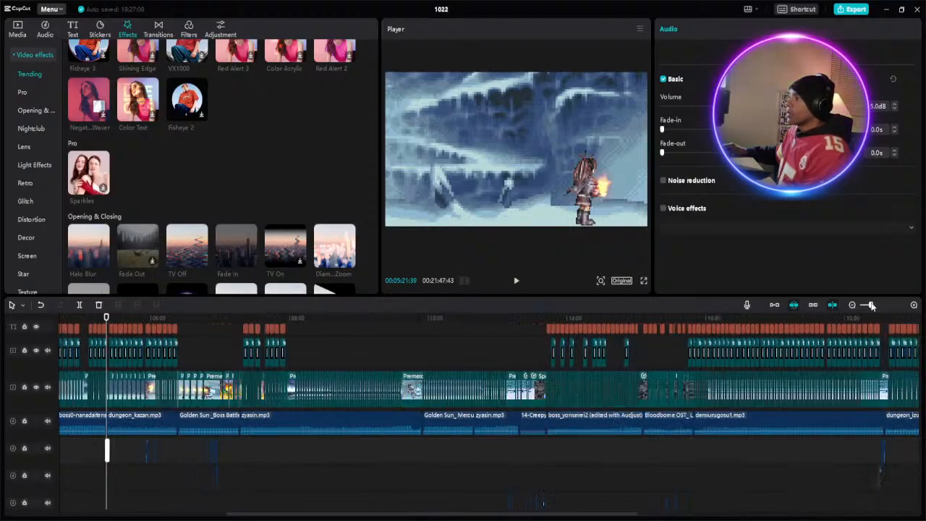
pyautogui.click(260, 316)
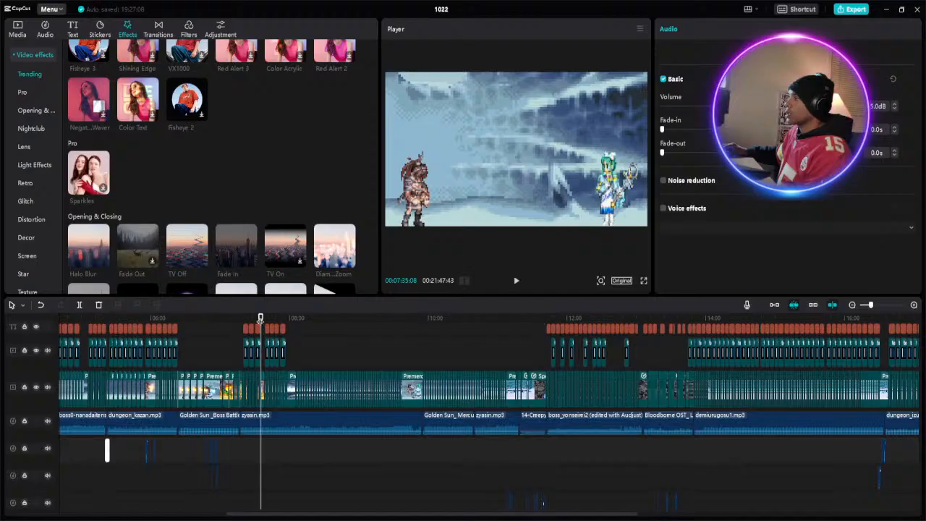
pyautogui.click(877, 307)
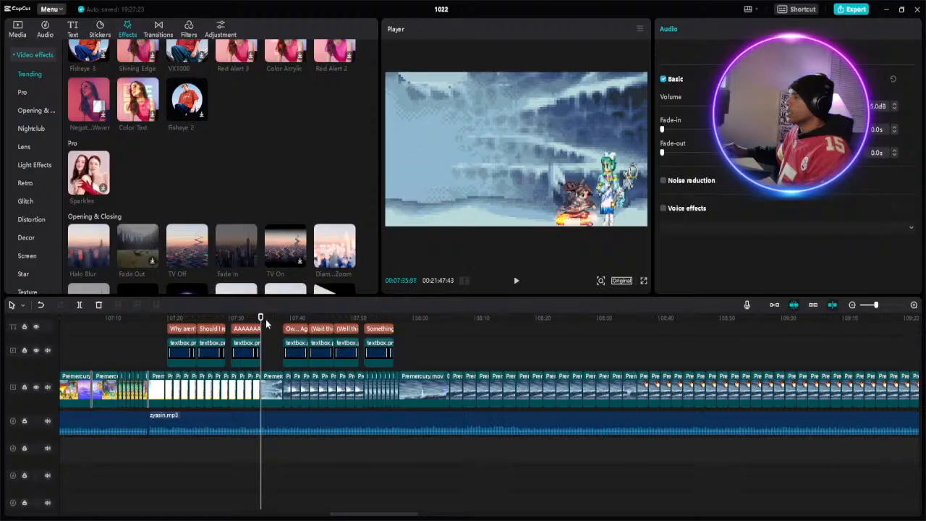
pyautogui.rightClick(264, 449)
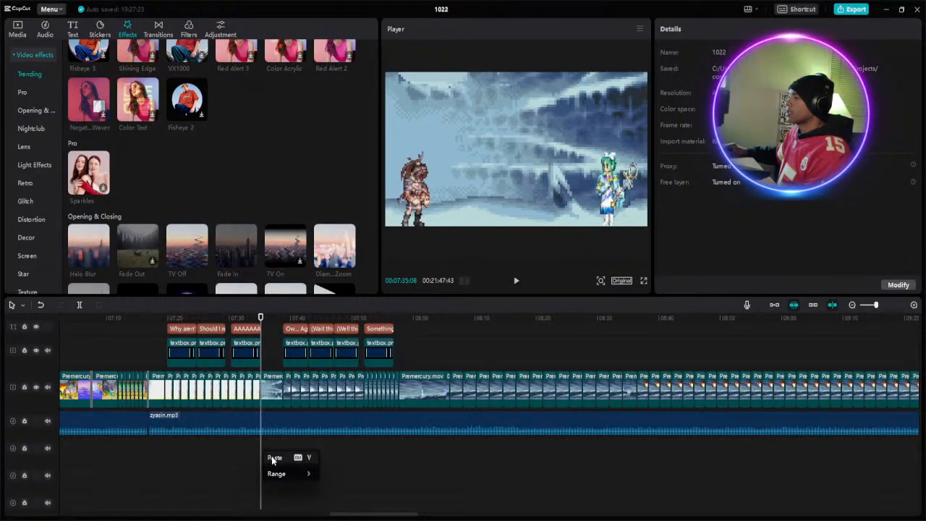
pyautogui.click(274, 459)
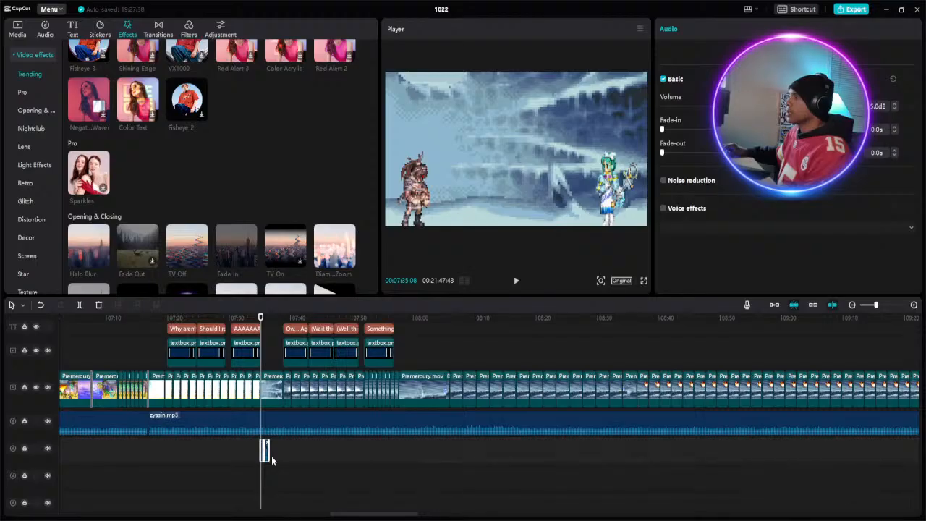
# - Play the pasted sound effects and the dialogue that follows in short stretches, from about 7:35 to 7:42
pyautogui.click(882, 305)
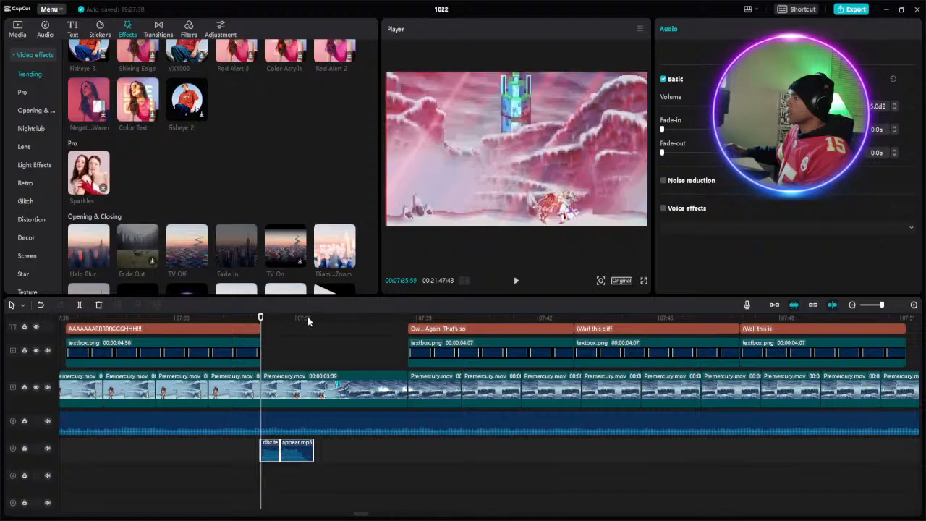
pyautogui.click(243, 318)
pyautogui.click(514, 283)
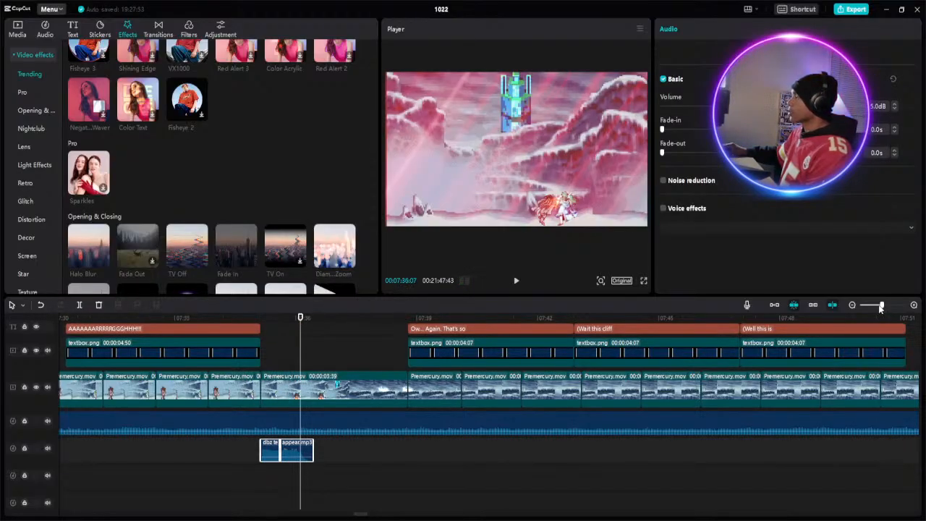
pyautogui.moveTo(881, 307); pyautogui.dragTo(879, 308)
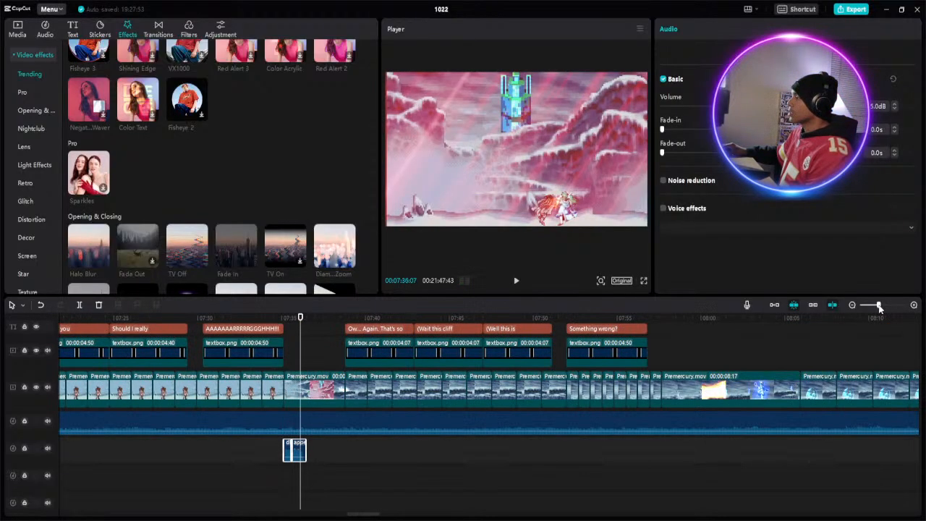
pyautogui.click(516, 284)
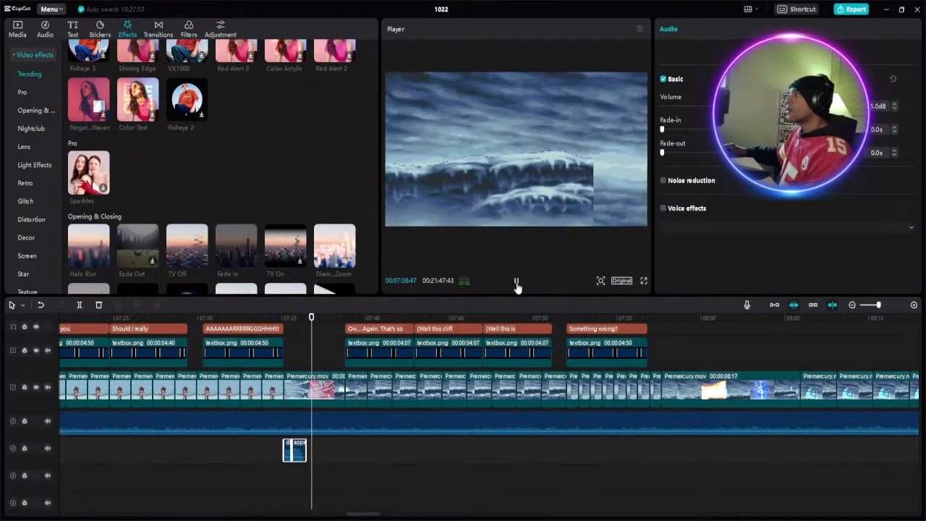
pyautogui.click(516, 283)
pyautogui.click(517, 284)
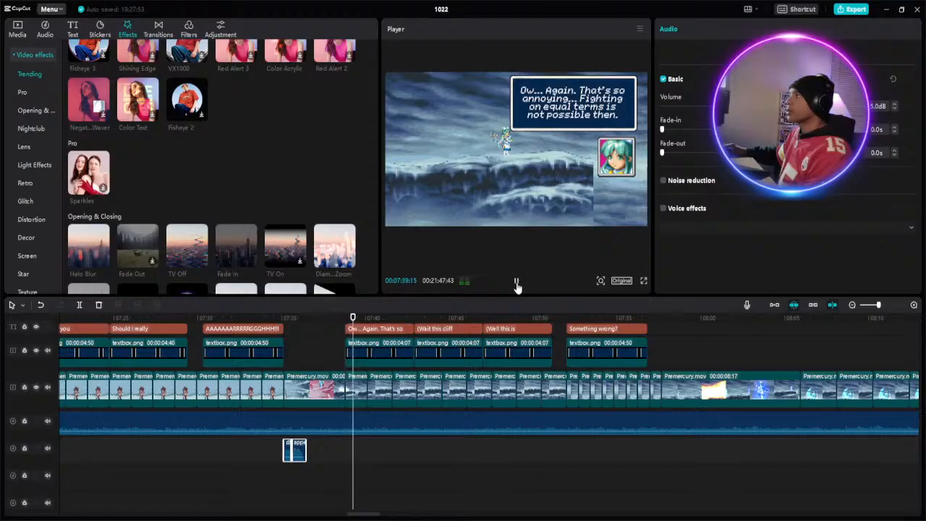
pyautogui.click(517, 284)
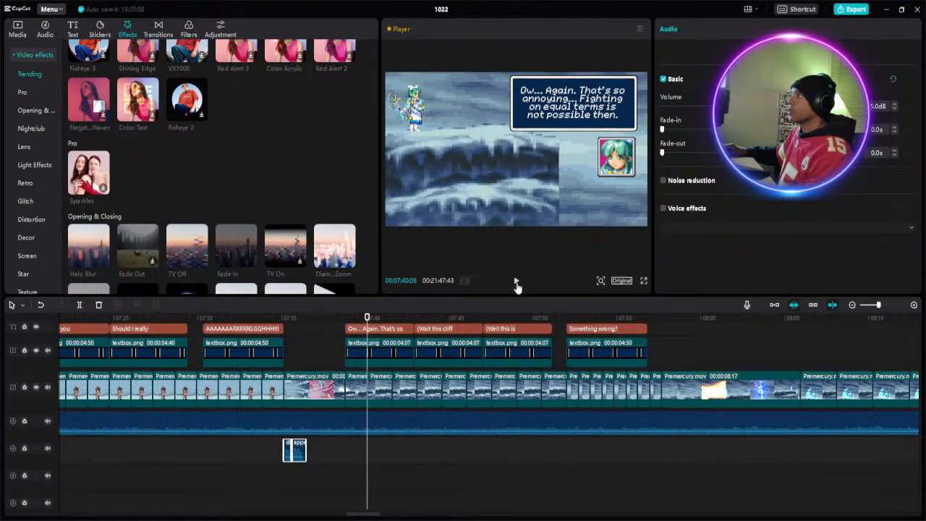
pyautogui.click(517, 284)
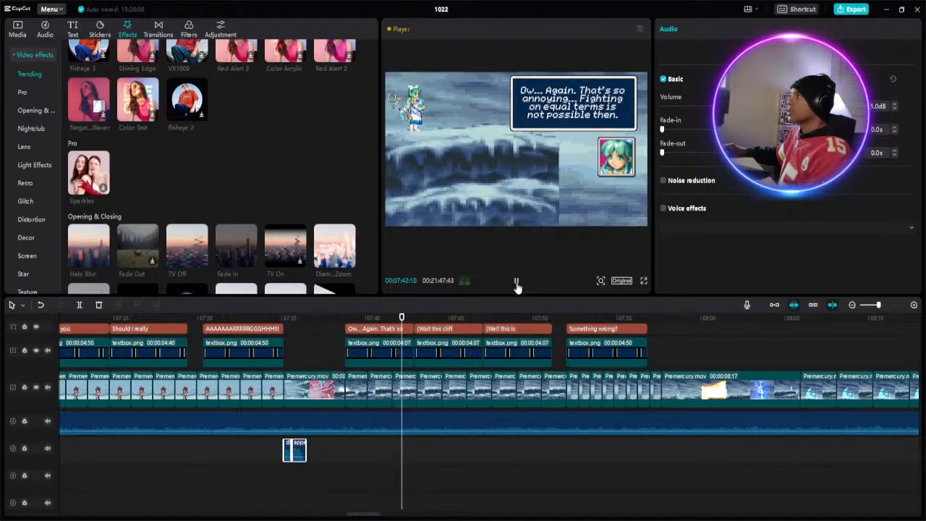
# - Pause at about 7:43 and insert "..." after "Wait" in the "(Wait this cliff" caption
pyautogui.click(517, 283)
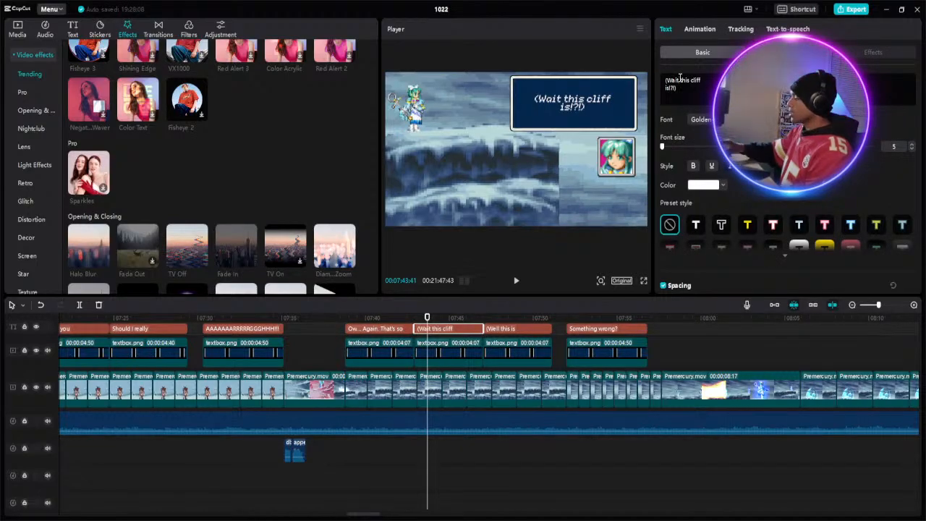
pyautogui.click(680, 78)
pyautogui.write('...')
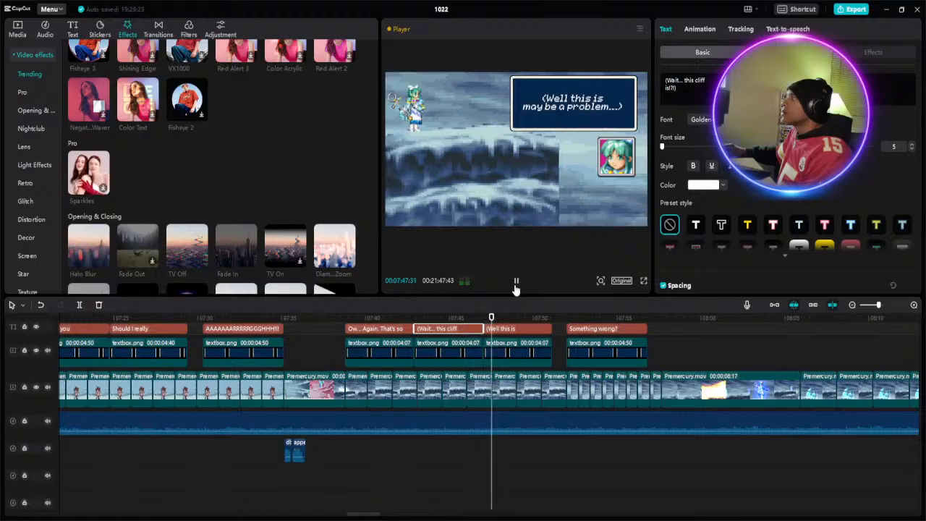
# - Review the remaining cliff dialogue, pausing at about 7:49 and 7:56
pyautogui.click(515, 285)
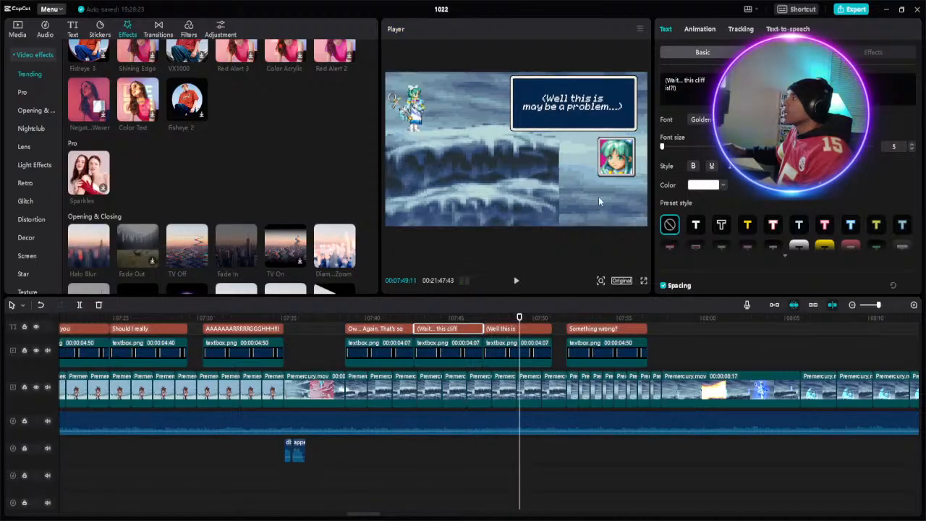
pyautogui.click(517, 282)
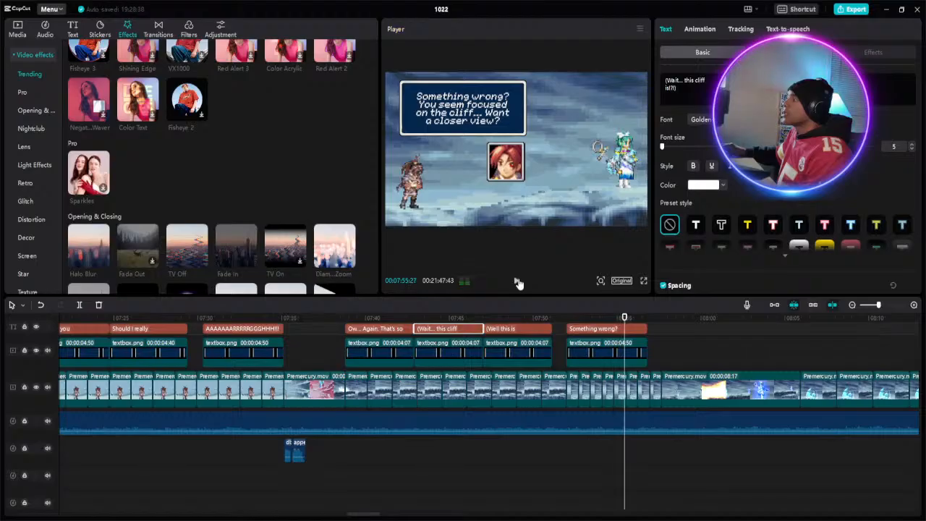
pyautogui.click(518, 282)
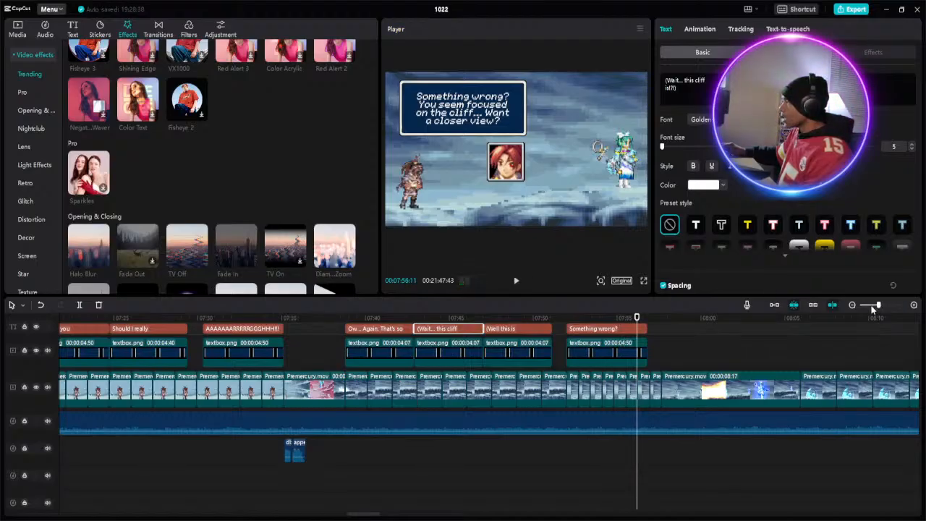
# - Check the castle scene at about 11:03, then play the cliff fight from about 7:57 and pause at about 8:14
pyautogui.moveTo(871, 307); pyautogui.dragTo(870, 306)
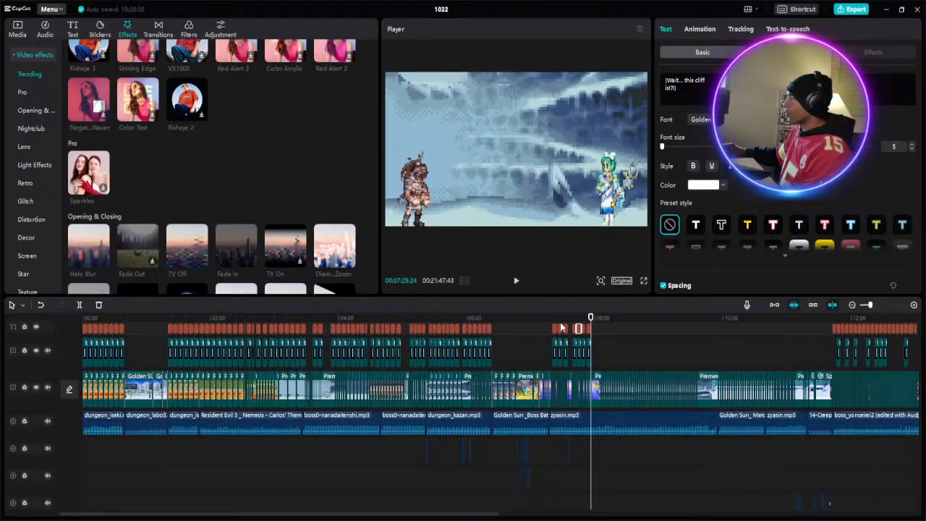
pyautogui.click(794, 316)
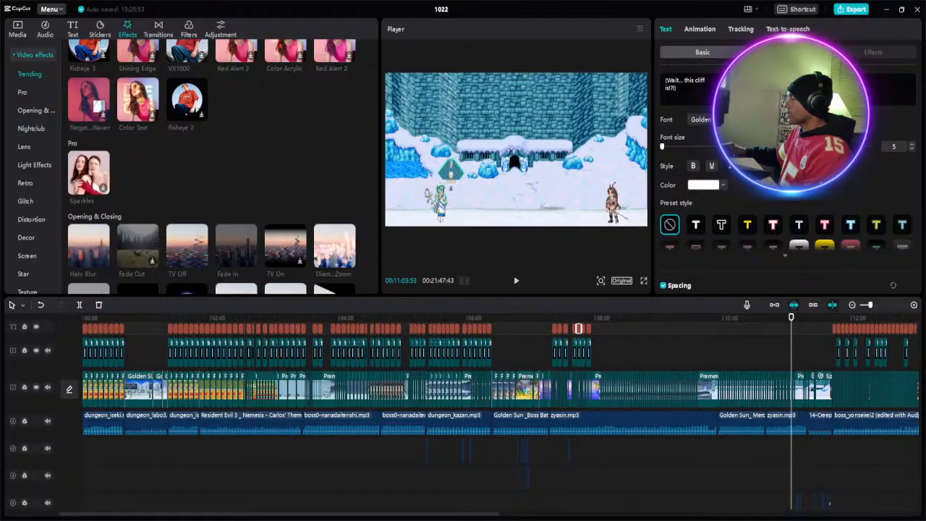
pyautogui.click(594, 318)
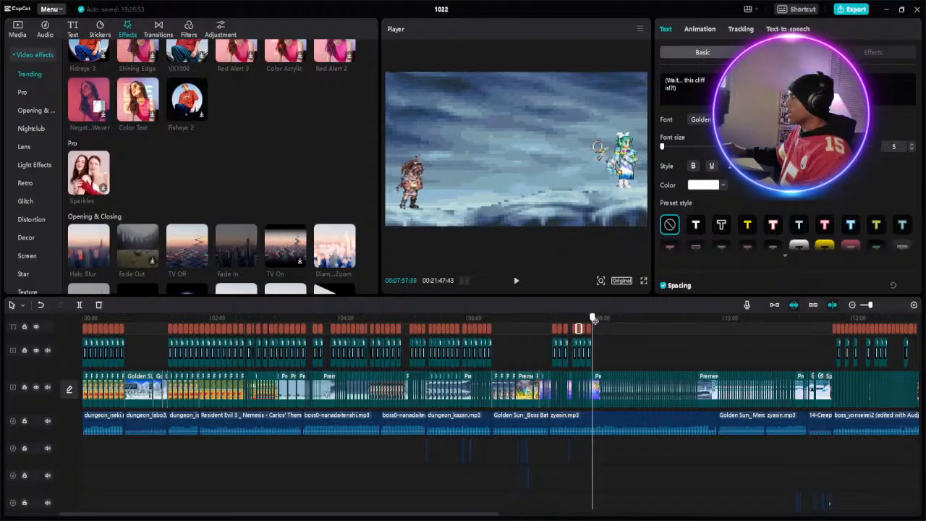
pyautogui.click(517, 282)
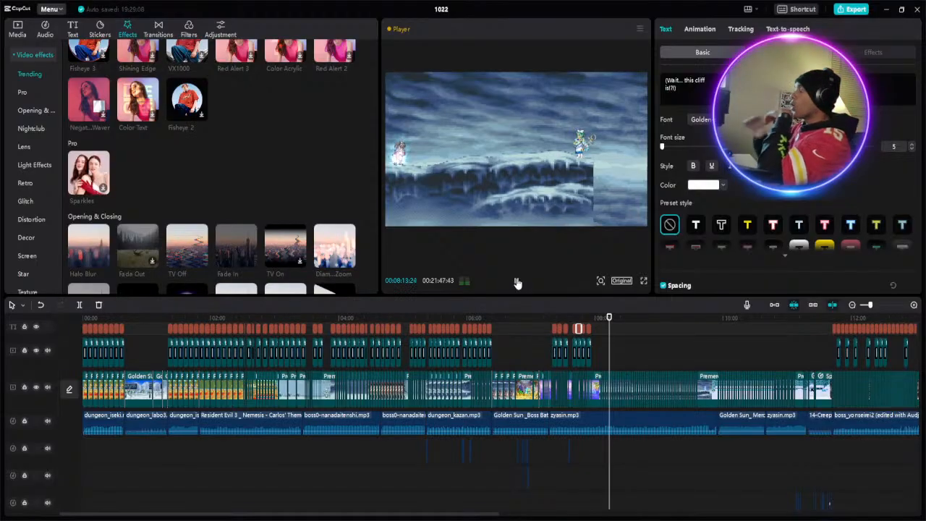
pyautogui.click(519, 283)
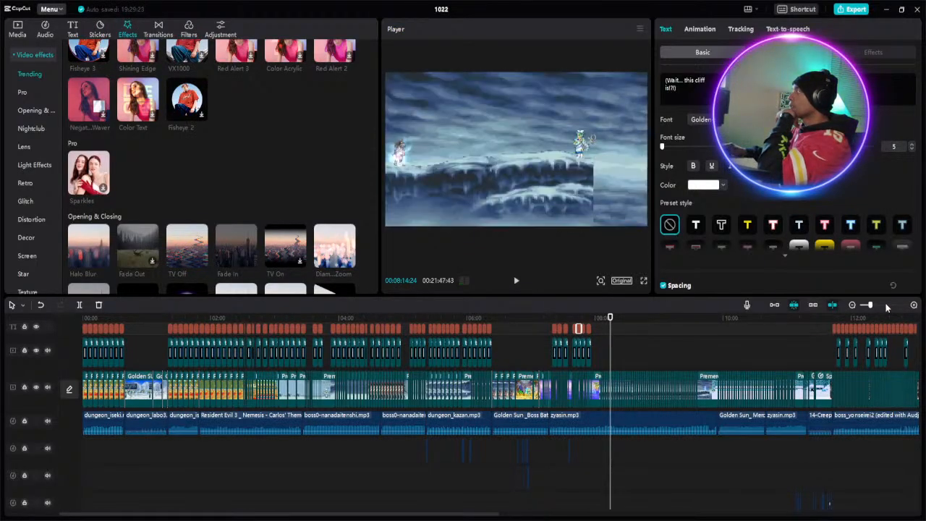
# - Inspect the ice-dome shield shot around 8:05 and replay the casting sequence from about 8:03
pyautogui.click(887, 305)
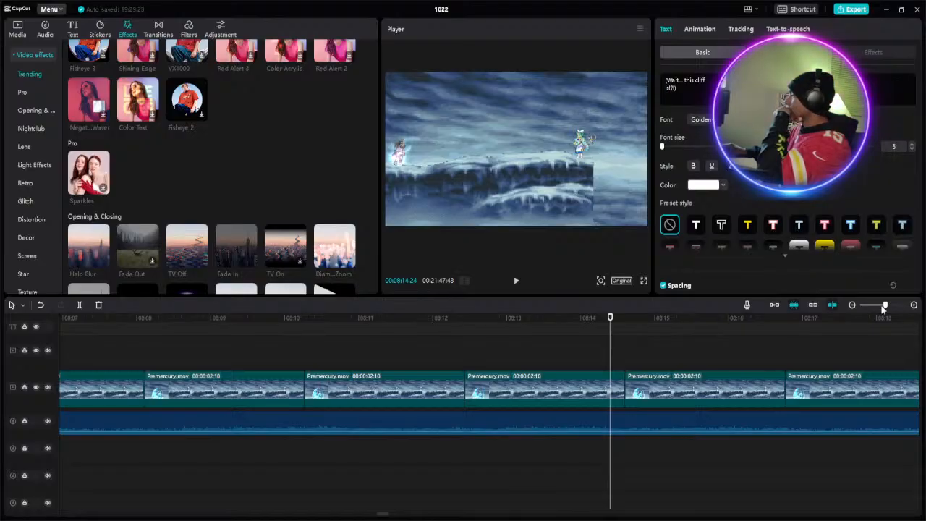
pyautogui.moveTo(884, 306); pyautogui.dragTo(879, 306)
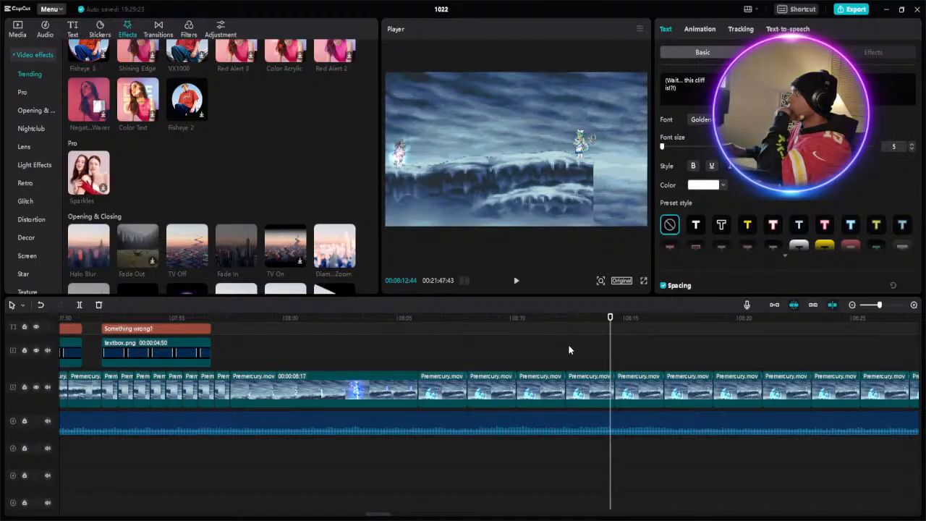
pyautogui.click(414, 319)
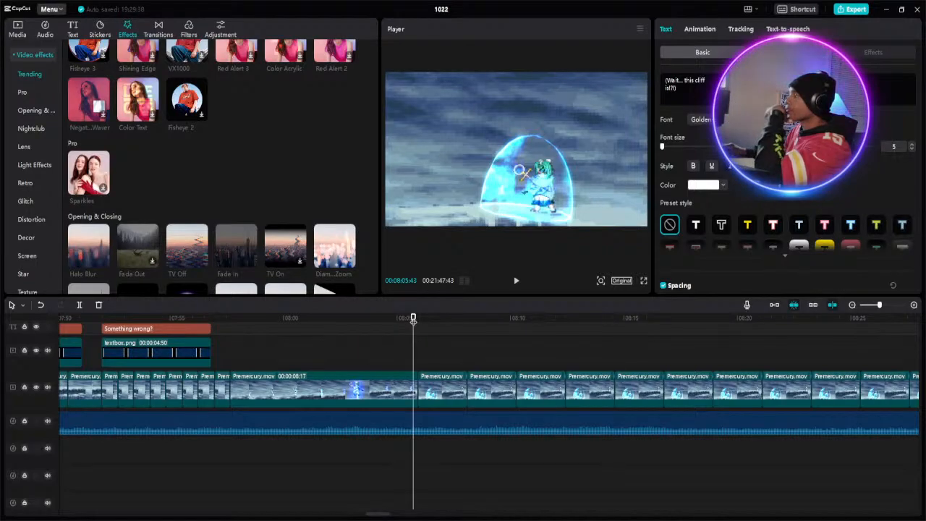
pyautogui.click(467, 325)
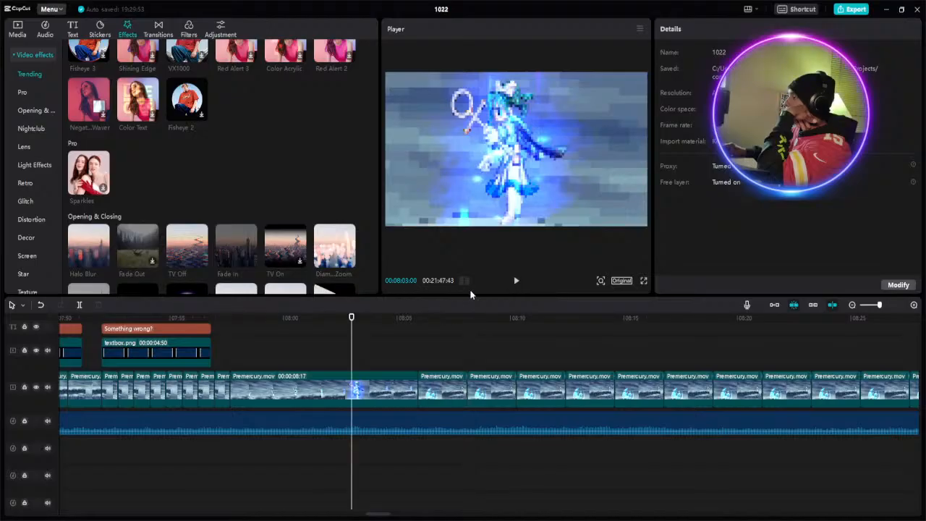
pyautogui.click(516, 281)
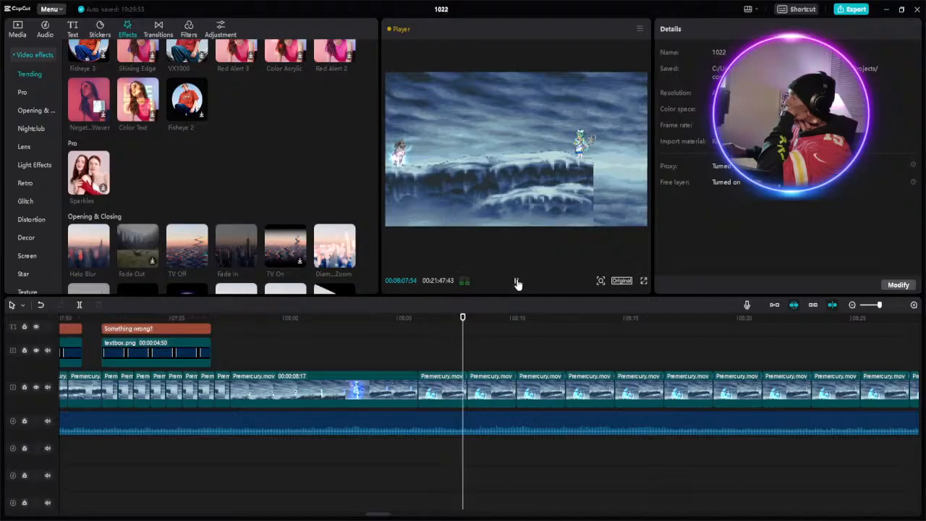
# - Pause at about 8:08 and trim the start of the second repeated ice-shield clip to just past 8:08
pyautogui.click(516, 281)
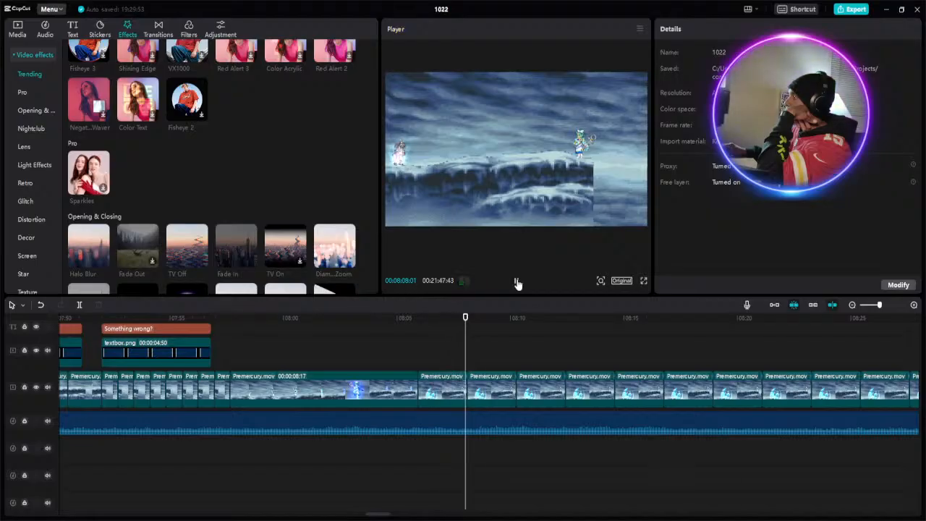
pyautogui.click(474, 374)
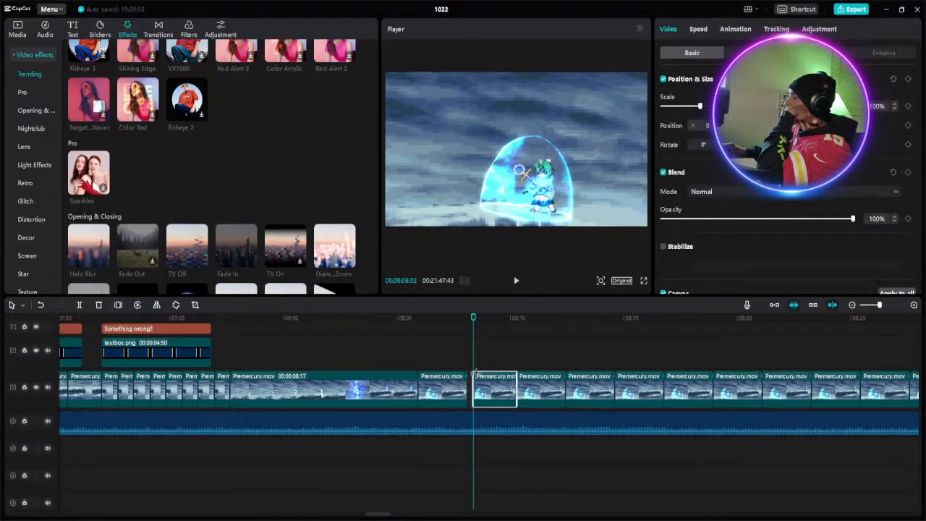
pyautogui.moveTo(476, 372); pyautogui.dragTo(479, 373)
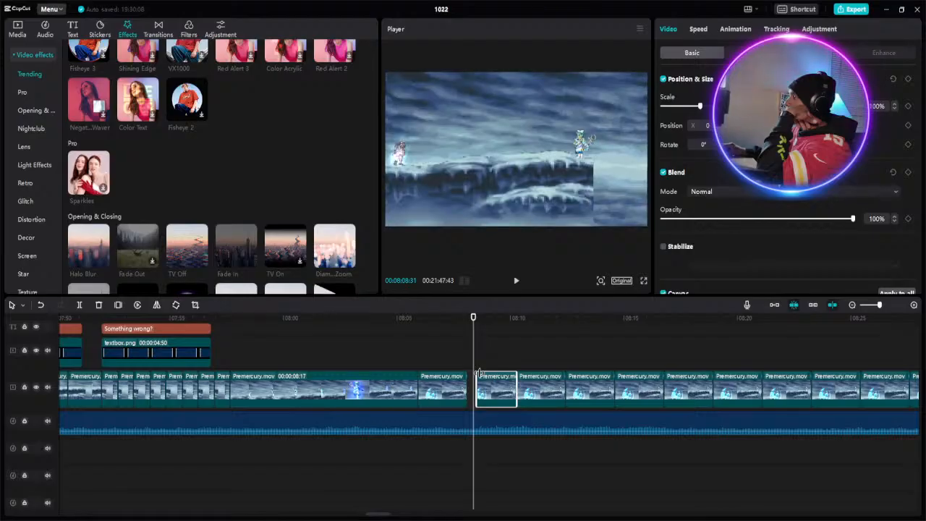
pyautogui.click(516, 318)
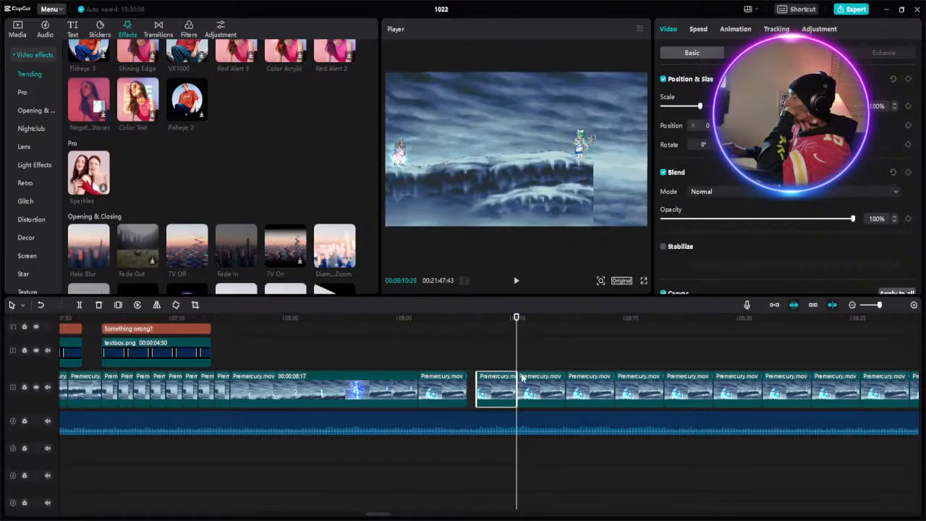
# - Delete the untrimmed repeated Premercury.mov clips between about 8:10 and 8:32, leaving the gap open
pyautogui.click(875, 304)
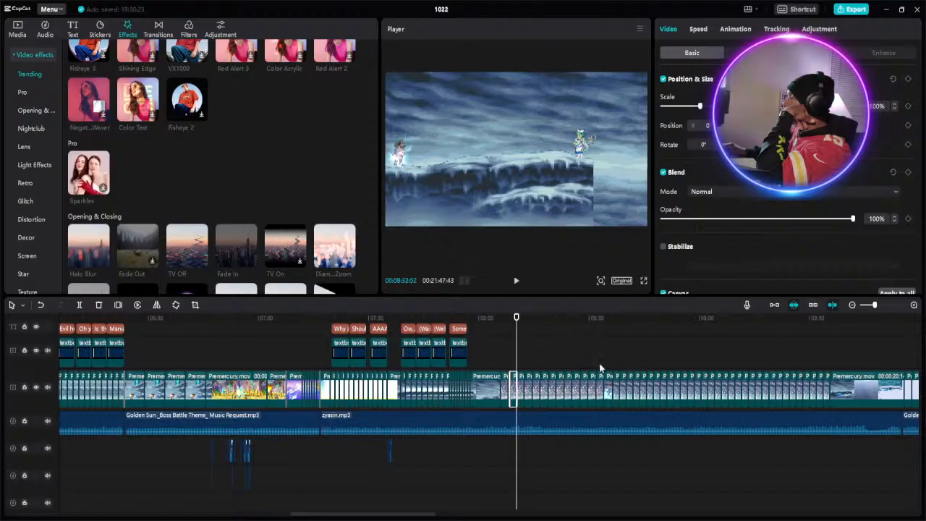
pyautogui.click(600, 379)
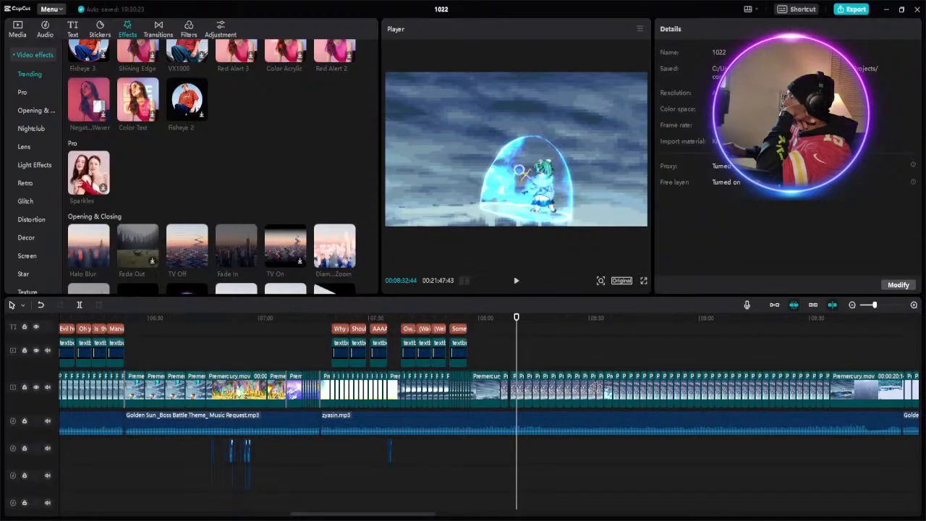
pyautogui.moveTo(532, 385); pyautogui.dragTo(524, 384)
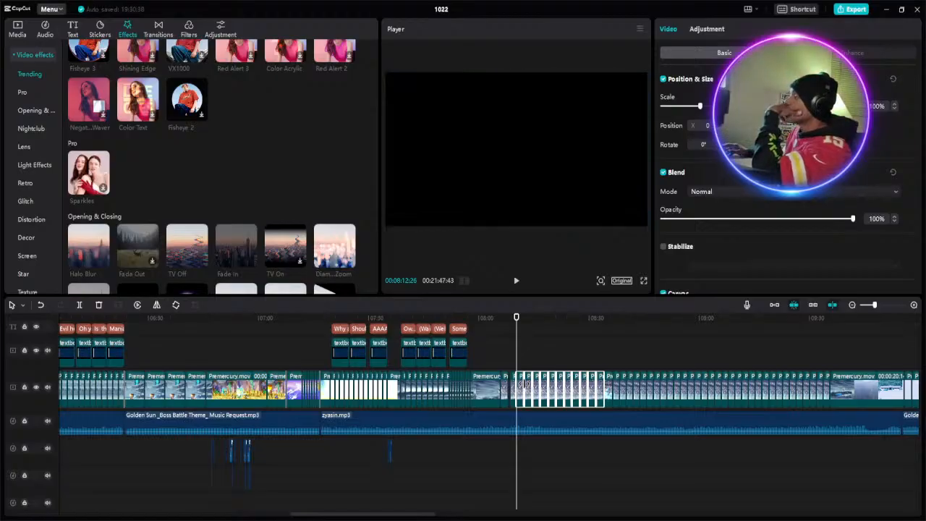
pyautogui.press('Delete')
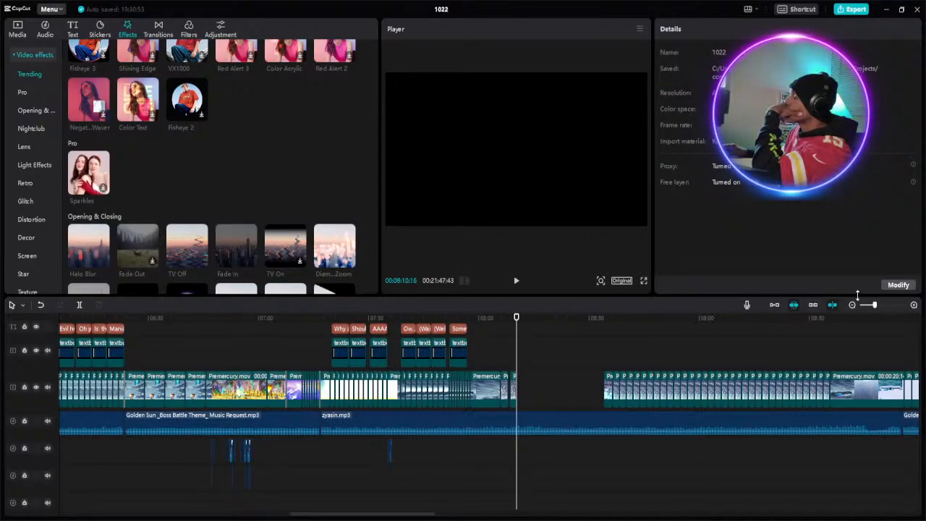
# - Move the trimmed clip against the end of the preceding clip at about 8:07 and play the join
pyautogui.click(878, 305)
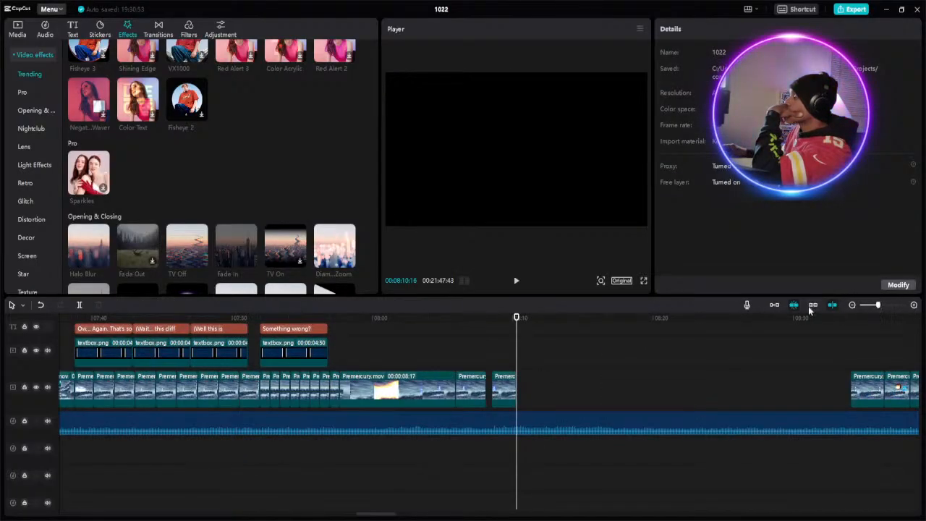
pyautogui.click(505, 394)
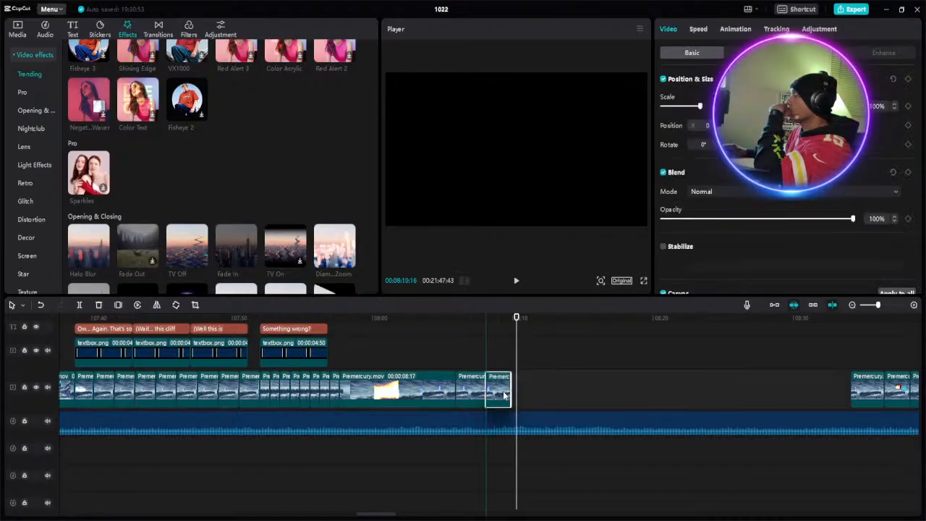
pyautogui.click(437, 323)
pyautogui.click(516, 281)
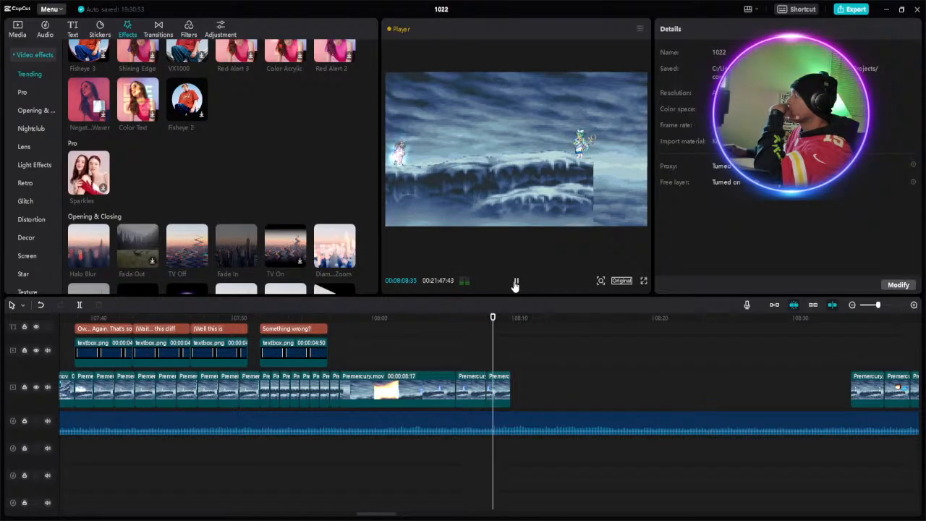
pyautogui.click(516, 282)
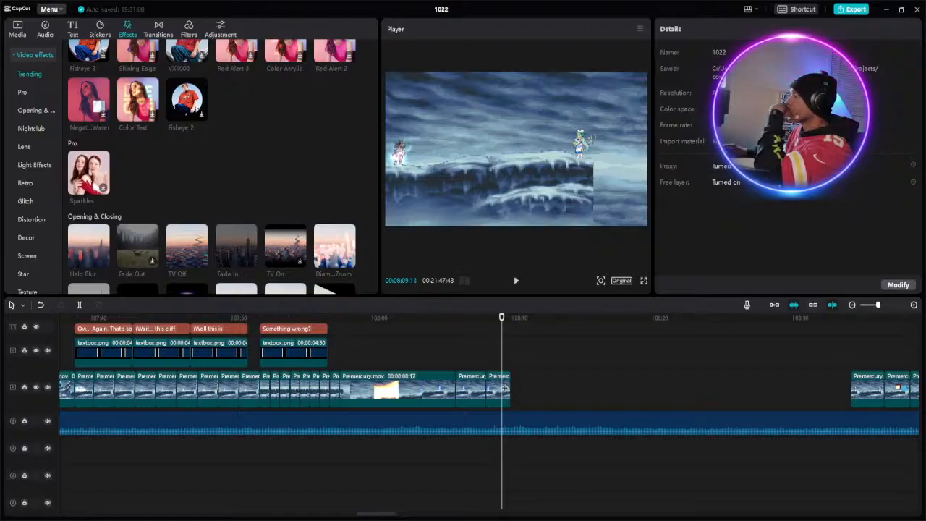
# - Duplicate the trimmed clip, attach the copy directly behind it at about 8:09, and play the result
pyautogui.click(500, 387)
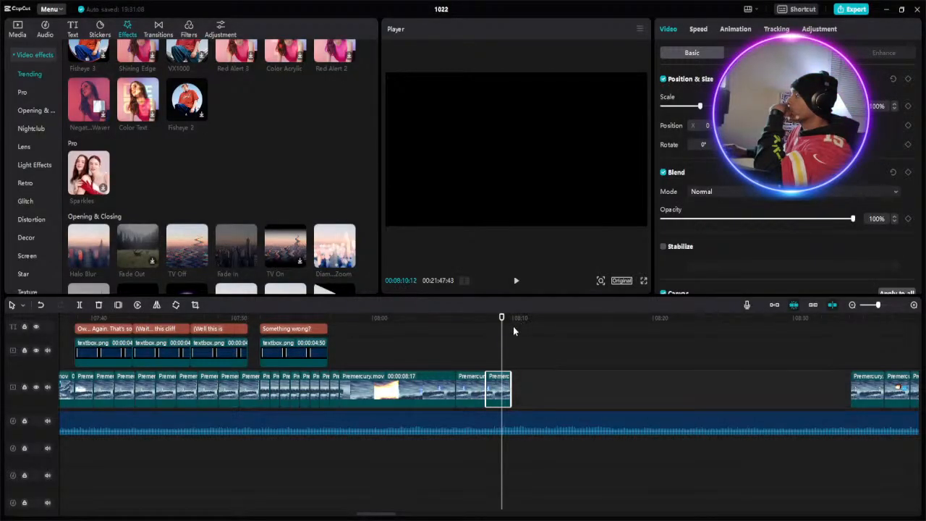
pyautogui.click(519, 389)
pyautogui.rightClick(520, 388)
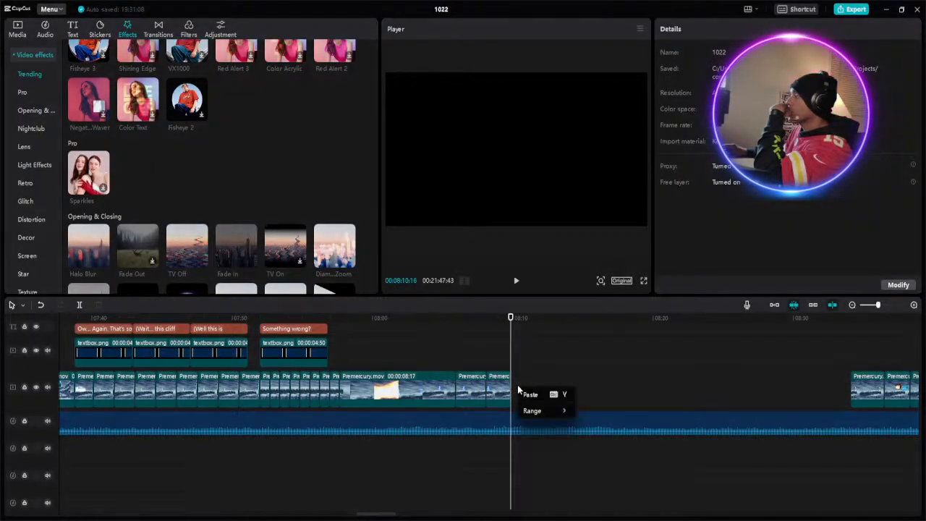
pyautogui.click(530, 395)
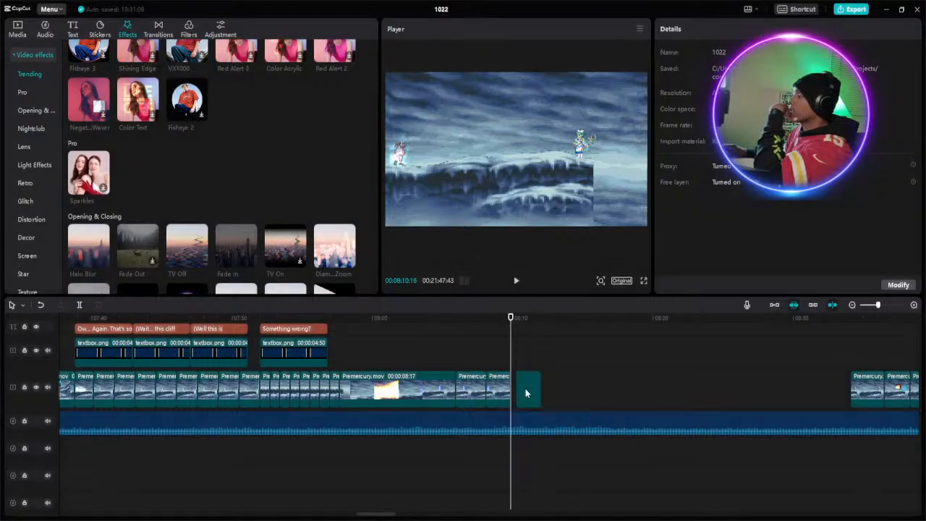
pyautogui.click(530, 387)
pyautogui.moveTo(531, 391); pyautogui.dragTo(527, 389)
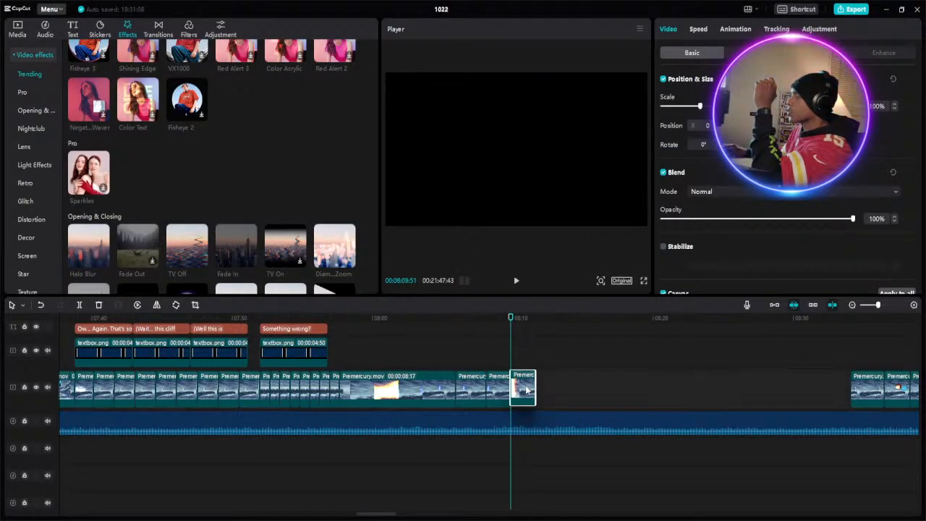
pyautogui.click(480, 369)
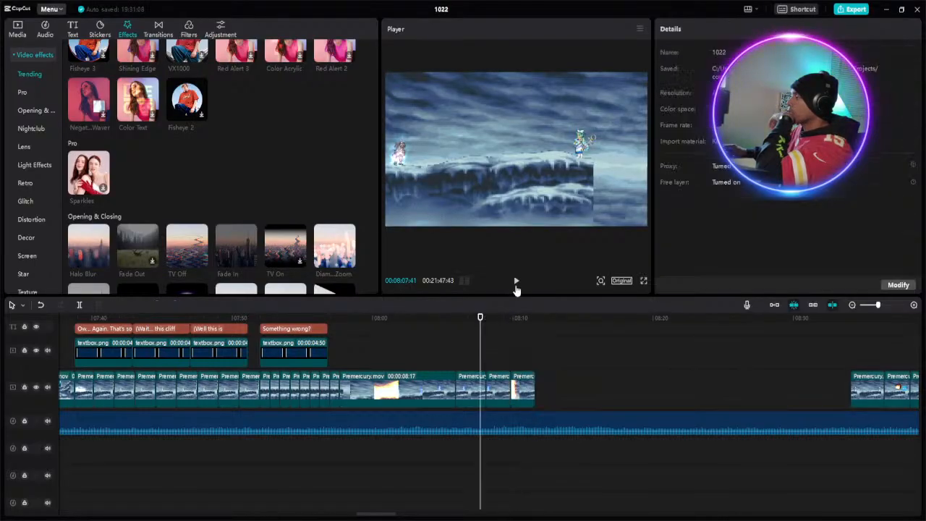
pyautogui.click(517, 283)
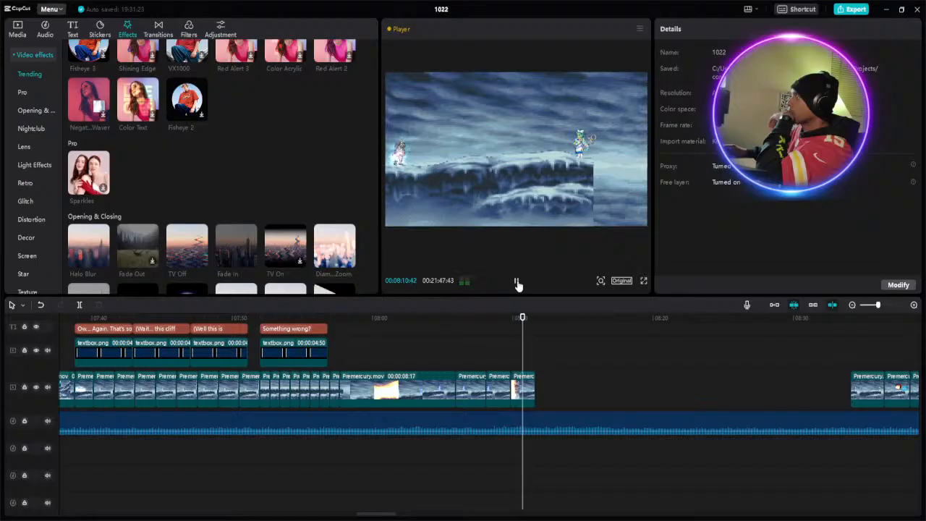
pyautogui.click(518, 283)
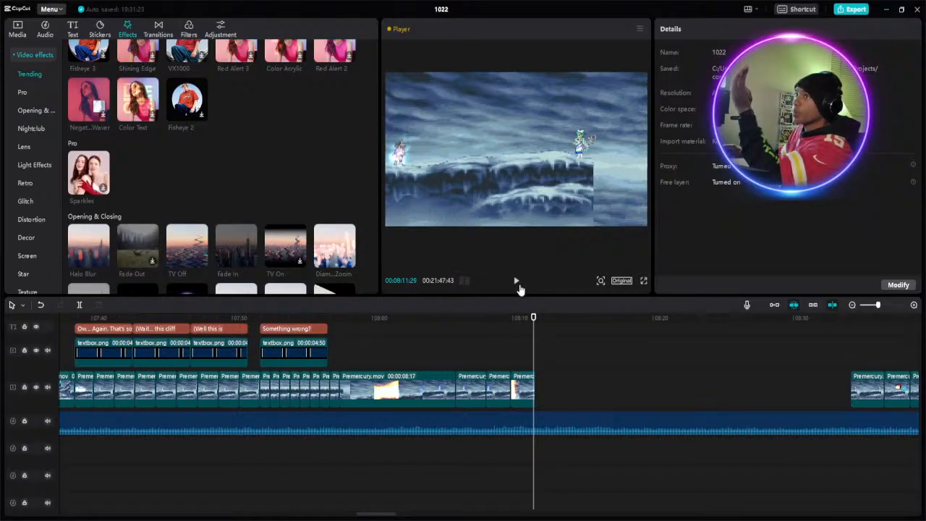
# - Copy the two trimmed clips, attach the copies at the sequence's end at about 8:11, and play the extended sequence
pyautogui.click(517, 388)
pyautogui.keyDown('ctrl'); pyautogui.click(505, 385); pyautogui.keyUp('ctrl')
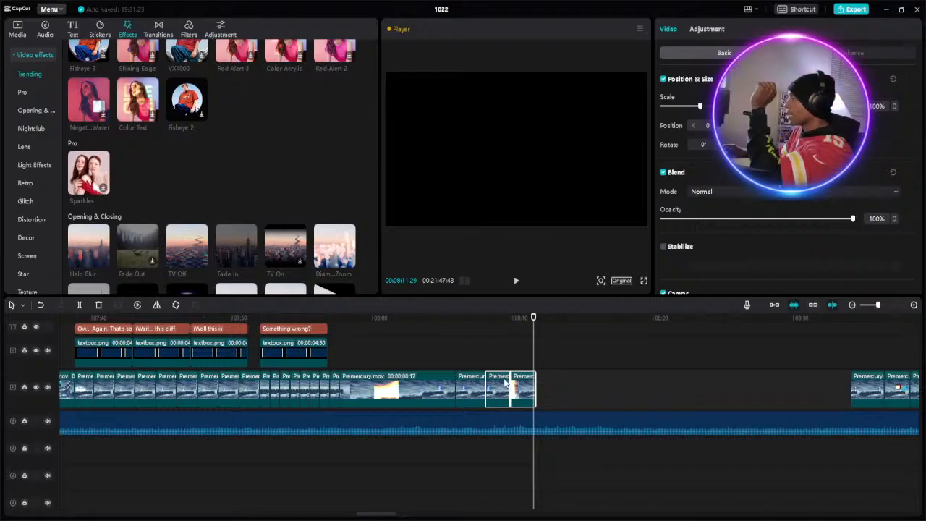
pyautogui.click(538, 320)
pyautogui.click(536, 326)
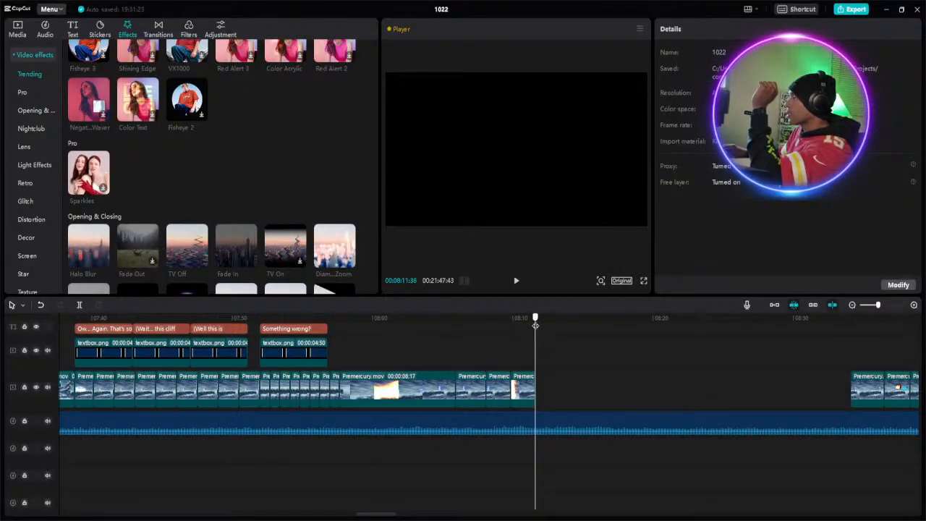
pyautogui.rightClick(565, 403)
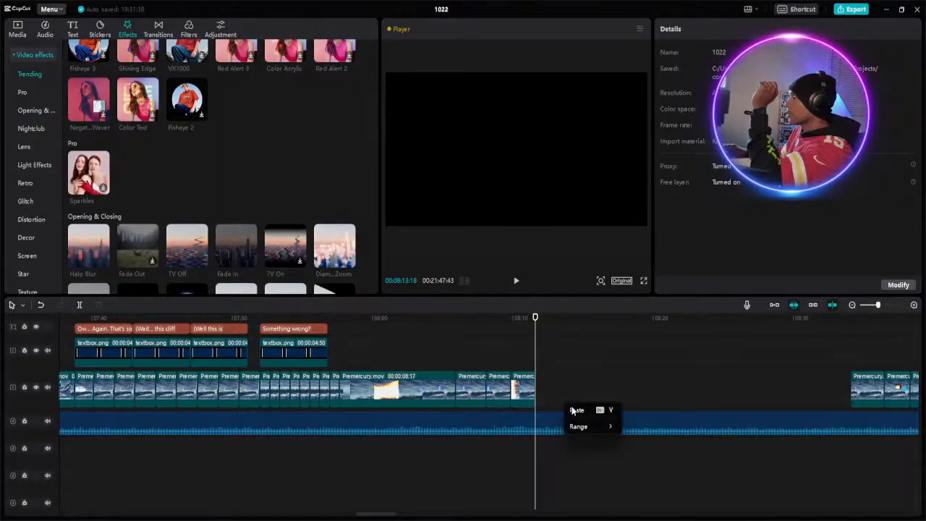
pyautogui.click(577, 411)
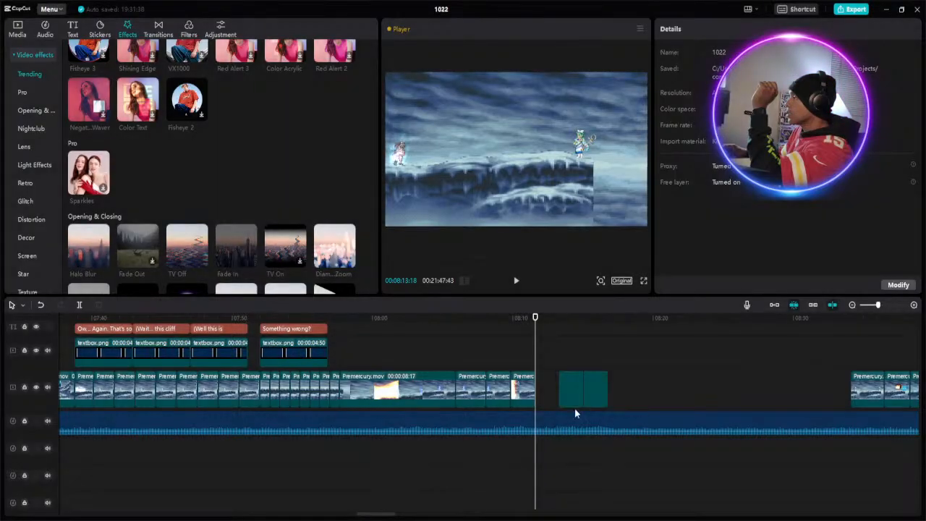
pyautogui.click(572, 396)
pyautogui.moveTo(563, 397); pyautogui.dragTo(548, 397)
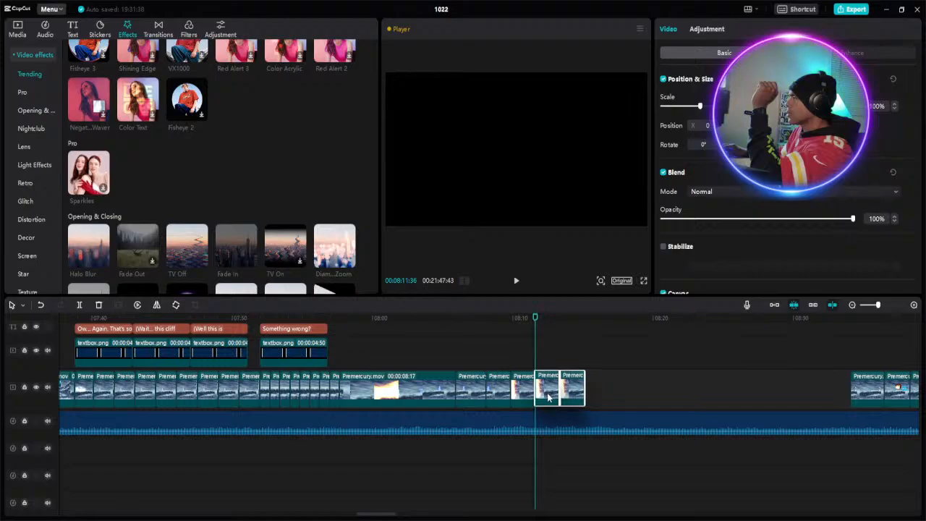
pyautogui.click(485, 347)
pyautogui.click(517, 281)
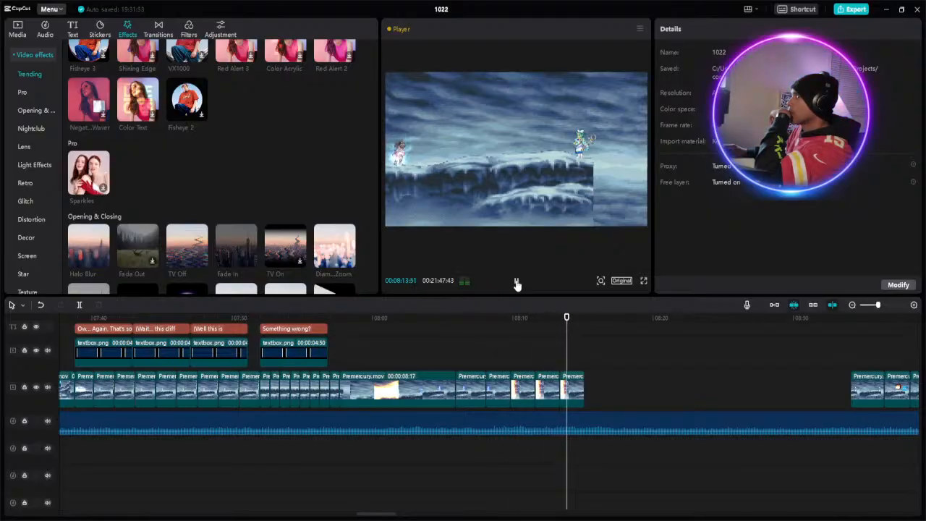
pyautogui.click(516, 282)
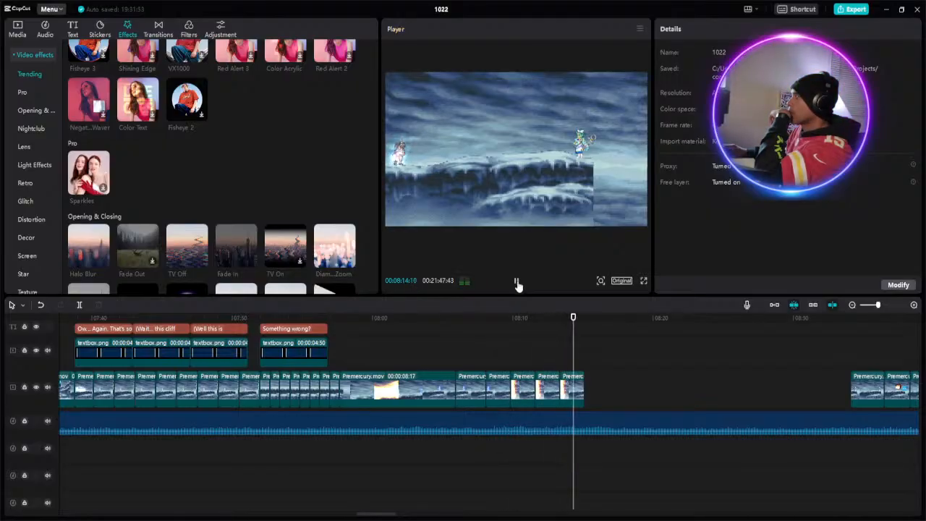
# - Copy the four trimmed clips starting at about 8:07 and attach the copies to the sequence's end at about 8:14
pyautogui.click(496, 389)
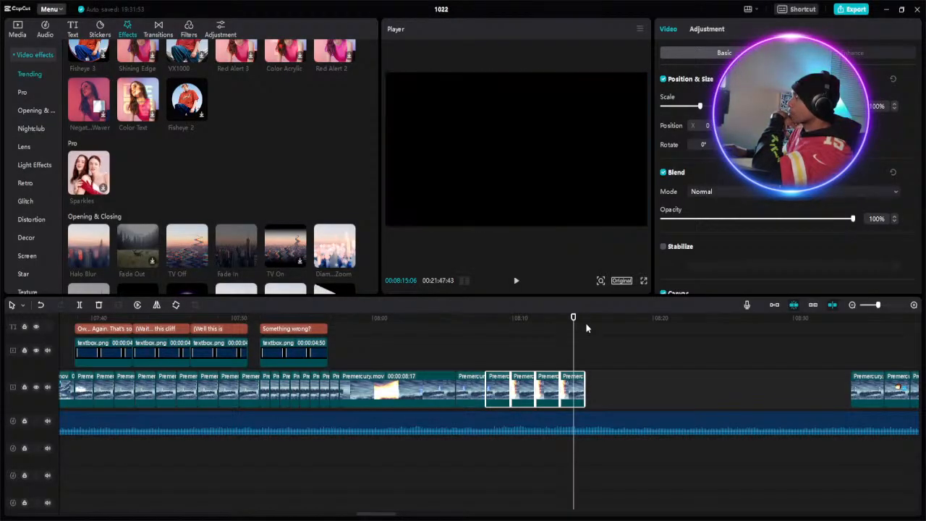
pyautogui.click(595, 386)
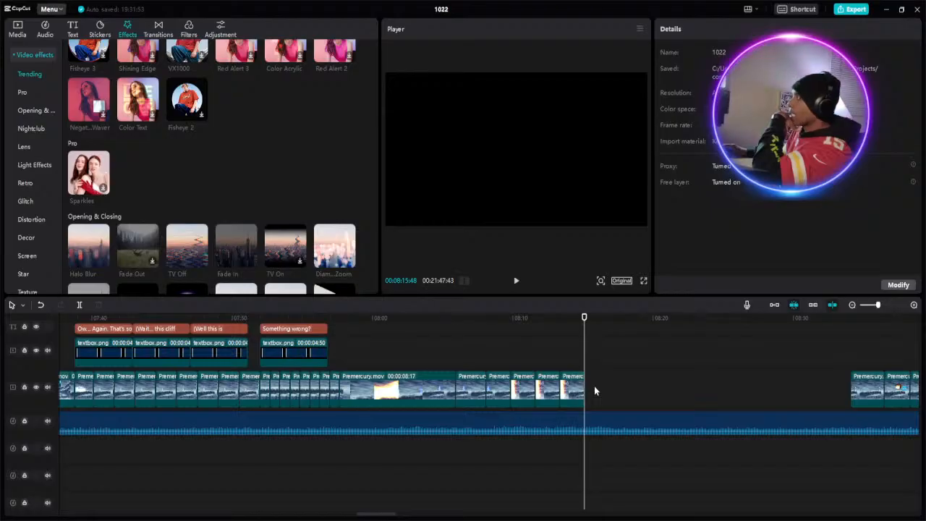
pyautogui.rightClick(594, 386)
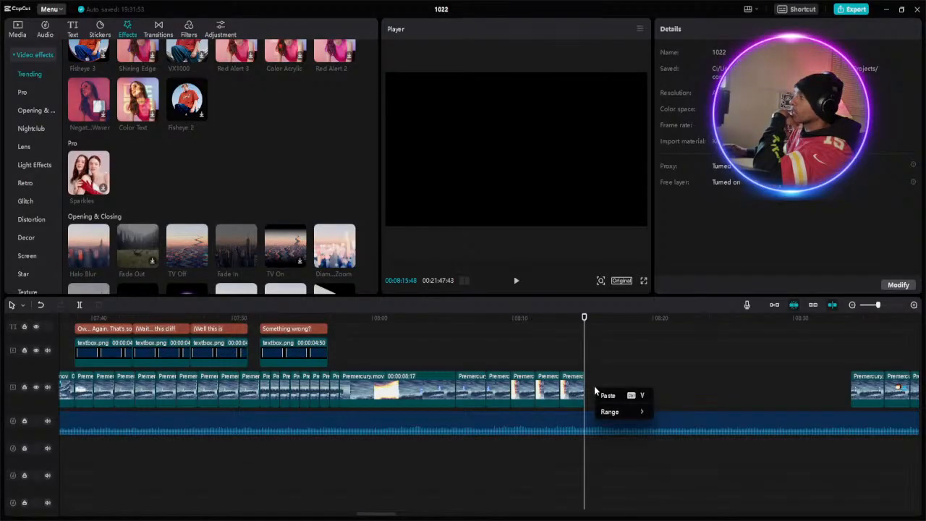
pyautogui.click(608, 396)
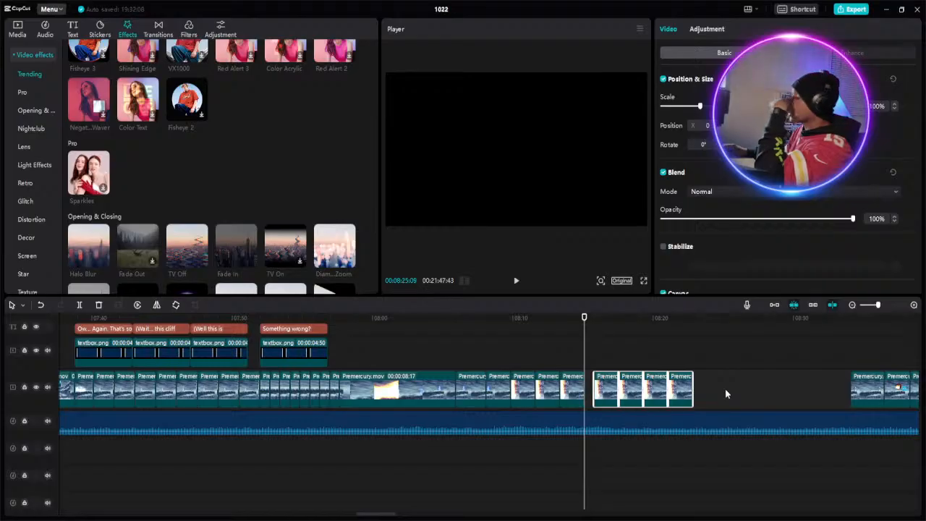
pyautogui.moveTo(709, 394); pyautogui.dragTo(608, 388)
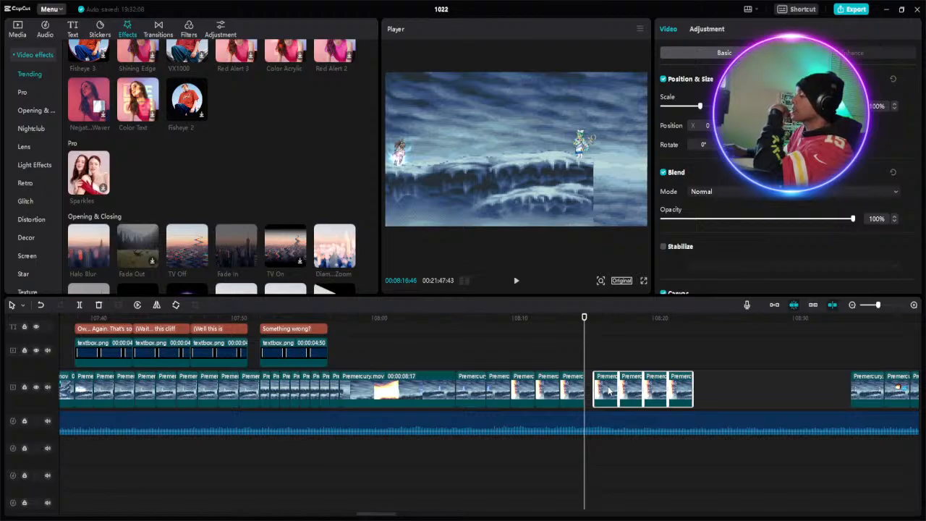
pyautogui.moveTo(607, 391); pyautogui.dragTo(600, 392)
# - Copy the seven trimmed clips starting at about 8:09 and paste the copies above the main track at about 8:22
pyautogui.click(701, 387)
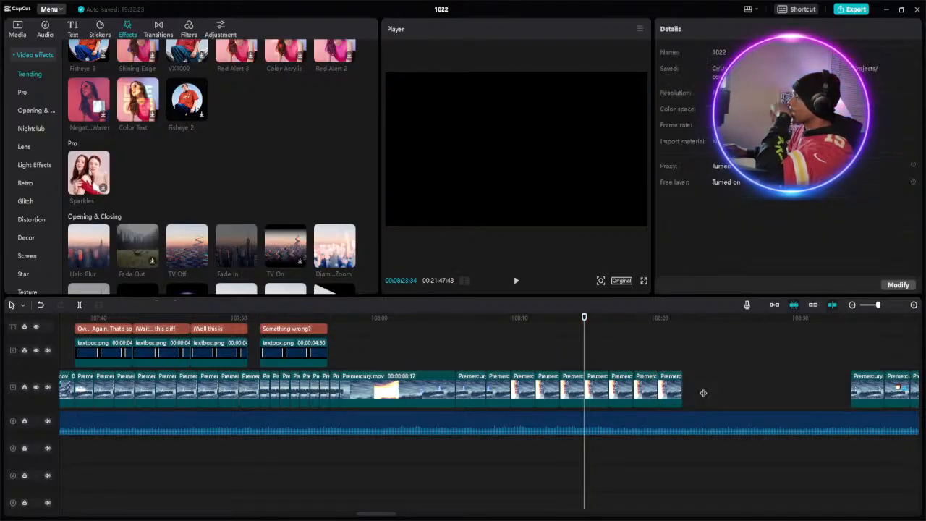
pyautogui.click(702, 393)
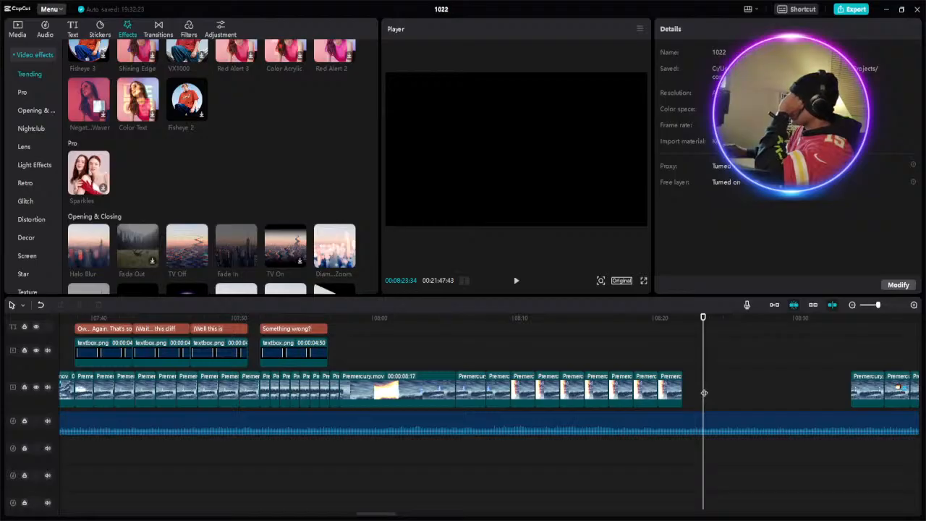
pyautogui.moveTo(549, 387); pyautogui.dragTo(528, 394)
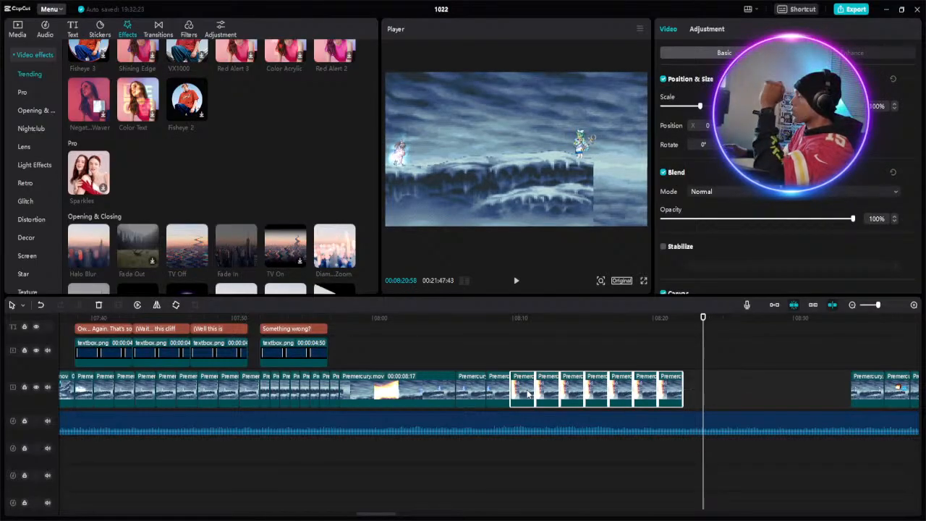
pyautogui.click(681, 314)
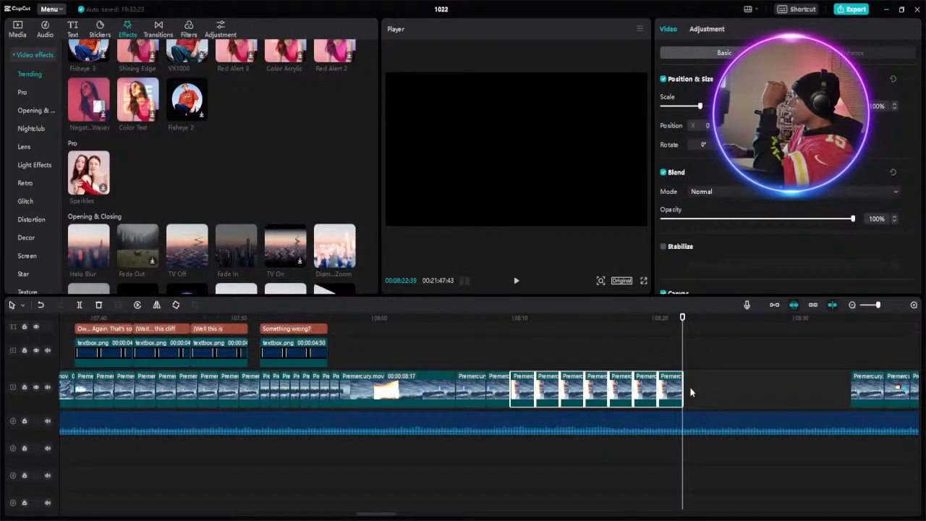
pyautogui.rightClick(691, 391)
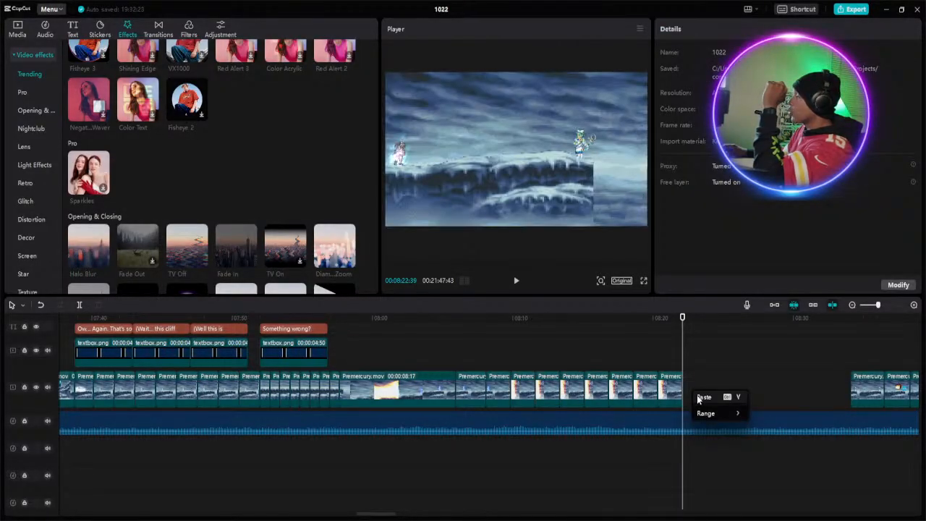
pyautogui.click(702, 396)
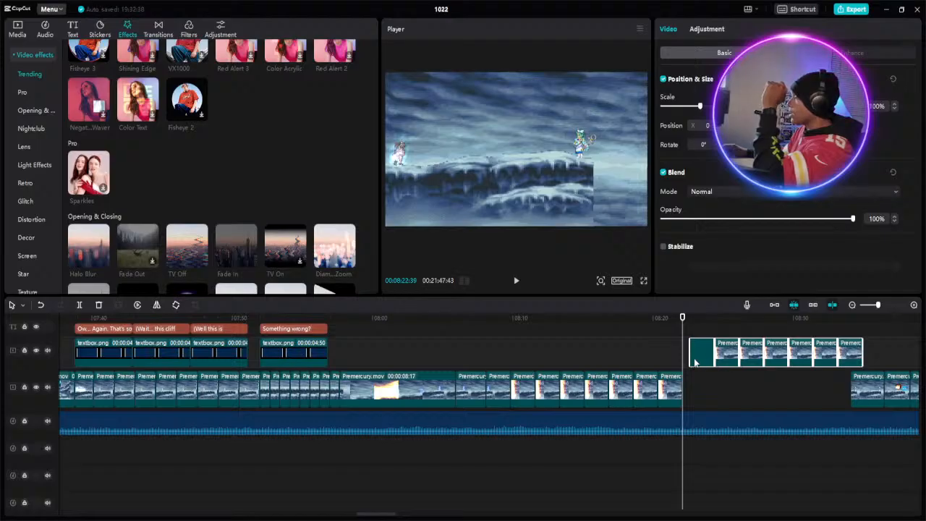
pyautogui.moveTo(695, 355); pyautogui.dragTo(690, 354)
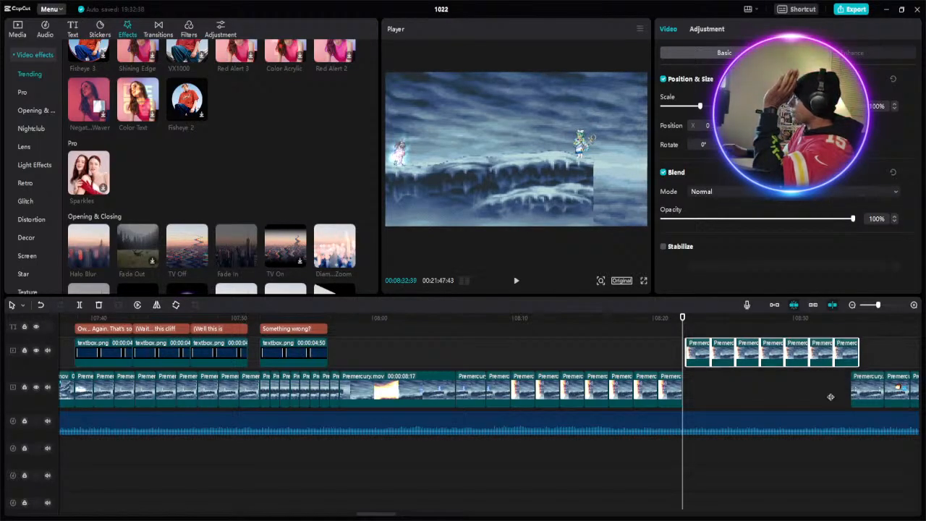
# - Fill the main-track gap from about 8:22 with the pasted clips, shortening the last copy to meet the following clip
pyautogui.click(830, 390)
pyautogui.moveTo(715, 354); pyautogui.dragTo(704, 389)
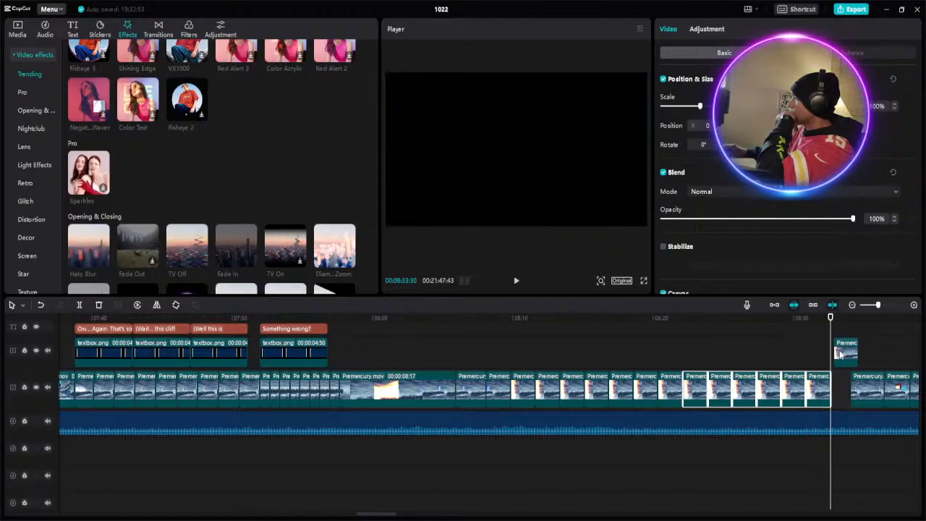
pyautogui.click(841, 353)
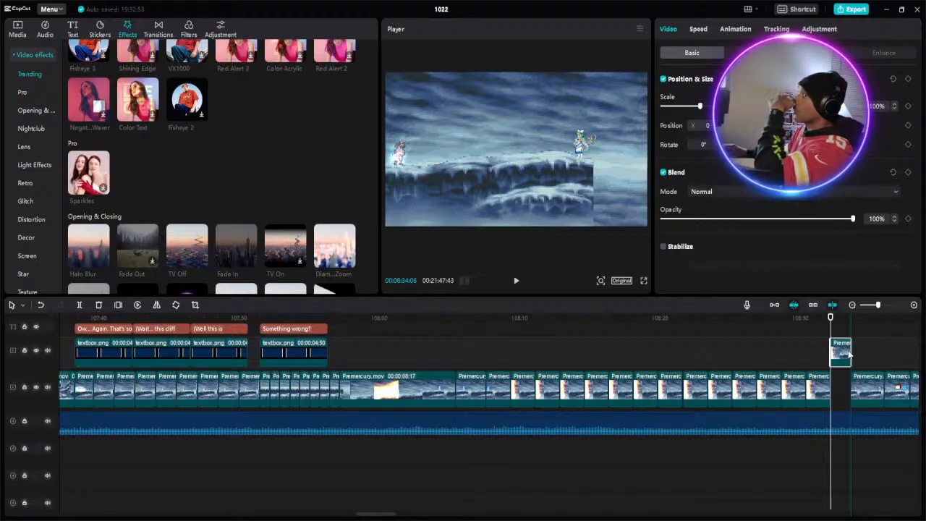
pyautogui.moveTo(846, 356); pyautogui.dragTo(842, 390)
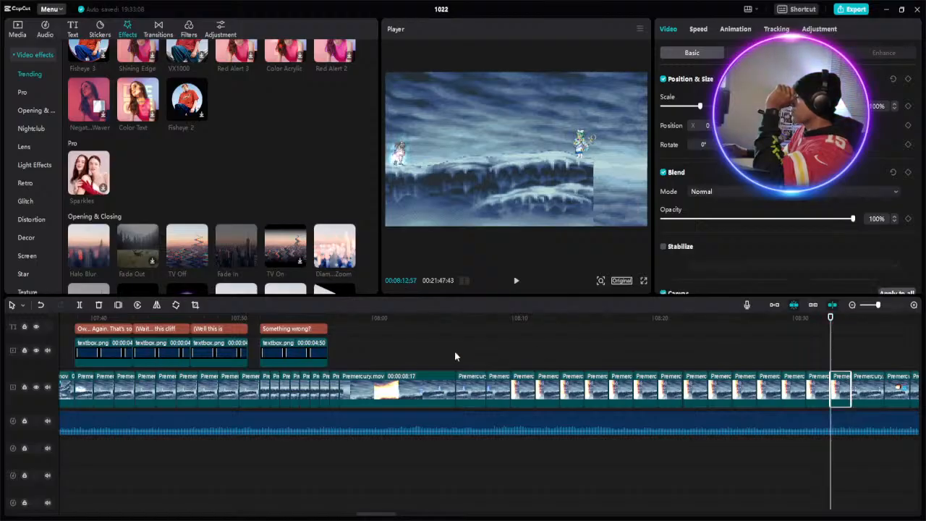
# - Play the rebuilt cliff sequence from about 7:57 to about 8:24 to check the repeated clips
pyautogui.click(340, 327)
pyautogui.click(521, 285)
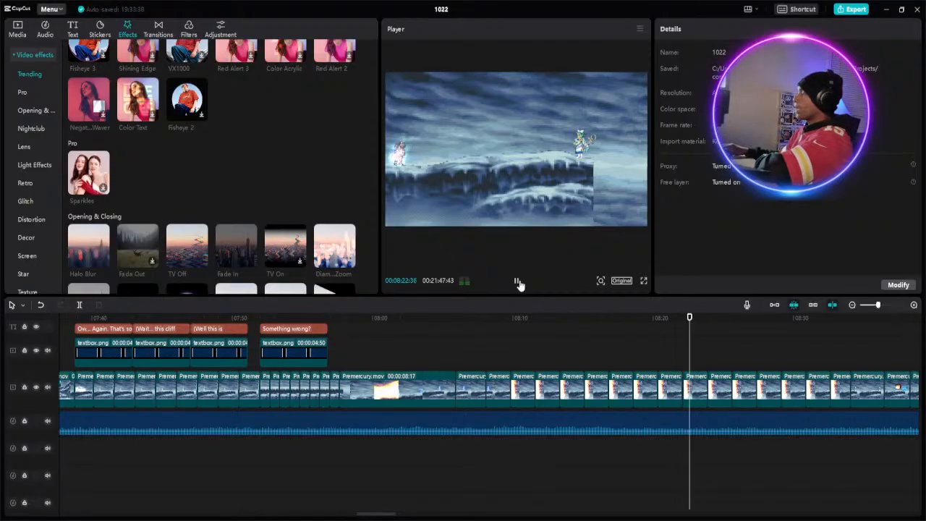
pyautogui.click(518, 282)
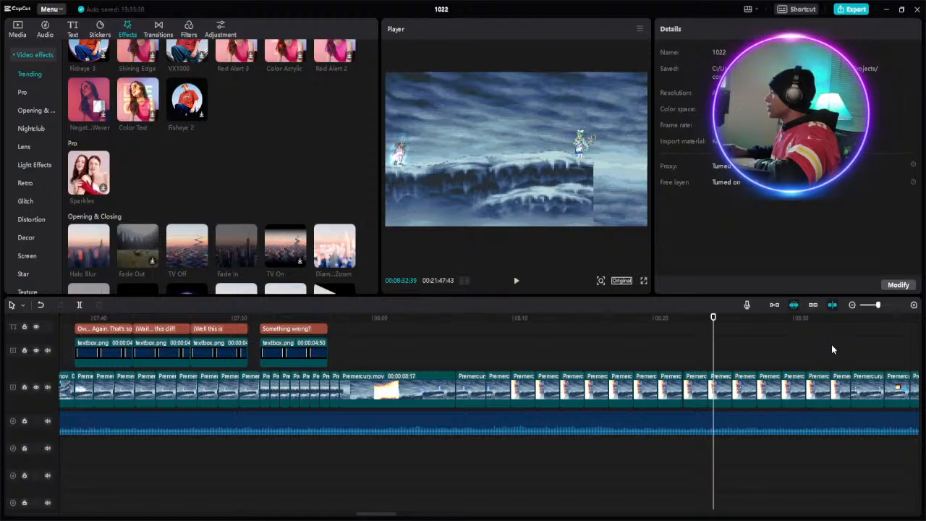
# - Close the tiny gap at about 8:22 by extending the end of the preceding clip to the next clip's start
pyautogui.click(808, 392)
pyautogui.moveTo(805, 394); pyautogui.dragTo(690, 389)
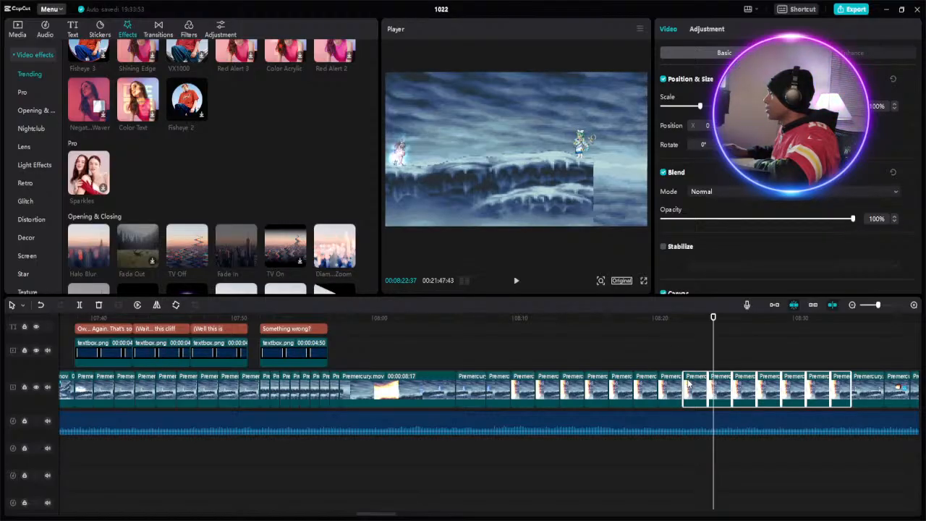
pyautogui.moveTo(688, 384); pyautogui.dragTo(689, 386)
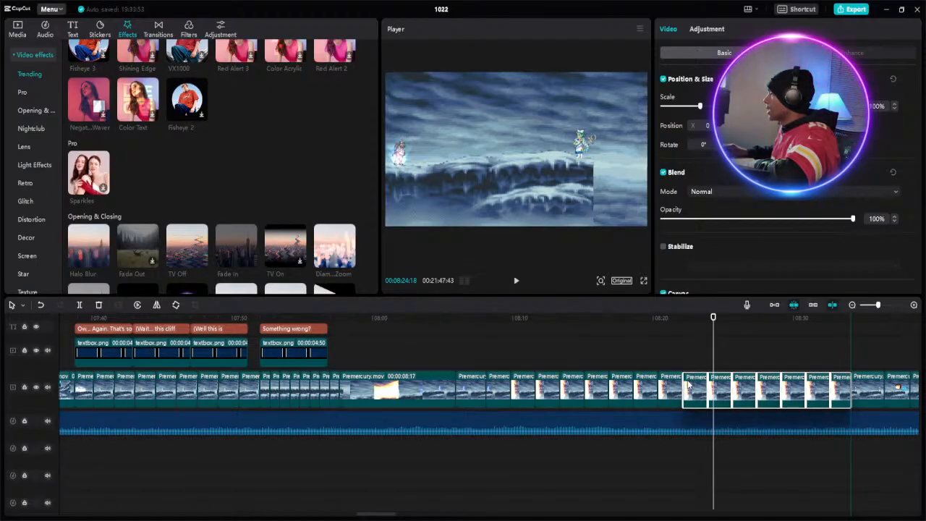
pyautogui.click(681, 317)
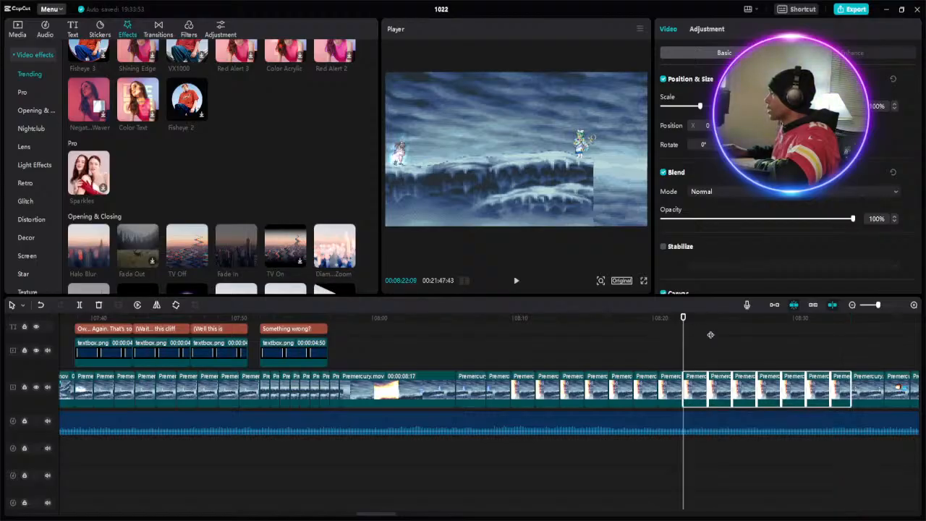
pyautogui.click(891, 305)
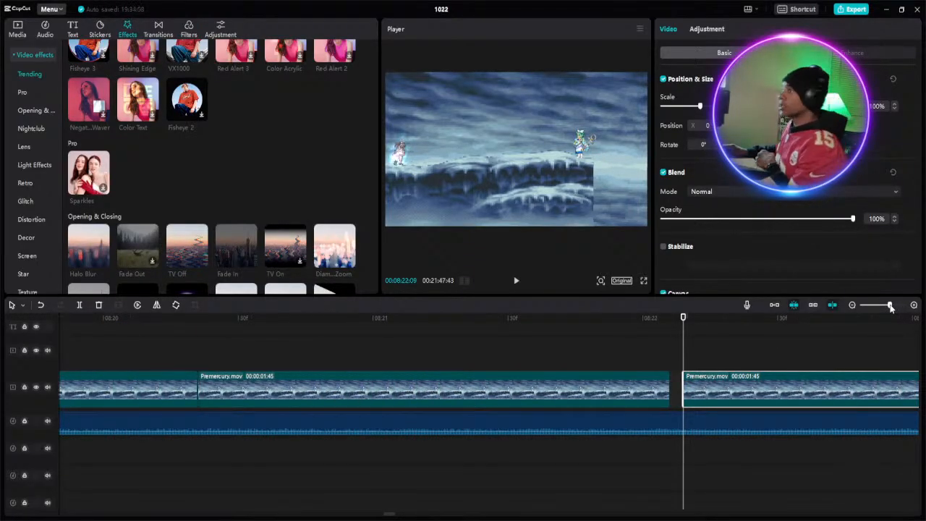
pyautogui.moveTo(668, 376); pyautogui.dragTo(679, 375)
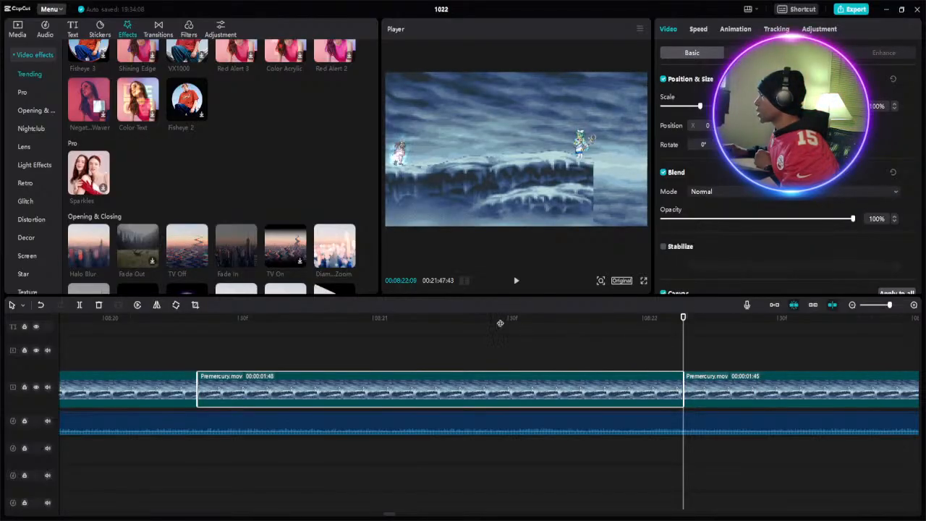
# - Play the repaired section from about 8:18 to about 8:39 to check its transition into the following clips
pyautogui.click(874, 305)
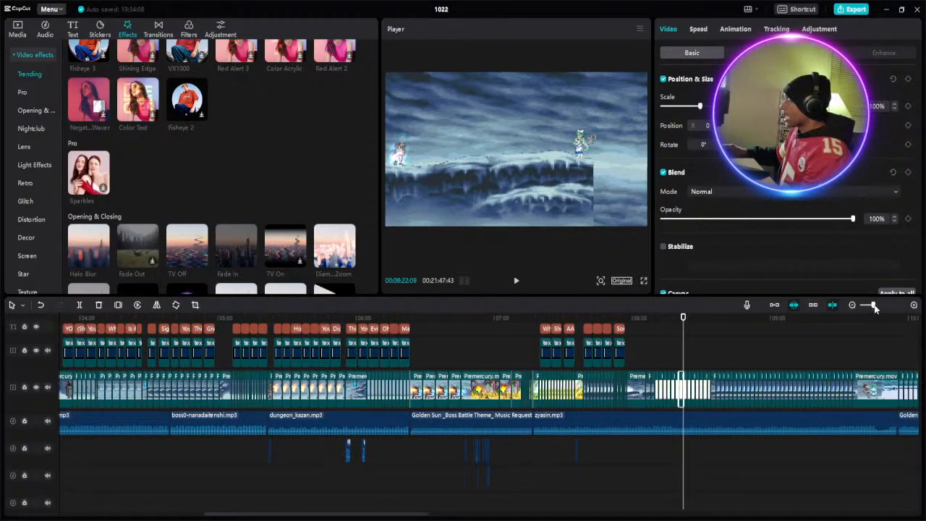
pyautogui.moveTo(877, 305); pyautogui.dragTo(877, 306)
pyautogui.scroll(2, 690, 327)
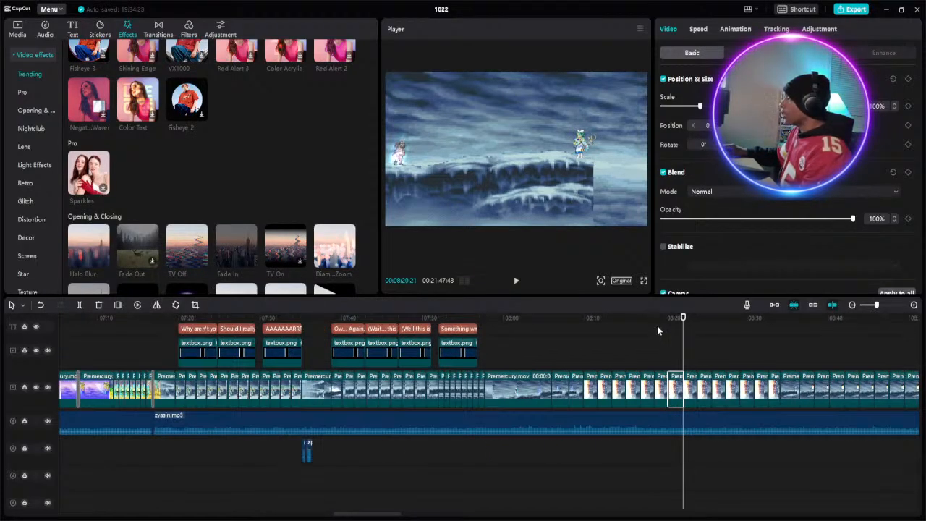
pyautogui.click(656, 327)
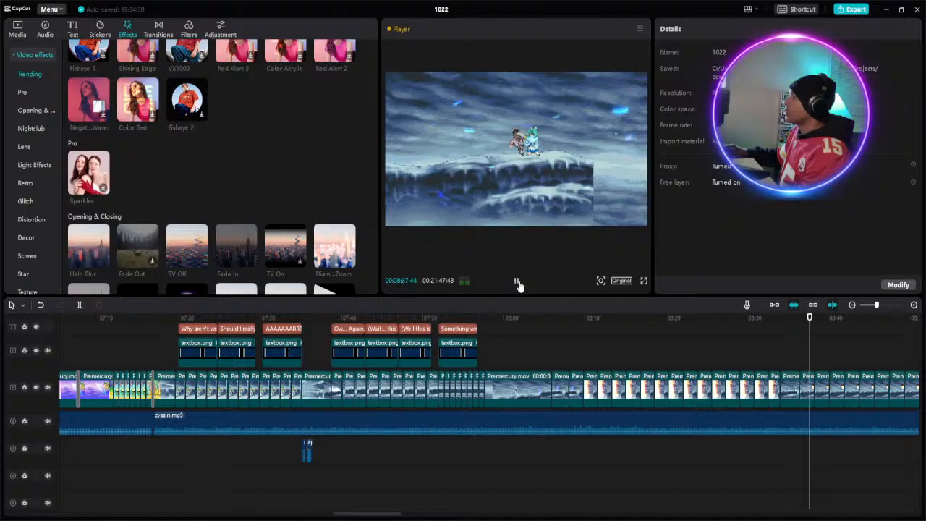
pyautogui.click(518, 282)
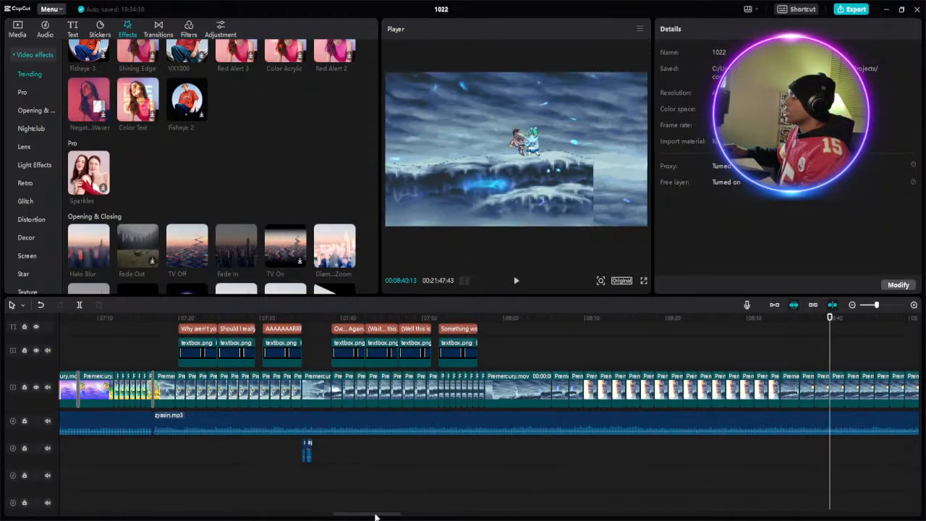
# - Review the repeated clips by playing from about 8:35 through to the snowy gate scene at about 9:44
pyautogui.hscroll(8, 402, 519)
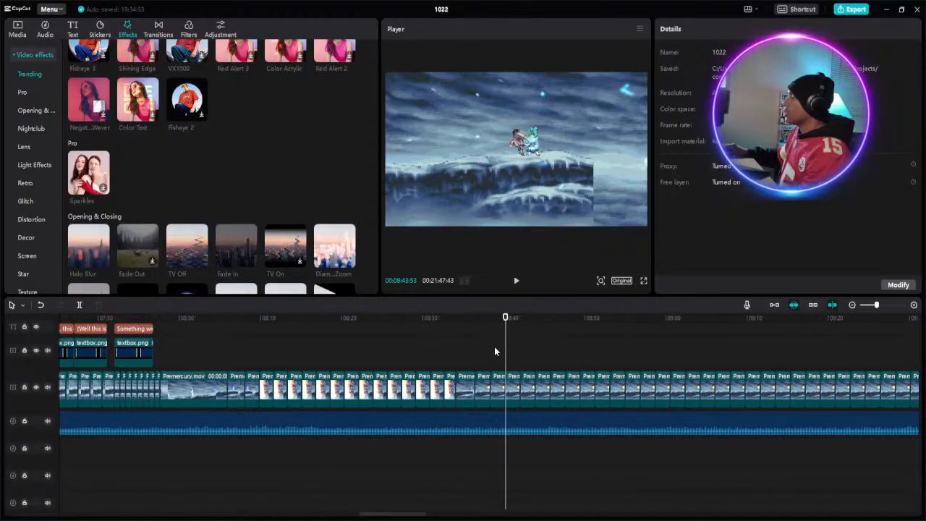
pyautogui.click(517, 381)
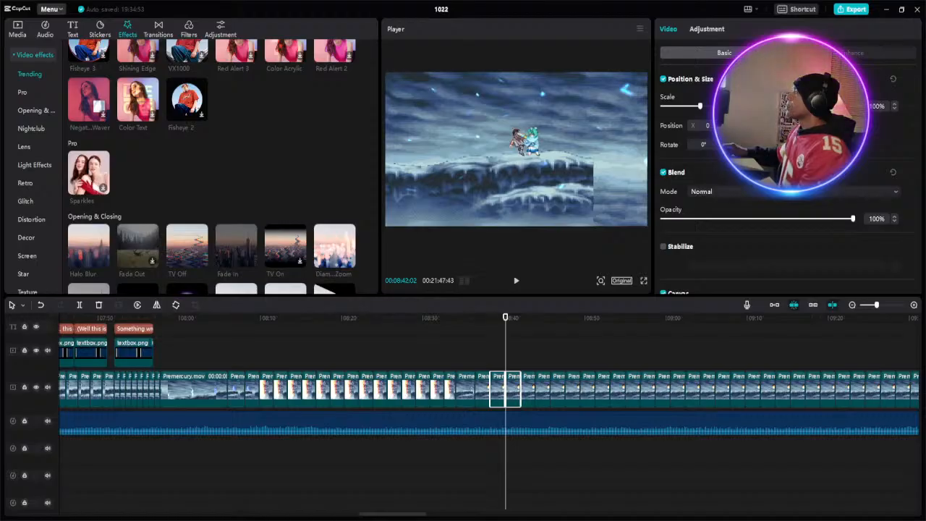
pyautogui.click(706, 29)
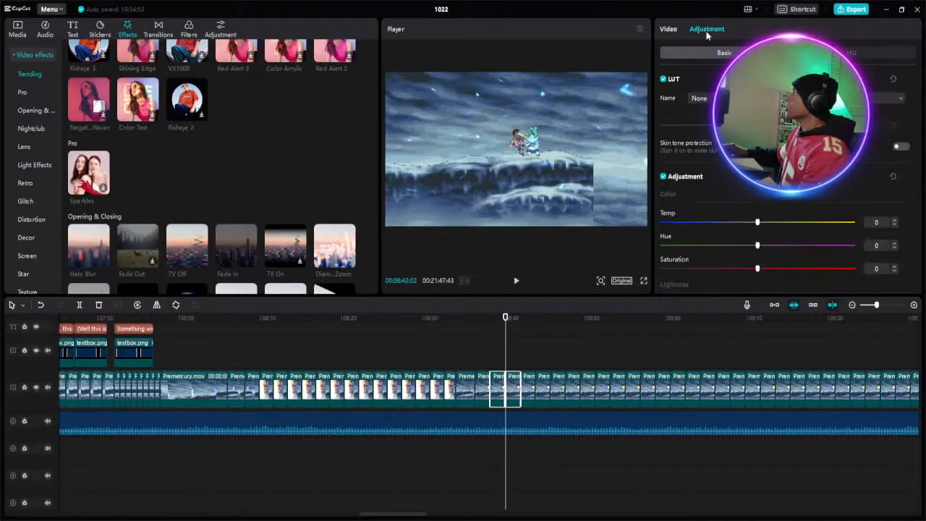
pyautogui.click(469, 339)
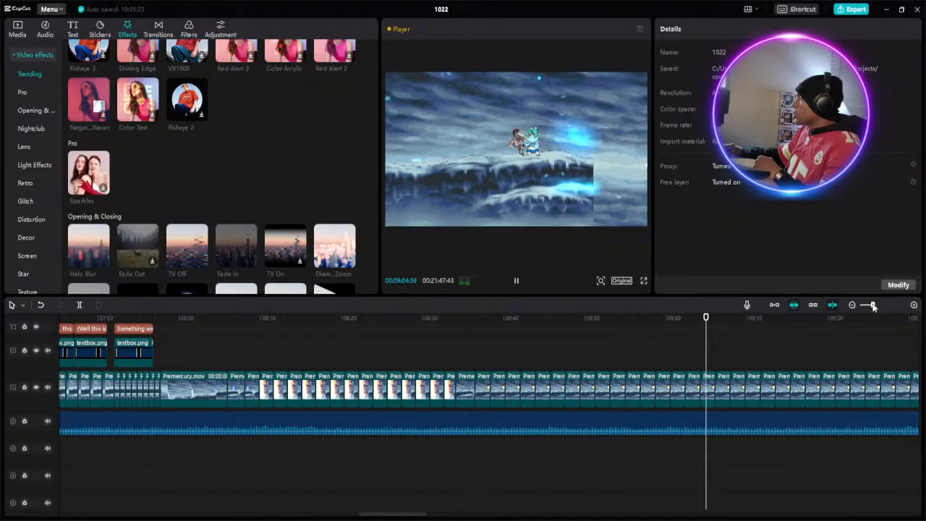
pyautogui.moveTo(874, 306); pyautogui.dragTo(869, 306)
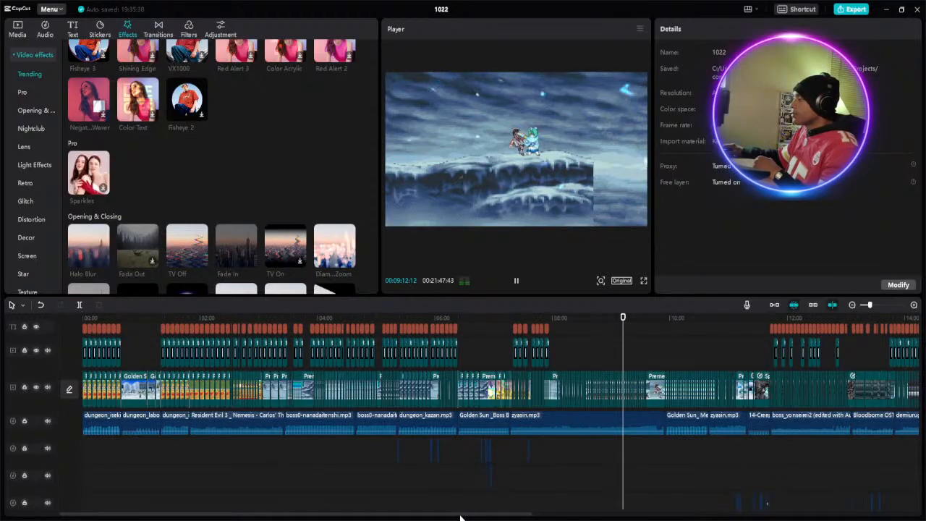
pyautogui.moveTo(522, 516); pyautogui.dragTo(607, 512)
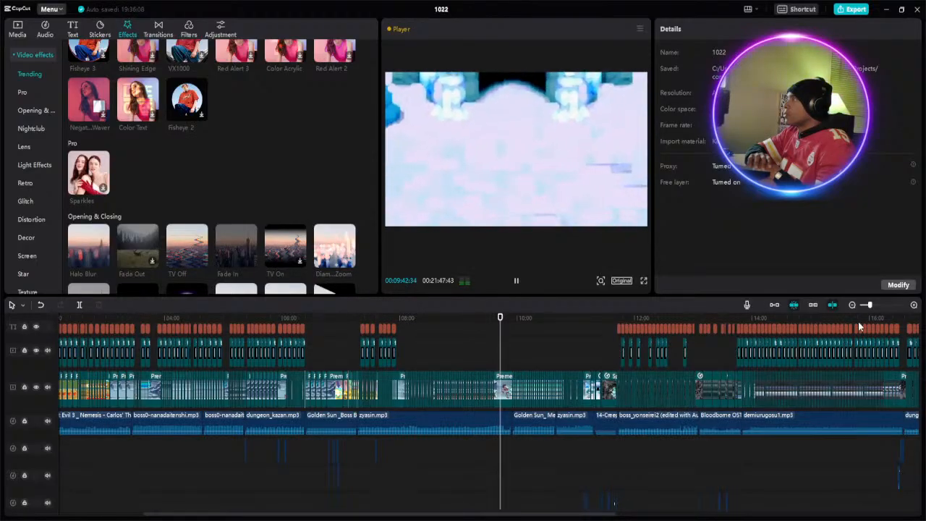
pyautogui.click(516, 282)
# - Examine the Diamond Zoom effect by playing its start at about 9:42, and bring the whole timeline into view
pyautogui.scroll(5, 499, 336)
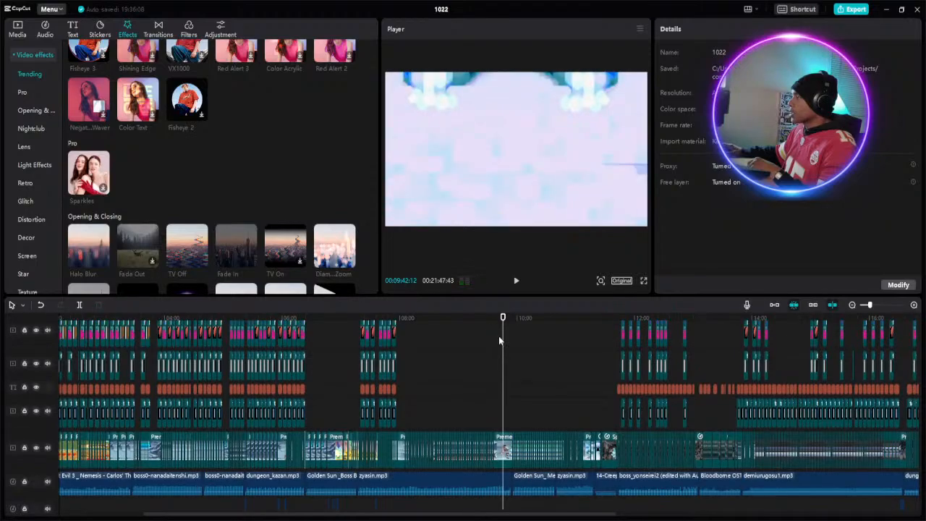
pyautogui.scroll(2, 498, 336)
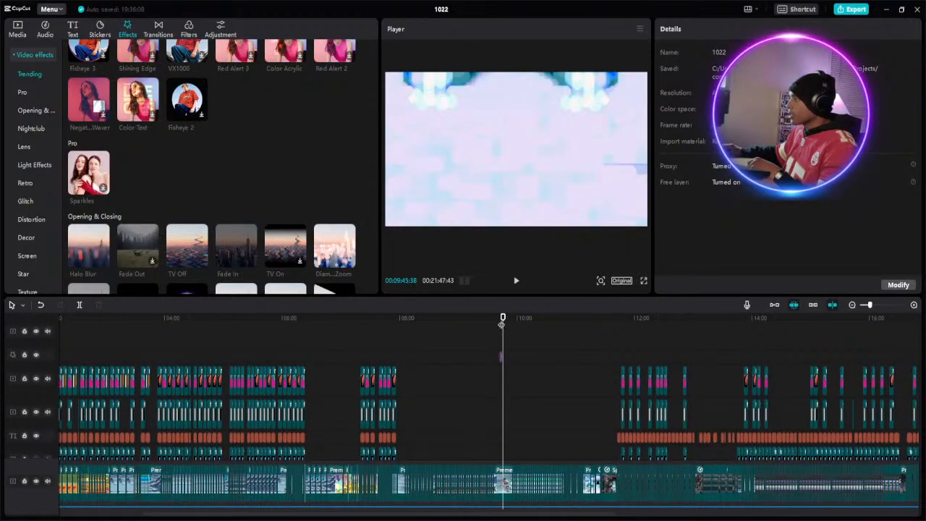
pyautogui.click(499, 319)
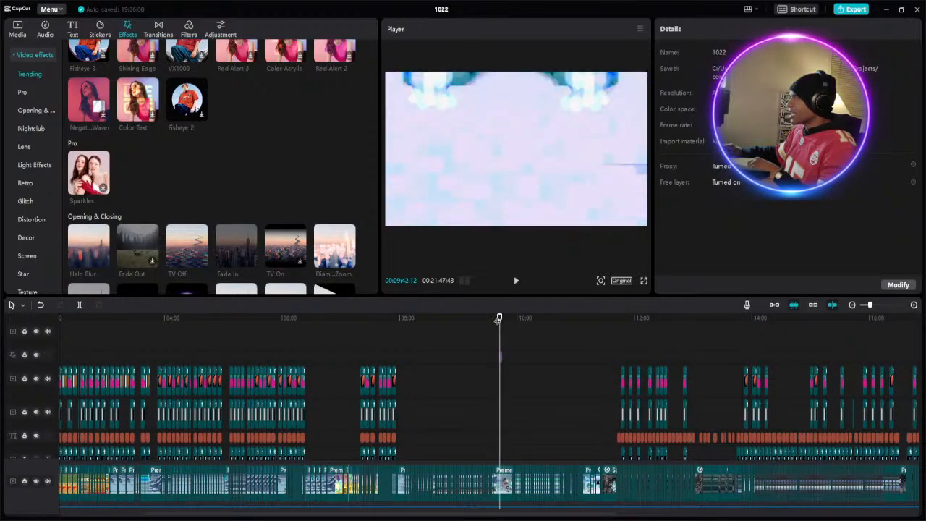
pyautogui.click(882, 309)
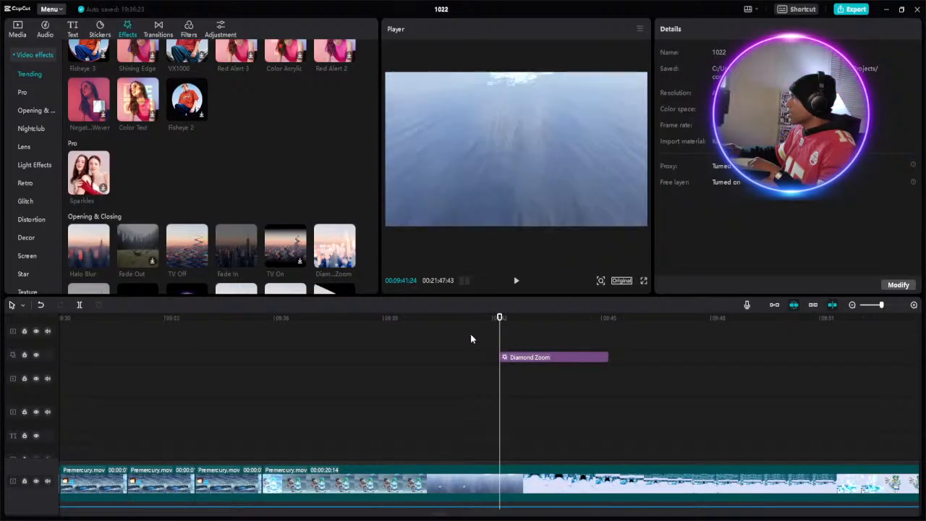
pyautogui.click(482, 316)
pyautogui.click(516, 281)
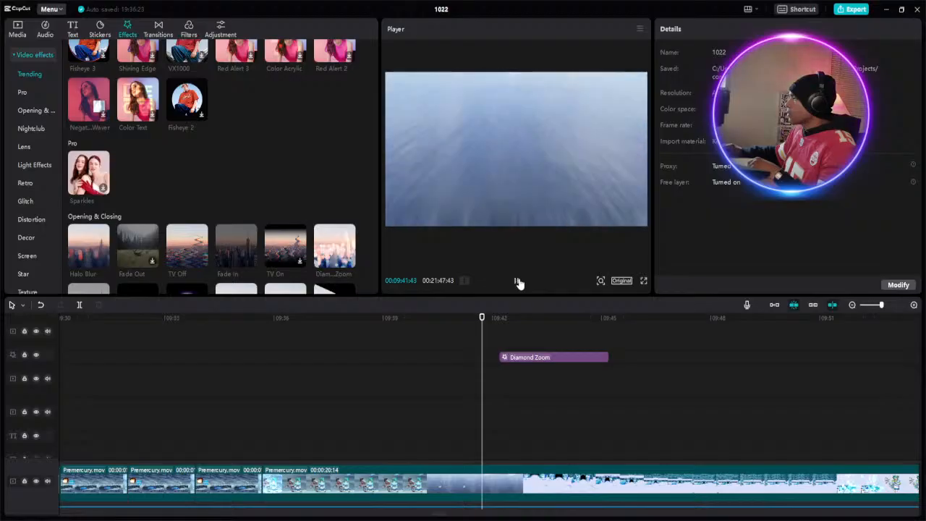
pyautogui.click(518, 280)
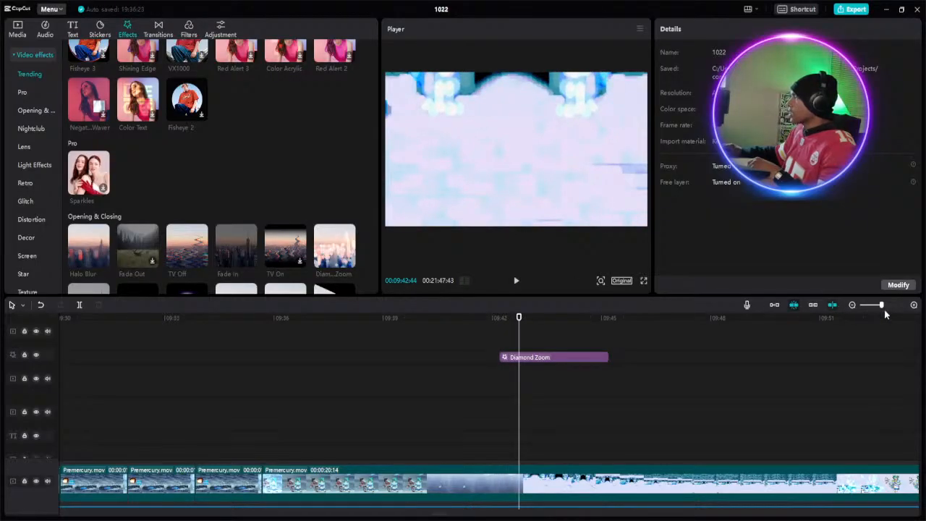
pyautogui.moveTo(881, 306); pyautogui.dragTo(876, 306)
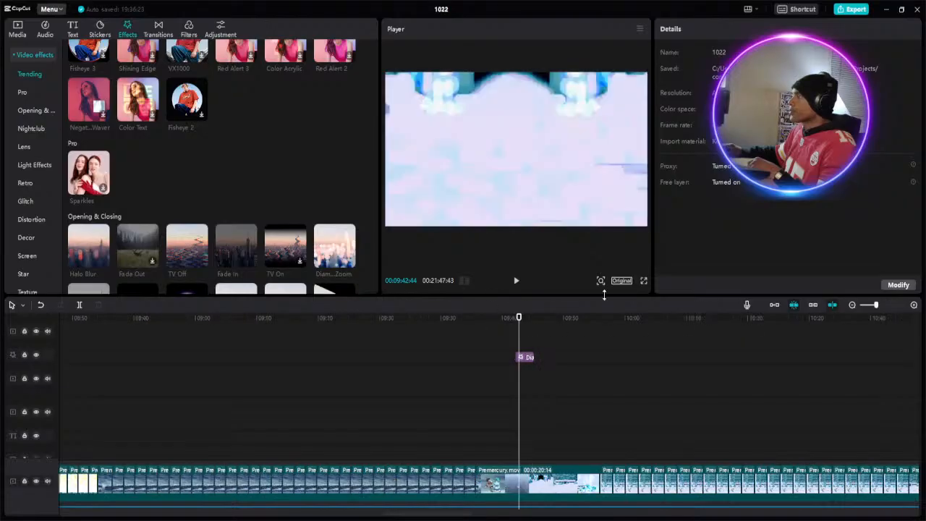
pyautogui.click(868, 304)
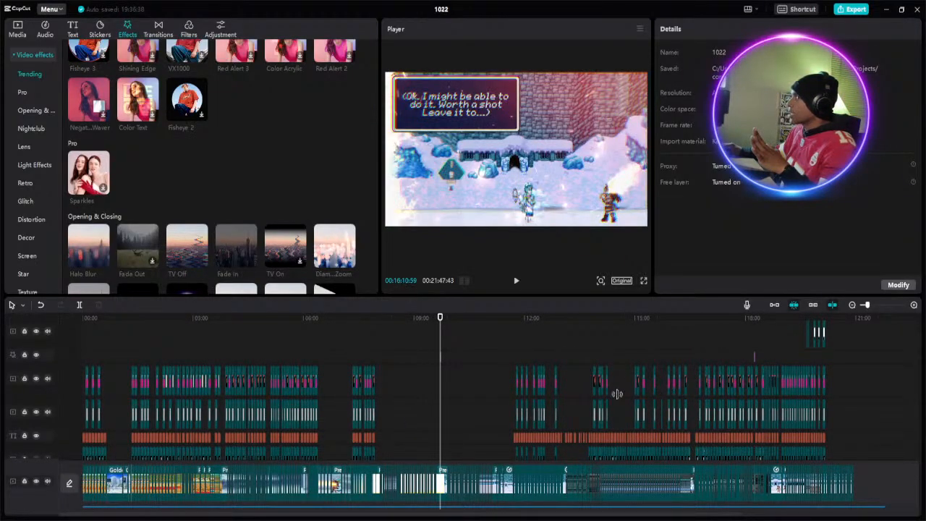
# - Play the snowy gate opening to about 9:53, and trim the end of the preceding zyasin.mp3 music to the Diamond Zoom effect's start
pyautogui.click(515, 281)
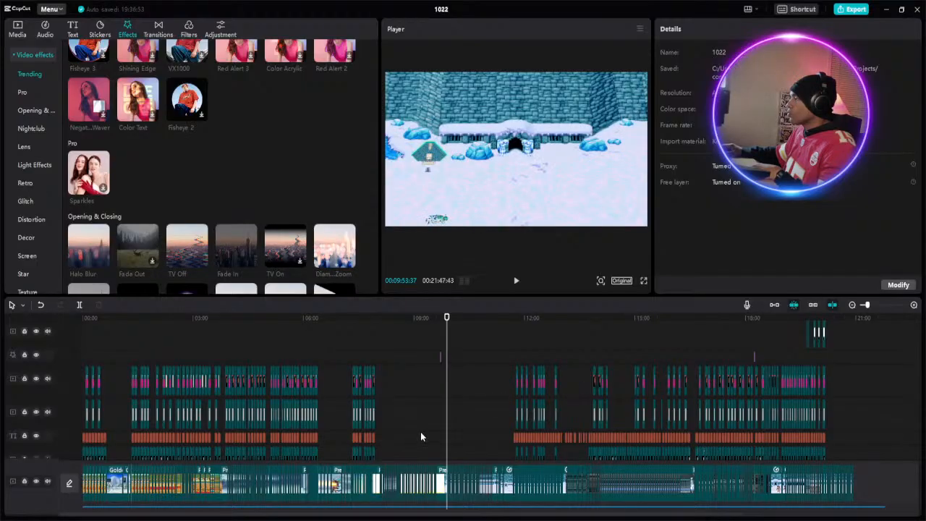
pyautogui.scroll(5, 469, 425)
pyautogui.scroll(-1, 469, 425)
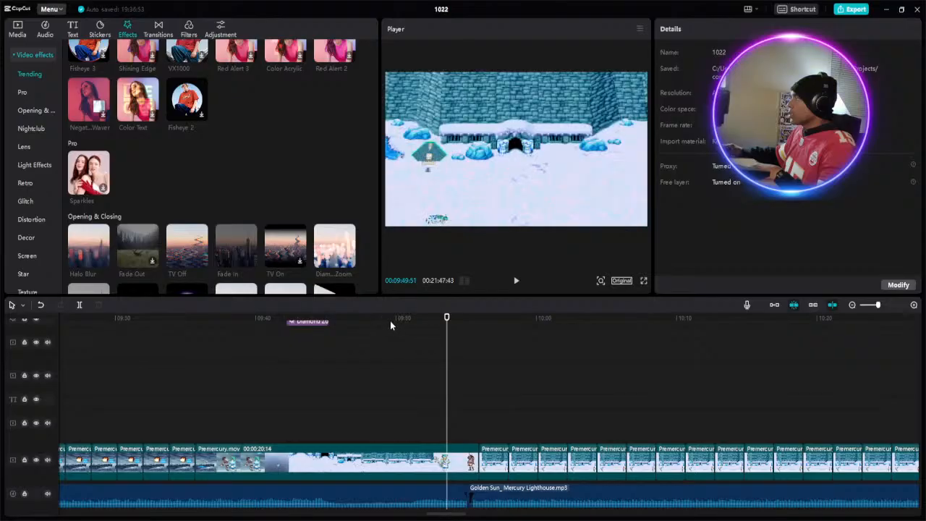
pyautogui.click(286, 319)
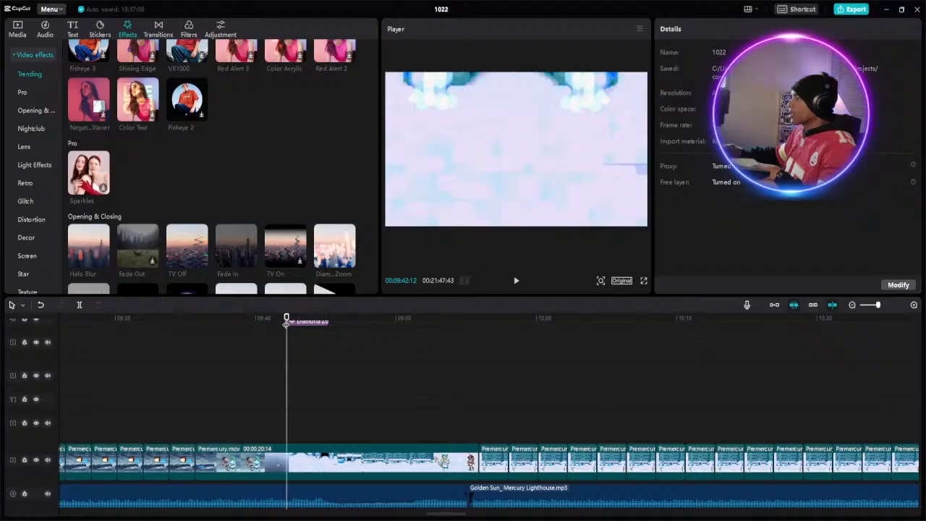
pyautogui.moveTo(464, 488); pyautogui.dragTo(288, 487)
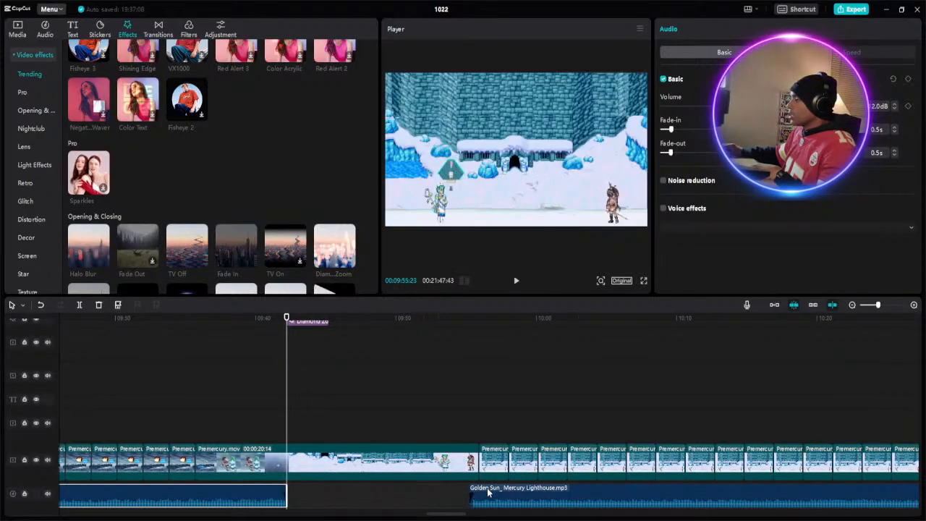
# - Move the Golden Sun Mercury Lighthouse music to the Diamond Zoom effect's start and extend its end to the next zyasin.mp3 clip
pyautogui.moveTo(478, 493); pyautogui.dragTo(305, 495)
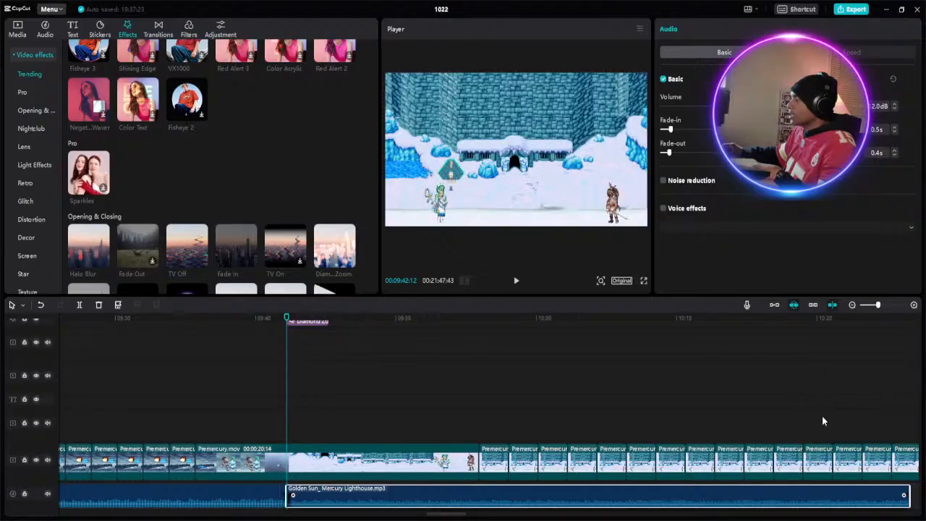
pyautogui.moveTo(460, 516); pyautogui.dragTo(472, 517)
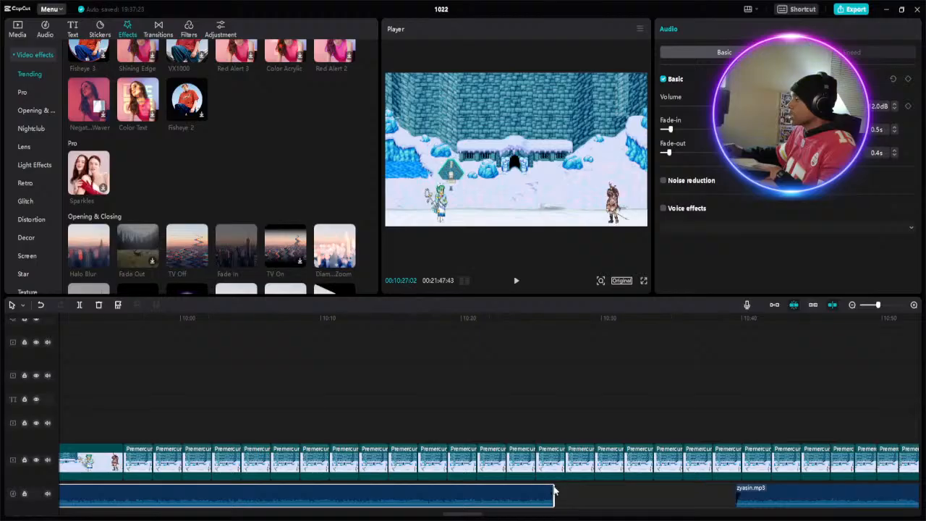
pyautogui.moveTo(707, 494); pyautogui.dragTo(737, 495)
# - Review the music change by playing from about 9:41 through the snowy gate fight to about 10:48
pyautogui.moveTo(455, 516); pyautogui.dragTo(432, 513)
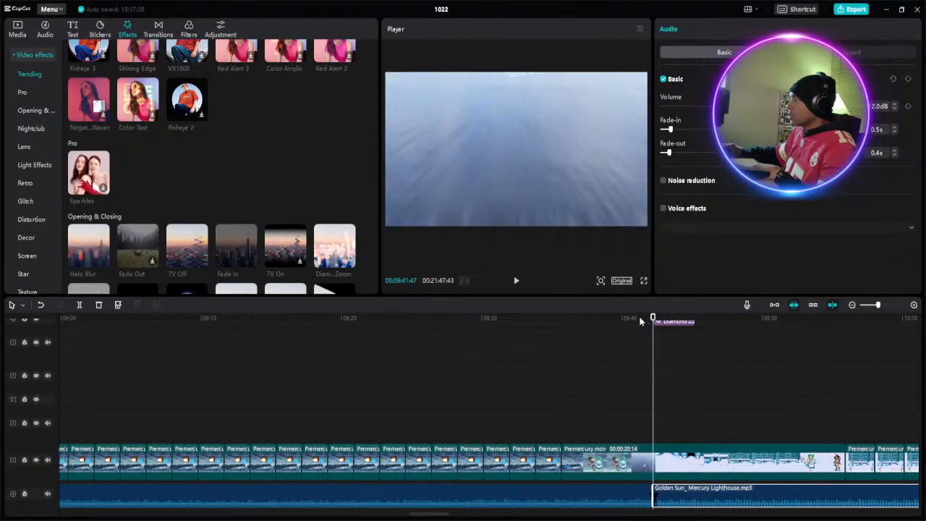
pyautogui.click(635, 319)
pyautogui.click(516, 281)
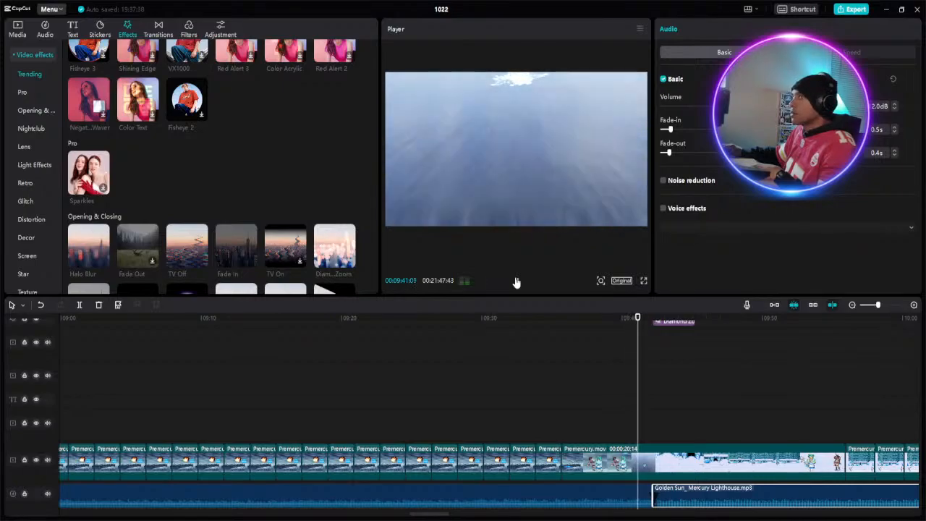
pyautogui.moveTo(877, 306); pyautogui.dragTo(873, 304)
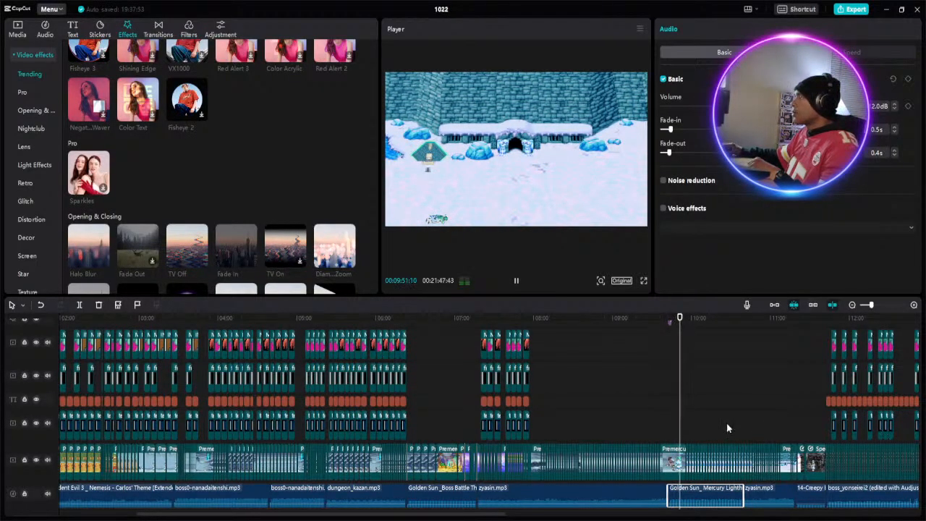
pyautogui.scroll(-1, 727, 428)
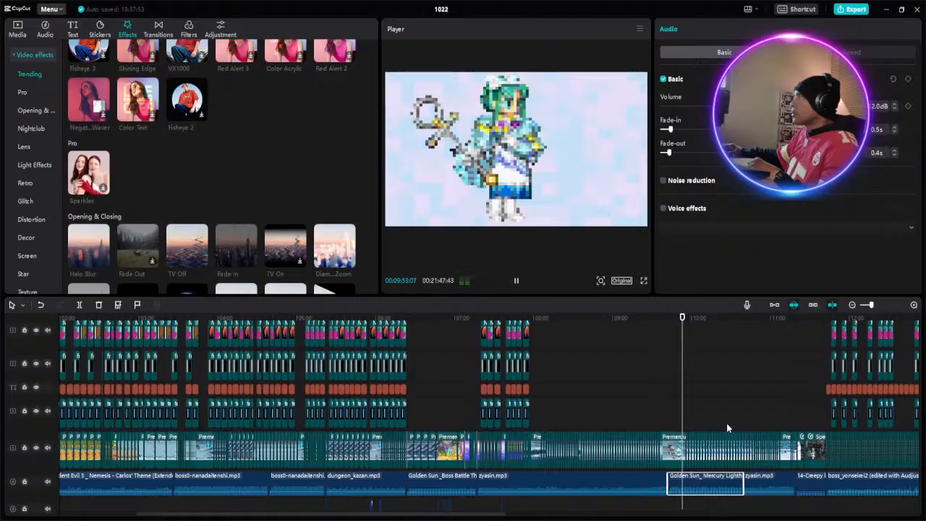
pyautogui.scroll(-2, 727, 423)
pyautogui.scroll(-2, 727, 425)
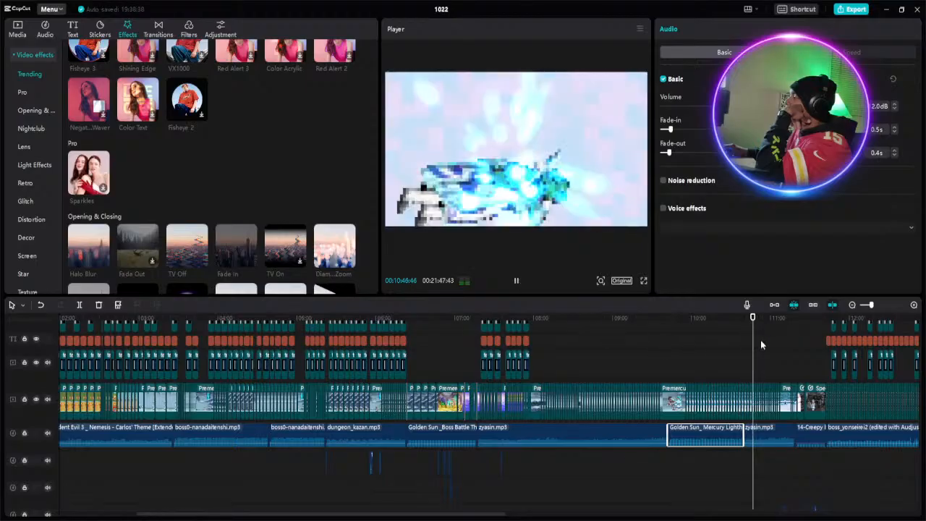
pyautogui.press('space')
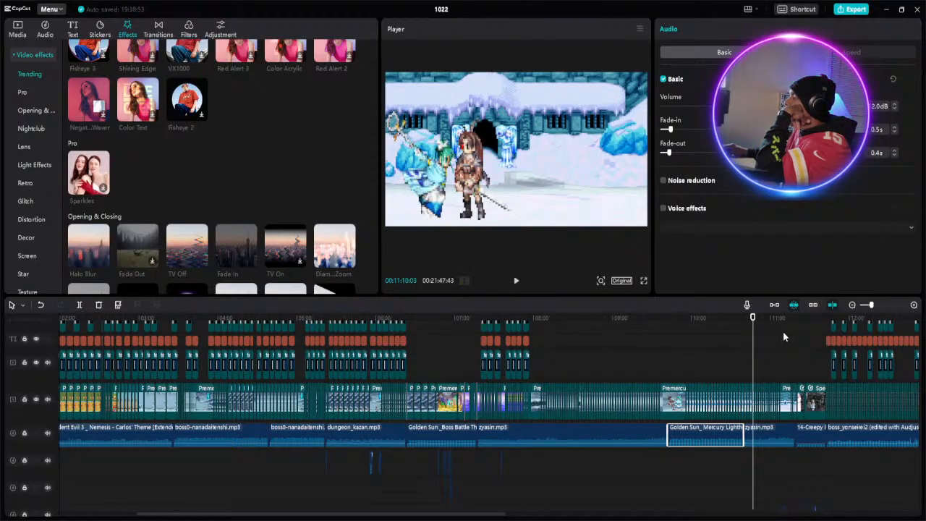
# - Trim the start of the following zyasin.mp3 clip to about 11:08 and extend the Mercury Lighthouse music to meet it
pyautogui.click(880, 307)
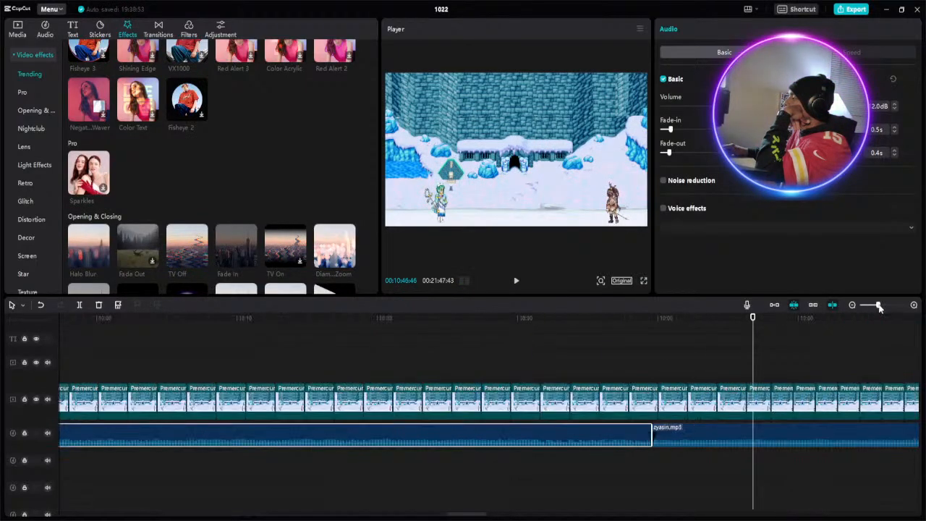
pyautogui.moveTo(879, 306); pyautogui.dragTo(876, 306)
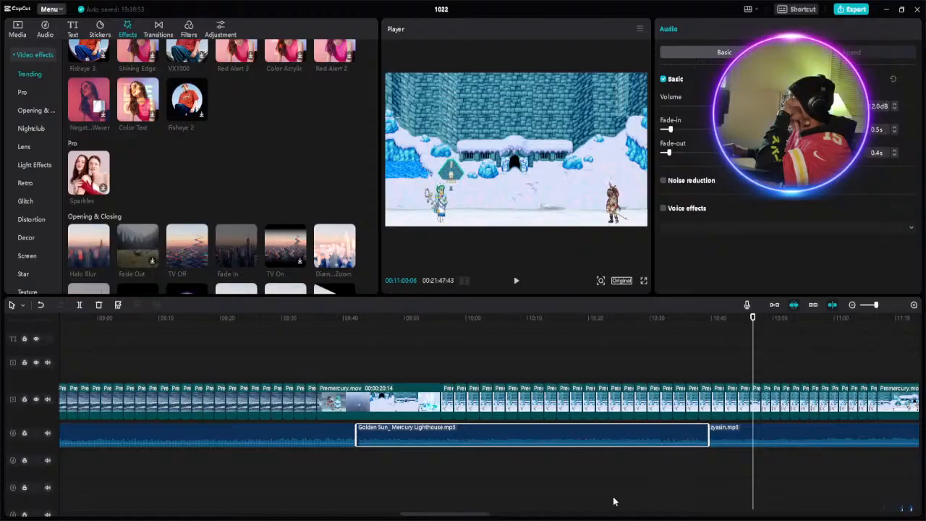
pyautogui.moveTo(467, 517); pyautogui.dragTo(484, 517)
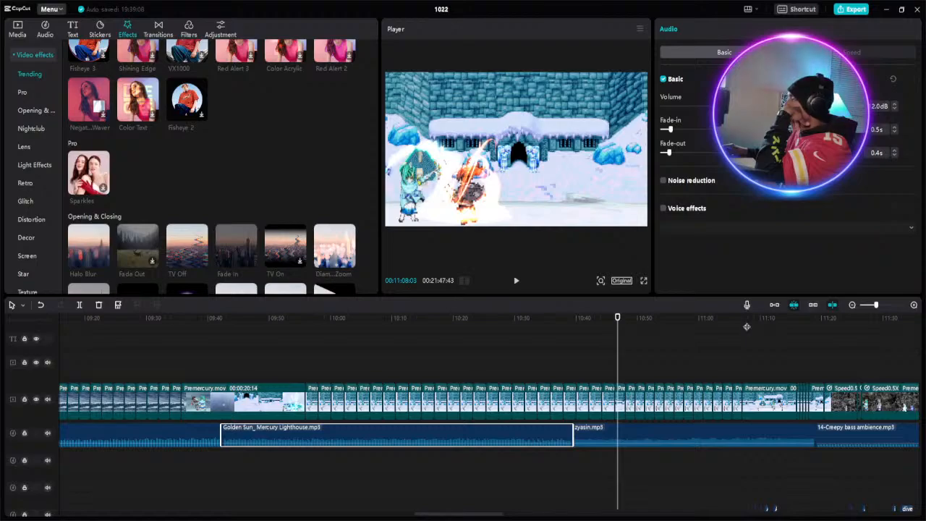
pyautogui.click(746, 325)
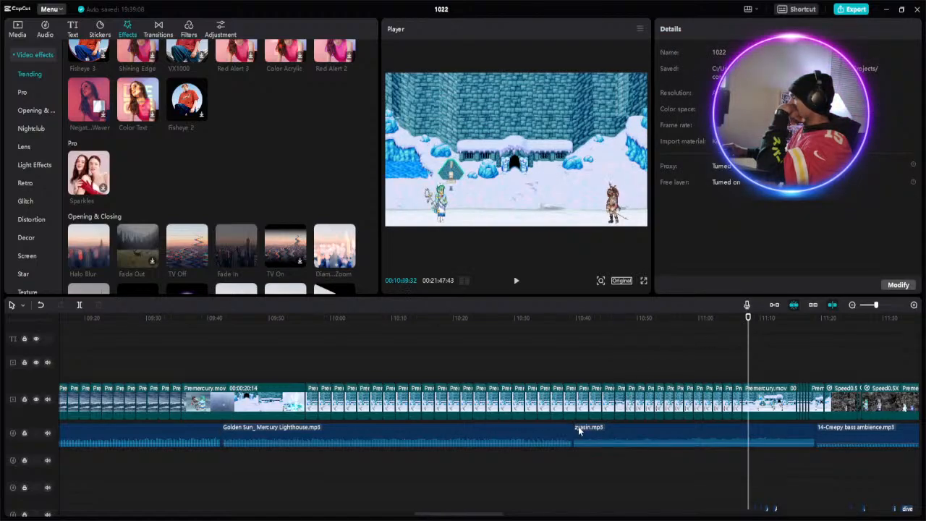
pyautogui.moveTo(576, 428); pyautogui.dragTo(620, 431)
pyautogui.moveTo(735, 432)
pyautogui.mouseDown()
pyautogui.moveTo(713, 432)
pyautogui.moveTo(745, 432)
pyautogui.mouseUp()
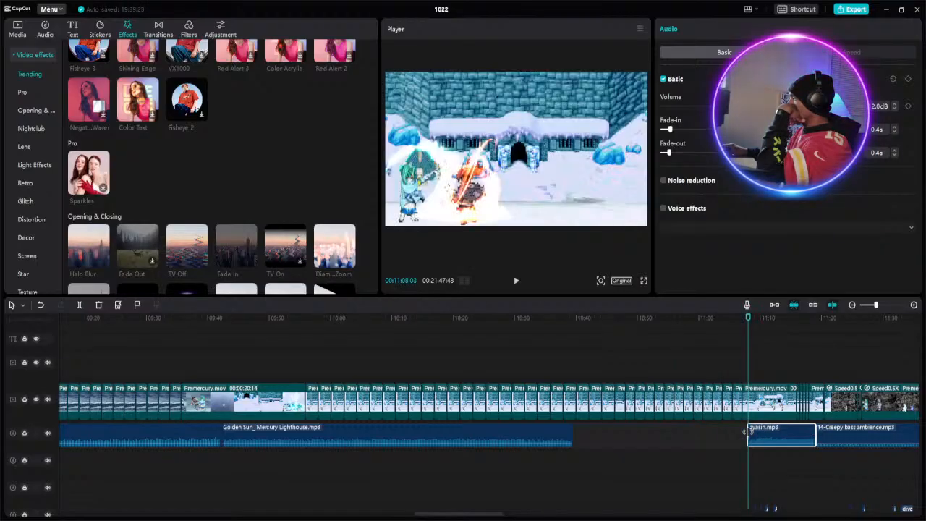
pyautogui.moveTo(571, 430); pyautogui.dragTo(755, 433)
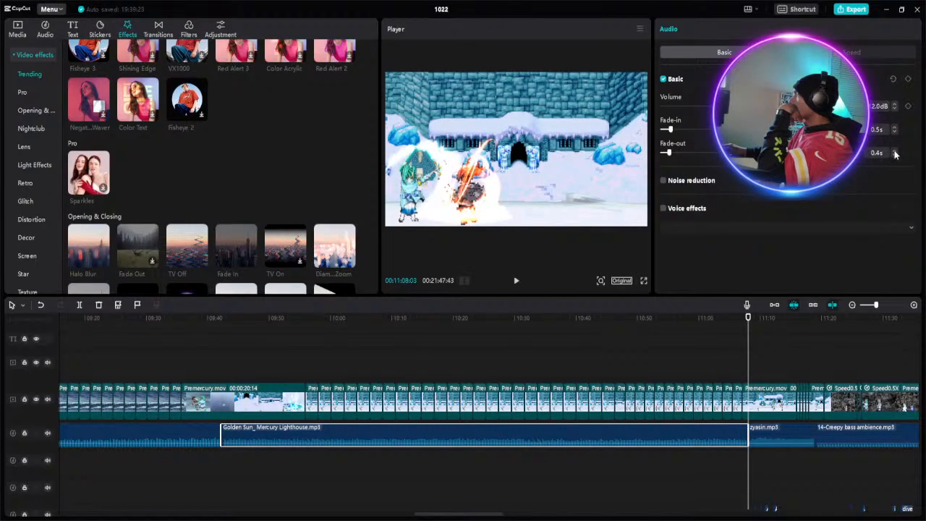
# - Play the snowy gate fight from about 10:52 to check the extended Mercury Lighthouse music
pyautogui.click(655, 319)
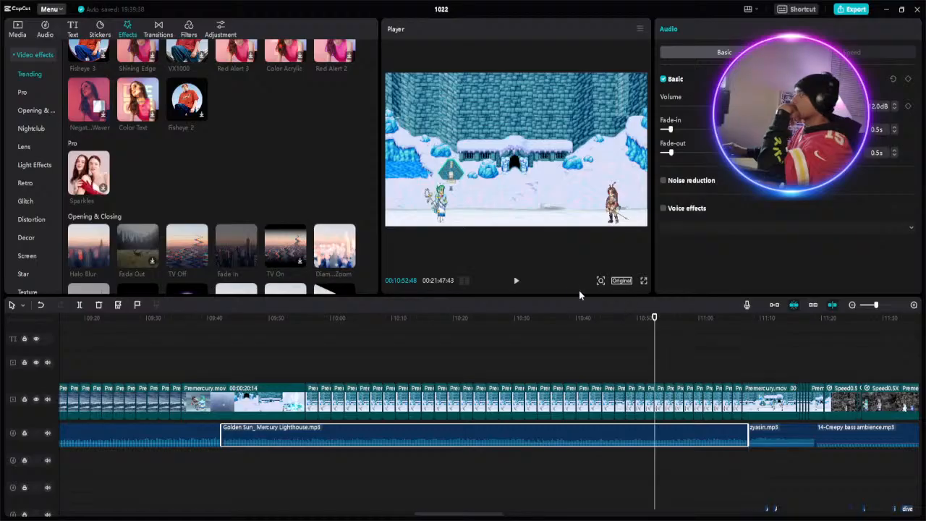
pyautogui.click(517, 282)
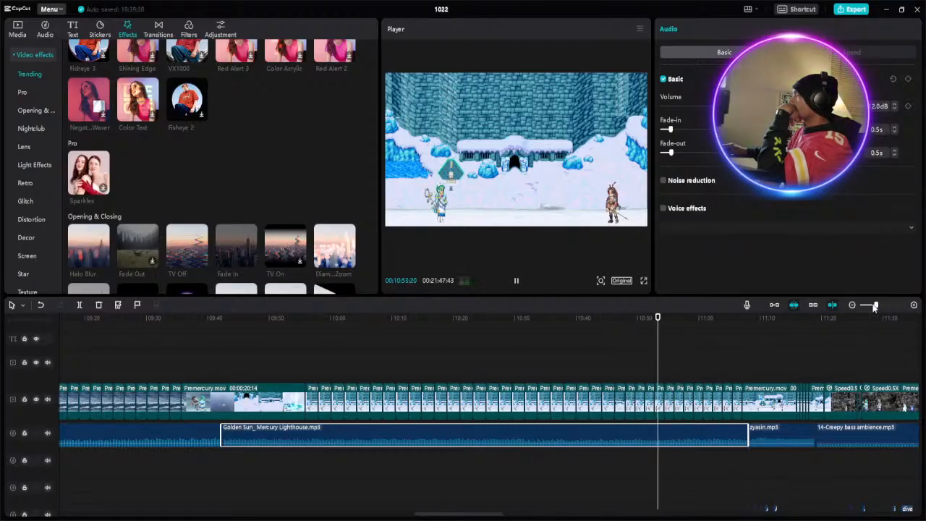
pyautogui.click(874, 306)
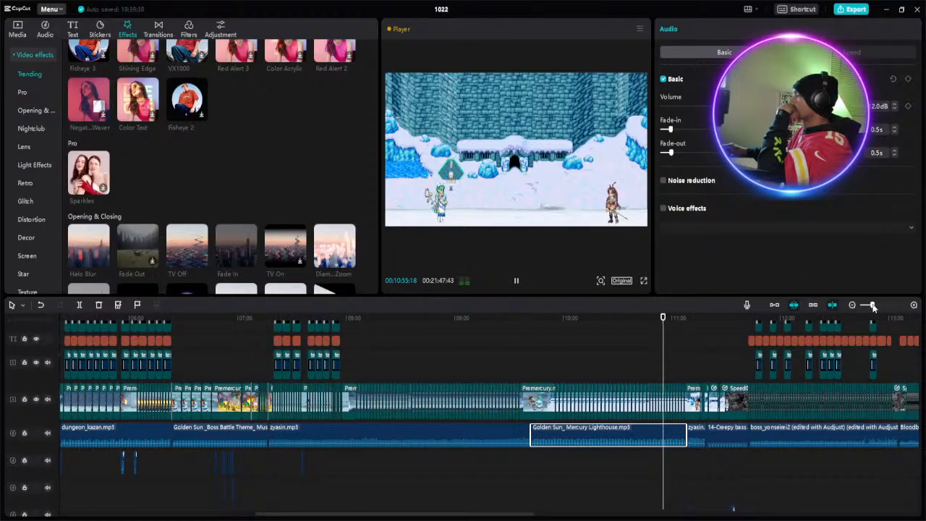
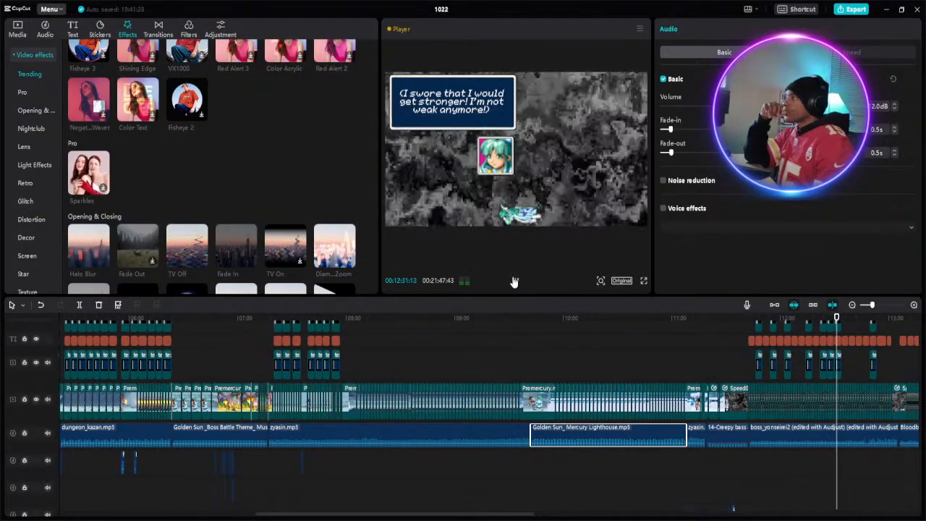
# - Review the grey-background inner monologue scene by playing it in passes from about 12:31 to 13:20
pyautogui.click(514, 281)
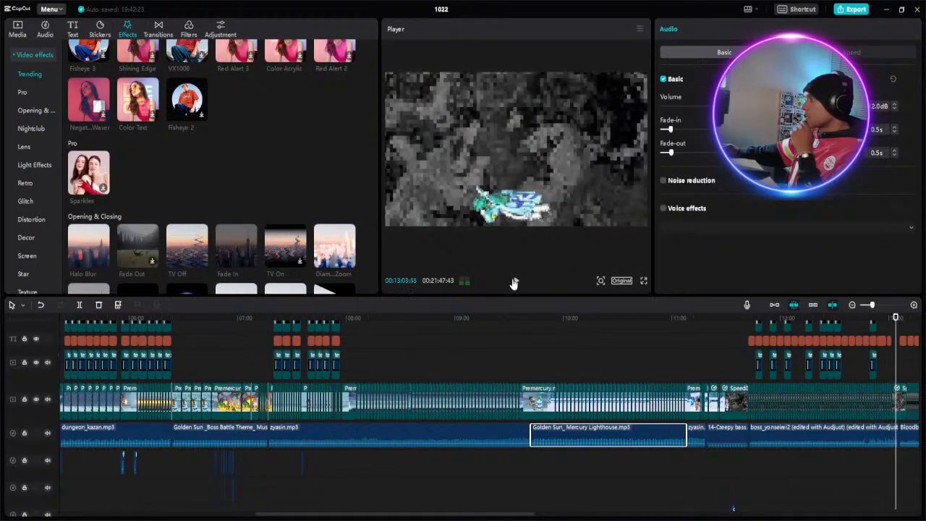
pyautogui.click(514, 281)
pyautogui.moveTo(513, 517); pyautogui.dragTo(663, 518)
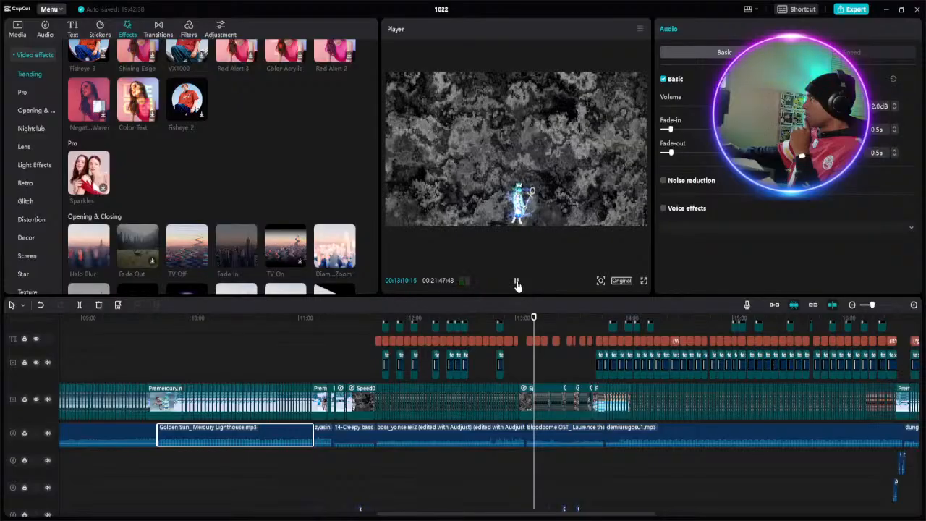
pyautogui.click(517, 282)
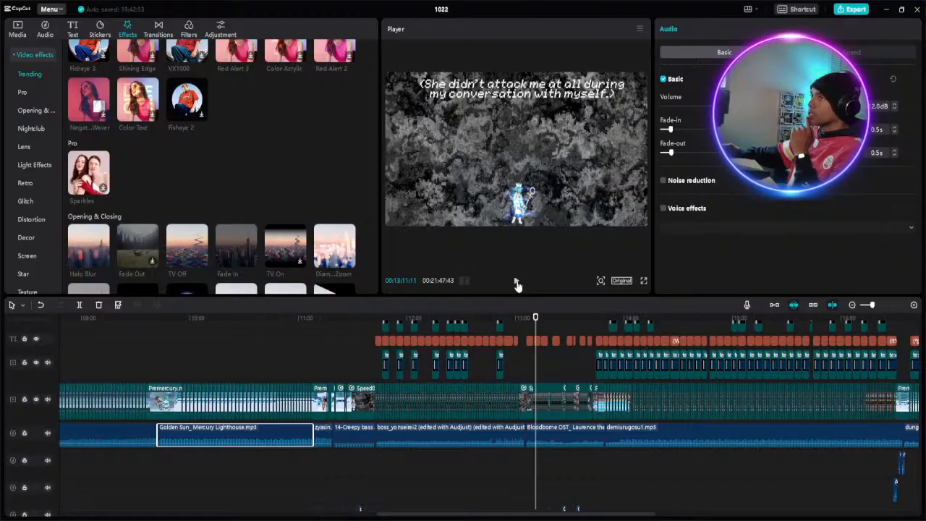
pyautogui.click(526, 316)
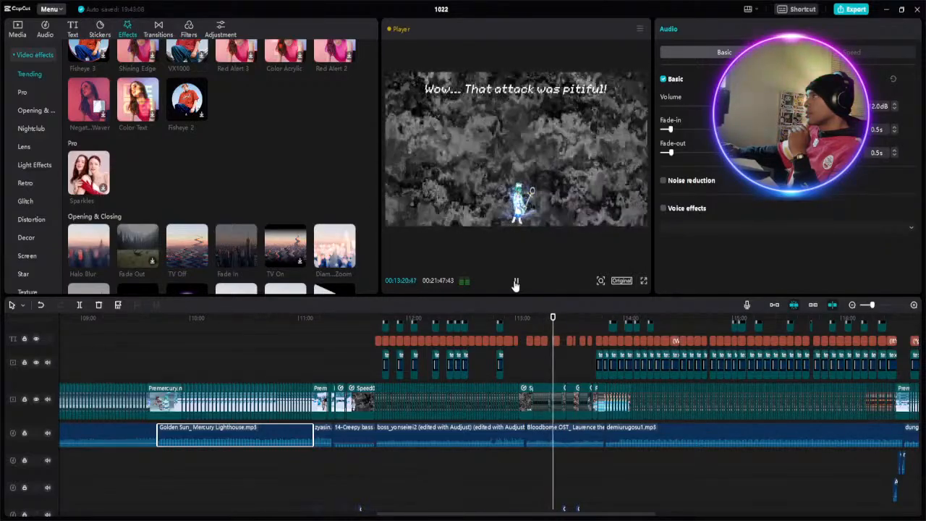
pyautogui.click(516, 282)
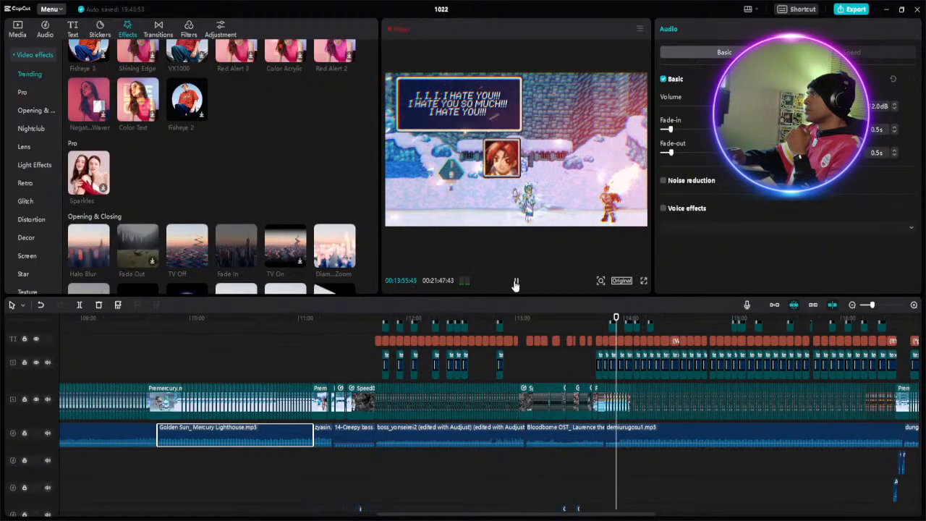
# - Replay the glitching snowy gate dialogue and review it up to about 14:33
pyautogui.click(609, 320)
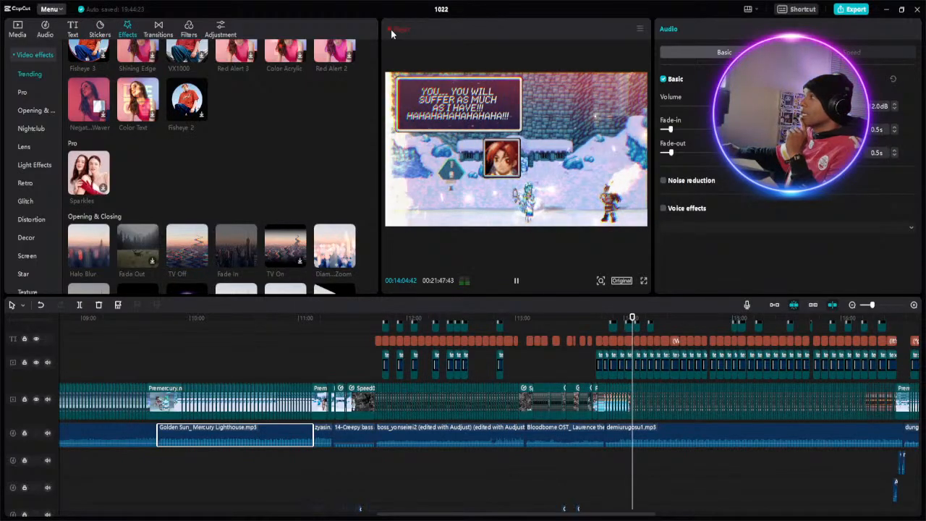
pyautogui.click(517, 282)
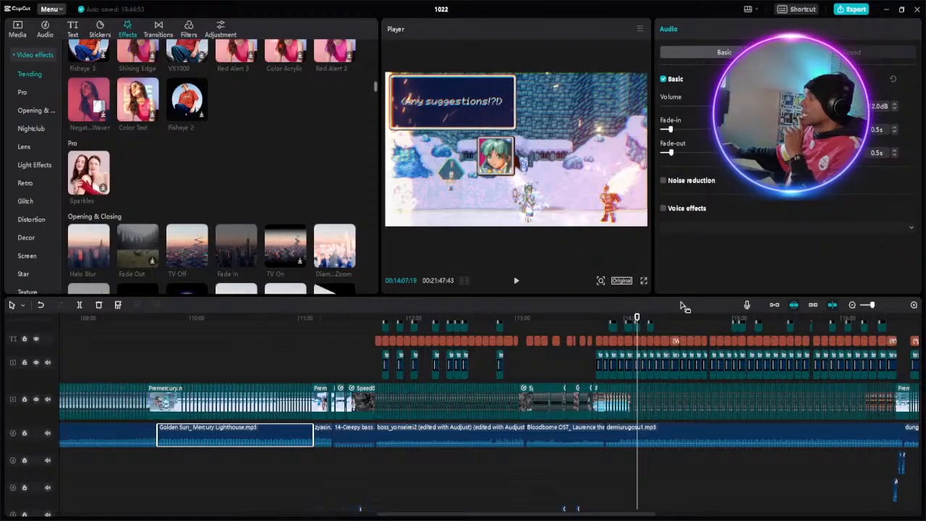
pyautogui.click(518, 281)
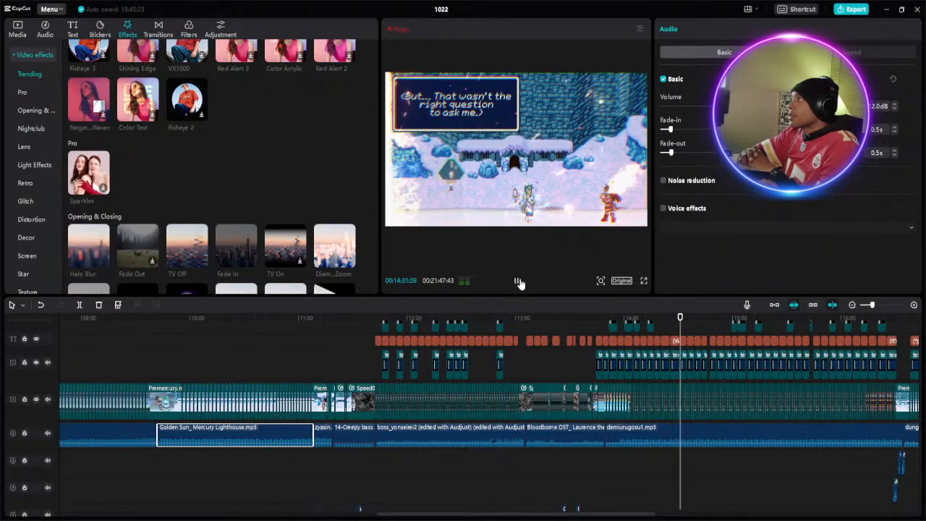
pyautogui.click(518, 281)
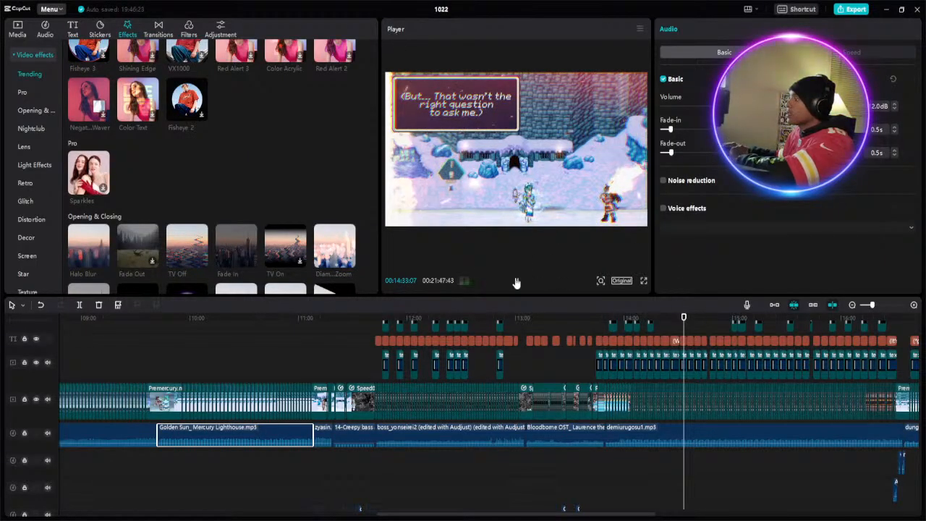
# - Play from about 14:33 to 18:46, and replay from about 18:13 through the last caption at about 20:10
pyautogui.press('space')
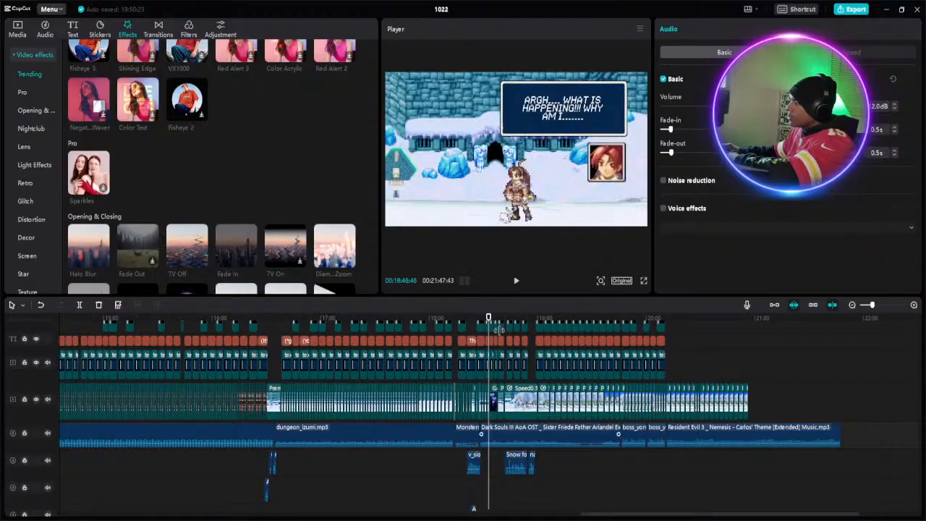
pyautogui.scroll(1, 488, 330)
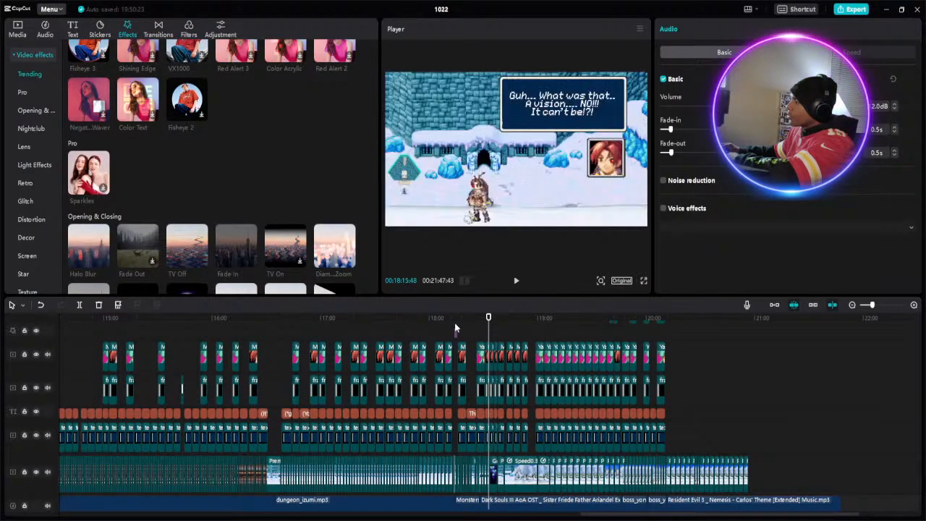
pyautogui.click(455, 329)
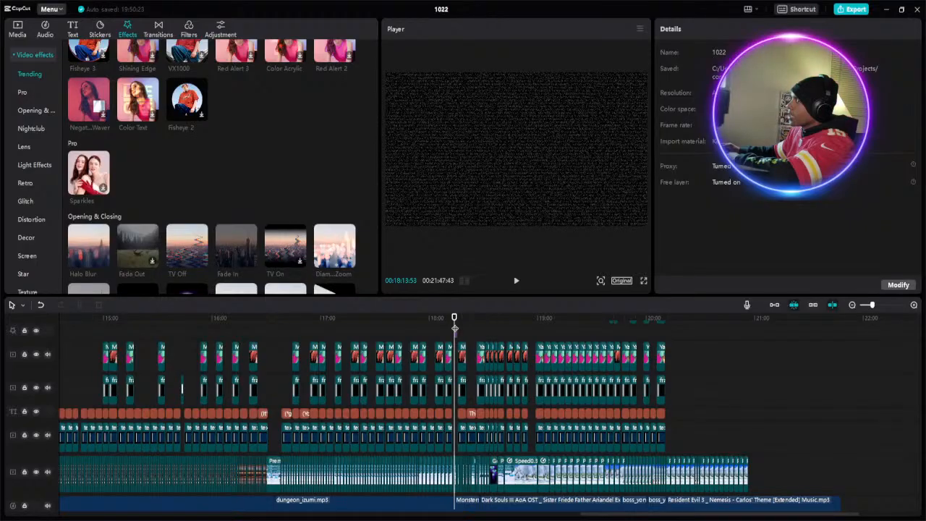
pyautogui.click(516, 282)
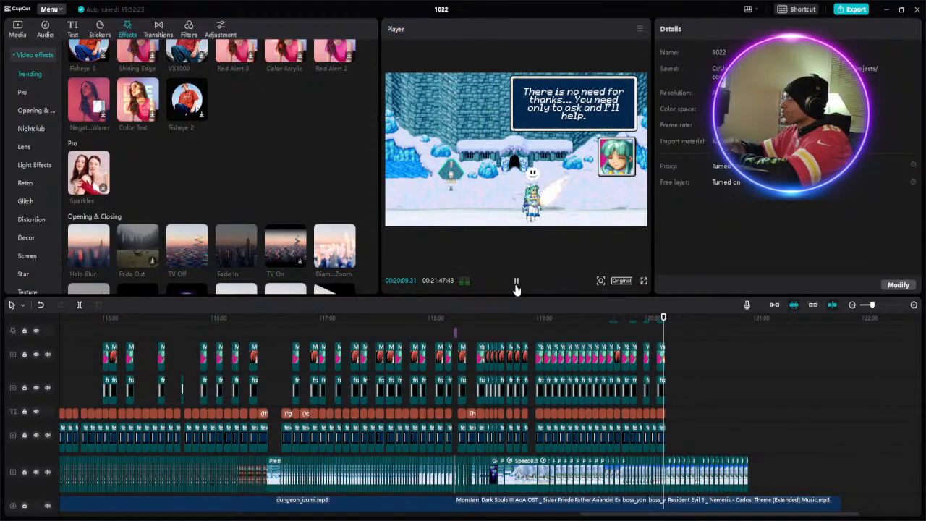
pyautogui.click(517, 288)
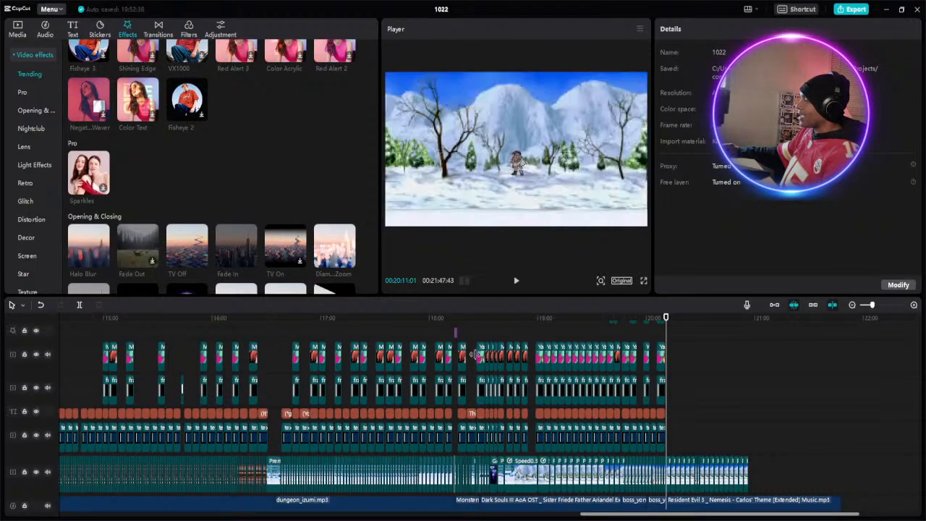
# - Replay the closing dialogue from about 18:58 to 19:39, pausing to read the captions in the hugging scene
pyautogui.click(540, 333)
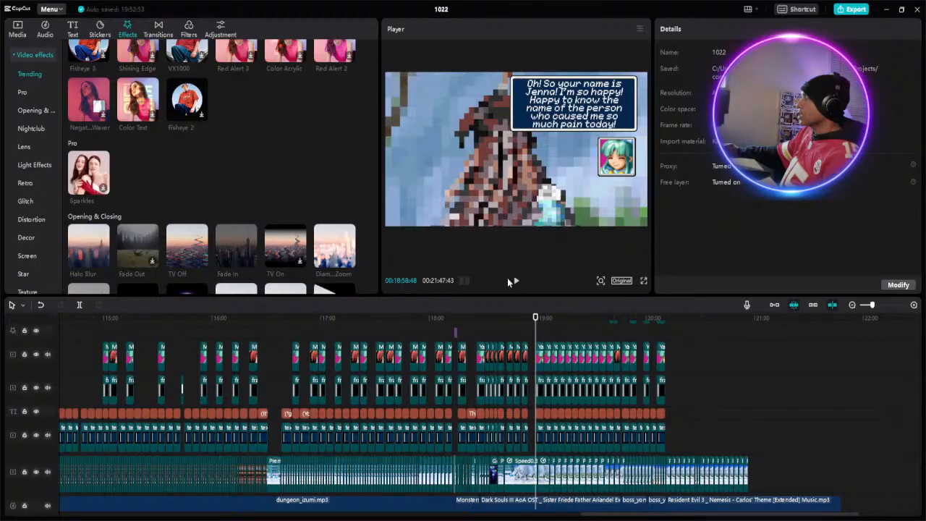
pyautogui.click(516, 282)
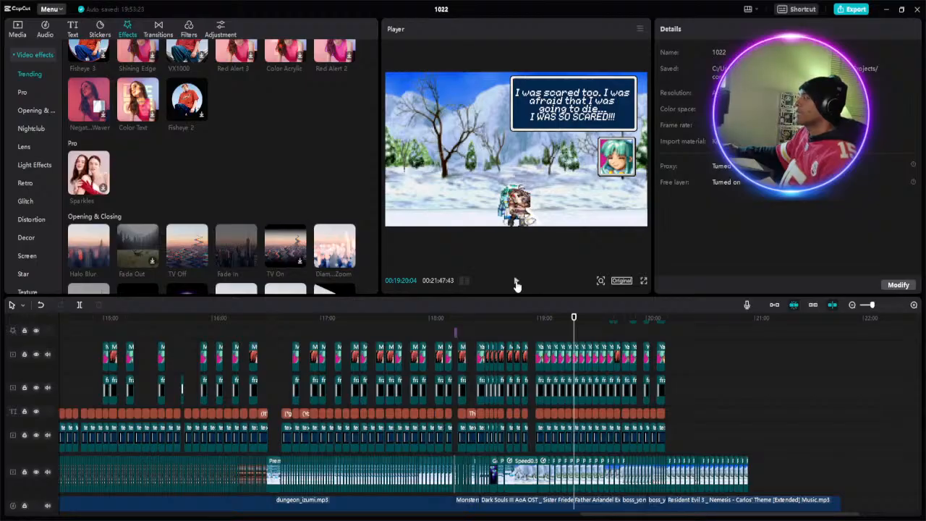
pyautogui.click(516, 282)
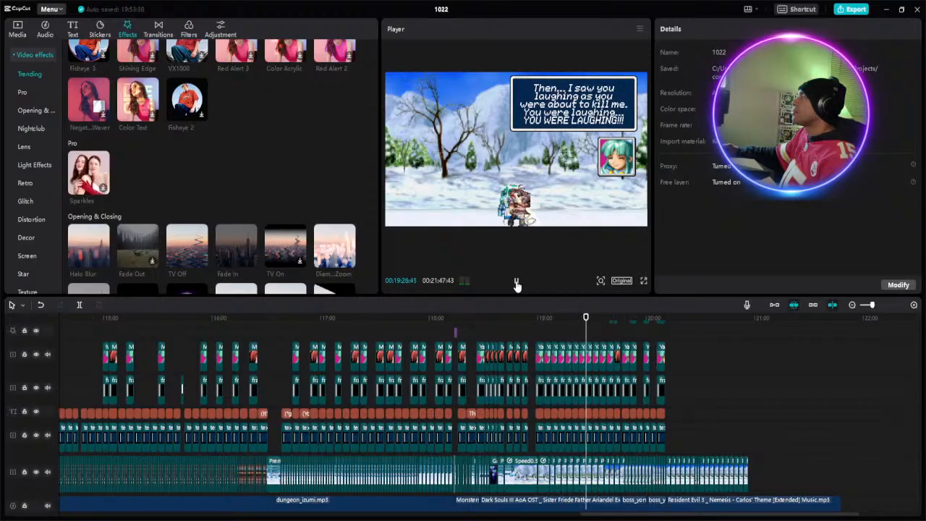
pyautogui.click(516, 281)
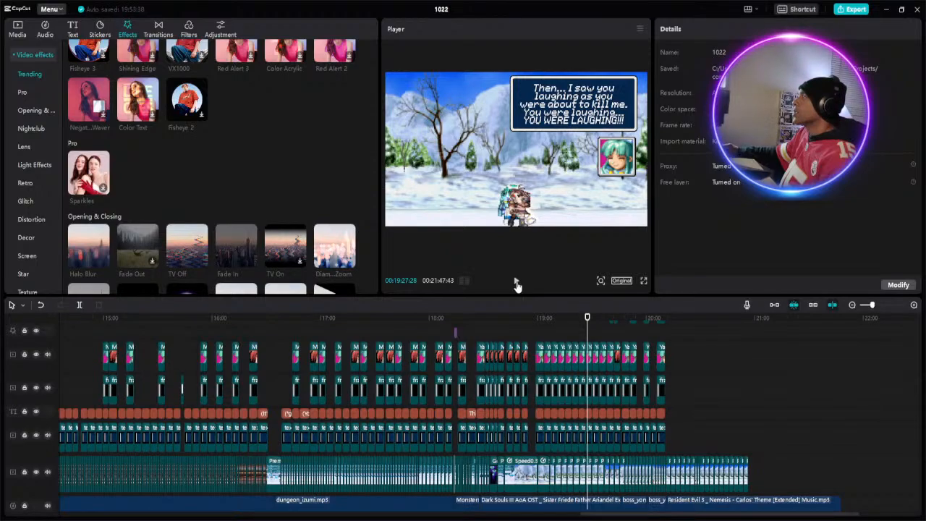
pyautogui.click(516, 281)
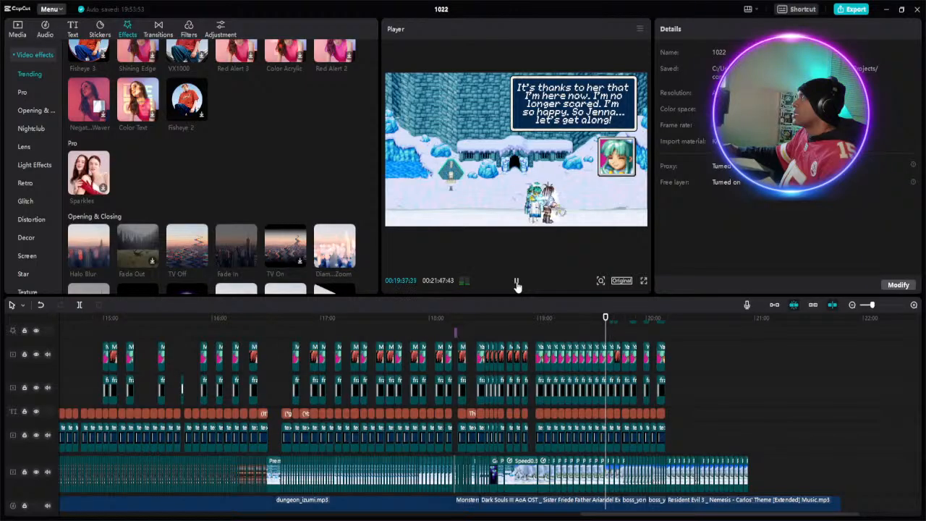
pyautogui.click(517, 284)
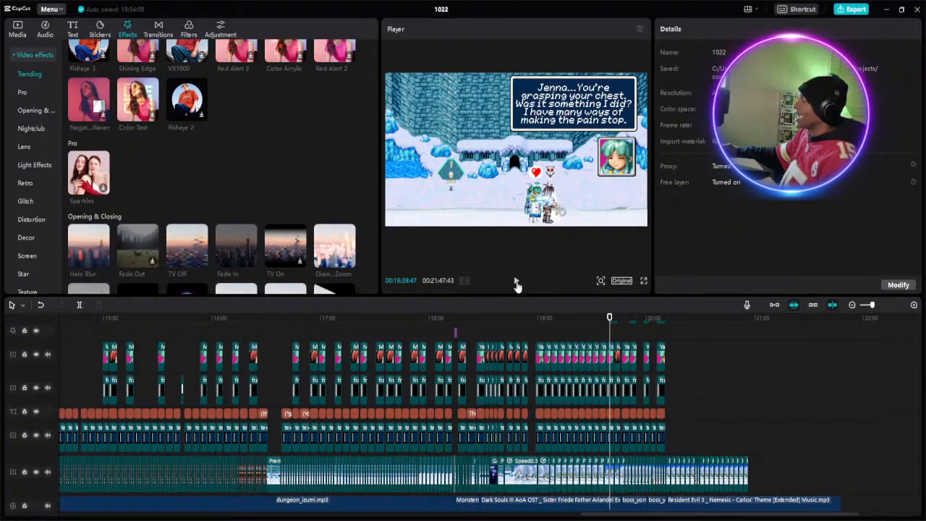
# - Review the remaining closing captions by playing from about 19:40 to 20:10 with pauses
pyautogui.click(516, 280)
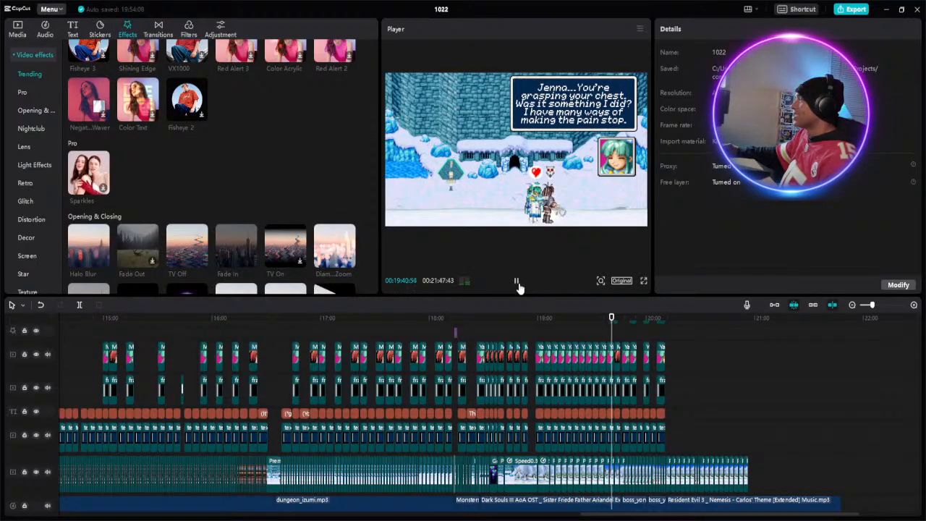
pyautogui.click(516, 280)
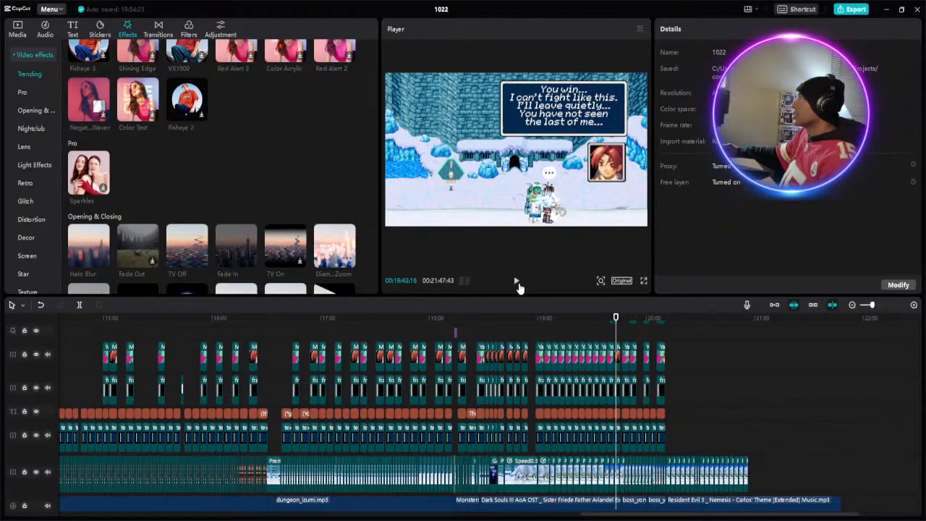
pyautogui.click(516, 282)
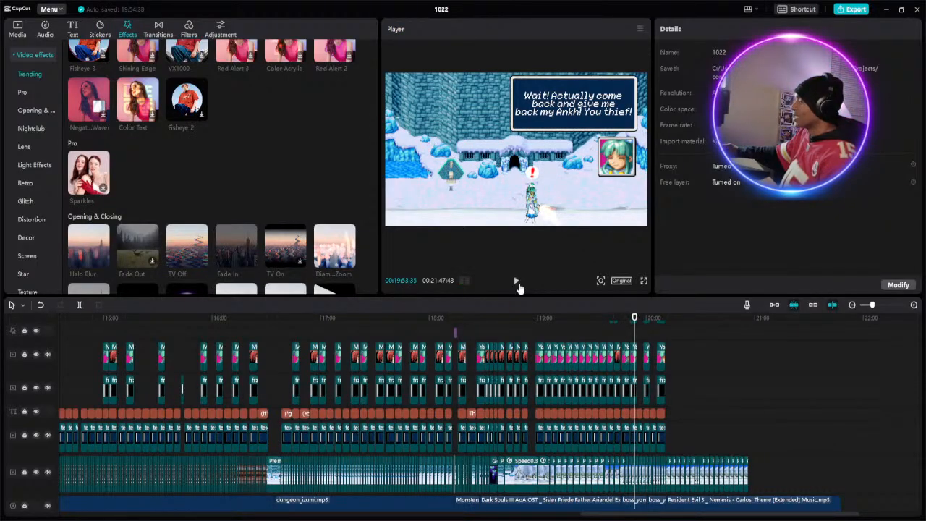
pyautogui.click(517, 284)
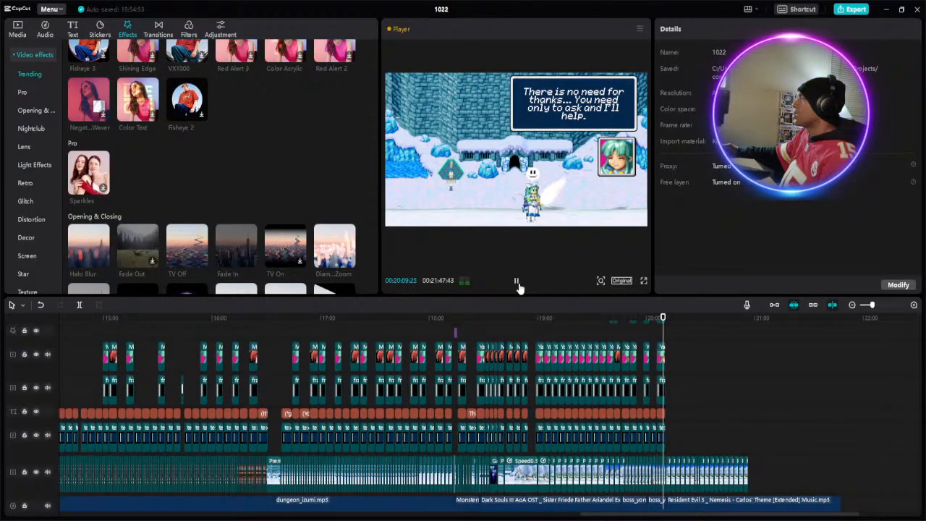
pyautogui.click(518, 287)
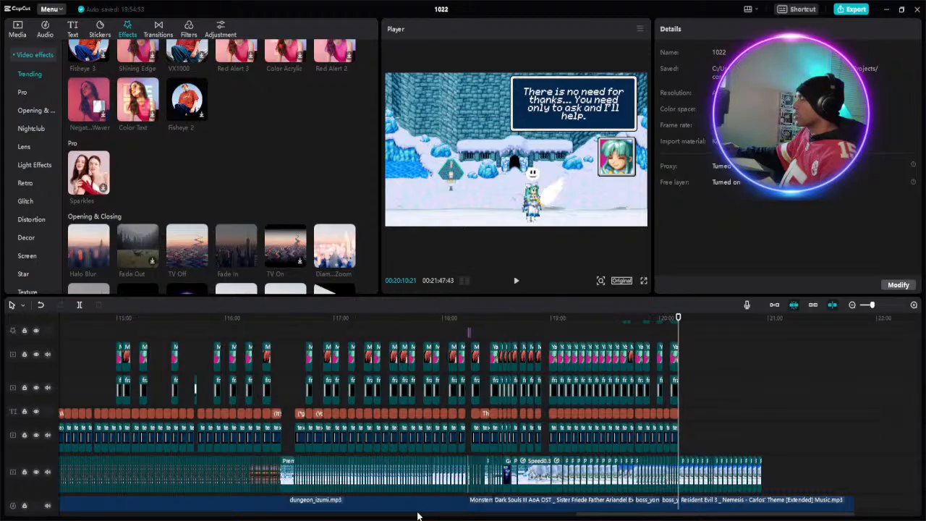
# - Locate the cave battle near 6:27 and import the portraits Isaac2.gif, Ivan.gif, Garet2.gif and Tret1.gif into the project media
pyautogui.hscroll(-5, 427, 516)
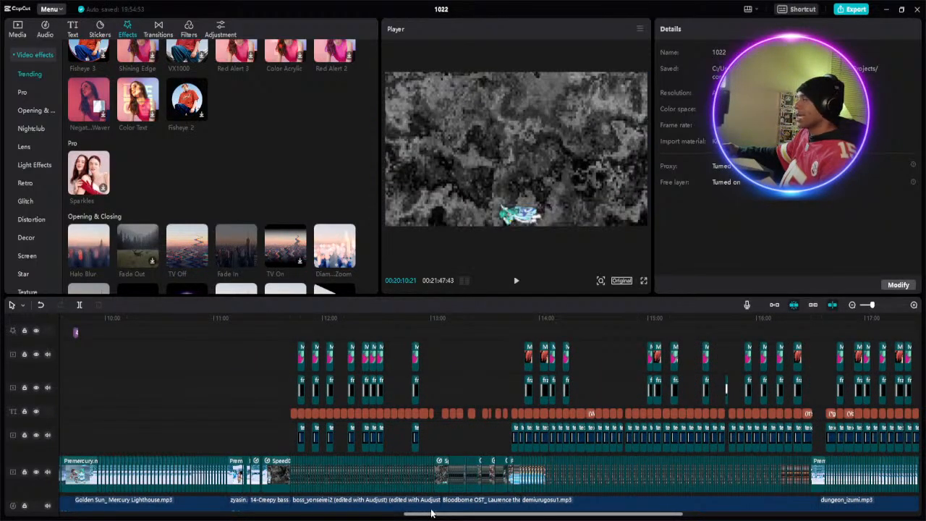
pyautogui.moveTo(430, 516); pyautogui.dragTo(277, 516)
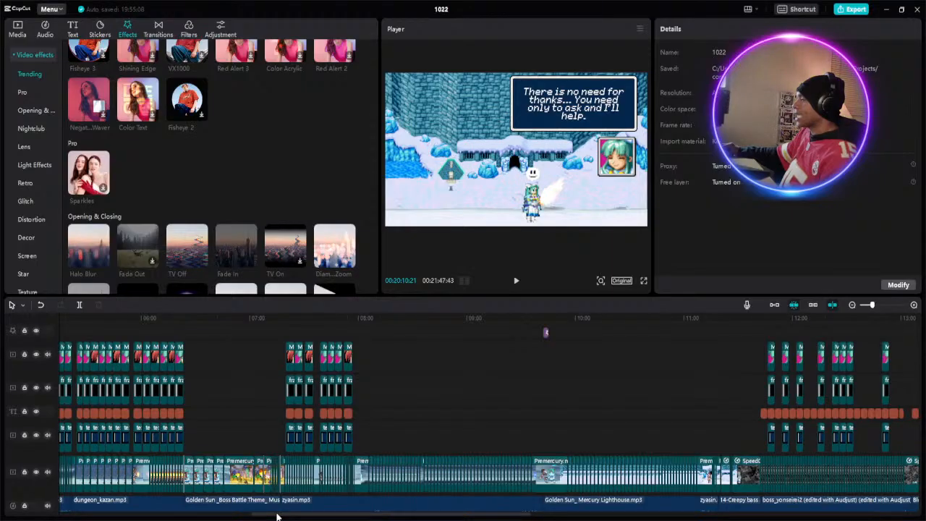
pyautogui.click(184, 318)
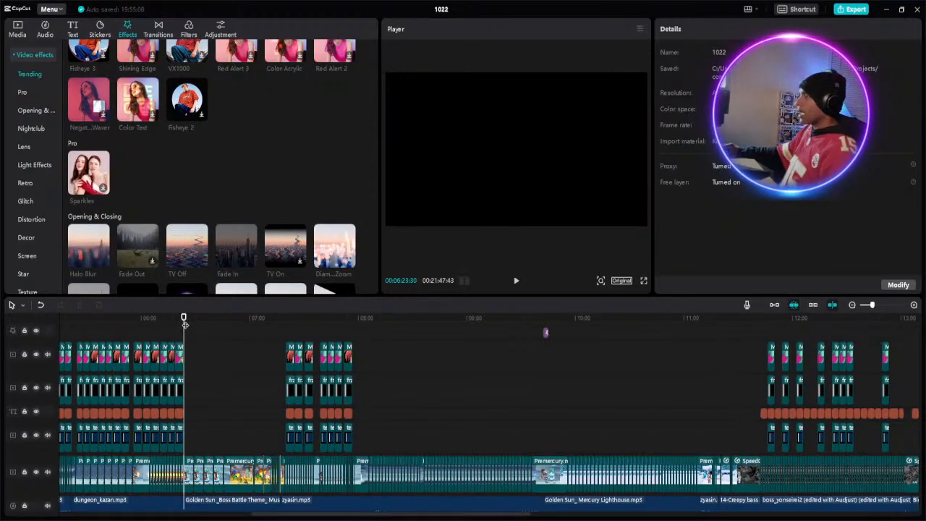
pyautogui.moveTo(185, 325); pyautogui.dragTo(190, 324)
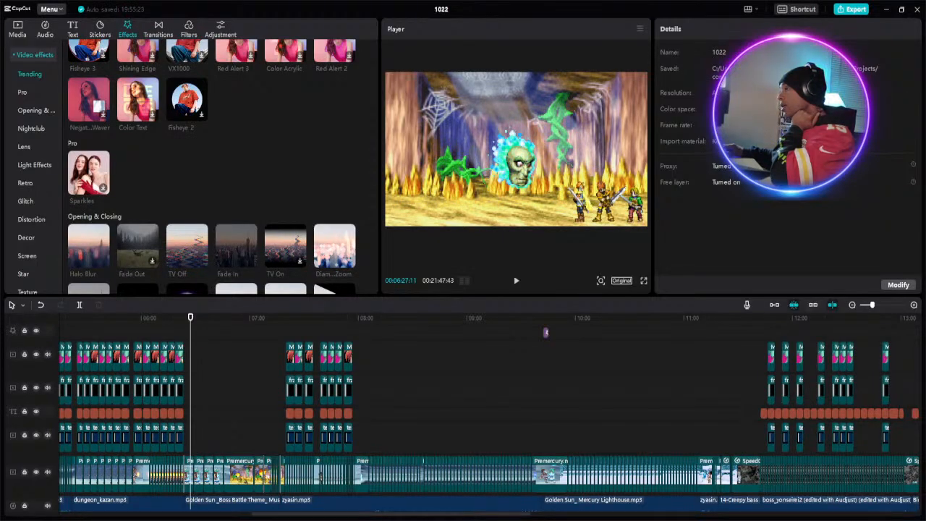
pyautogui.click(17, 29)
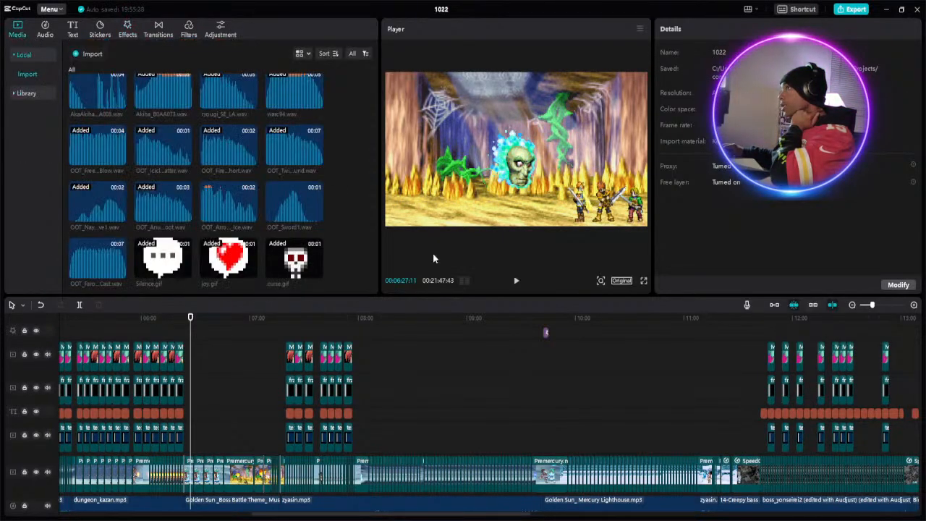
pyautogui.scroll(-5, 283, 262)
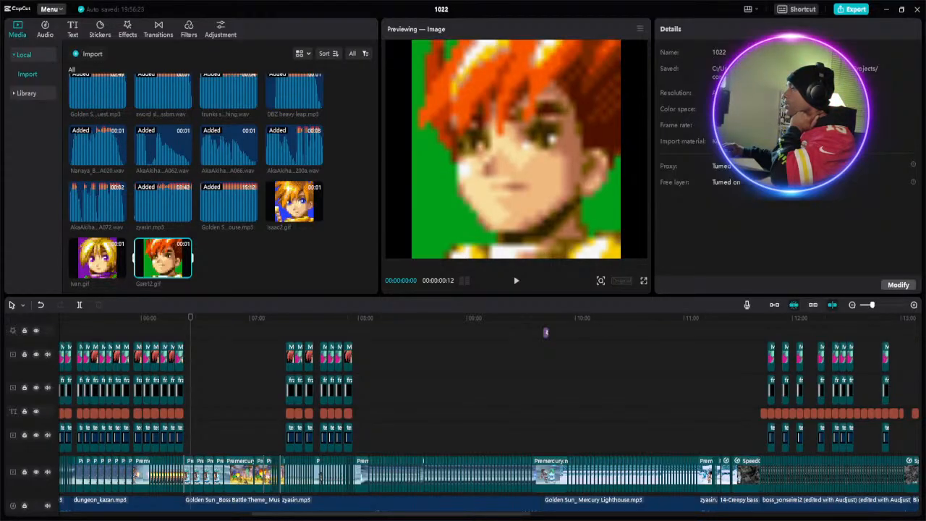
pyautogui.moveTo(0, 273); pyautogui.dragTo(229, 274)
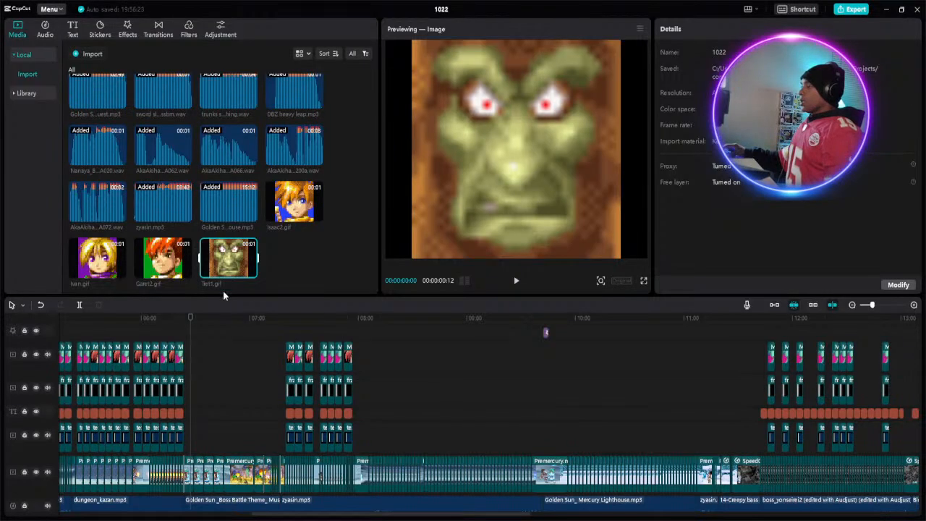
# - Copy the frame, textbox and "Why aren't you taking this seriously!?!" caption clips from the dialogue near 07:20
pyautogui.click(193, 320)
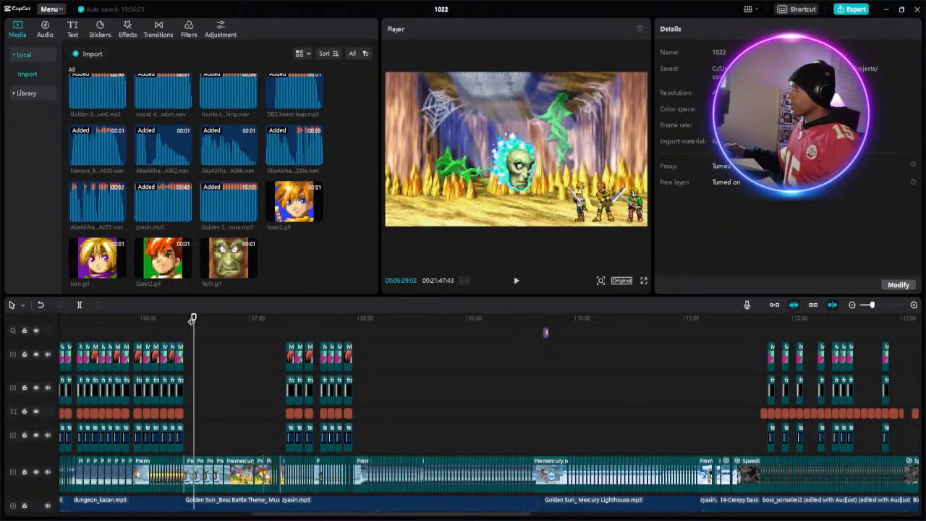
pyautogui.moveTo(192, 319); pyautogui.dragTo(184, 320)
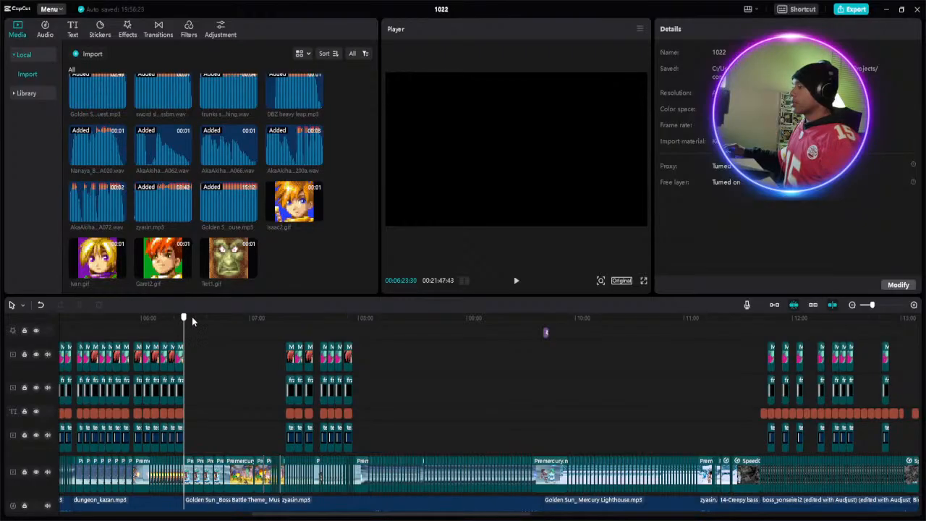
pyautogui.click(191, 317)
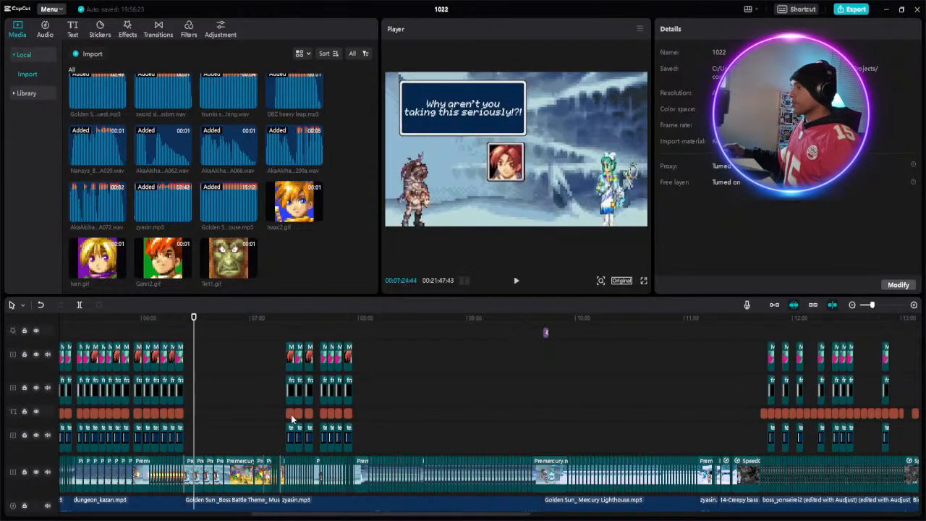
pyautogui.moveTo(279, 392); pyautogui.dragTo(292, 437)
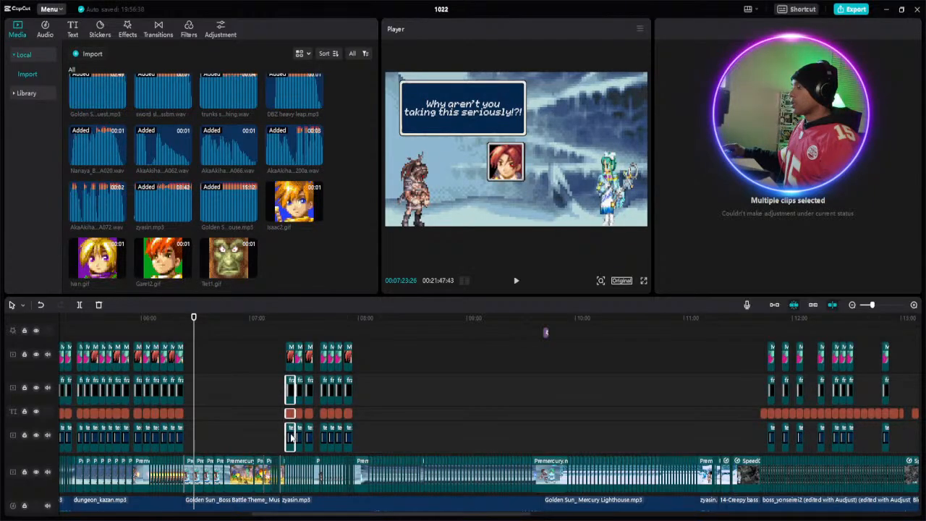
pyautogui.rightClick(292, 437)
pyautogui.click(304, 383)
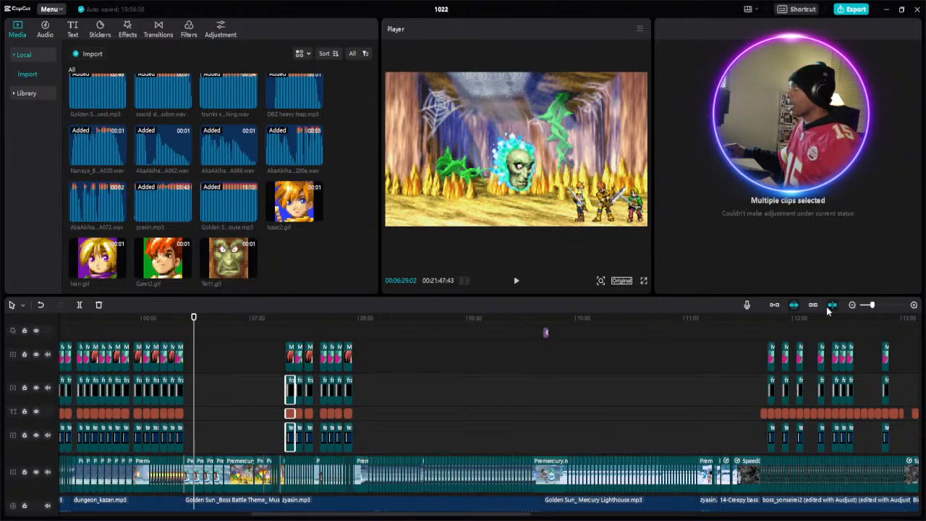
# - Paste the copied frame, caption and textbox clips into the cave battle at about 06:25
pyautogui.click(875, 306)
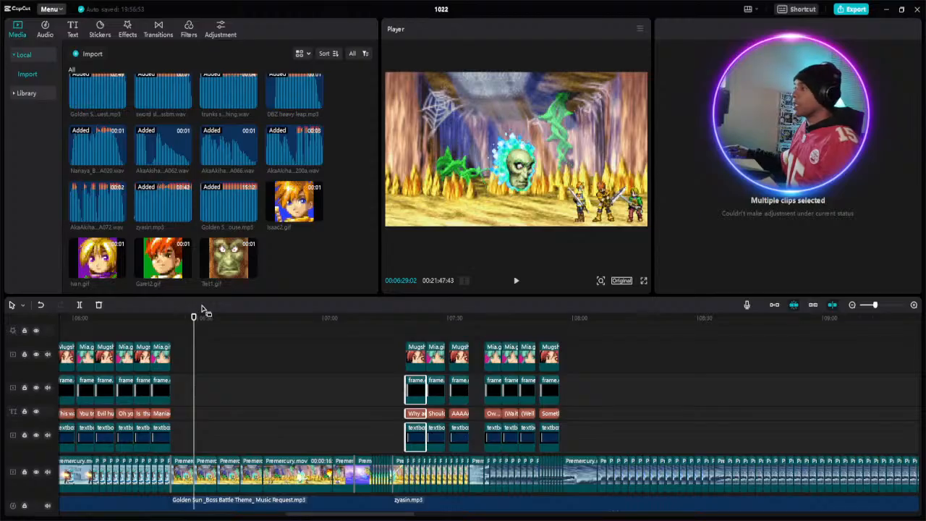
pyautogui.click(177, 323)
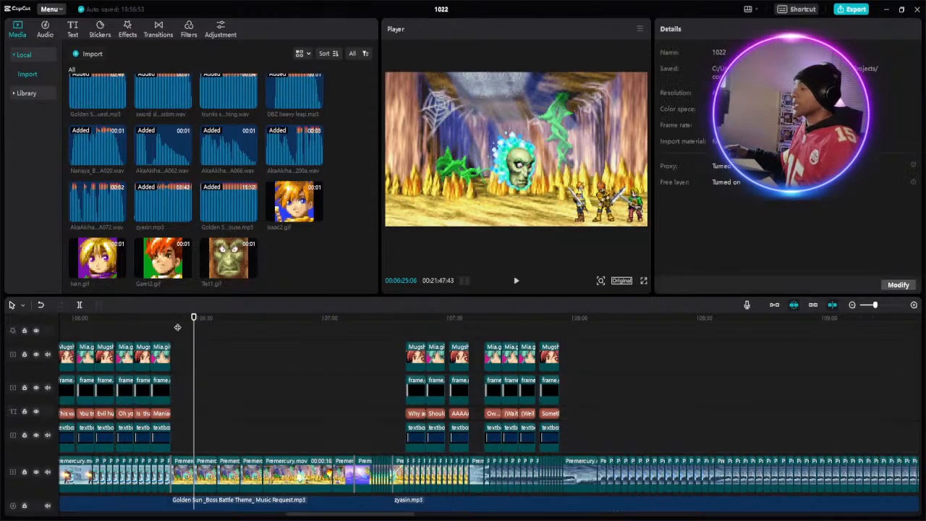
pyautogui.rightClick(180, 412)
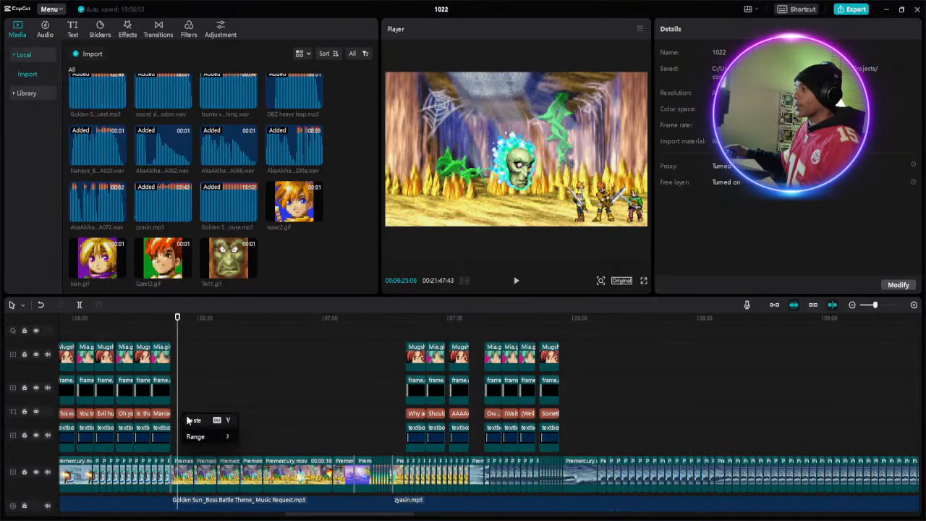
pyautogui.click(190, 418)
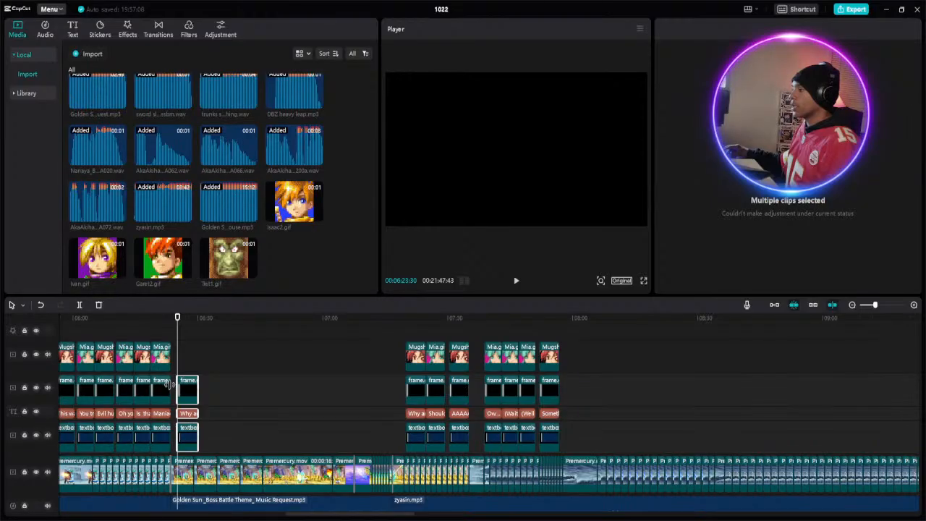
# - Add Tret1.gif above the pasted frame clip at about 06:25 and extend it to the frame clip's end, 4:50 long
pyautogui.click(187, 359)
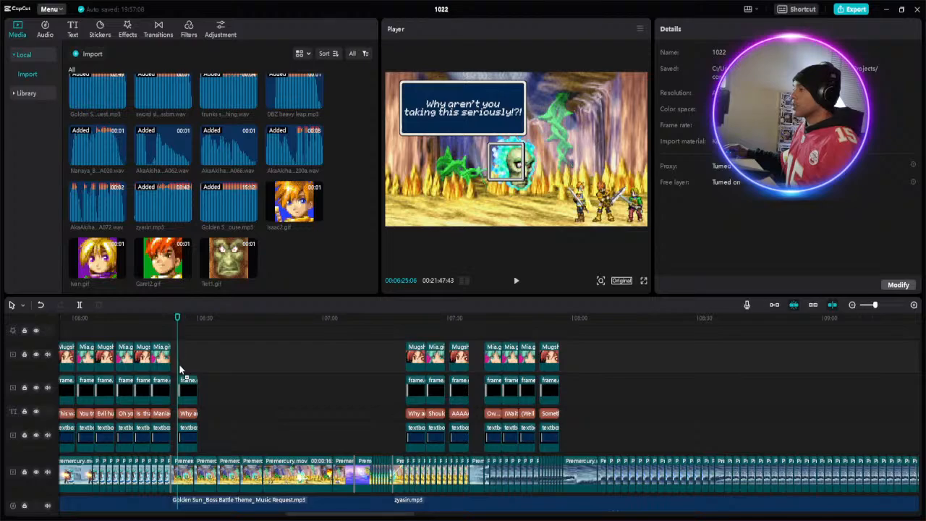
pyautogui.click(250, 271)
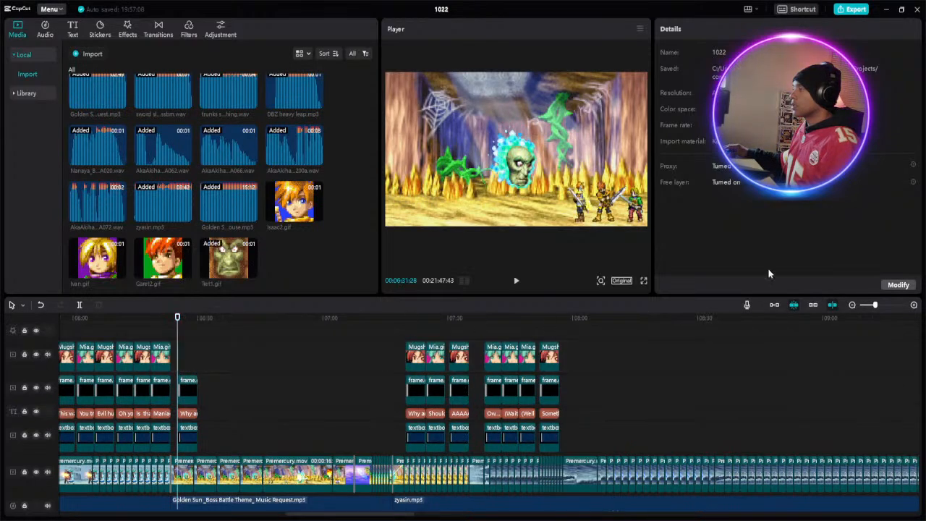
pyautogui.click(880, 307)
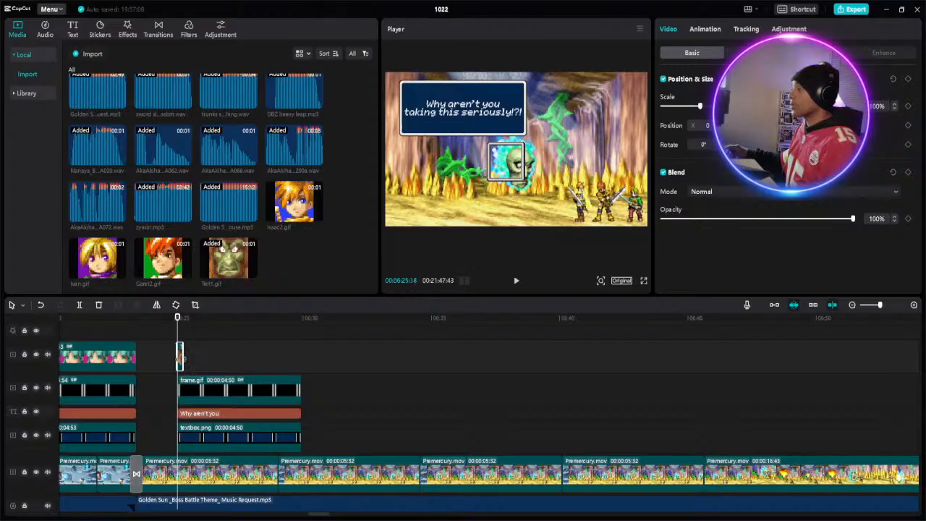
pyautogui.moveTo(181, 359); pyautogui.dragTo(301, 368)
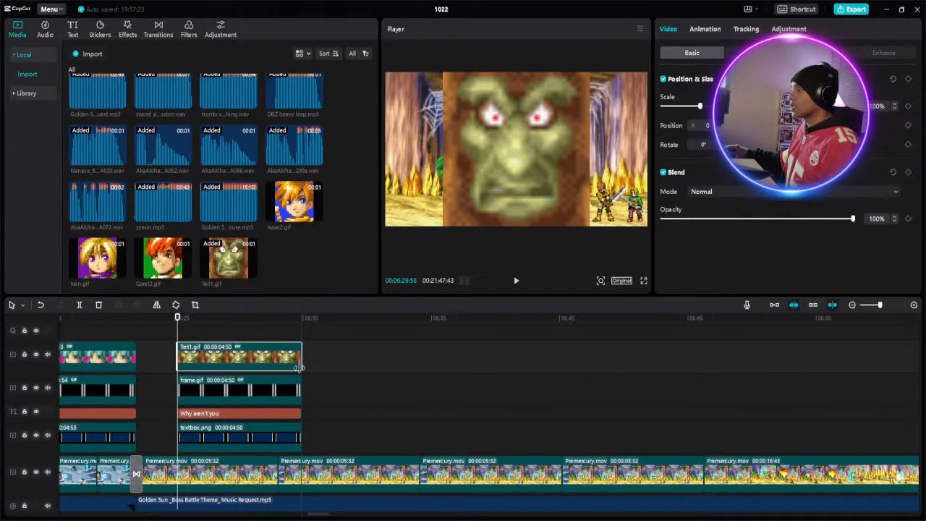
pyautogui.click(178, 320)
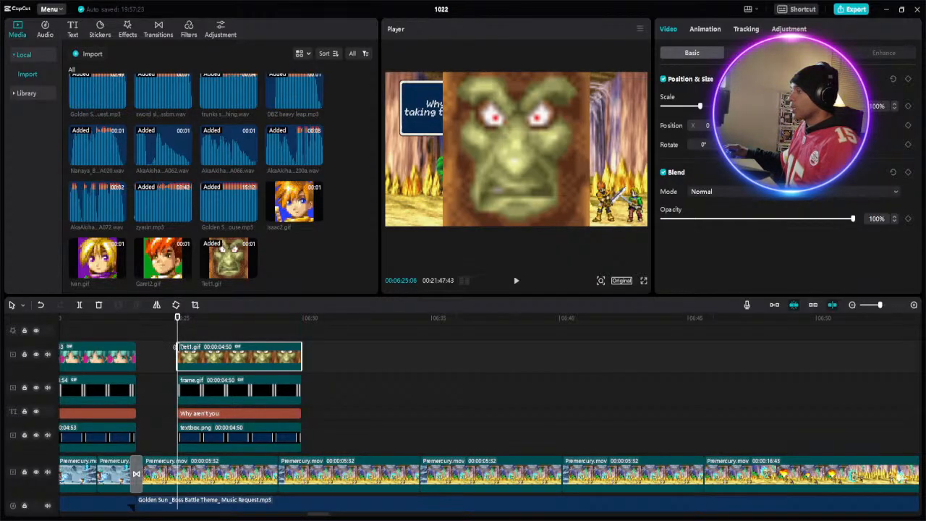
pyautogui.moveTo(176, 348); pyautogui.dragTo(176, 348)
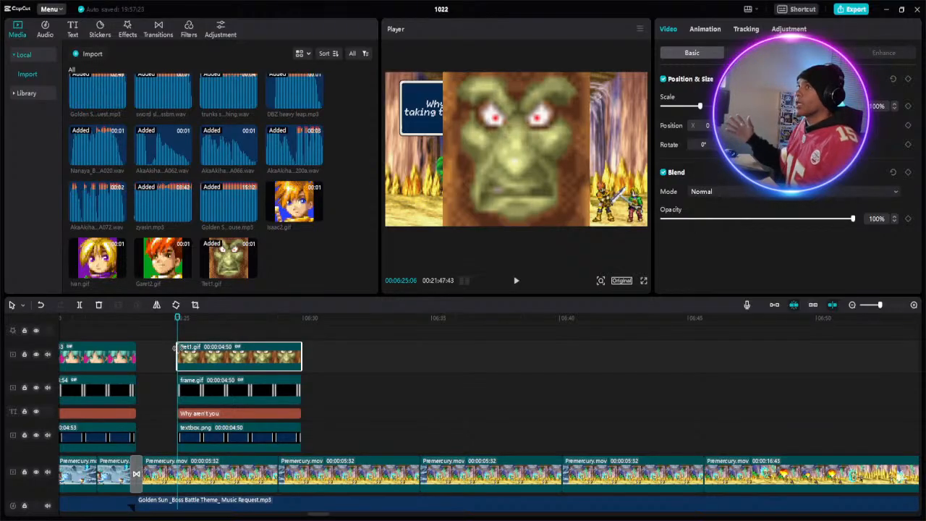
# - Scale the Tret1.gif portrait down to 24% so it is about the size of the portrait frame
pyautogui.click(897, 110)
pyautogui.click(897, 110)
pyautogui.click(897, 110)
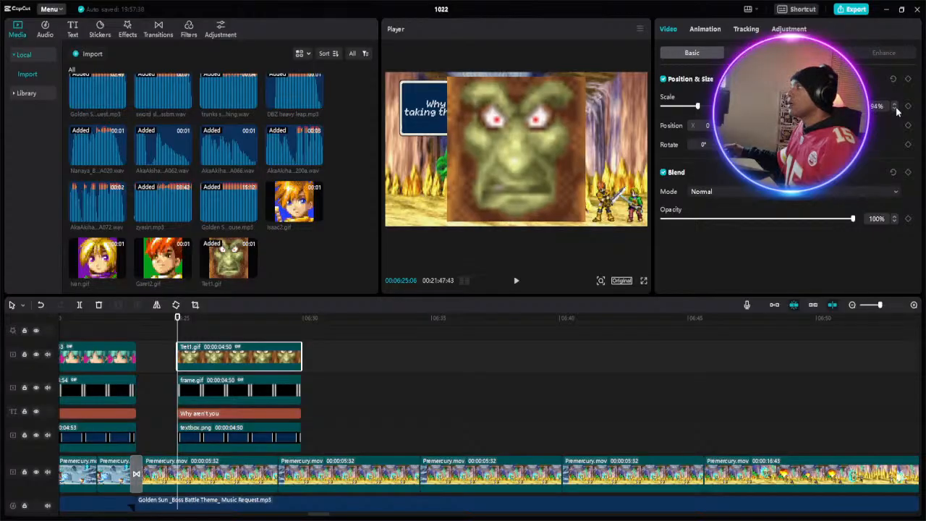
pyautogui.click(897, 110)
pyautogui.click(897, 110)
pyautogui.click(897, 110)
pyautogui.click(896, 110)
pyautogui.click(897, 110)
pyautogui.click(897, 110)
pyautogui.click(897, 110)
pyautogui.click(896, 110)
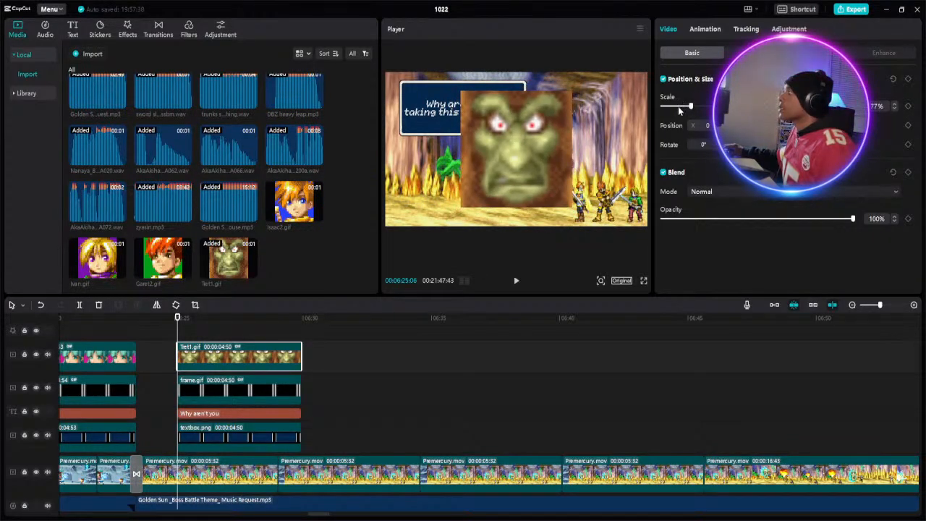
pyautogui.click(679, 107)
pyautogui.moveTo(679, 107); pyautogui.dragTo(670, 107)
# - Place the Tret1.gif portrait inside the small portrait frame and reduce its scale to 22%
pyautogui.moveTo(512, 141); pyautogui.dragTo(503, 153)
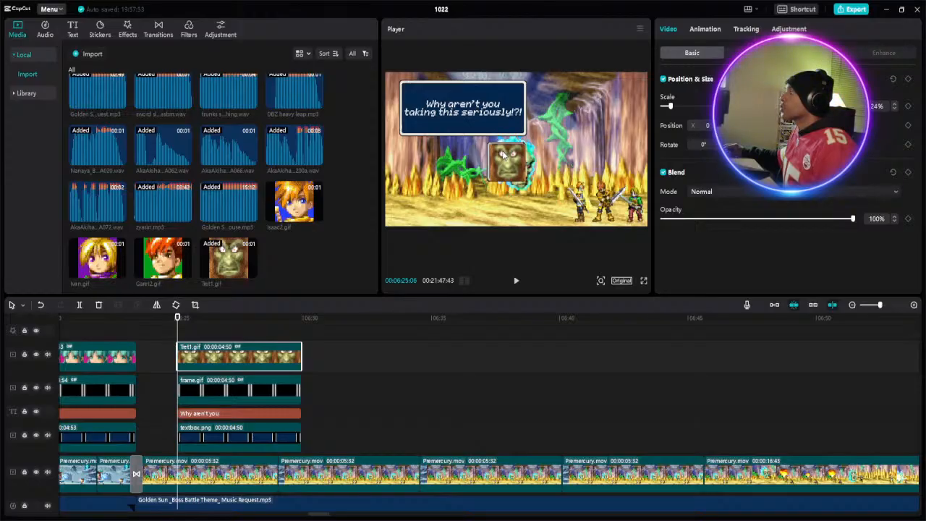
pyautogui.click(894, 109)
pyautogui.click(895, 109)
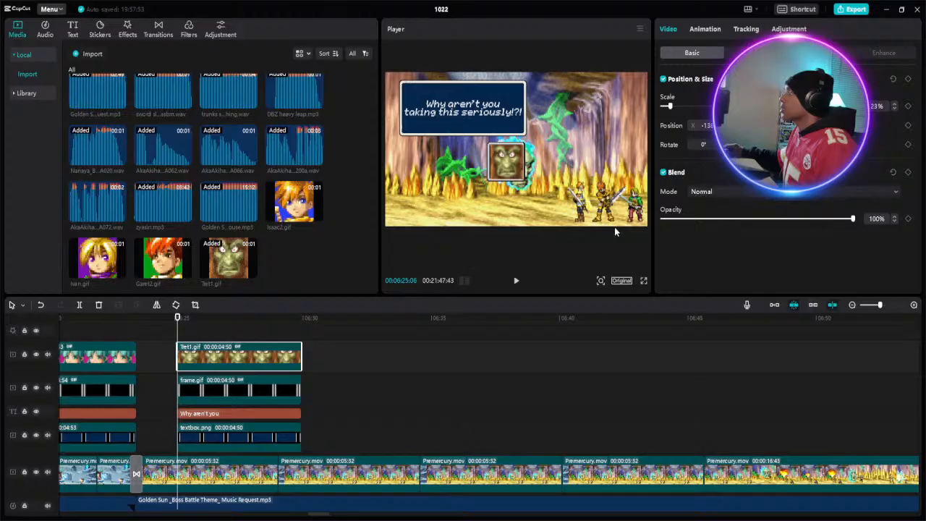
# - Nudge the Tret1.gif portrait slightly left with its X position to centre it in the frame
pyautogui.click(310, 400)
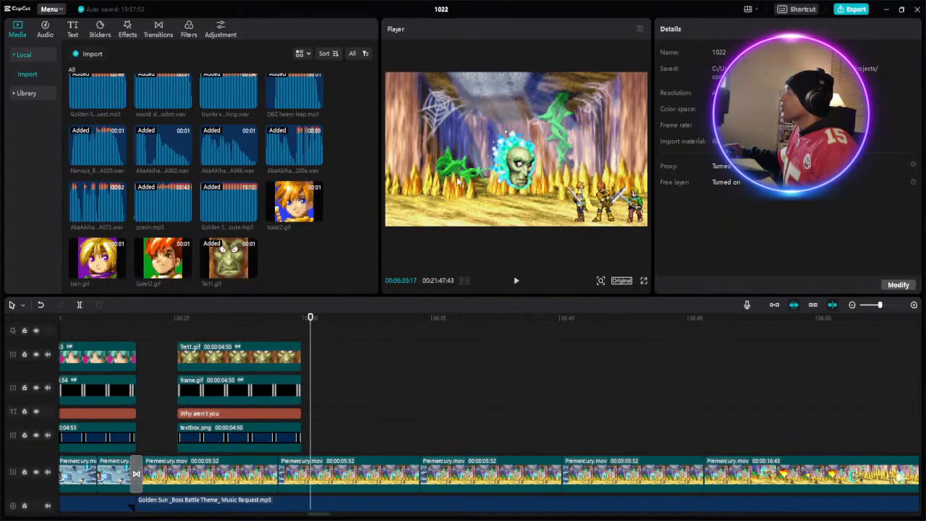
pyautogui.click(264, 361)
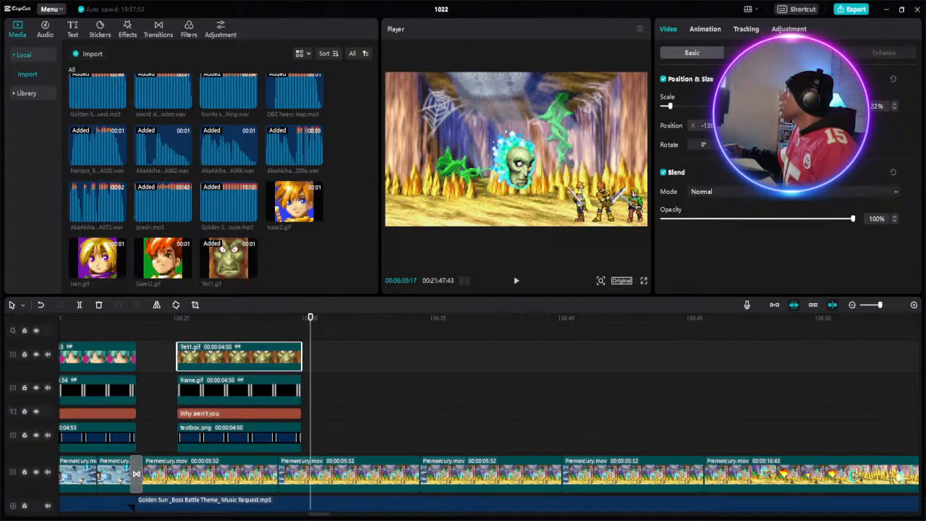
pyautogui.click(243, 322)
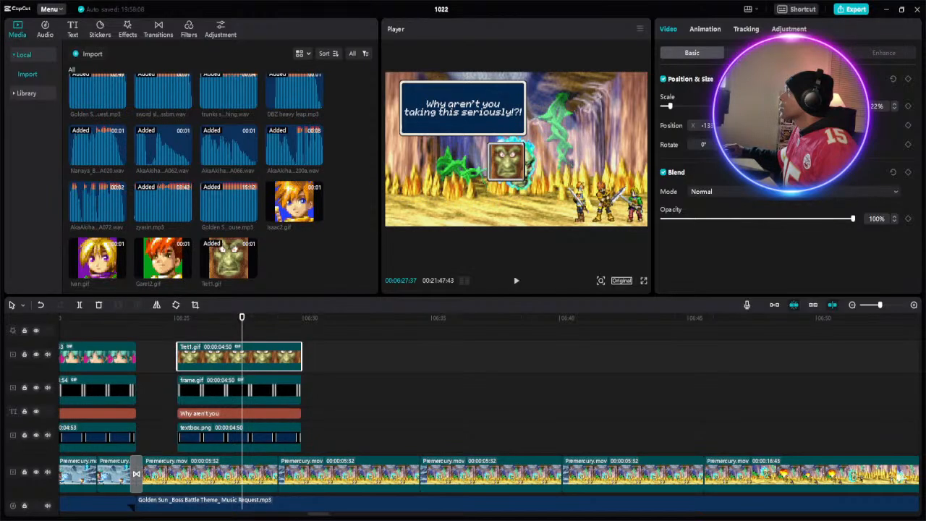
pyautogui.click(734, 128)
pyautogui.click(733, 128)
pyautogui.click(734, 128)
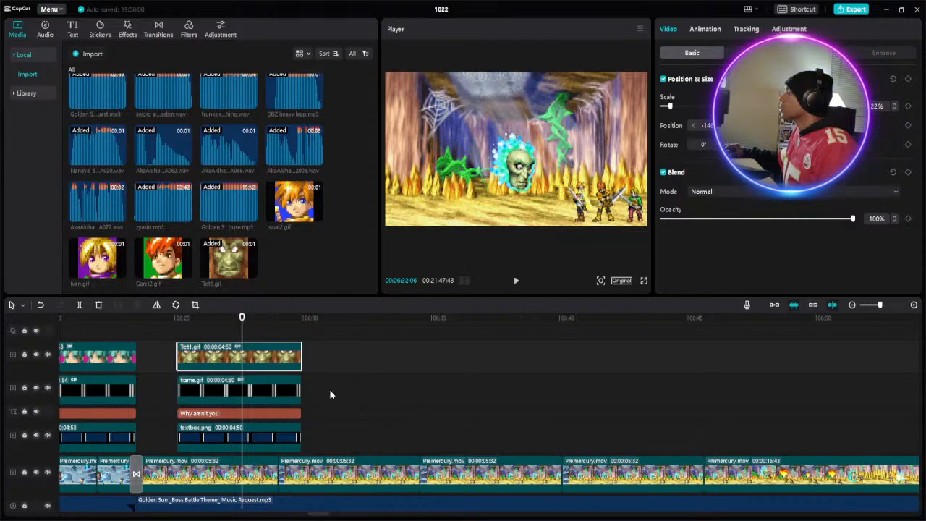
# - Try the Tret1.gif portrait at 21% scale and return it to 22%
pyautogui.click(261, 333)
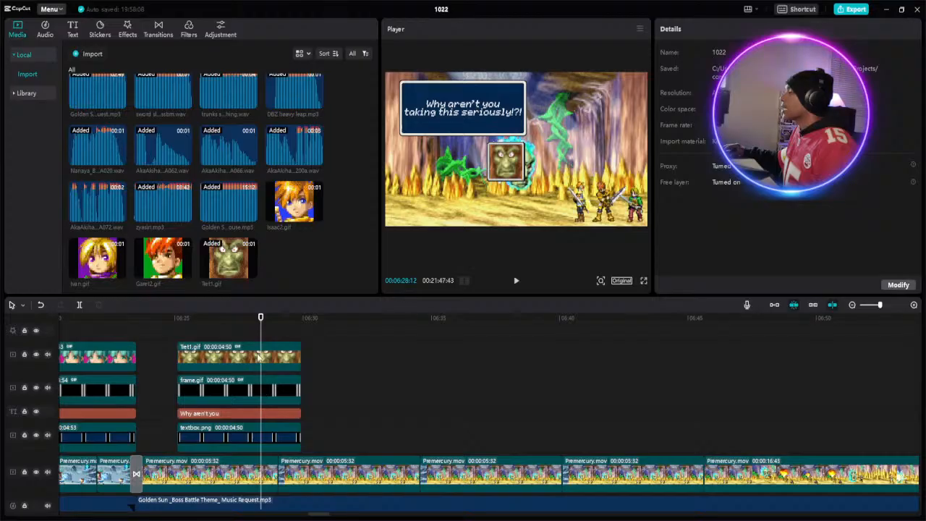
pyautogui.click(261, 356)
pyautogui.click(896, 109)
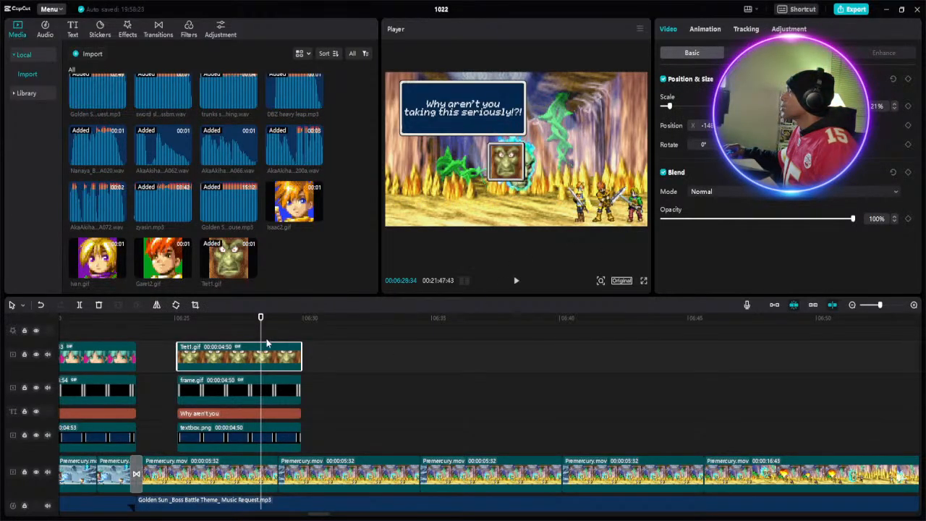
pyautogui.click(895, 105)
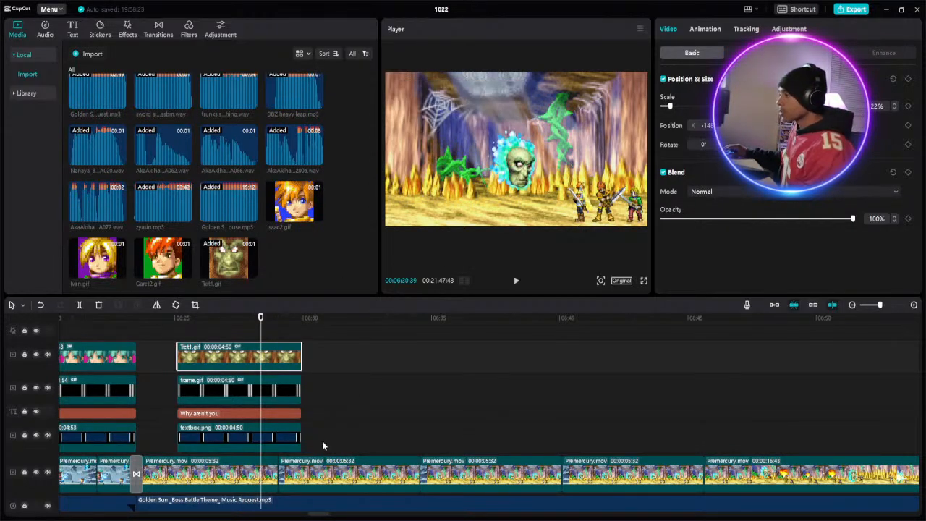
# - Shift all four dialogue clips earlier to start at about 06:24 and move them together in the picture to the upper right above the heroes
pyautogui.moveTo(316, 444); pyautogui.dragTo(194, 362)
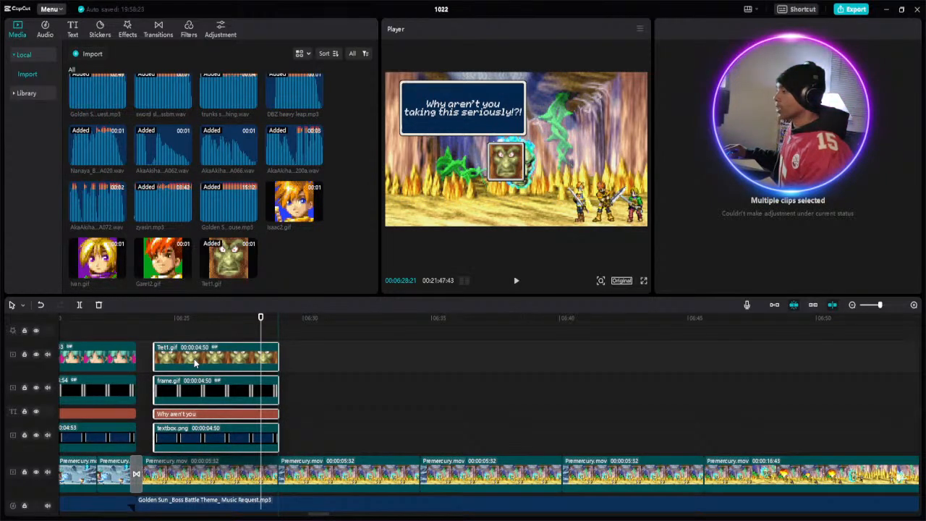
pyautogui.moveTo(194, 361); pyautogui.dragTo(194, 361)
pyautogui.moveTo(492, 132); pyautogui.dragTo(592, 128)
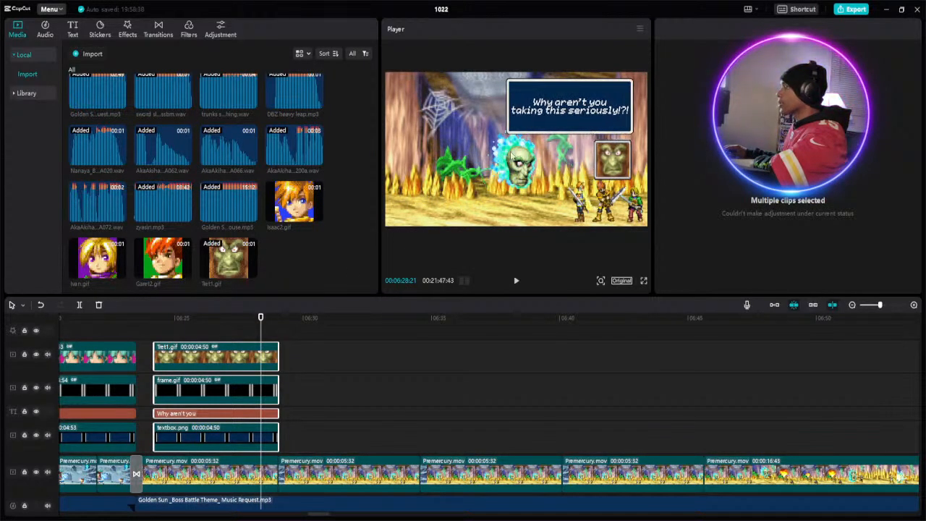
# - Replace the caption above the Tret1.gif portrait with "HROOM!!! You fools / made a big mistake / coming here!" on three lines
pyautogui.click(185, 416)
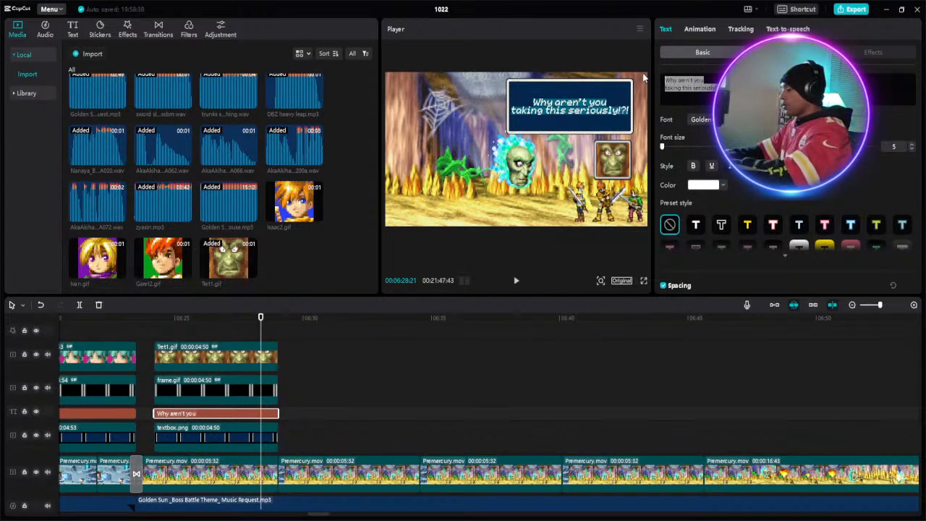
pyautogui.write('HR')
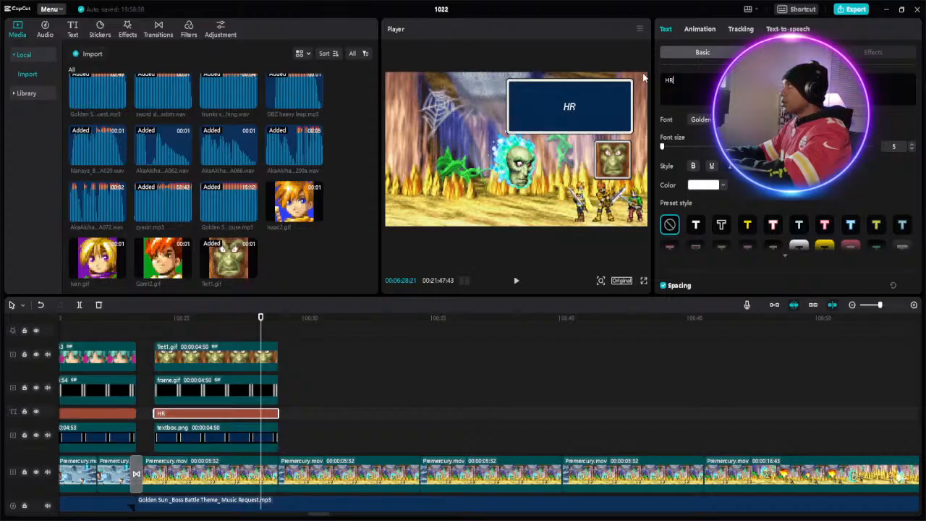
pyautogui.write('O')
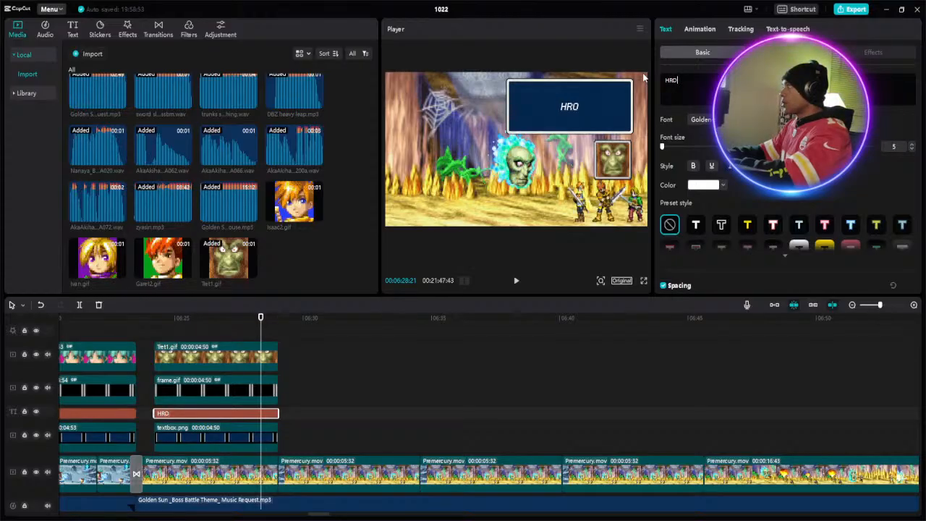
pyautogui.write('OM')
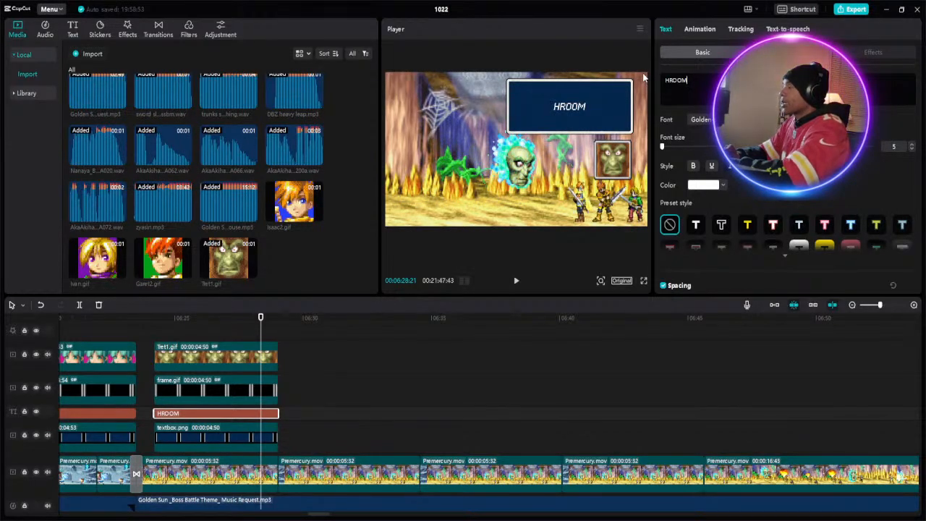
pyautogui.write('!')
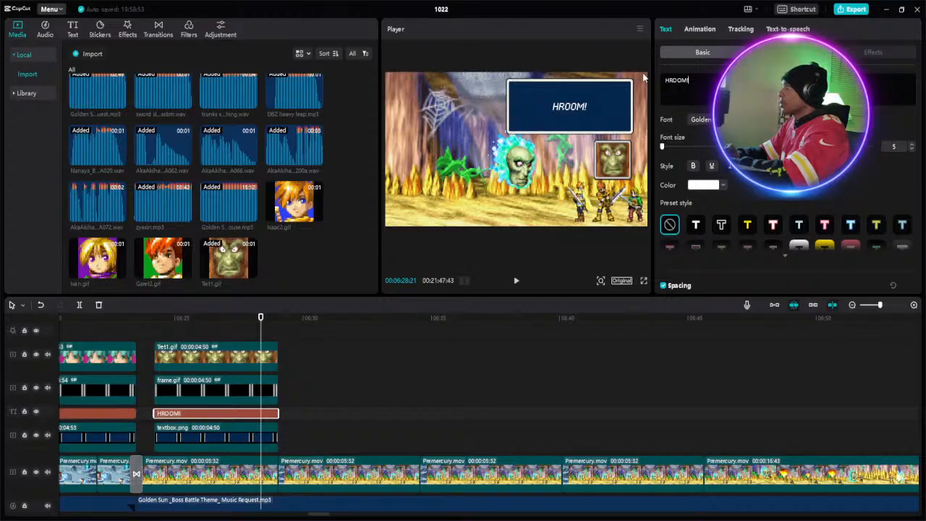
pyautogui.write('!!')
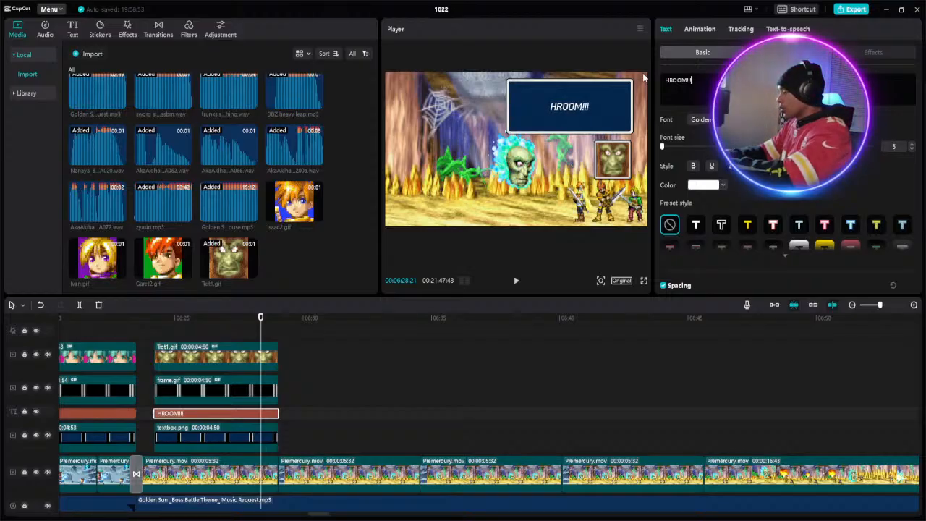
pyautogui.write(' Y')
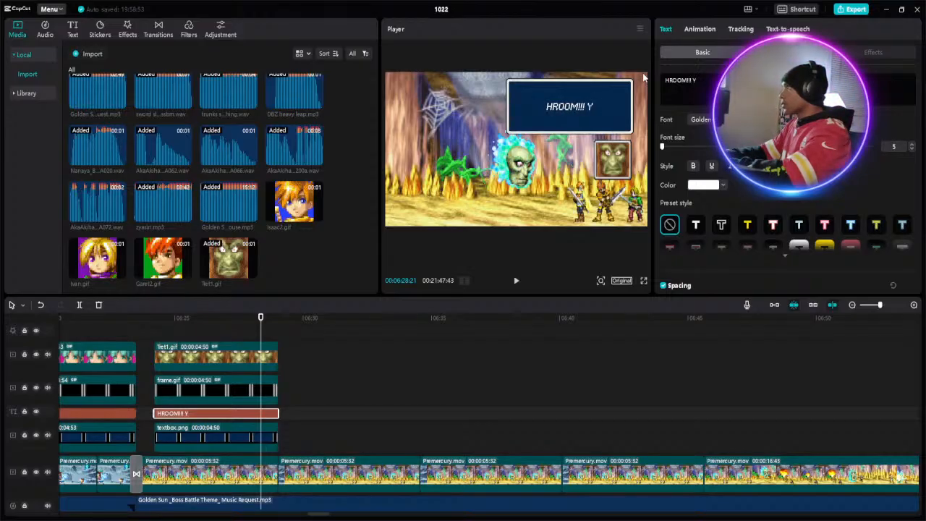
pyautogui.write('ou')
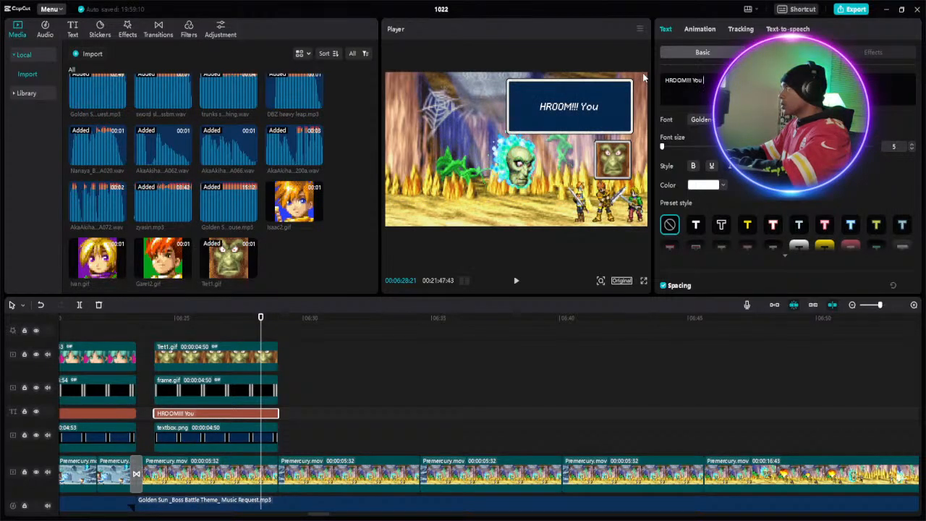
pyautogui.write(' f')
pyautogui.write('oo')
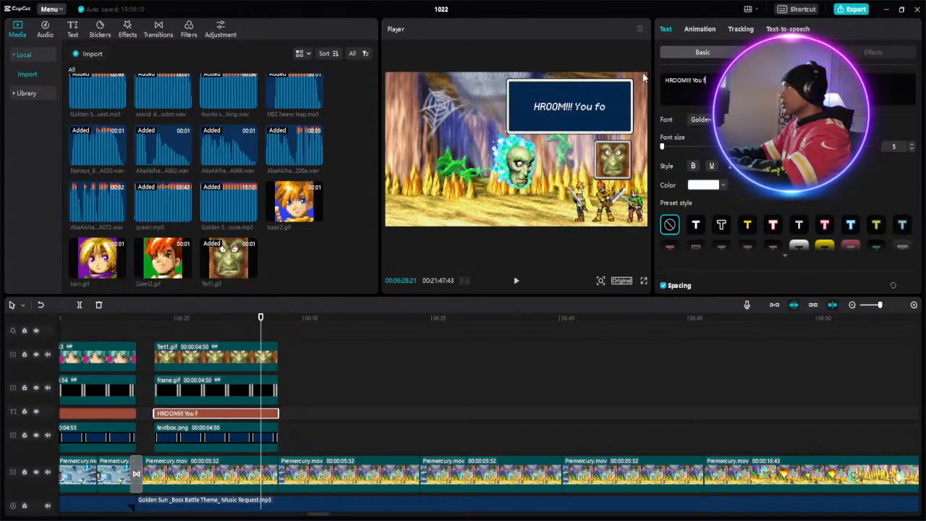
pyautogui.write('ls')
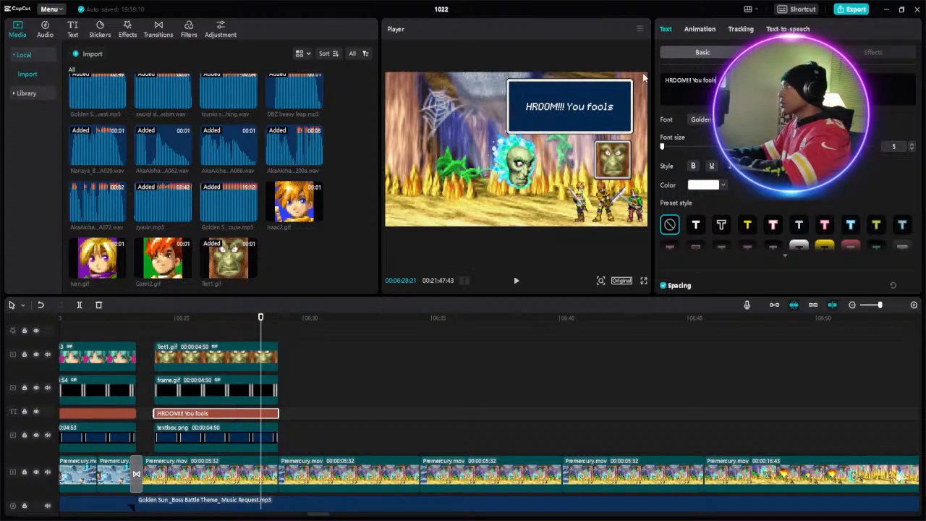
pyautogui.press('Return')
pyautogui.write('ma')
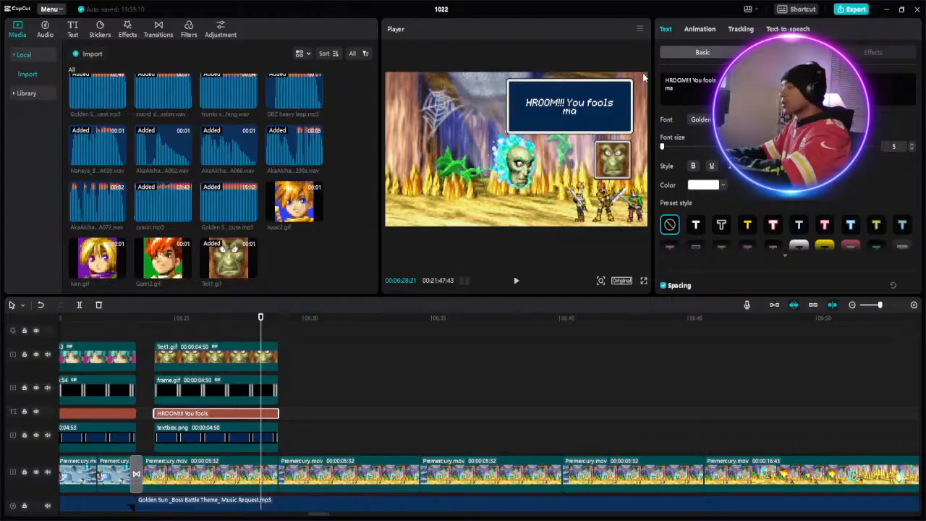
pyautogui.write('de')
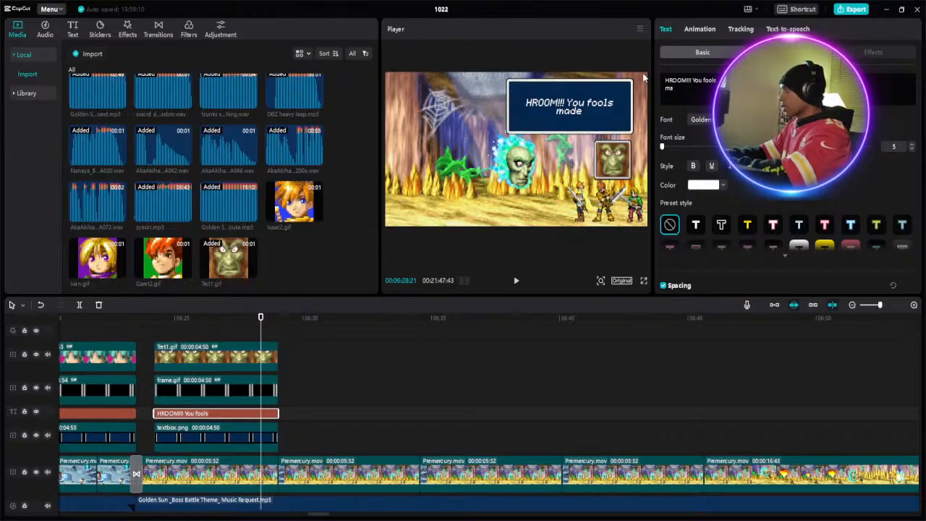
pyautogui.write(' a')
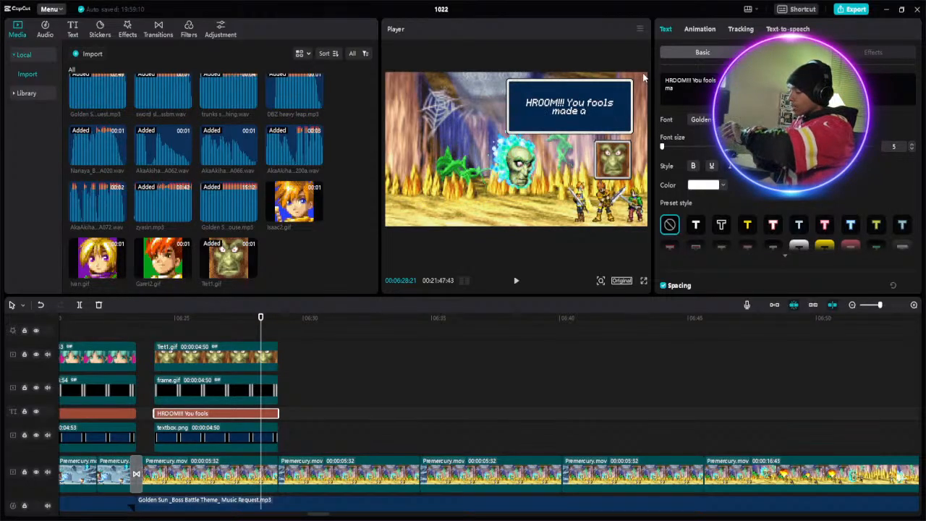
pyautogui.write(' bi')
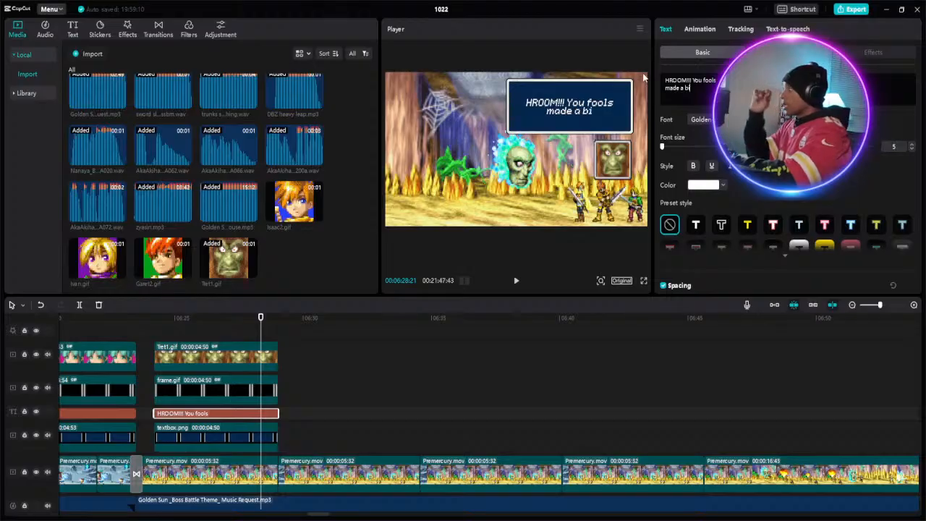
pyautogui.write('g')
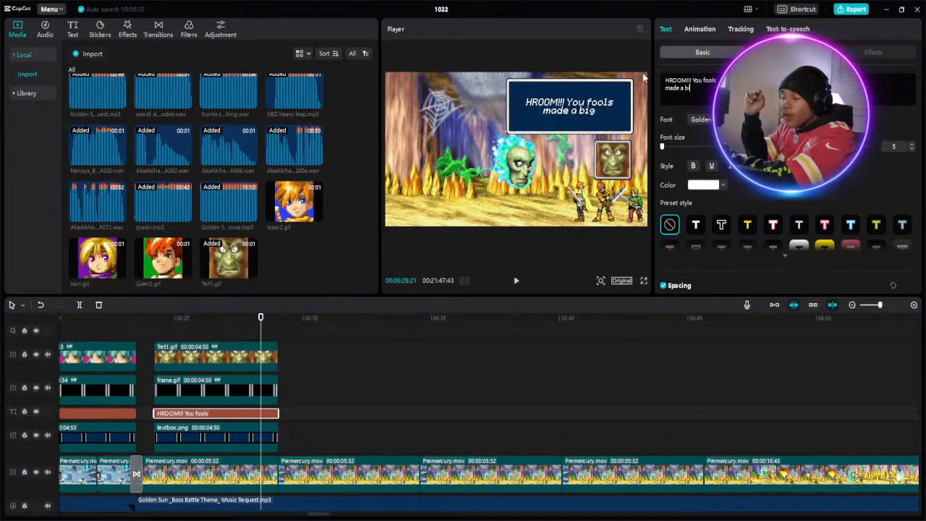
pyautogui.write(' mi')
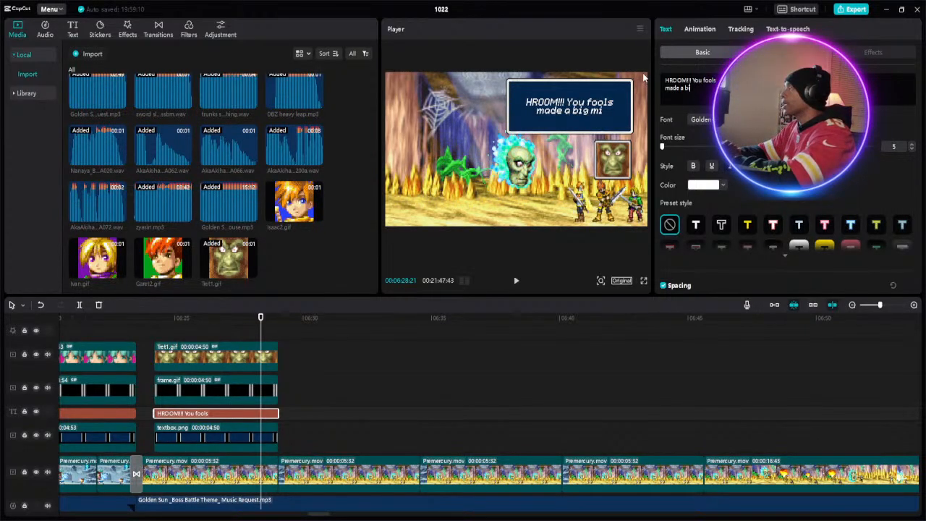
pyautogui.write('s')
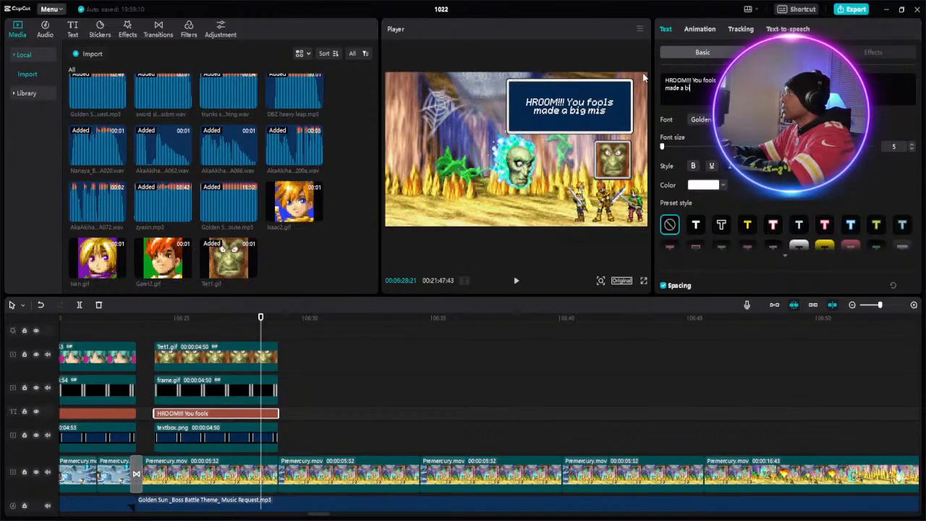
pyautogui.write('take')
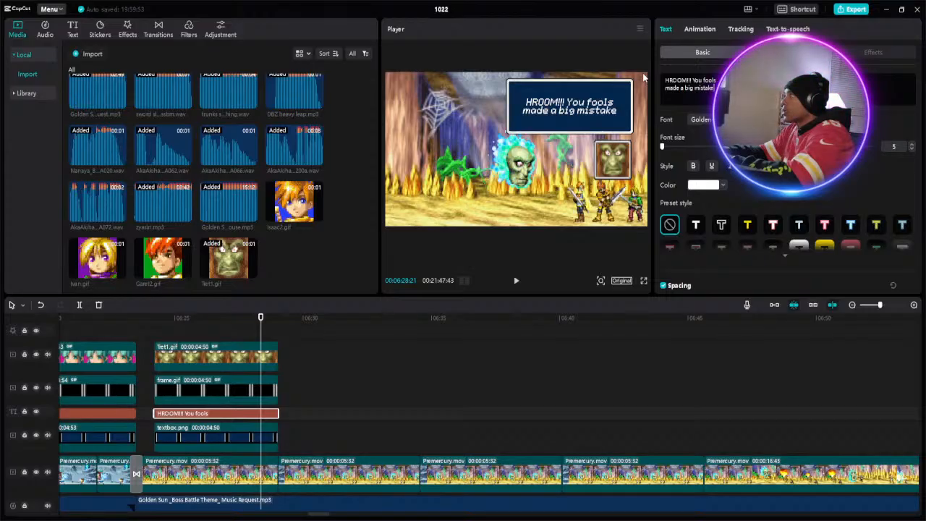
pyautogui.press('Return')
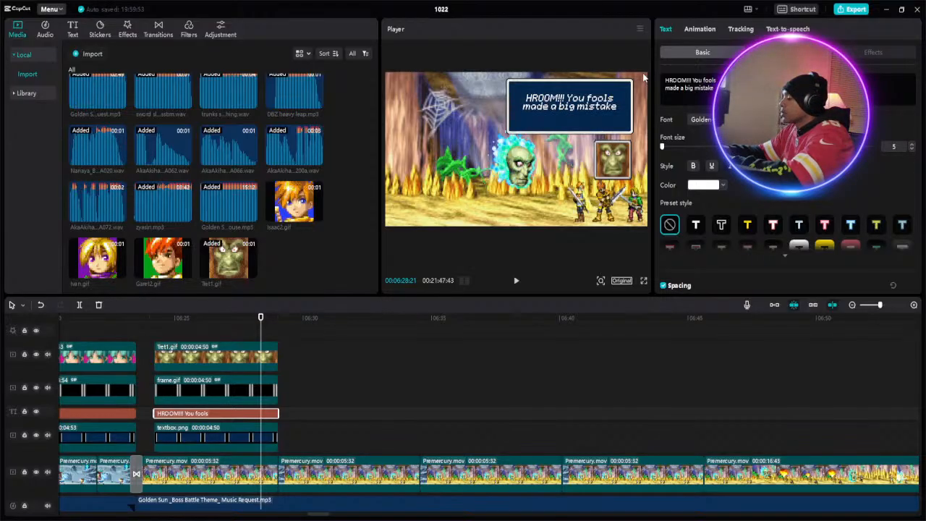
pyautogui.write('o')
pyautogui.write('om')
pyautogui.write('i')
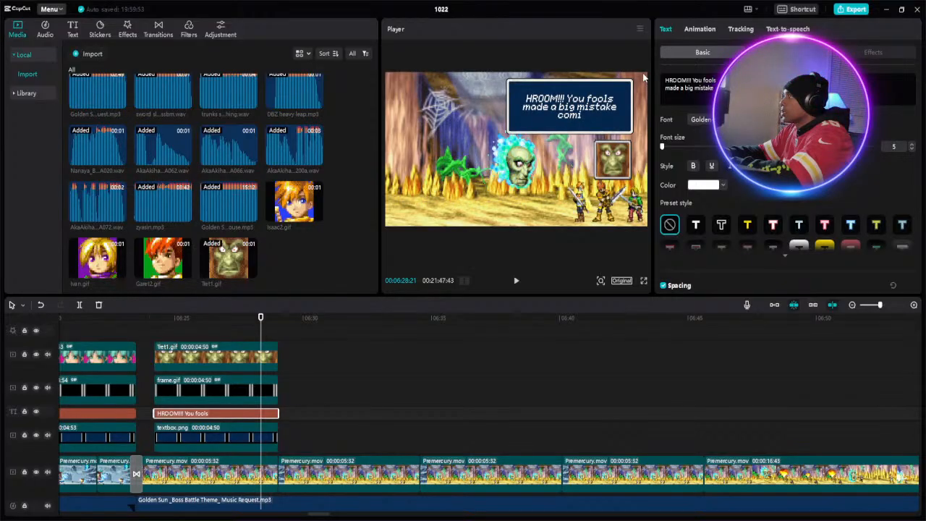
pyautogui.write('ng')
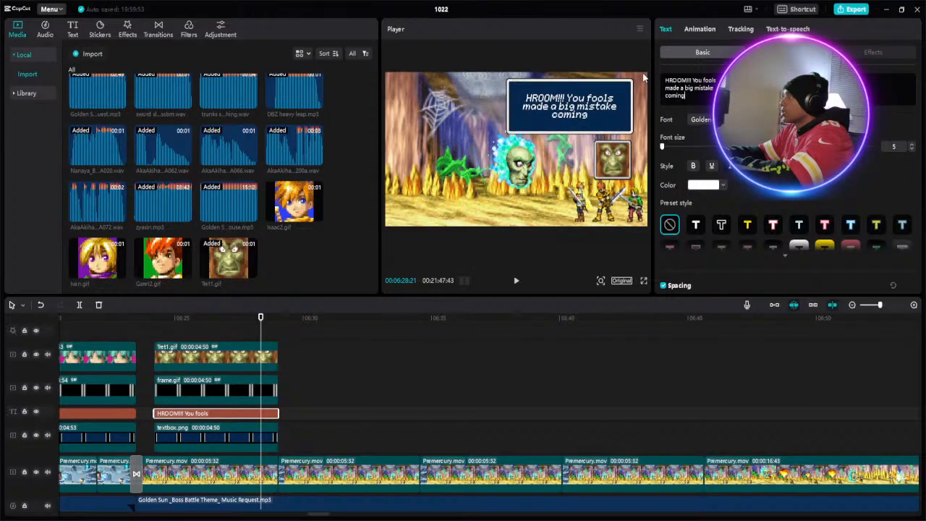
pyautogui.write(' h')
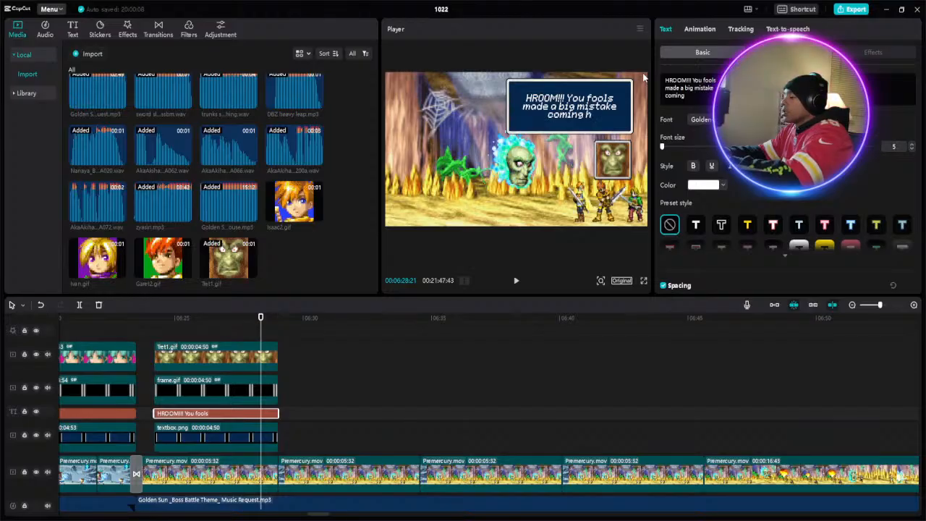
pyautogui.write('ere!')
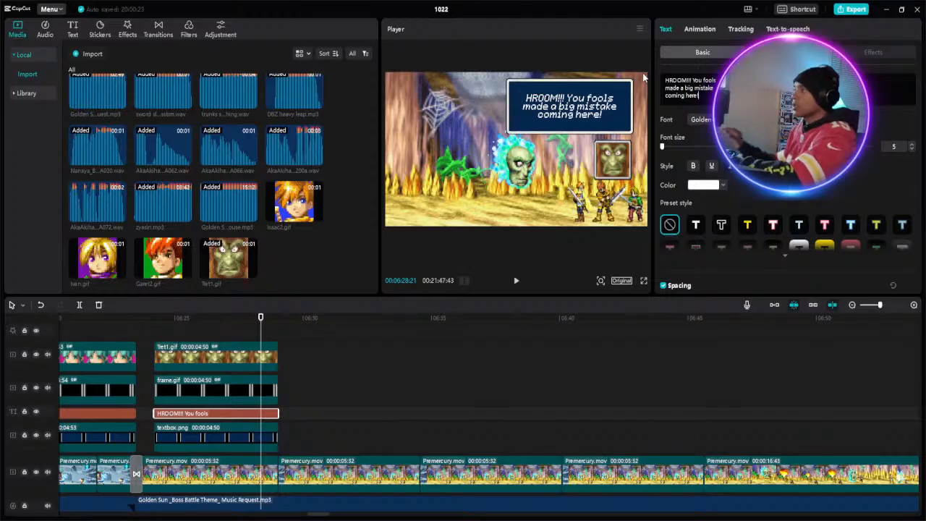
# - Duplicate the portrait, frame, caption and textbox clips together and butt the copies against the end of the originals at about 06:29
pyautogui.moveTo(208, 334); pyautogui.dragTo(225, 433)
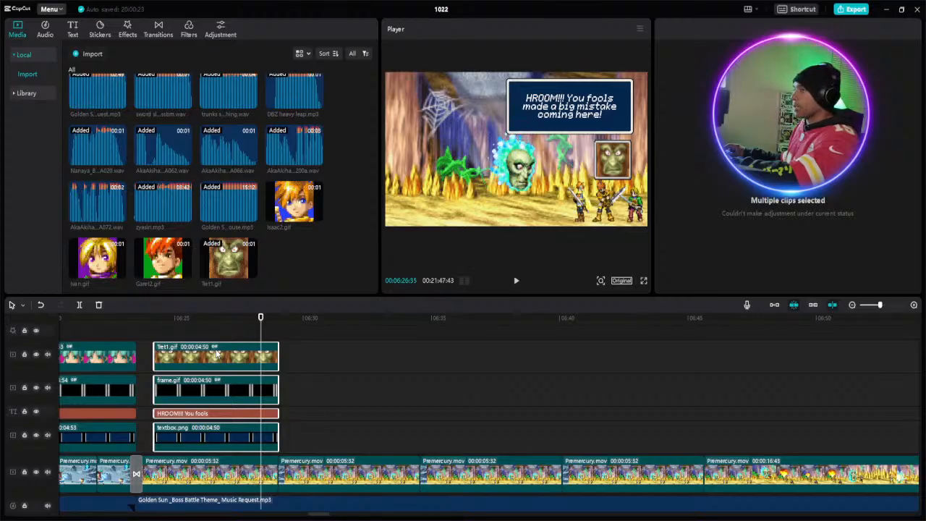
pyautogui.rightClick(215, 353)
pyautogui.click(270, 355)
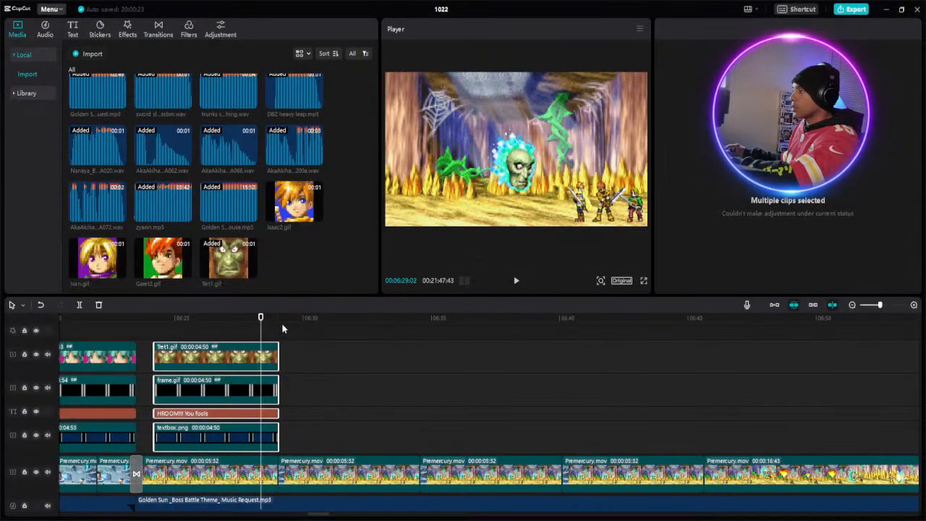
pyautogui.click(281, 330)
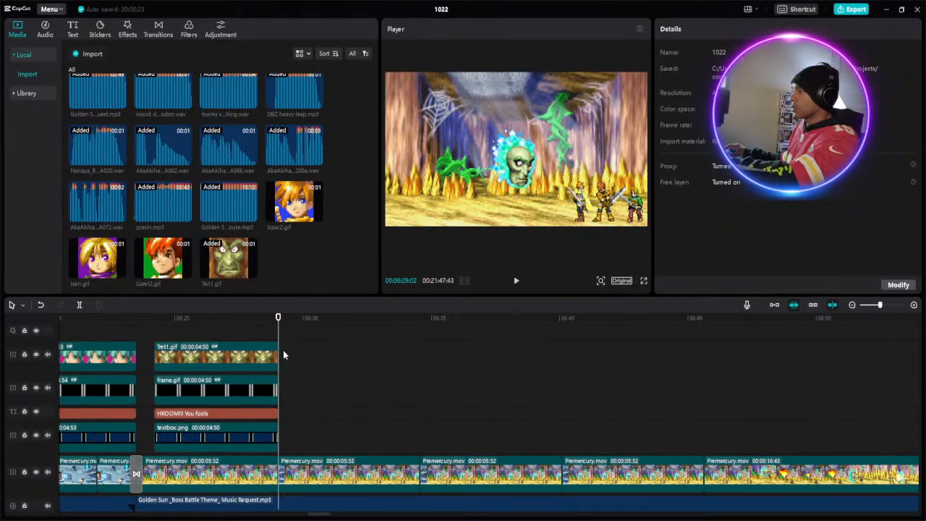
pyautogui.rightClick(287, 359)
pyautogui.click(293, 359)
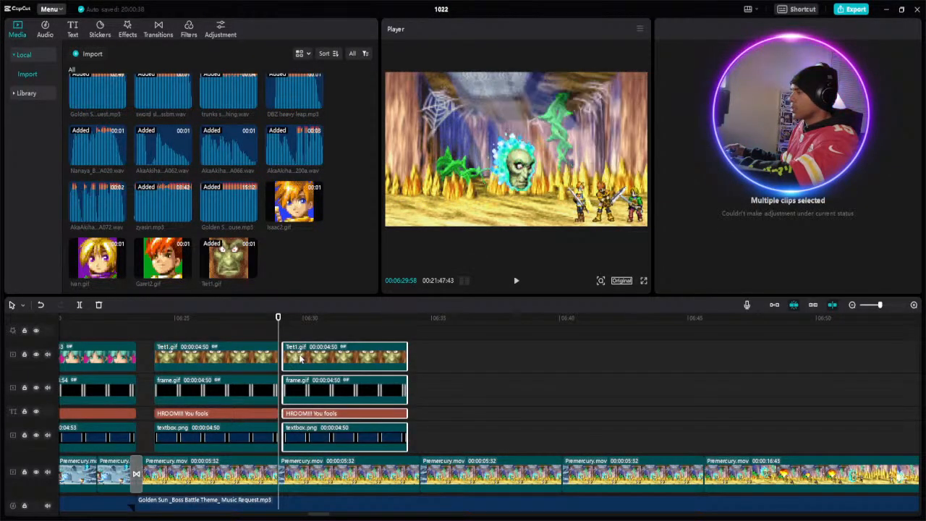
pyautogui.moveTo(300, 360); pyautogui.dragTo(298, 356)
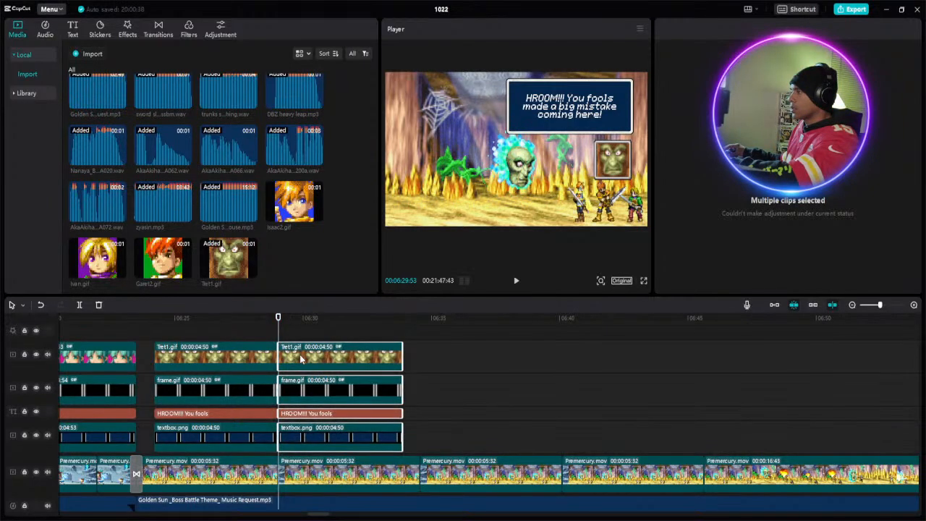
# - Replace the copied Tret1.gif portrait clip with Isaac2.gif and extend it to match the frame clip's 00:00:04:50 length
pyautogui.click(412, 357)
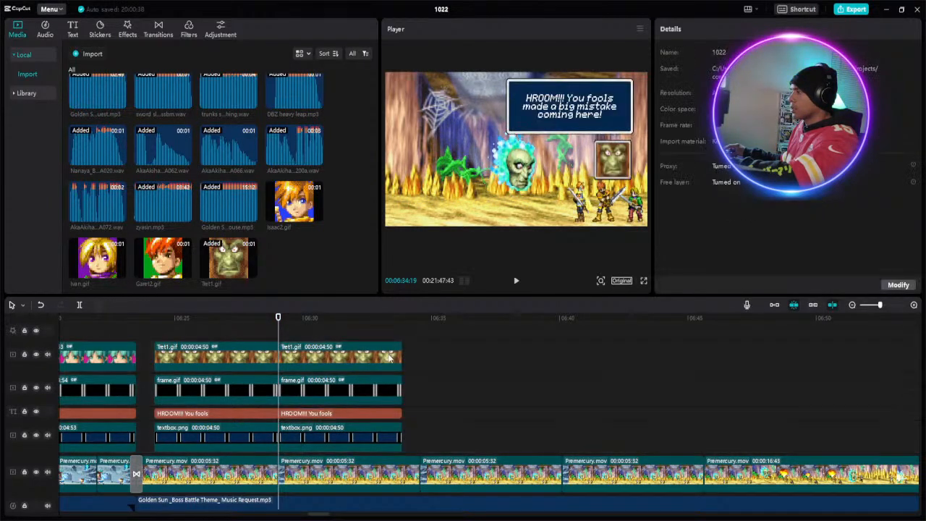
pyautogui.click(388, 359)
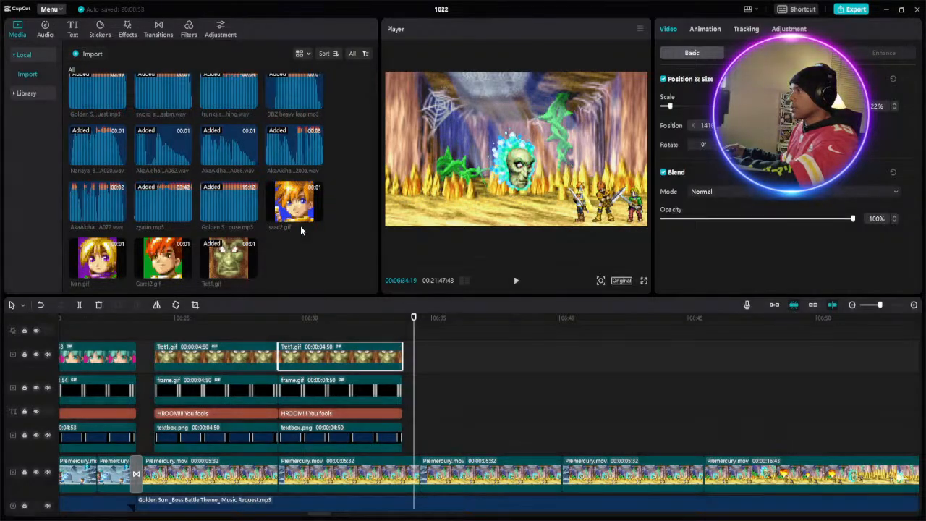
pyautogui.press('Delete')
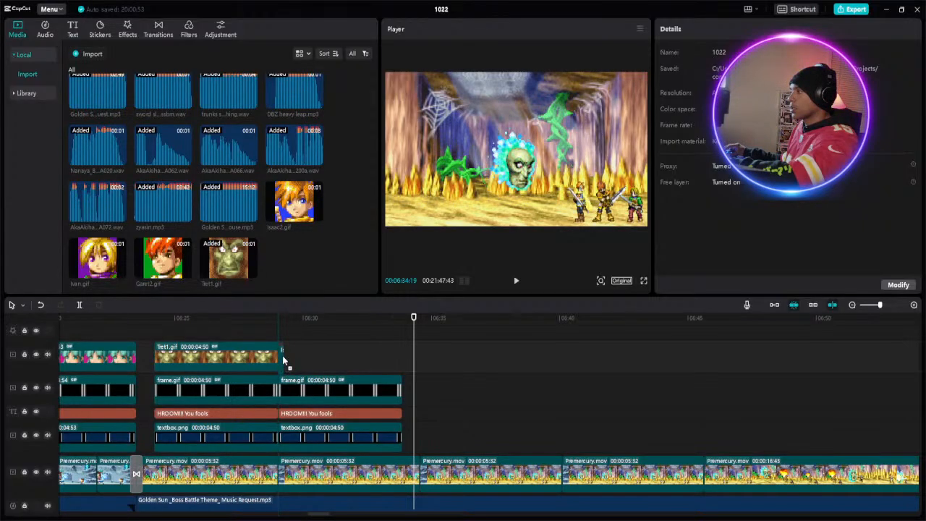
pyautogui.click(281, 355)
pyautogui.moveTo(281, 355); pyautogui.dragTo(404, 355)
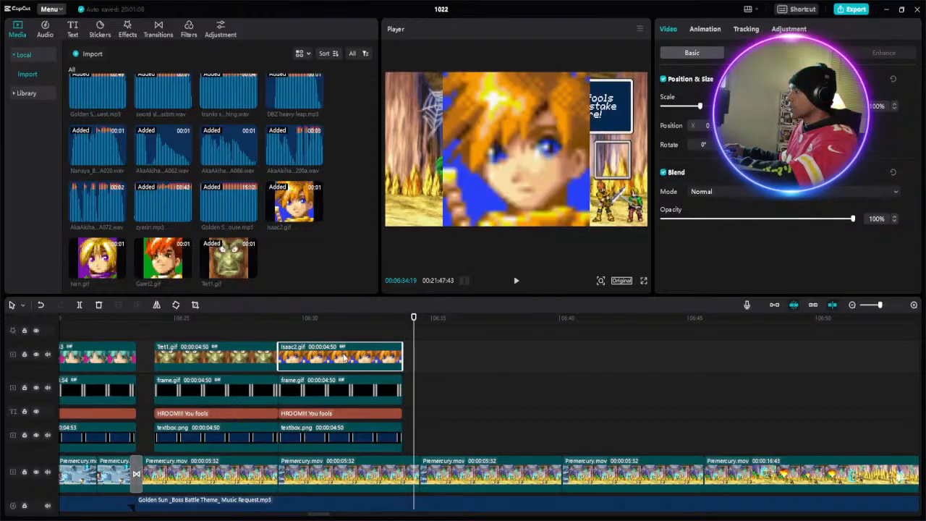
# - Reduce the Isaac2.gif portrait's scale to 21% and place it inside the small portrait frame
pyautogui.click(316, 320)
pyautogui.click(673, 107)
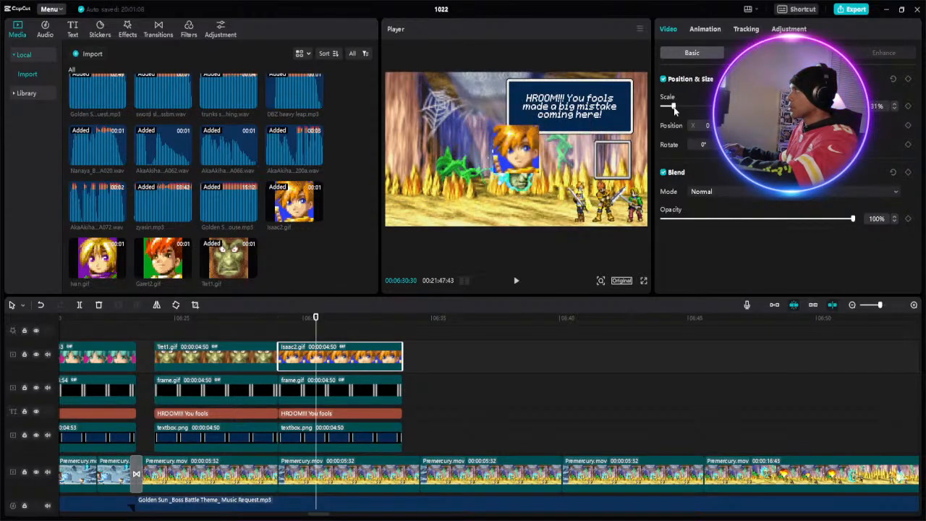
pyautogui.moveTo(674, 109); pyautogui.dragTo(670, 111)
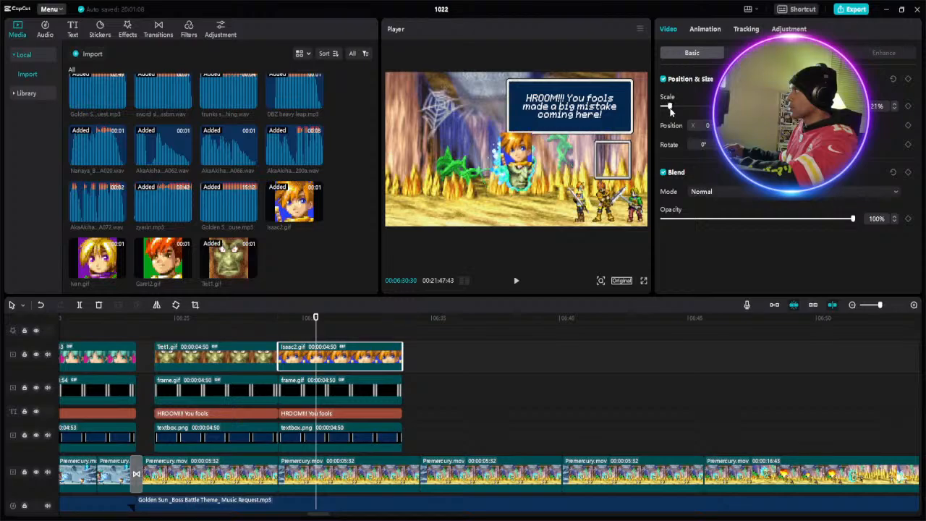
pyautogui.moveTo(527, 159); pyautogui.dragTo(622, 167)
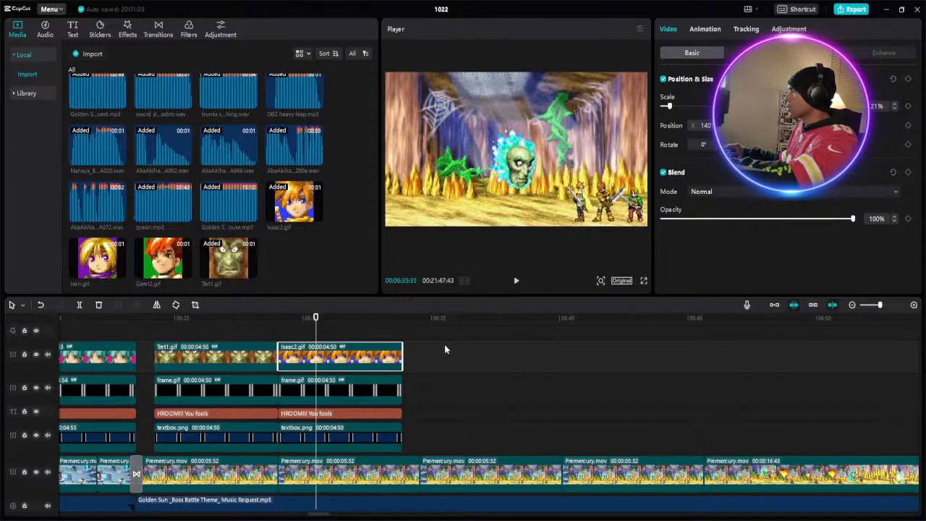
# - Replace the caption above the Isaac2.gif portrait with "Guys! I think he might / try to turn us into / trees!" on three lines
pyautogui.click(441, 353)
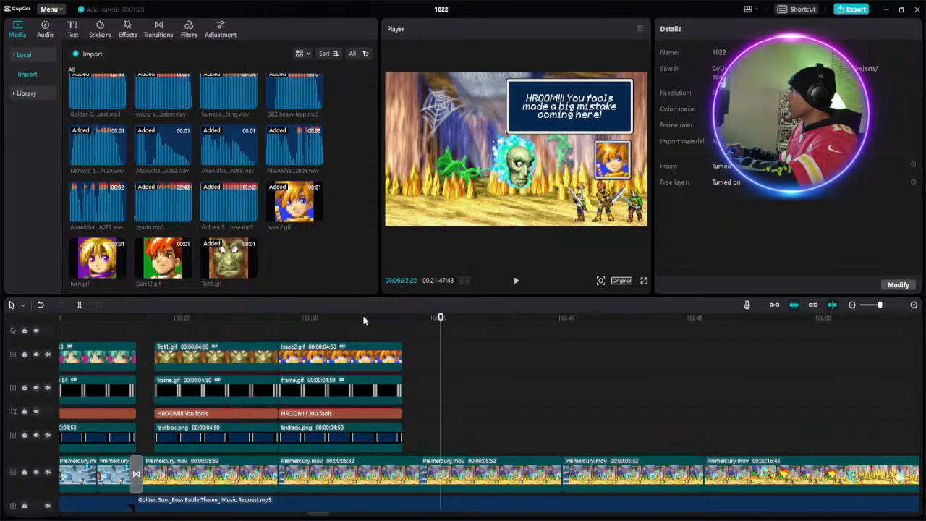
pyautogui.click(367, 408)
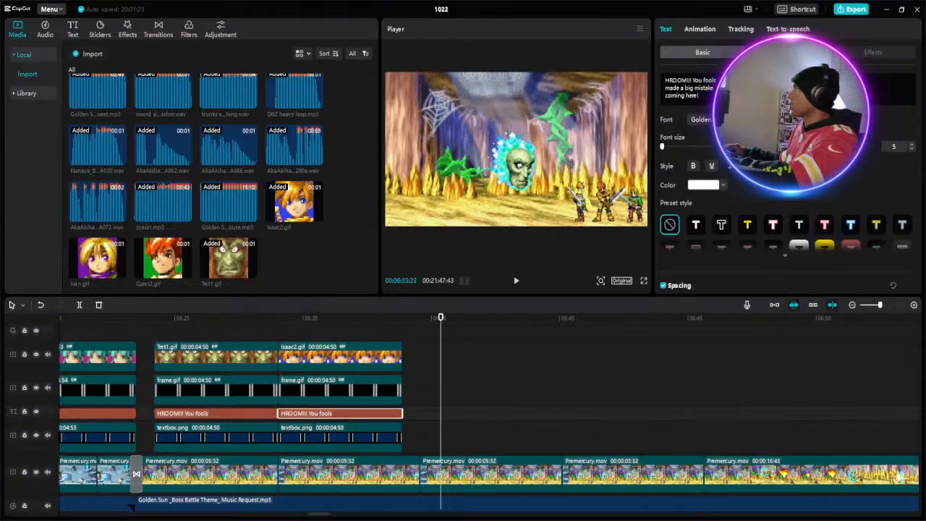
pyautogui.moveTo(710, 97); pyautogui.dragTo(663, 75)
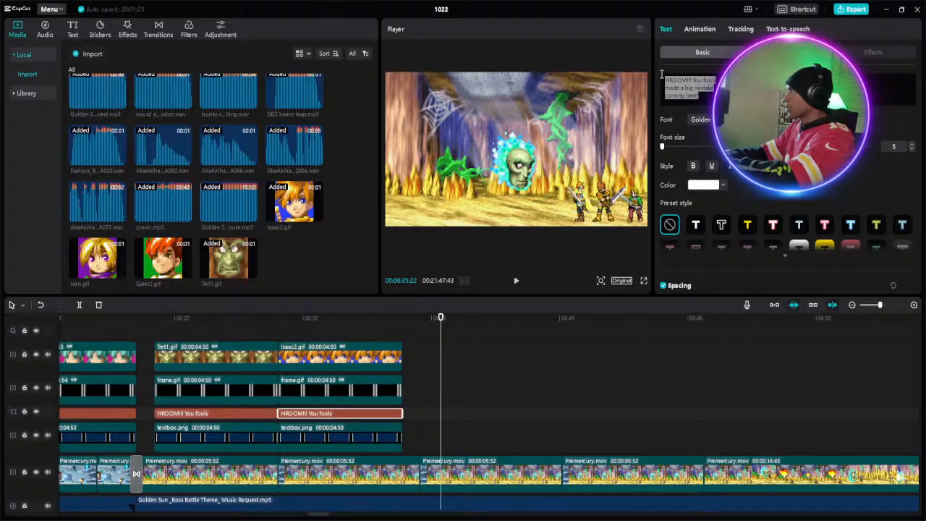
pyautogui.write('G')
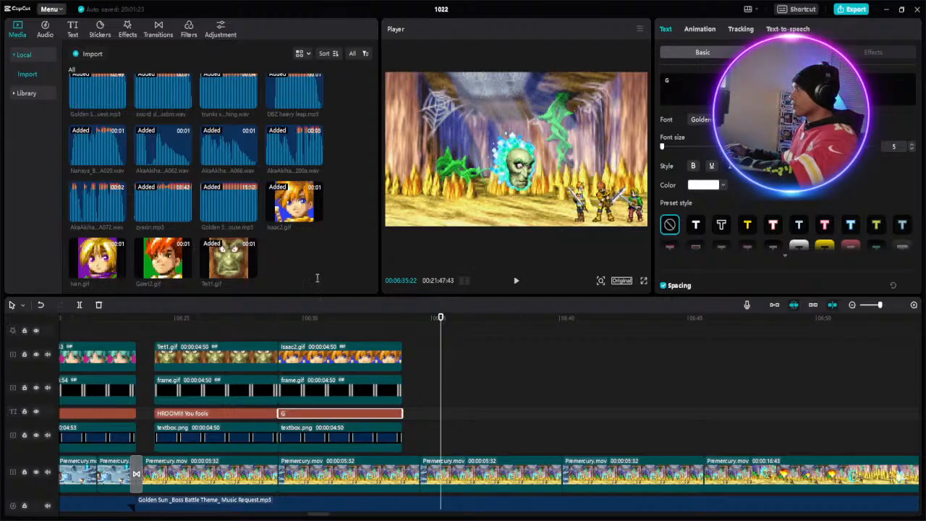
pyautogui.write('uy')
pyautogui.click(297, 326)
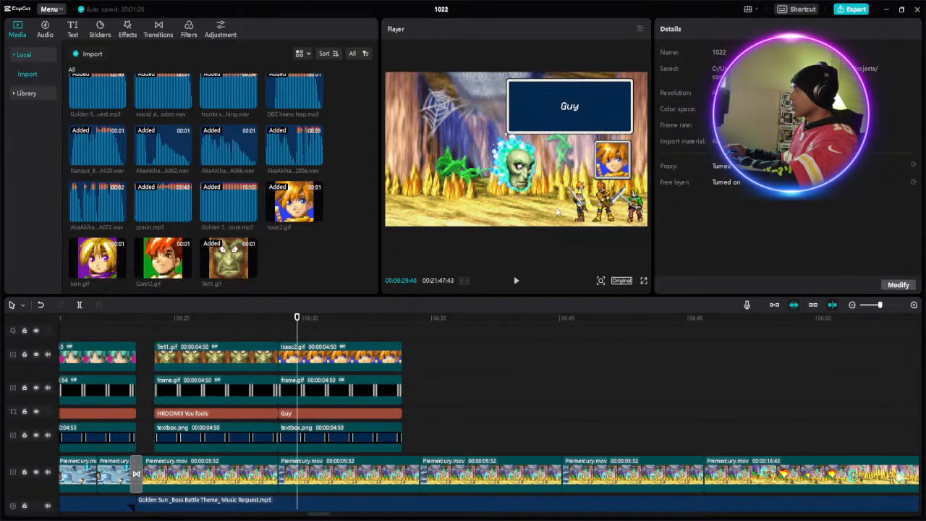
pyautogui.click(342, 414)
pyautogui.write('d')
pyautogui.press('BackSpace')
pyautogui.write('s')
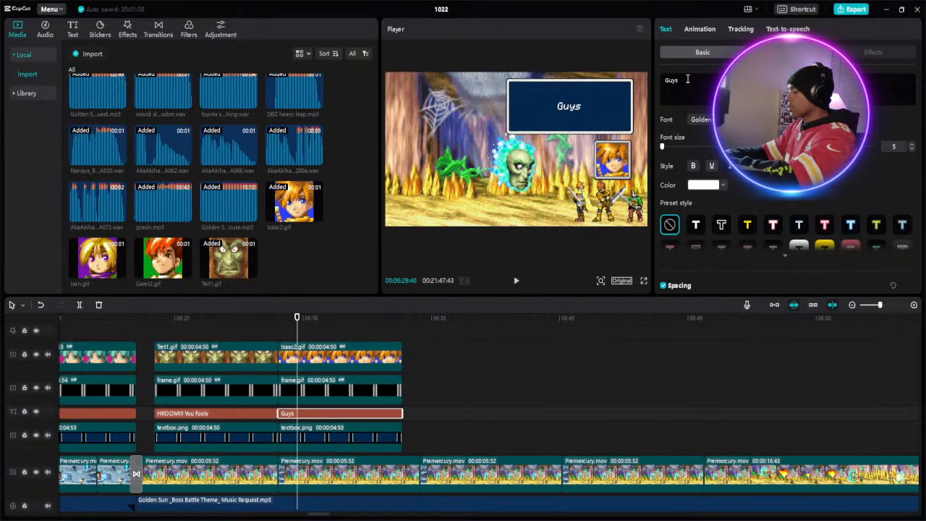
pyautogui.write('!')
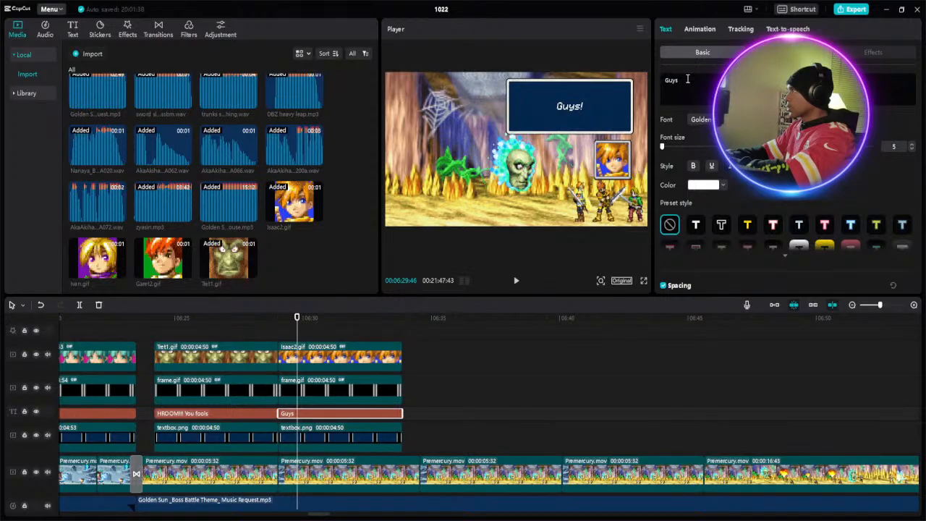
pyautogui.write(' I')
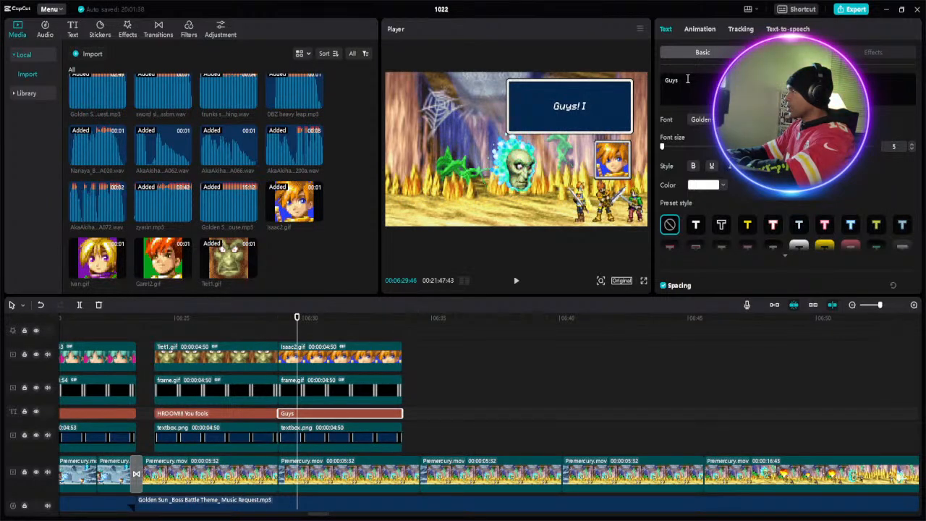
pyautogui.write(' th')
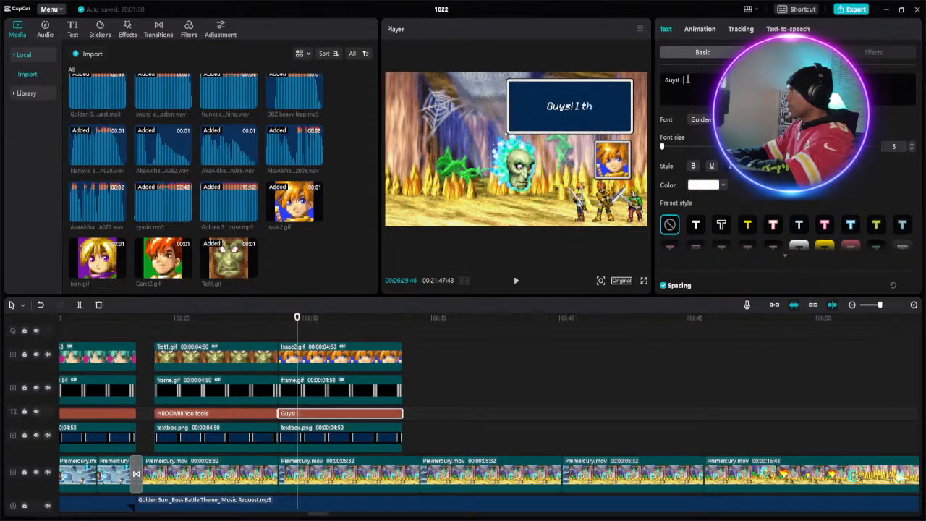
pyautogui.write('in')
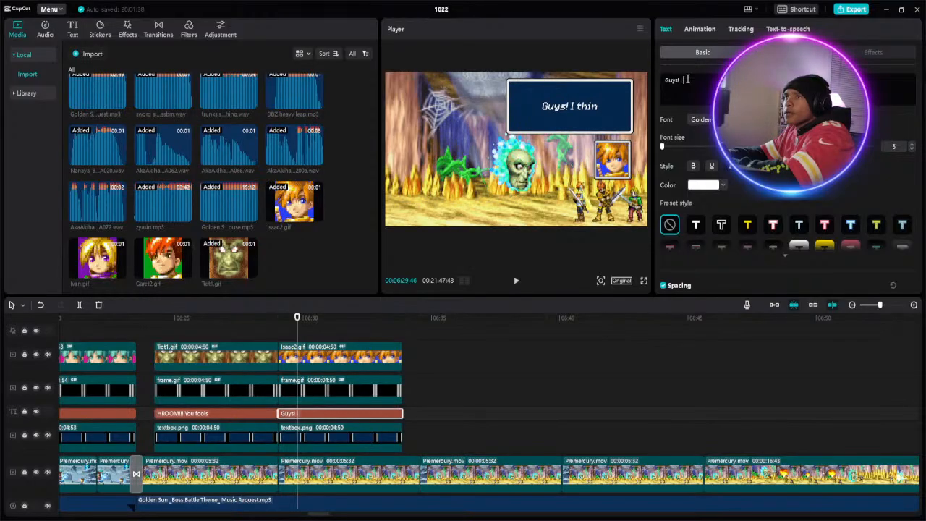
pyautogui.write('k')
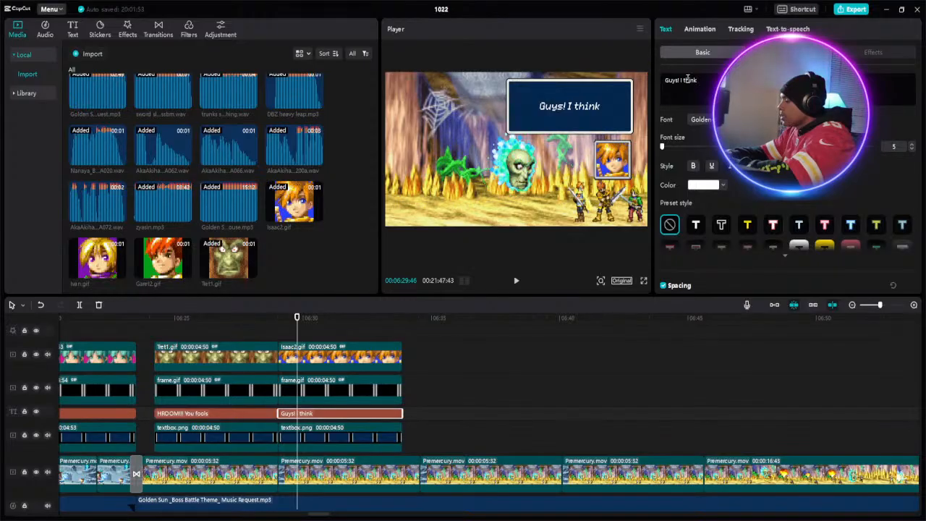
pyautogui.write(' h')
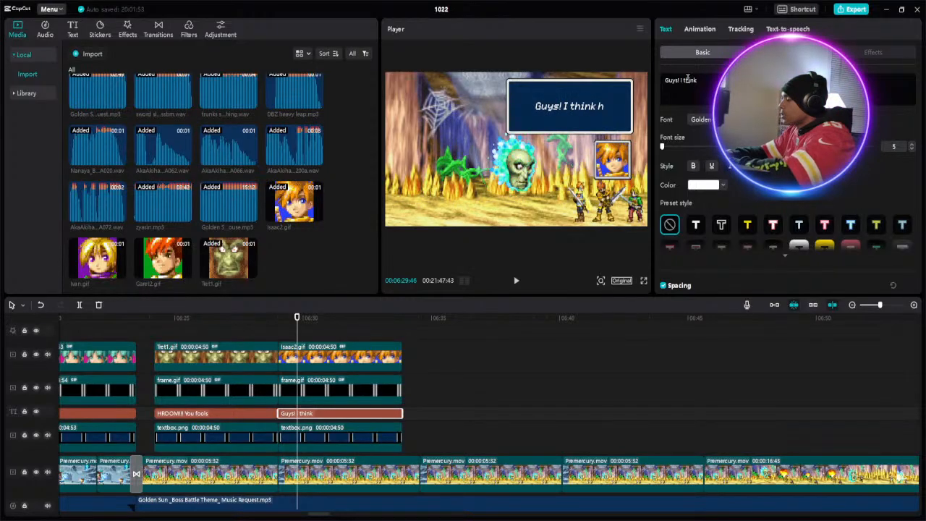
pyautogui.write('e')
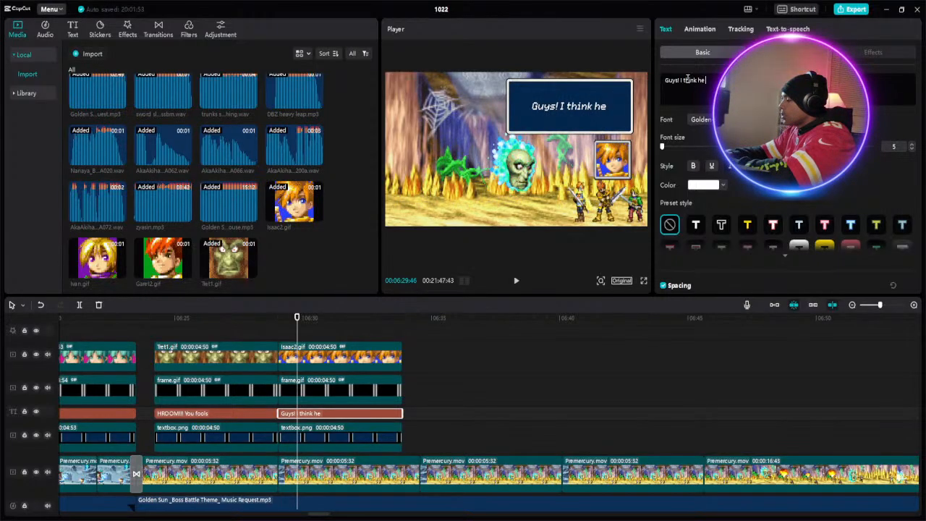
pyautogui.write(' mig')
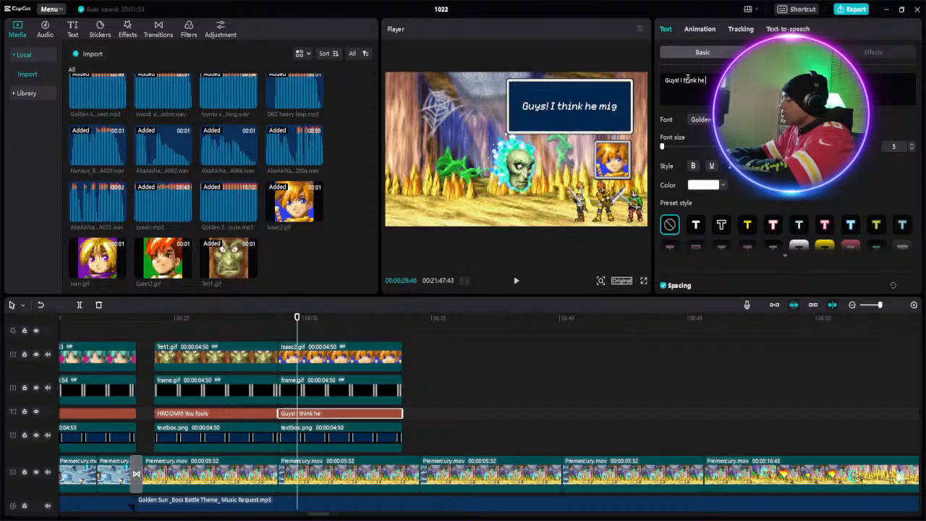
pyautogui.write('ht')
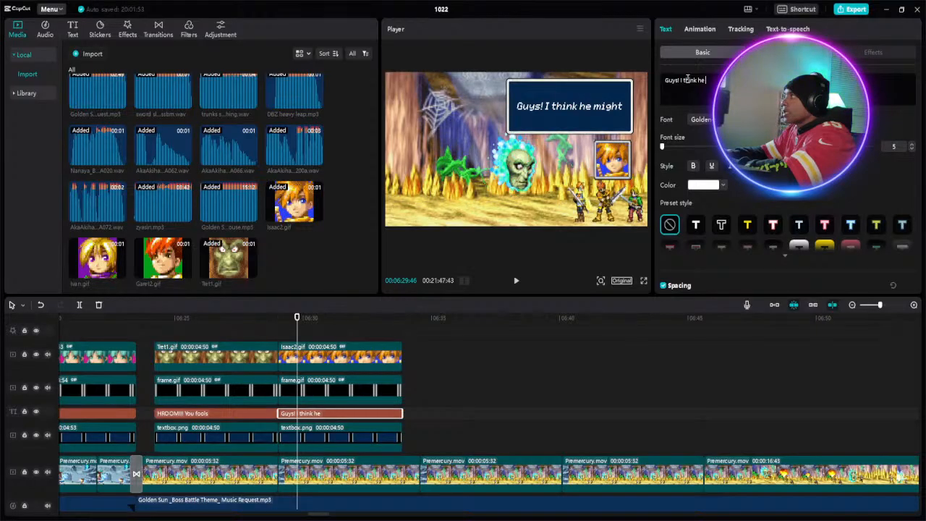
pyautogui.press('Return')
pyautogui.write('try to')
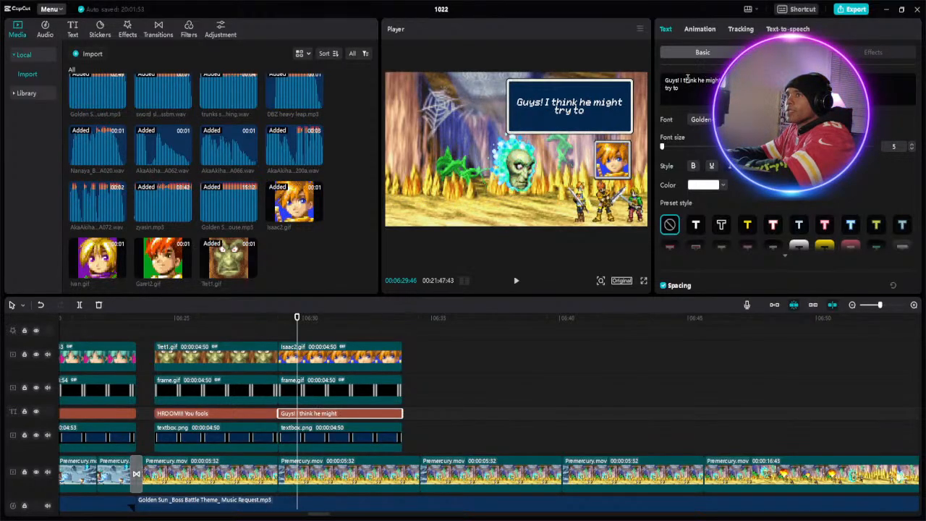
pyautogui.write(' tu')
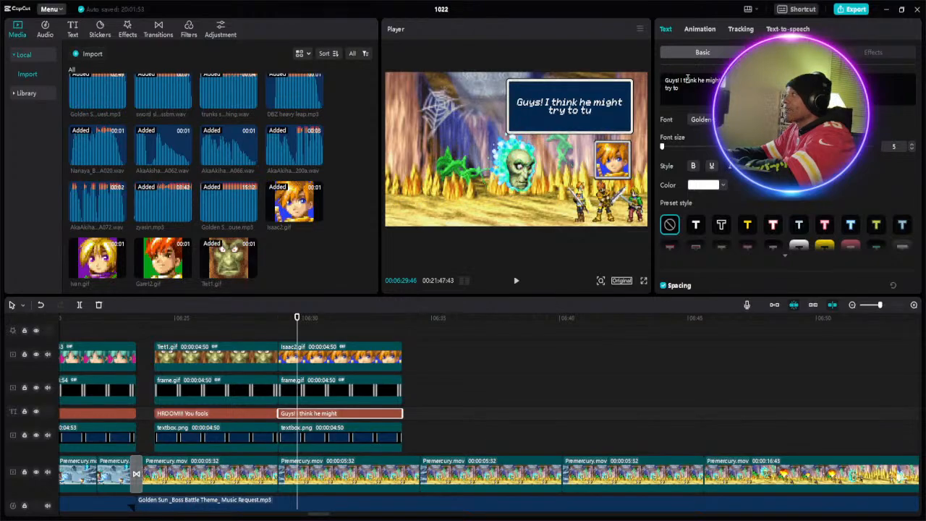
pyautogui.write('rn')
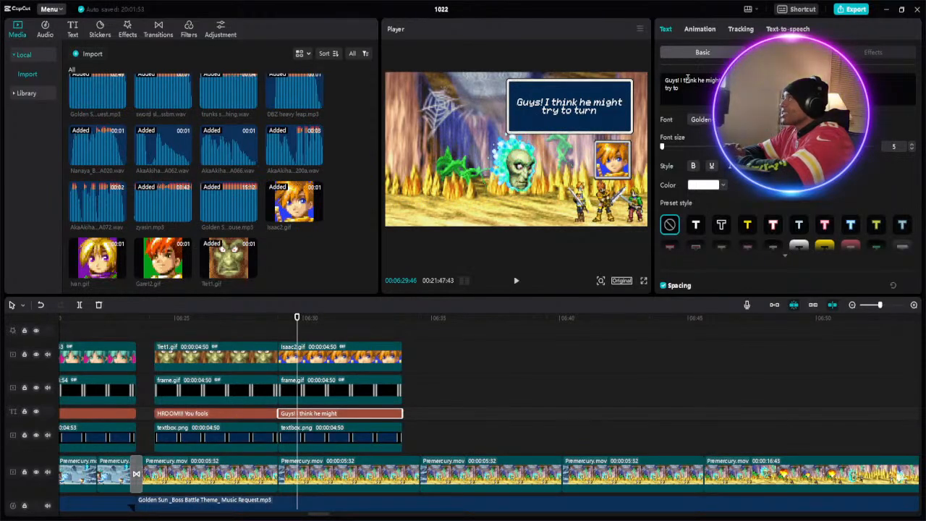
pyautogui.write('us into ')
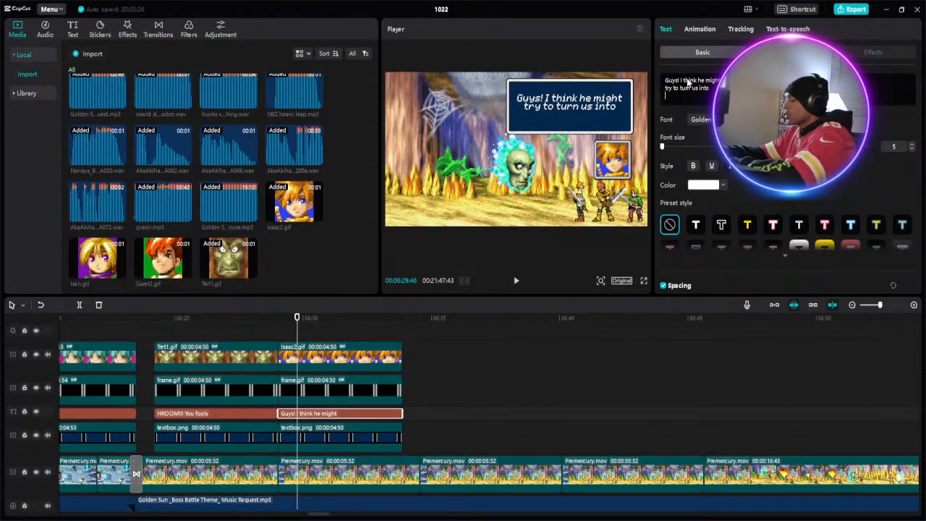
pyautogui.write('t')
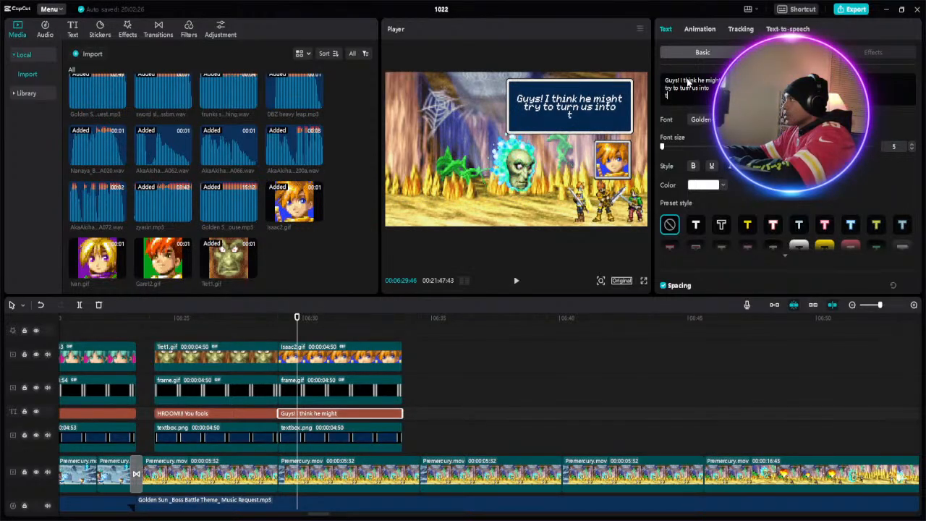
pyautogui.write('ree')
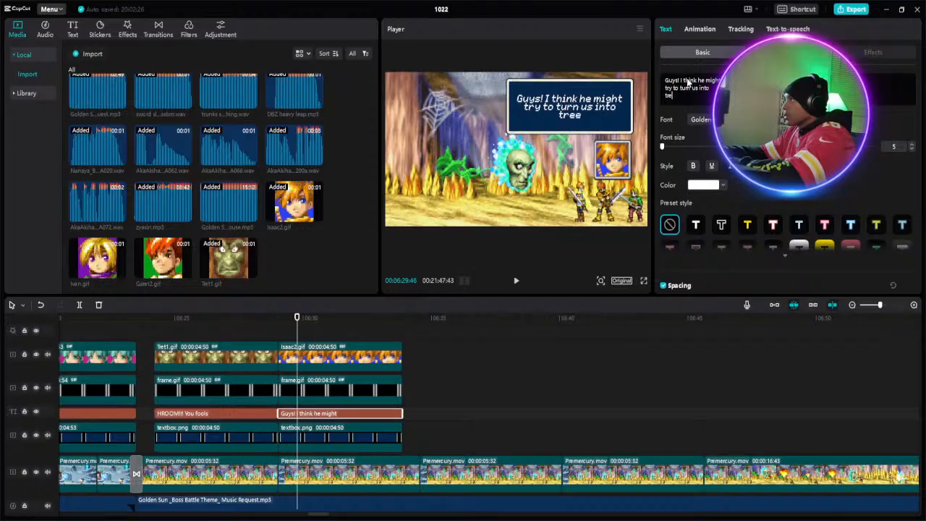
pyautogui.write('s')
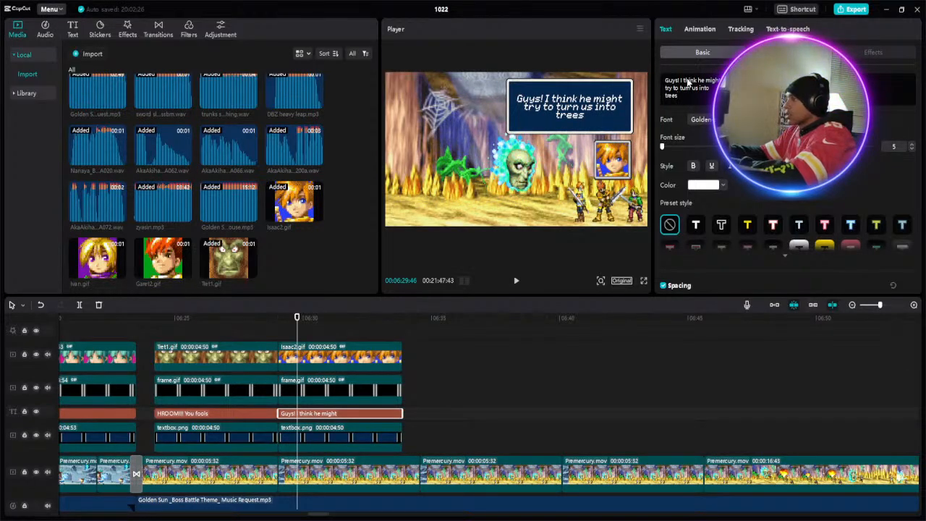
pyautogui.write('!')
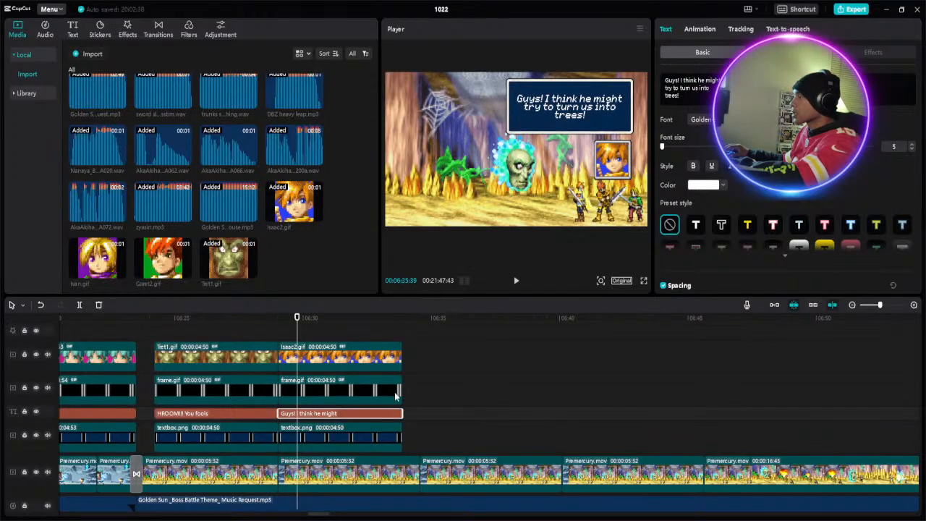
# - Duplicate the Isaac2.gif portrait with its frame, caption and textbox clips, placing the copies directly after the originals at about 06:33
pyautogui.click(382, 334)
pyautogui.moveTo(382, 427); pyautogui.dragTo(381, 436)
pyautogui.rightClick(381, 436)
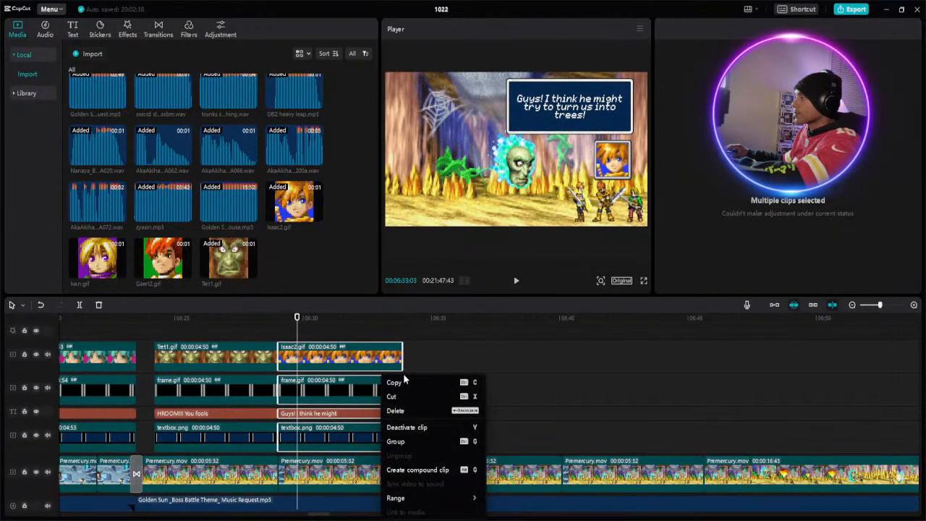
pyautogui.click(401, 382)
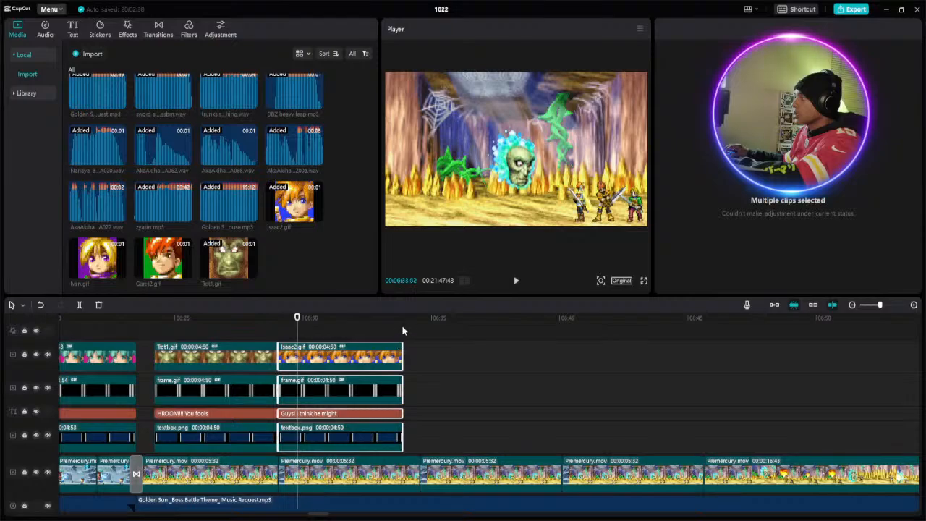
pyautogui.click(404, 332)
pyautogui.click(402, 333)
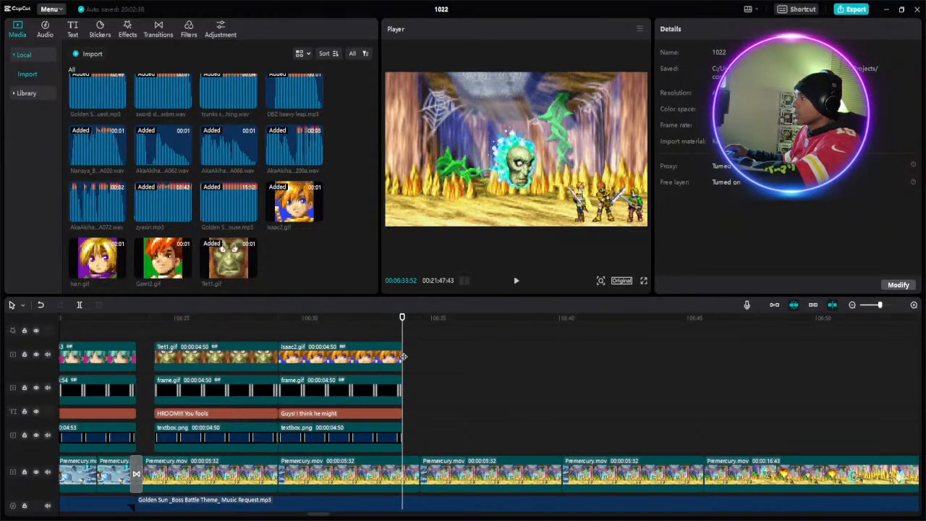
pyautogui.rightClick(409, 356)
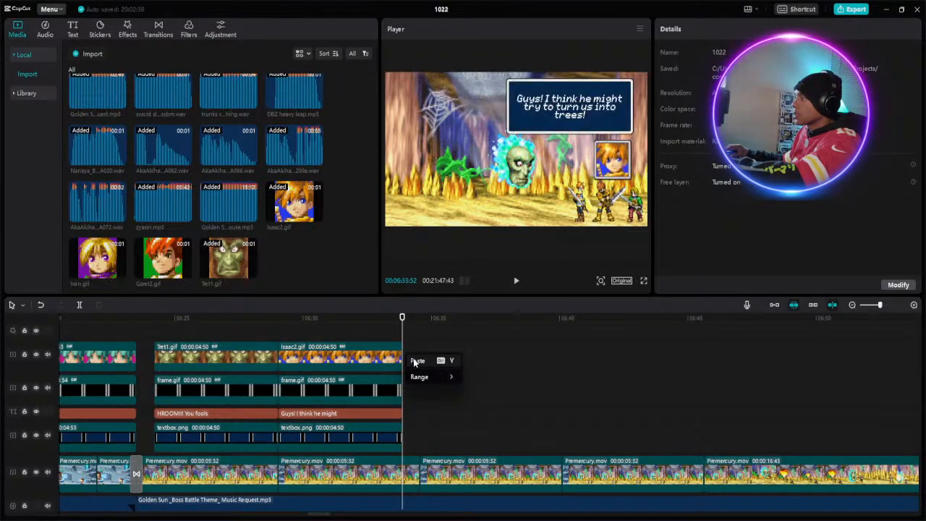
pyautogui.click(416, 360)
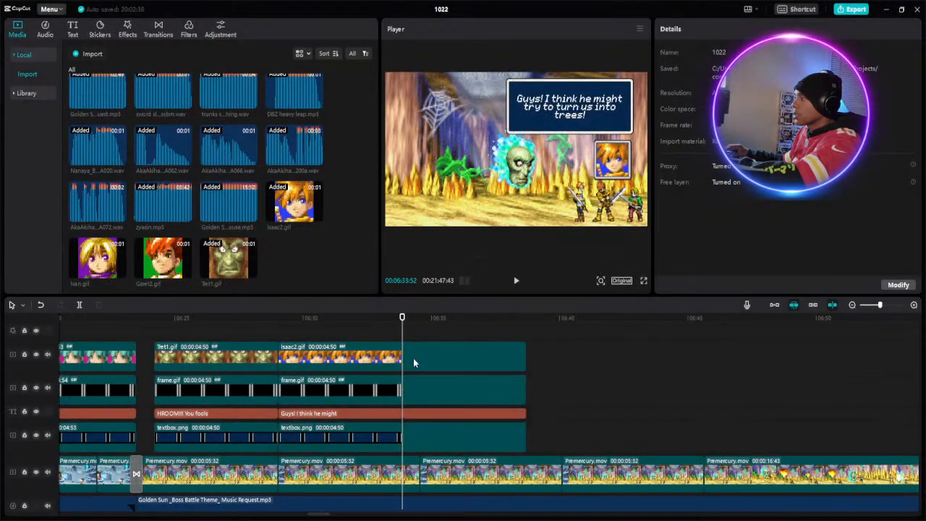
# - Replace the copied Isaac2.gif portrait clip with Garet2.gif and extend it to match the frame clip's 00:00:04:50 length
pyautogui.click(449, 351)
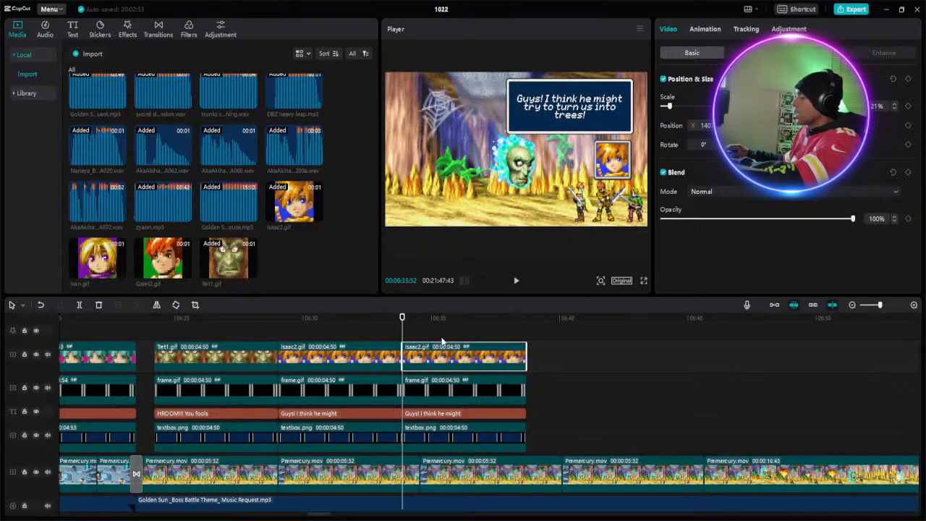
pyautogui.press('Delete')
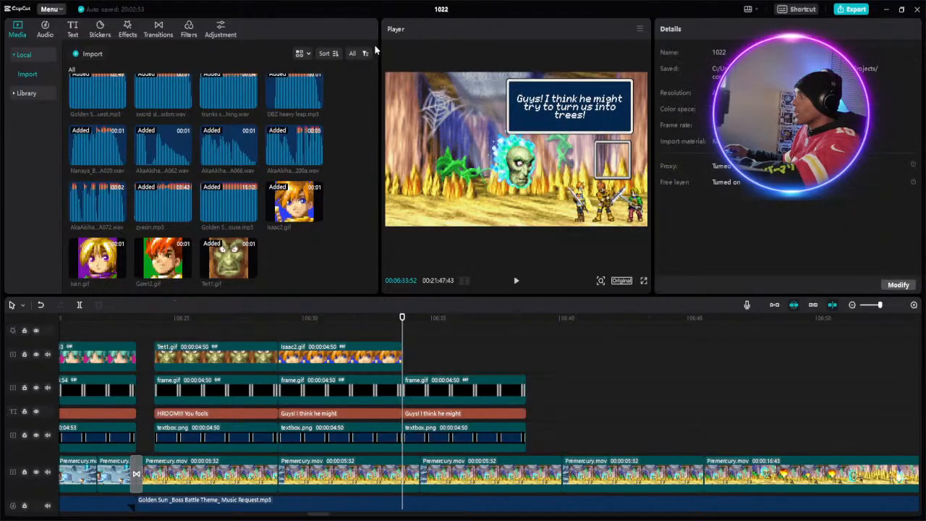
pyautogui.click(165, 257)
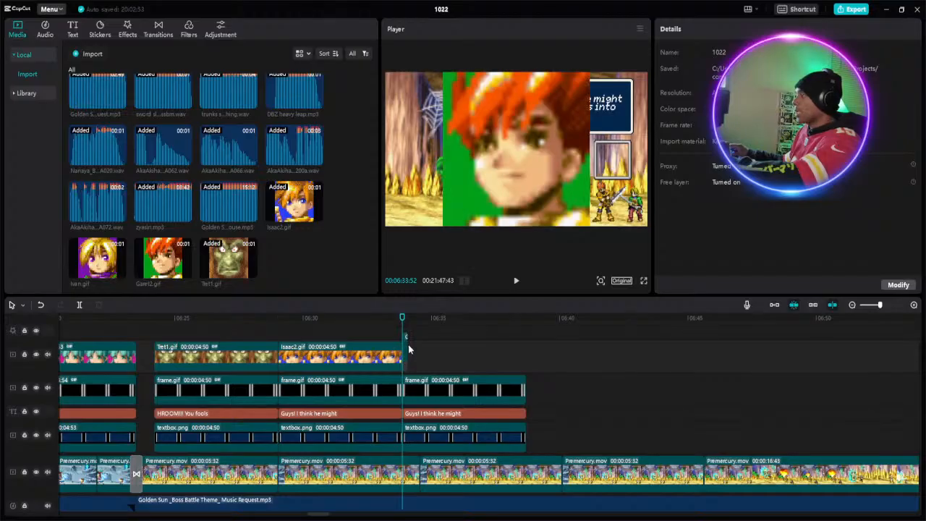
pyautogui.click(406, 354)
pyautogui.moveTo(407, 346); pyautogui.dragTo(524, 352)
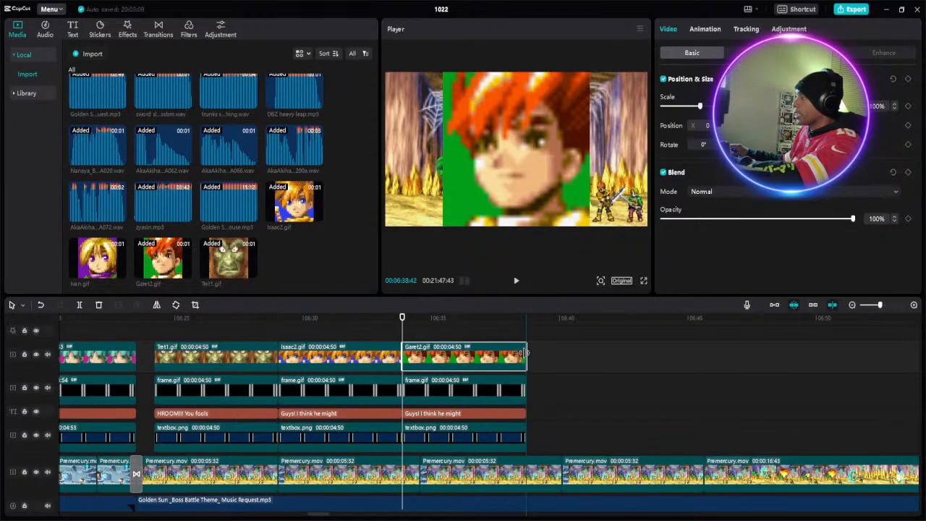
# - Reduce the Garet2.gif portrait's scale to 21% and place it inside the small portrait frame
pyautogui.click(464, 413)
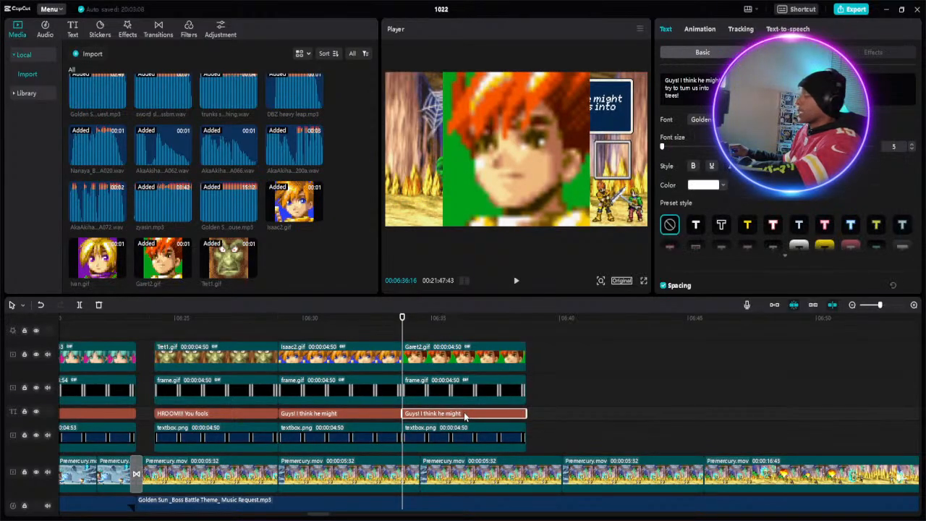
pyautogui.click(489, 354)
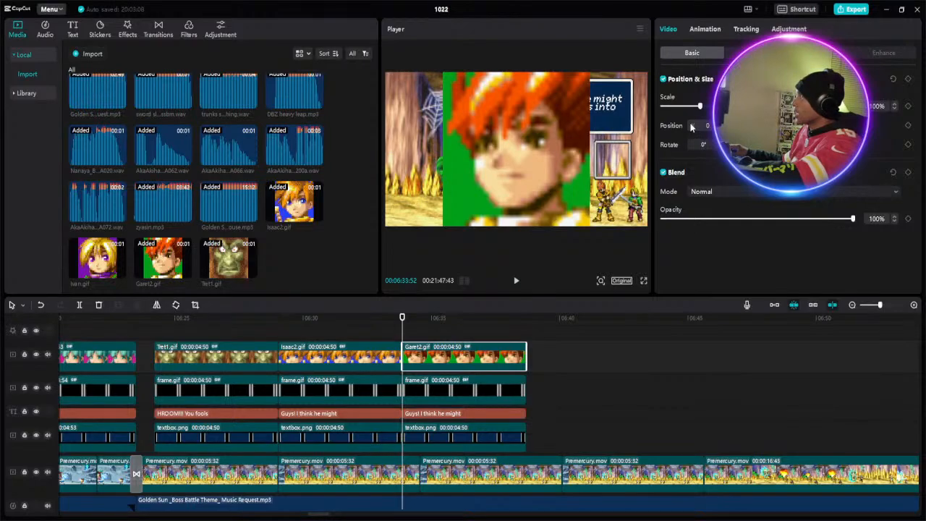
pyautogui.moveTo(687, 107); pyautogui.dragTo(670, 109)
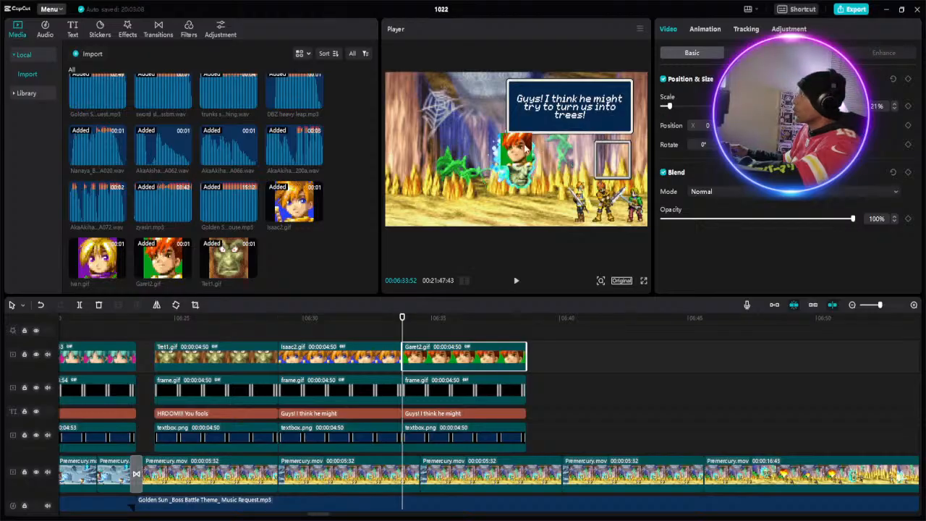
pyautogui.moveTo(603, 155); pyautogui.dragTo(613, 157)
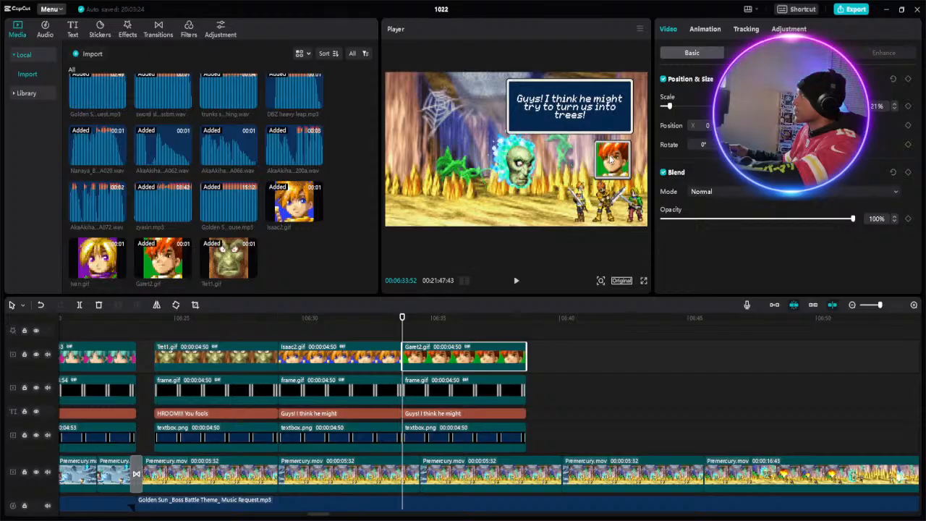
# - Replace the caption accompanying the Garet2.gif portrait with "Not if I can help it!"
pyautogui.click(485, 414)
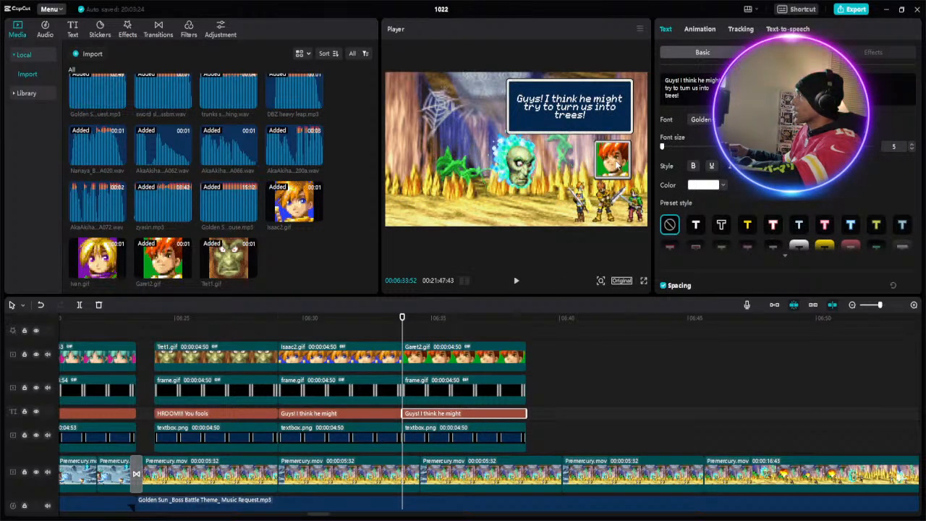
pyautogui.click(482, 355)
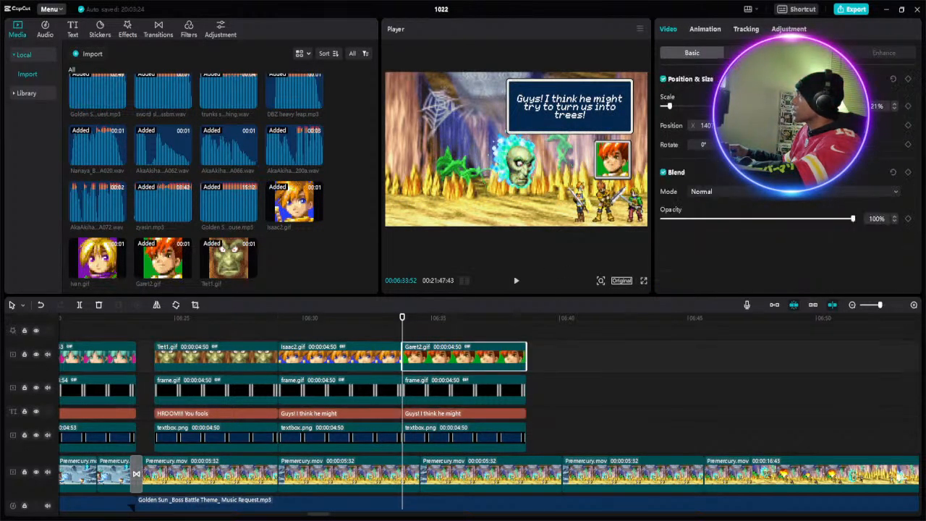
pyautogui.click(469, 413)
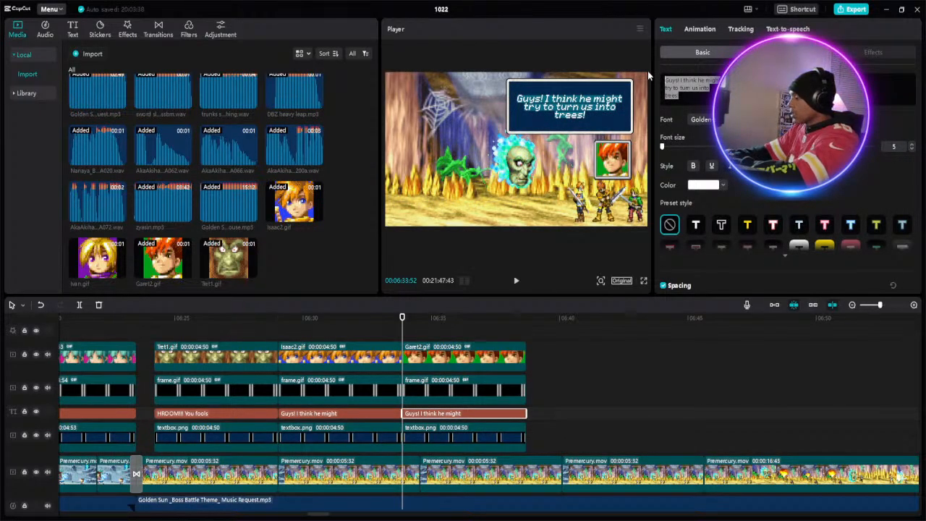
pyautogui.write('Not')
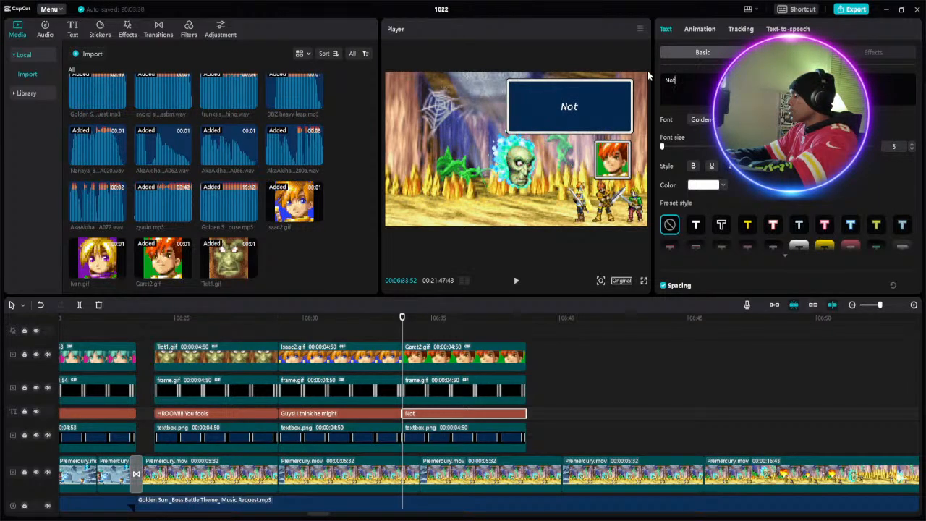
pyautogui.write(' i')
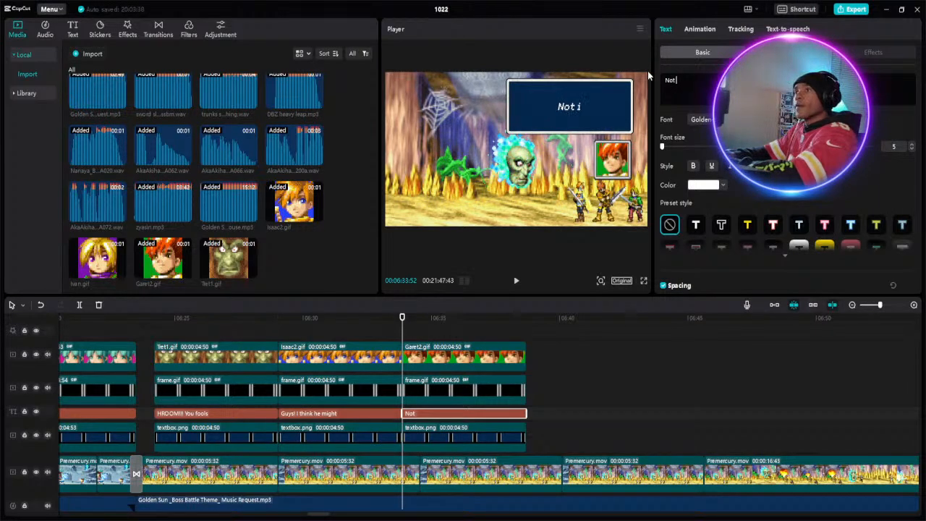
pyautogui.write('f')
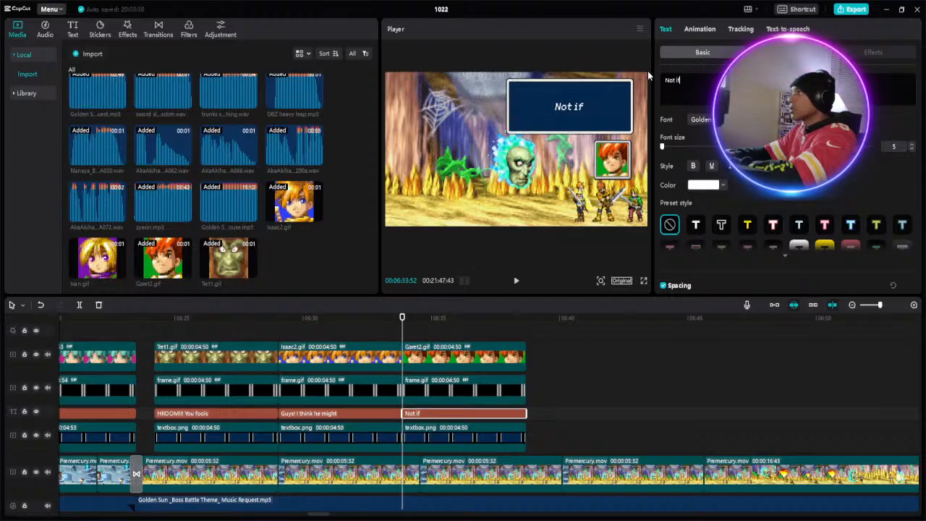
pyautogui.write(' I')
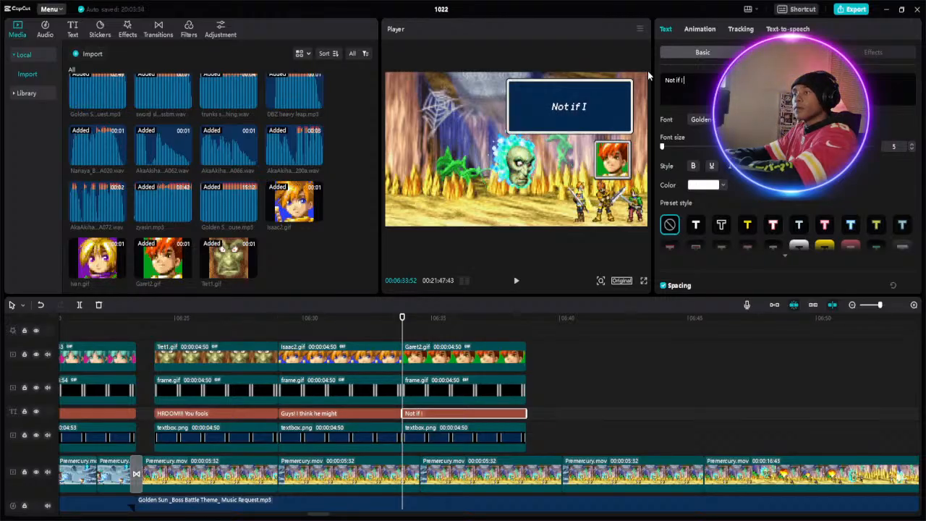
pyautogui.write(' c')
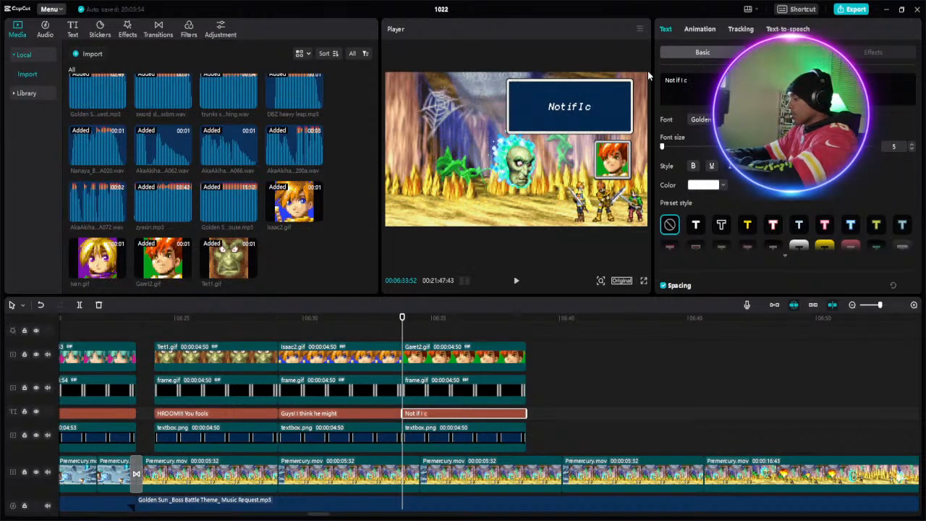
pyautogui.write('an h')
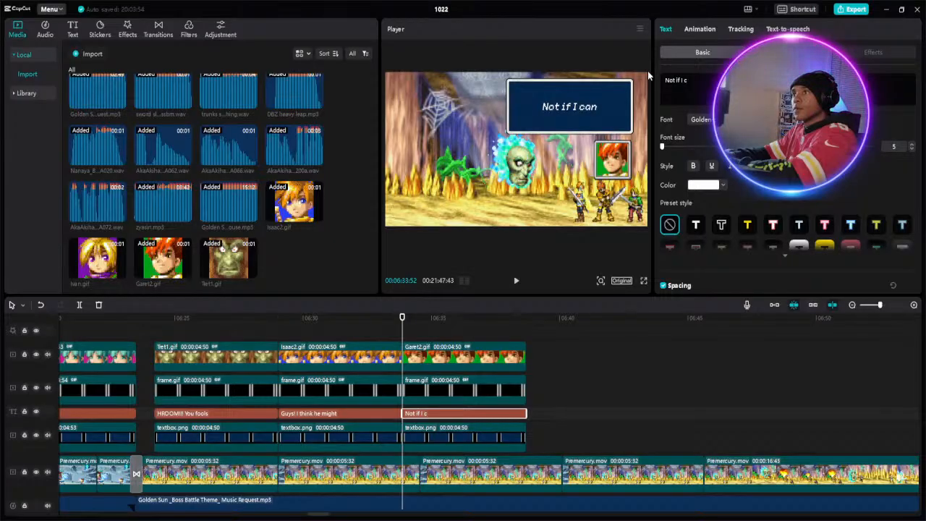
pyautogui.write('el')
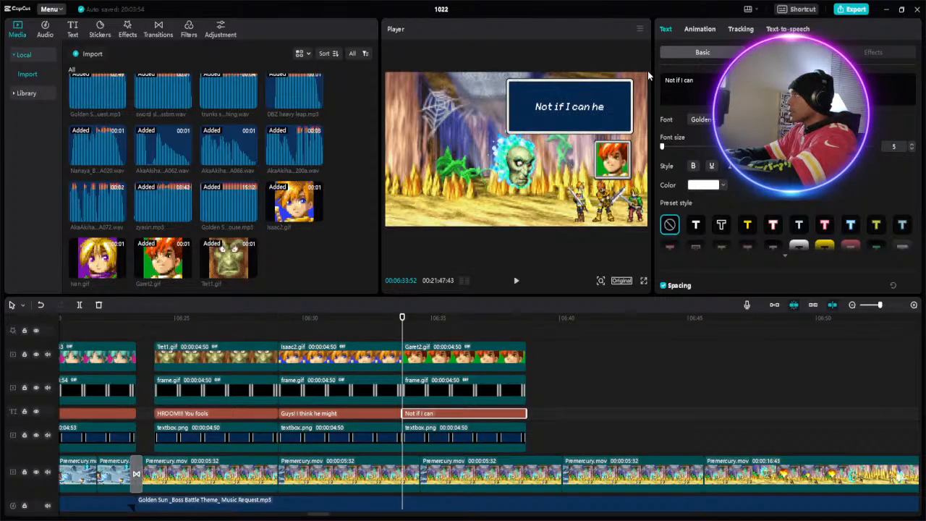
pyautogui.write('p')
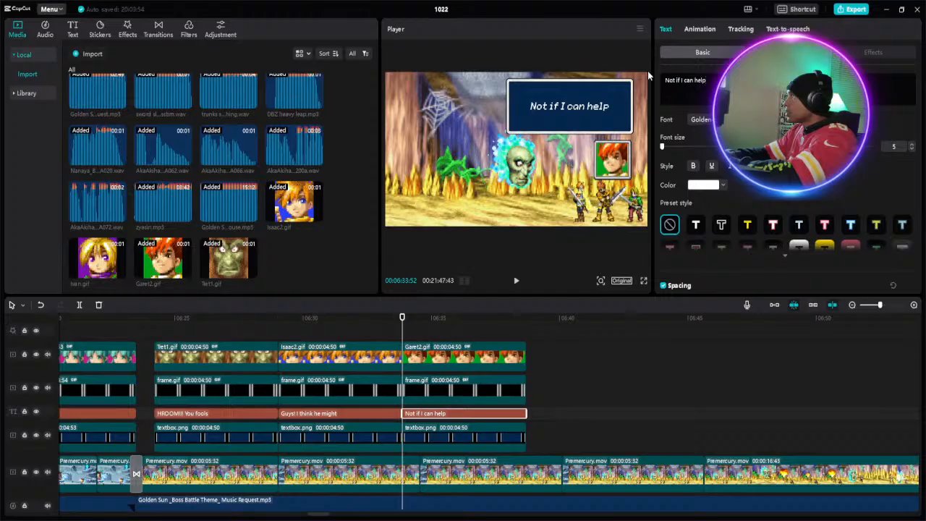
pyautogui.write(' it!')
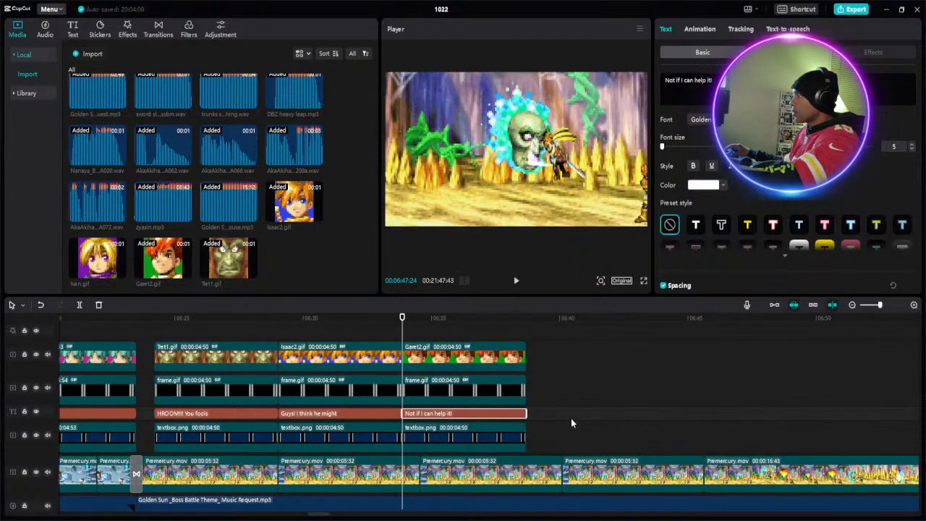
# - Duplicate the Garet2.gif portrait with its frame, caption and textbox clips, placing the copies directly after the originals at about 06:38
pyautogui.moveTo(542, 437); pyautogui.dragTo(476, 361)
pyautogui.rightClick(476, 362)
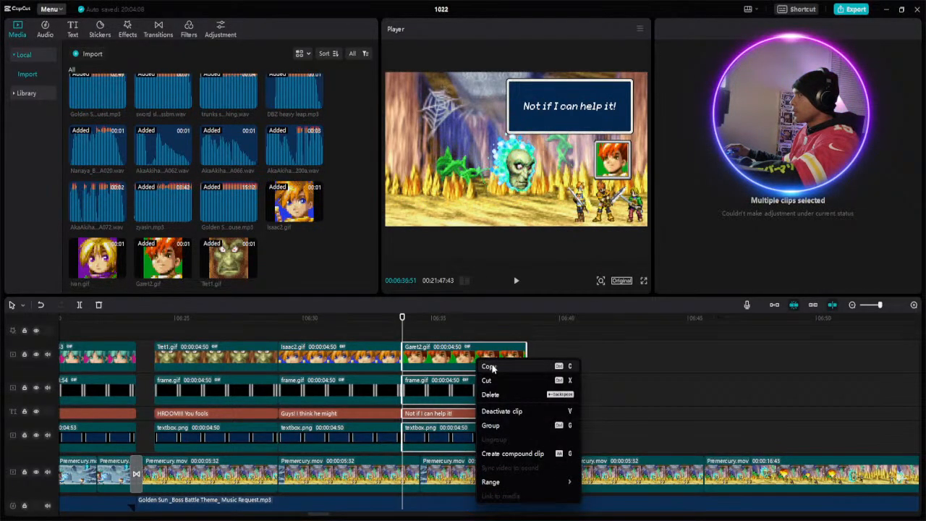
pyautogui.click(498, 365)
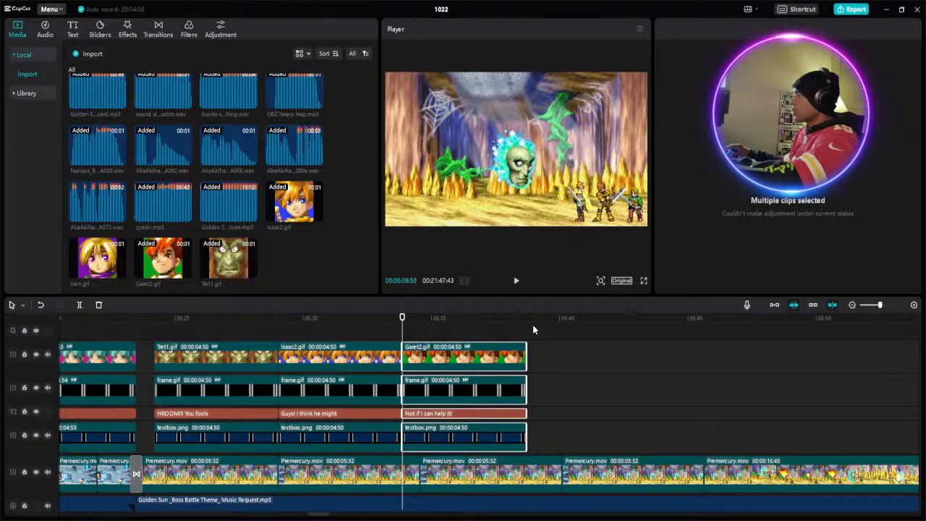
pyautogui.click(528, 330)
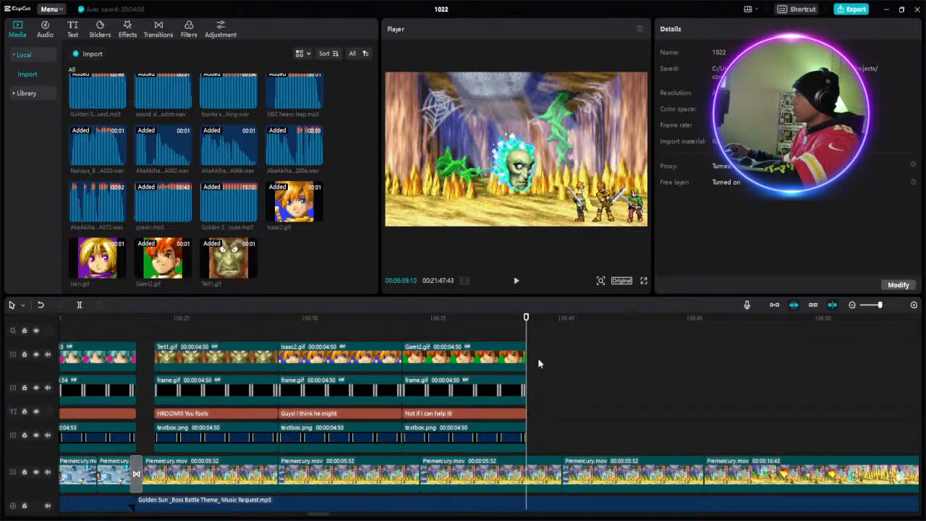
pyautogui.rightClick(543, 364)
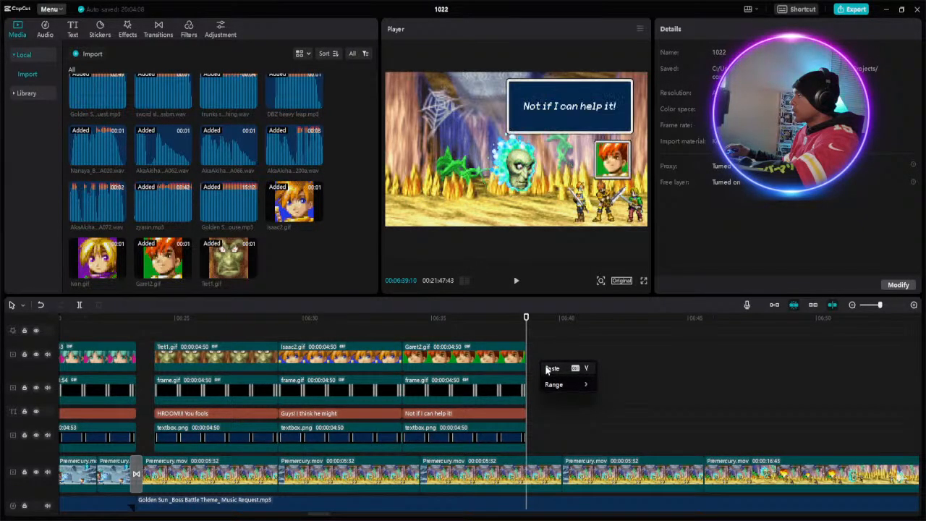
pyautogui.click(547, 369)
pyautogui.moveTo(555, 360); pyautogui.dragTo(543, 361)
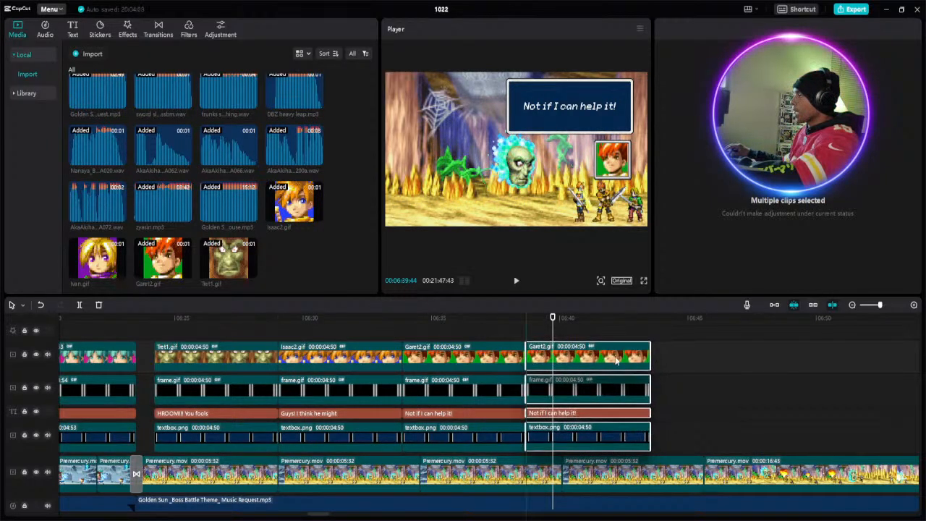
pyautogui.click(667, 355)
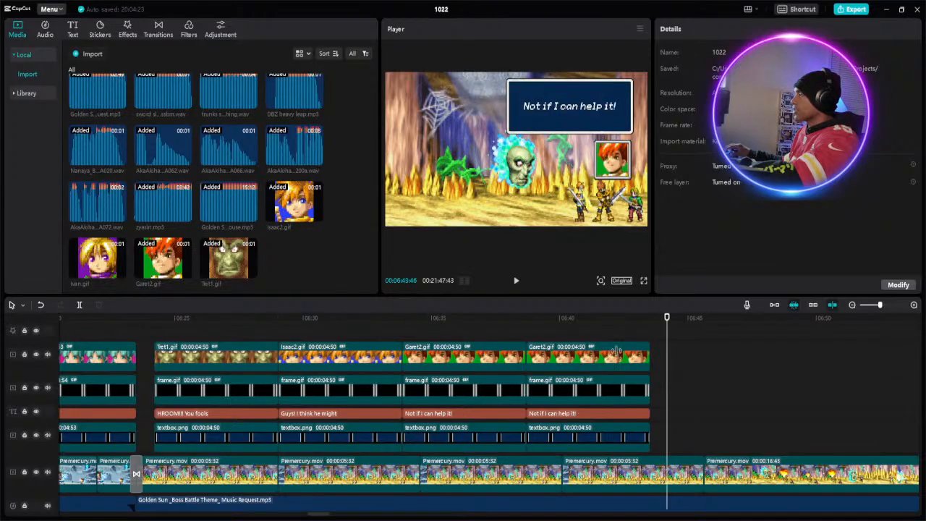
# - Fine-tune the horizontal position of the first Garet2.gif portrait inside its frame
pyautogui.click(619, 355)
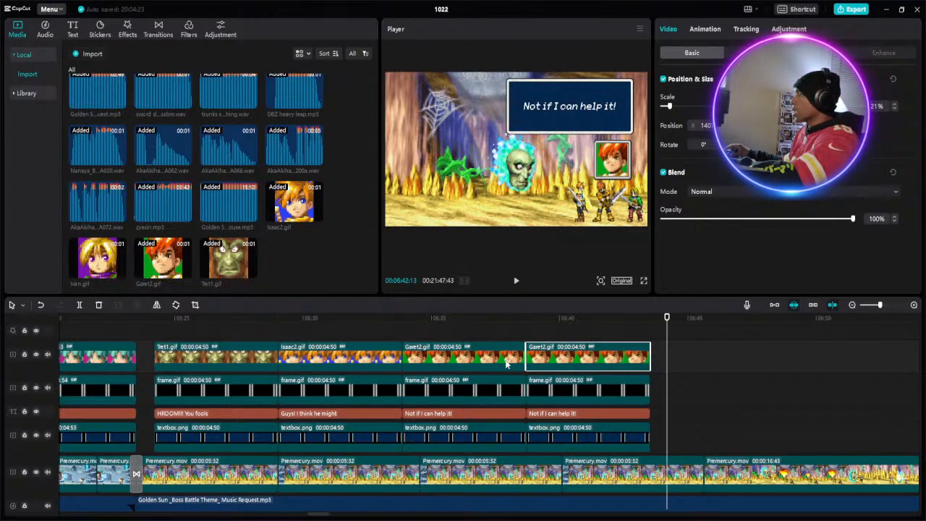
pyautogui.click(506, 362)
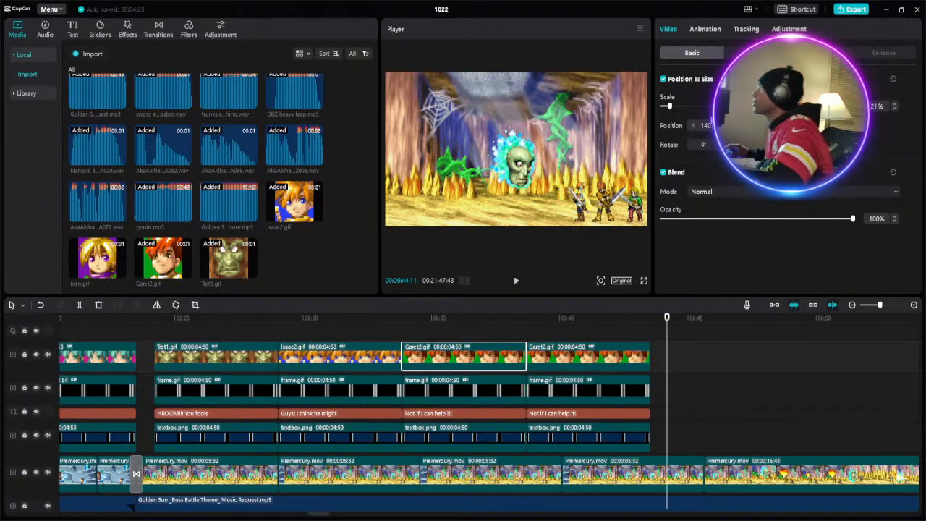
pyautogui.click(505, 325)
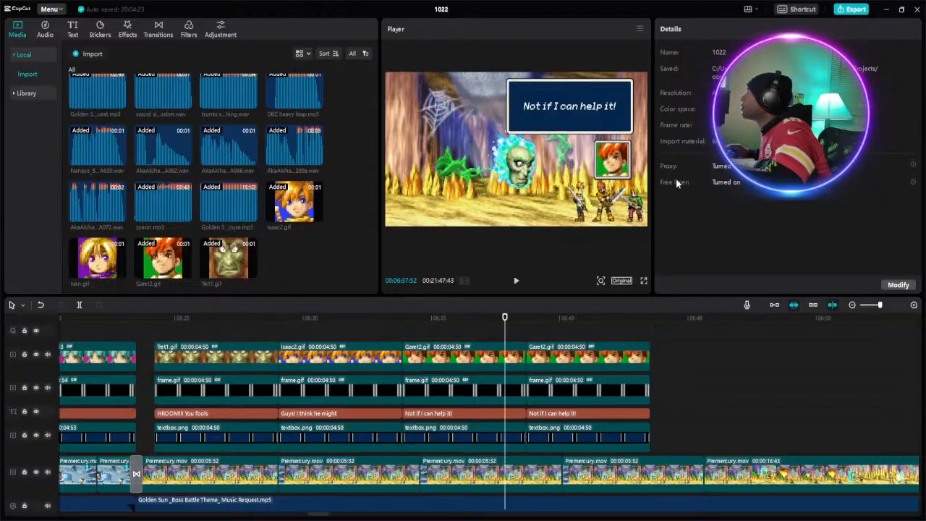
pyautogui.click(492, 358)
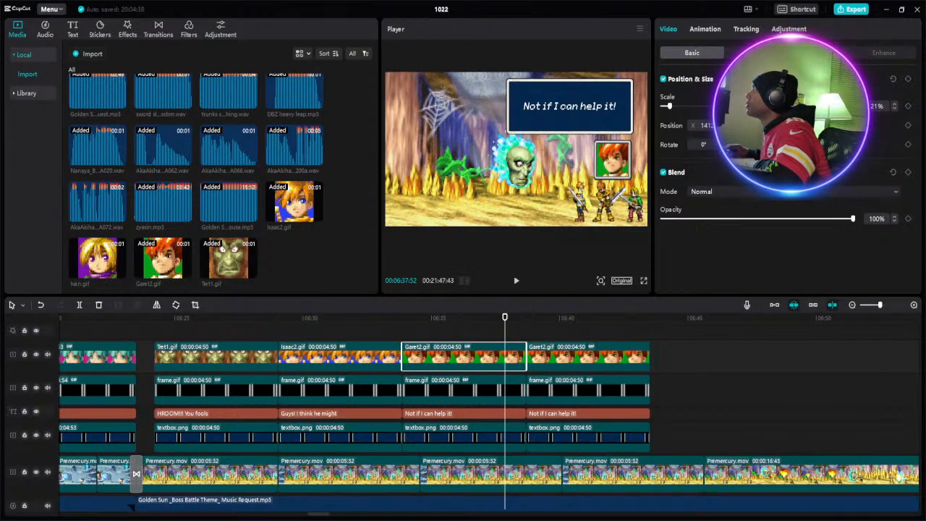
pyautogui.click(658, 351)
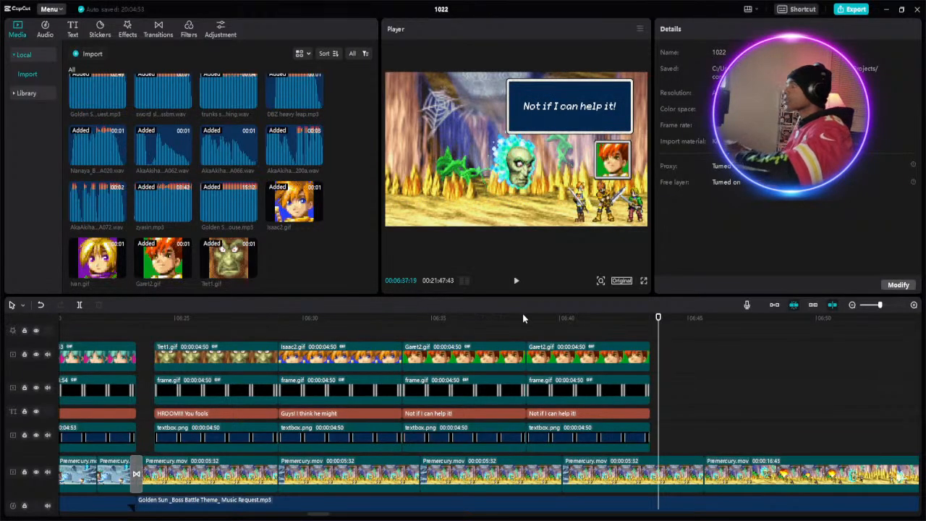
# - Replace the copied Garet2.gif portrait clip with Ivan.gif and extend it to match the frame clip's 00:00:04:50 length
pyautogui.click(553, 349)
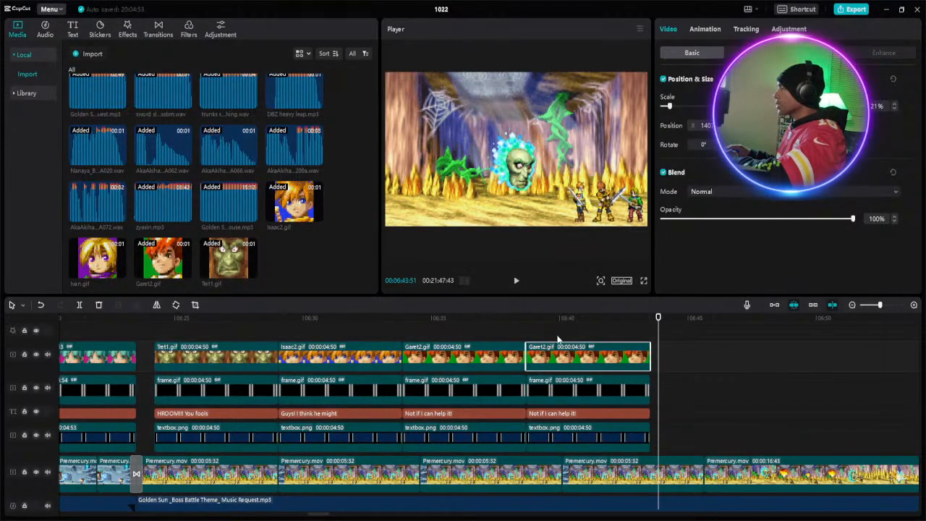
pyautogui.press('Delete')
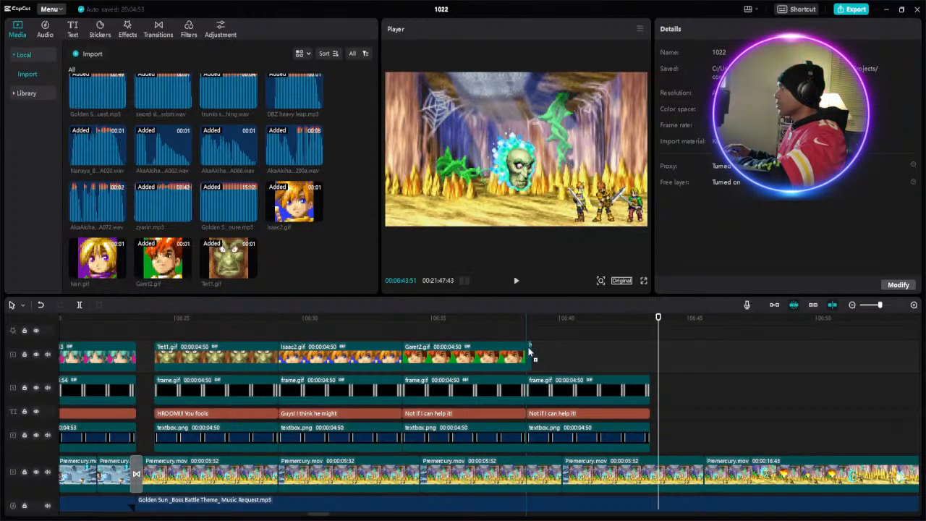
pyautogui.click(529, 354)
pyautogui.moveTo(532, 352); pyautogui.dragTo(648, 350)
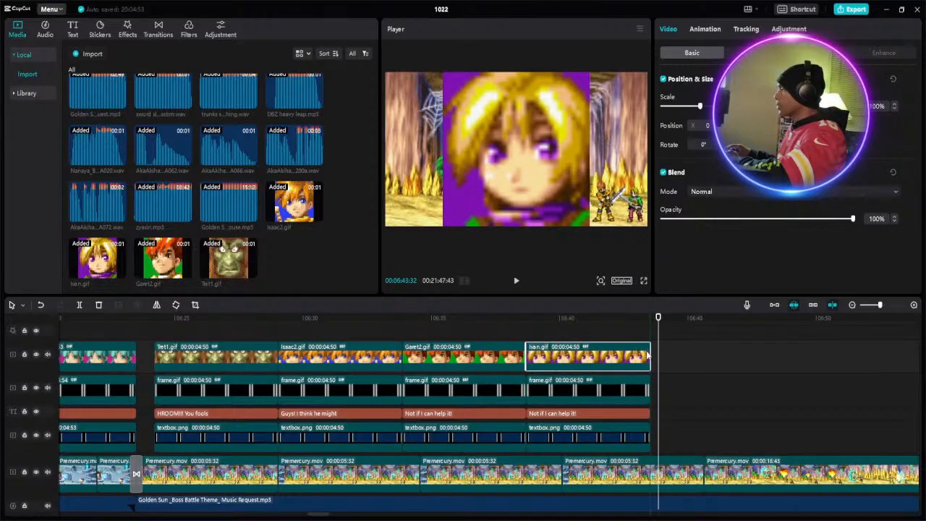
# - Reduce the Ivan.gif portrait's scale to 22% and place it inside the small portrait frame
pyautogui.click(600, 415)
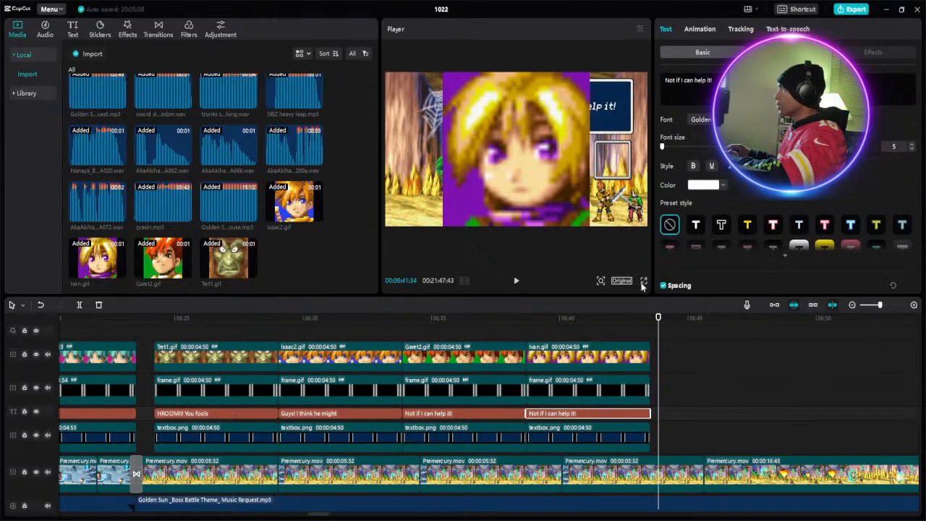
pyautogui.click(579, 318)
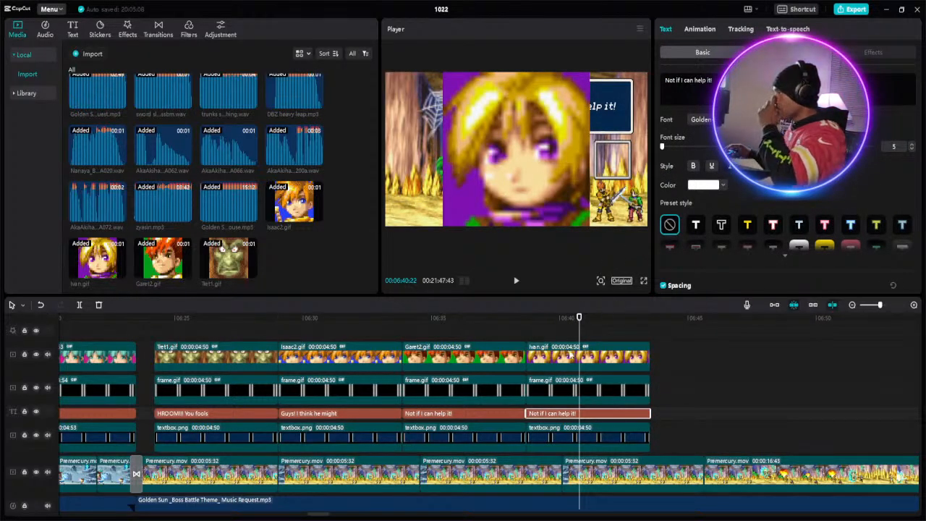
pyautogui.click(576, 351)
pyautogui.moveTo(682, 107); pyautogui.dragTo(669, 107)
pyautogui.moveTo(517, 153); pyautogui.dragTo(613, 159)
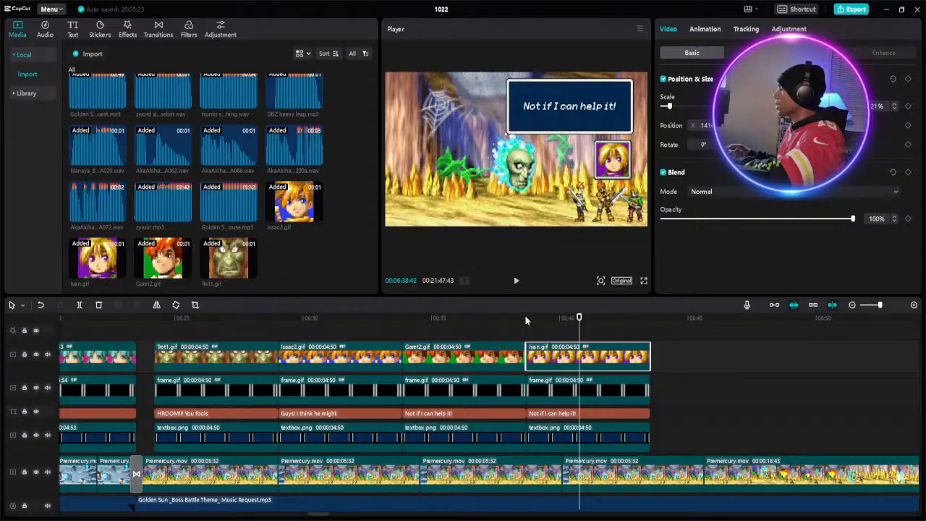
pyautogui.click(630, 383)
pyautogui.click(631, 364)
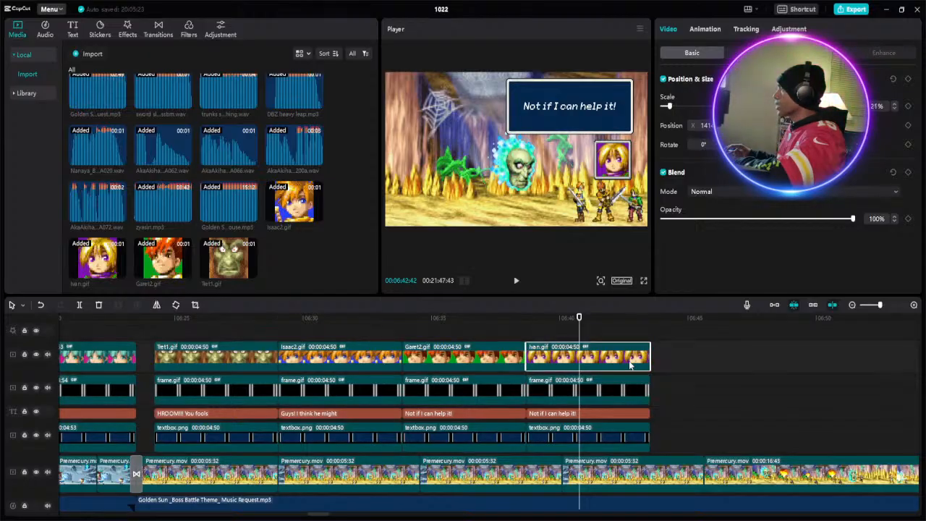
pyautogui.click(895, 104)
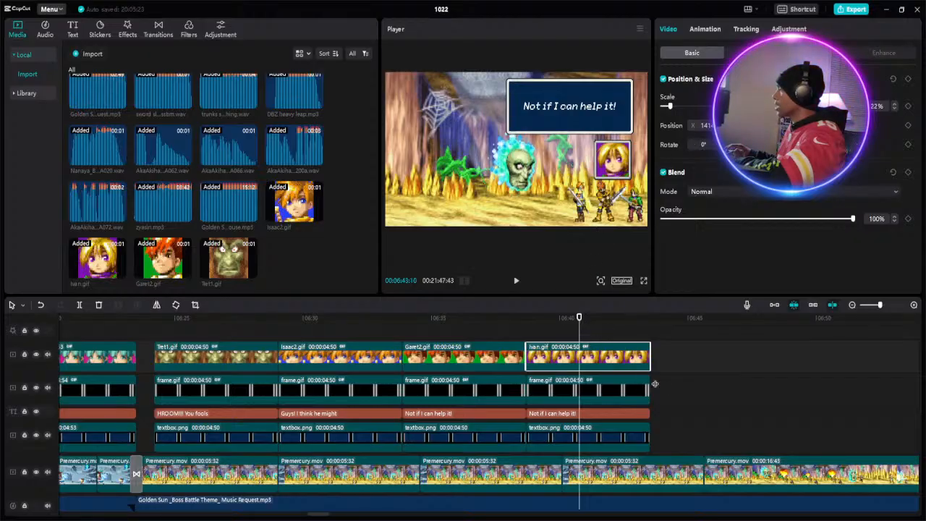
# - Replace the copied caption in the Ivan.gif section at about 06:40 with "Wait! I have a plan."
pyautogui.click(513, 322)
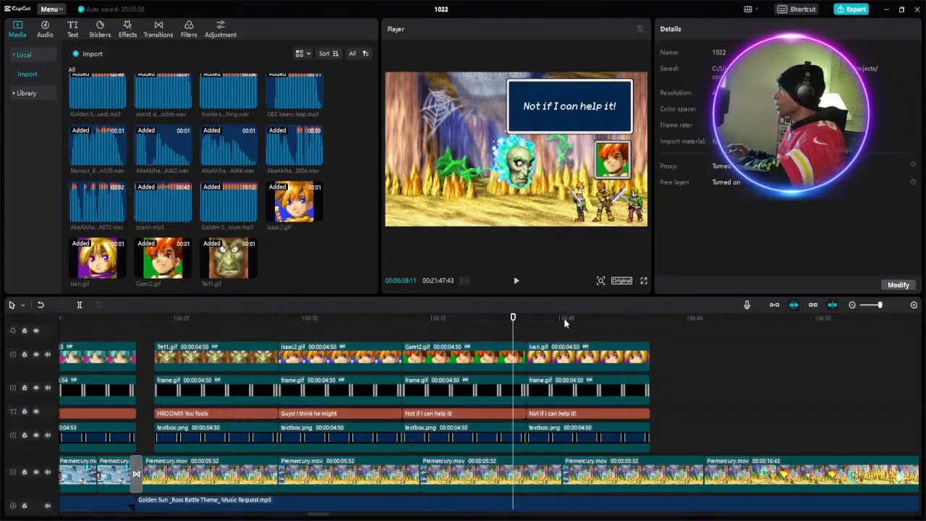
pyautogui.click(564, 319)
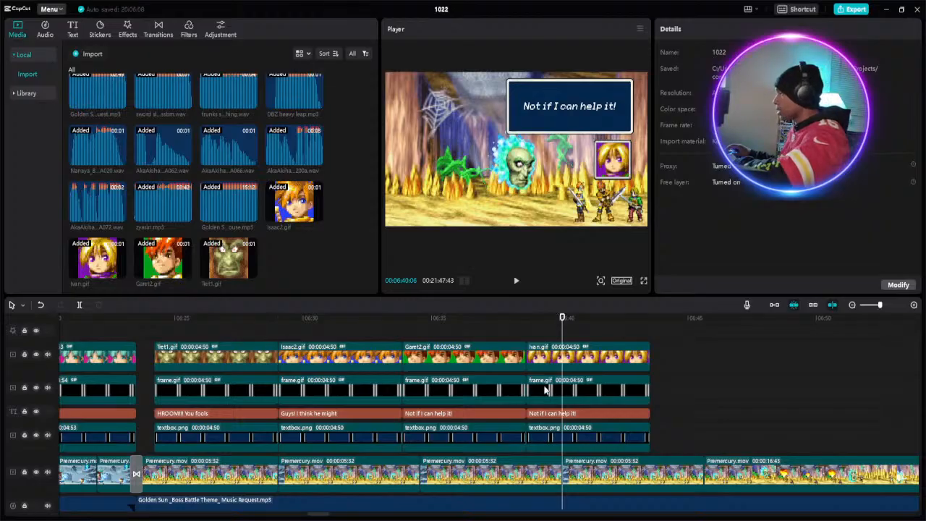
pyautogui.click(553, 412)
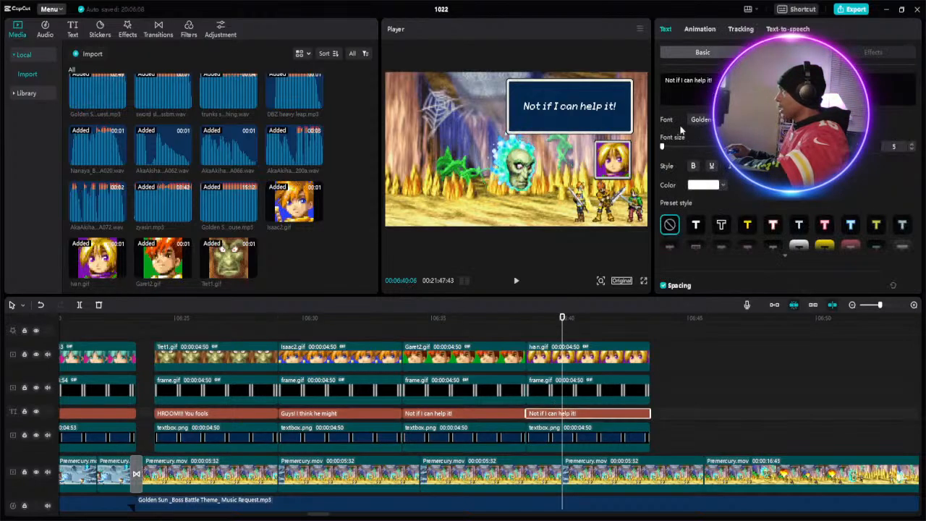
pyautogui.click(665, 81)
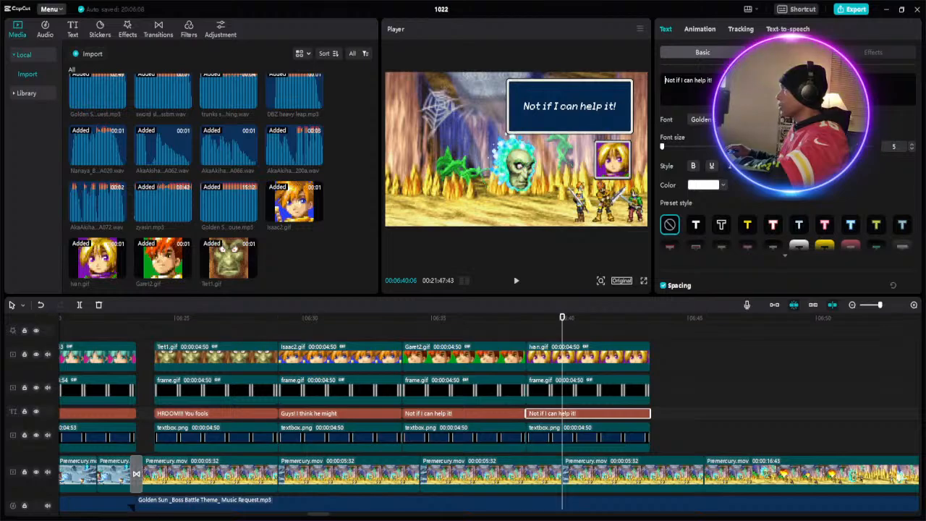
pyautogui.hotkey('ctrl', 'a')
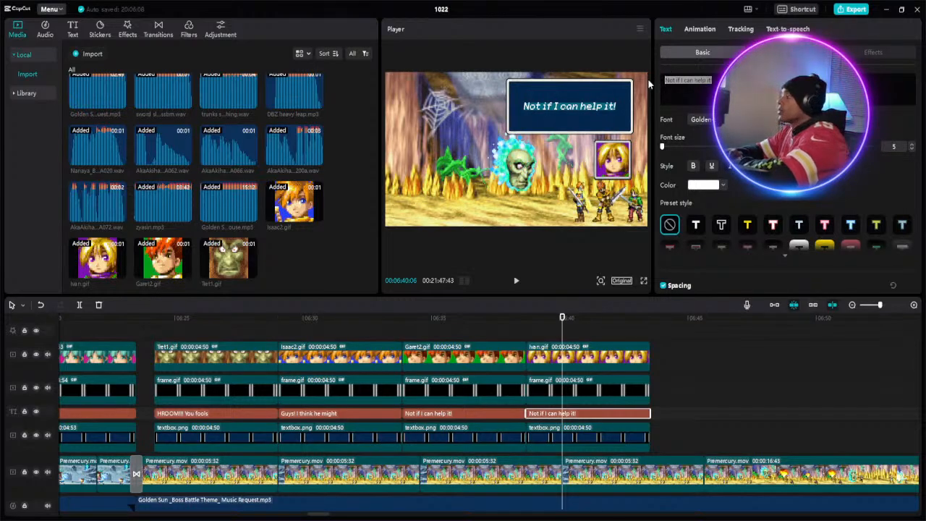
pyautogui.write('W')
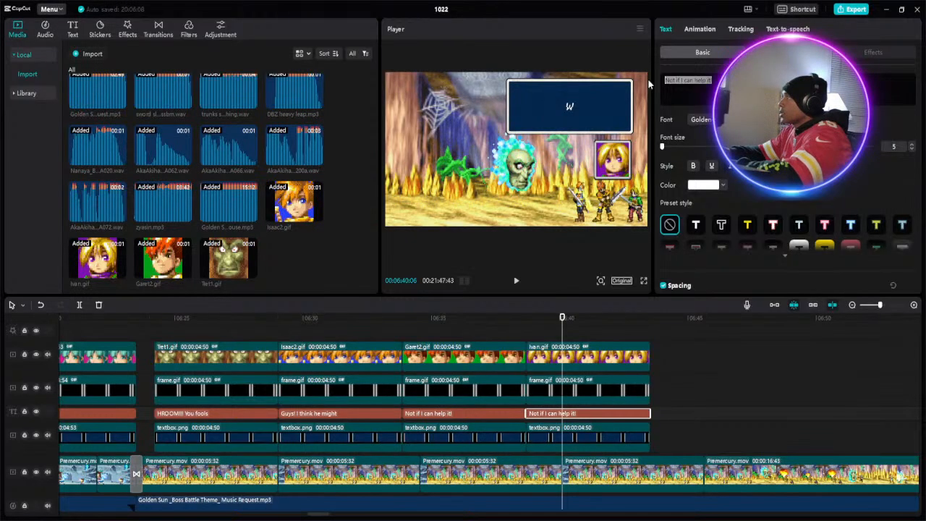
pyautogui.write('ait')
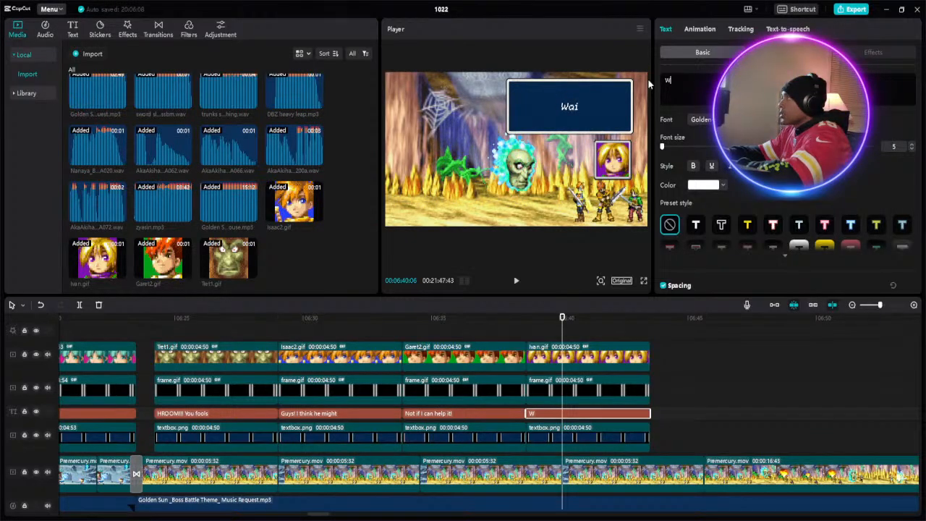
pyautogui.write('!')
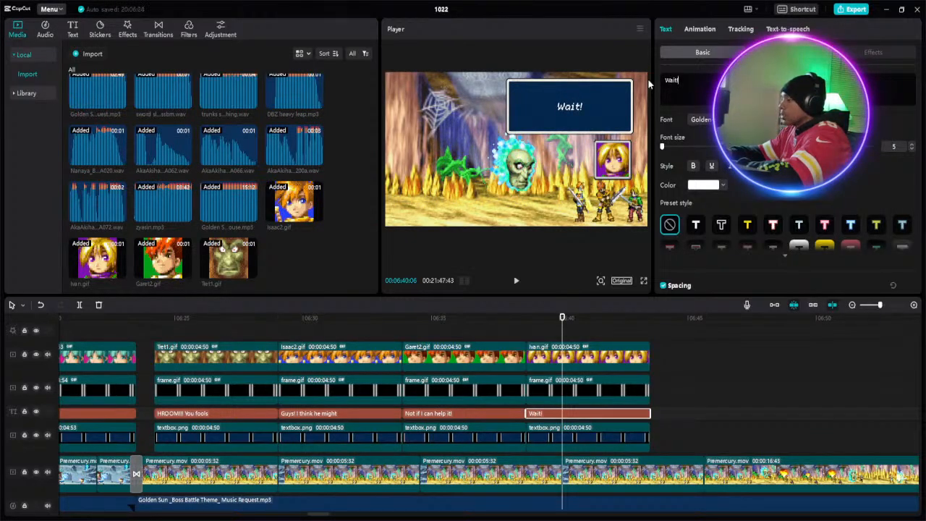
pyautogui.write(' I')
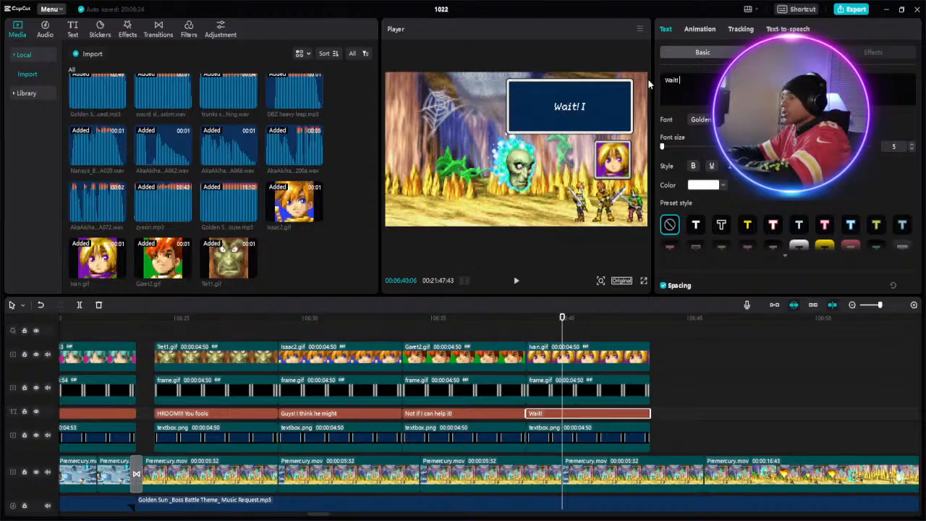
pyautogui.write(' h')
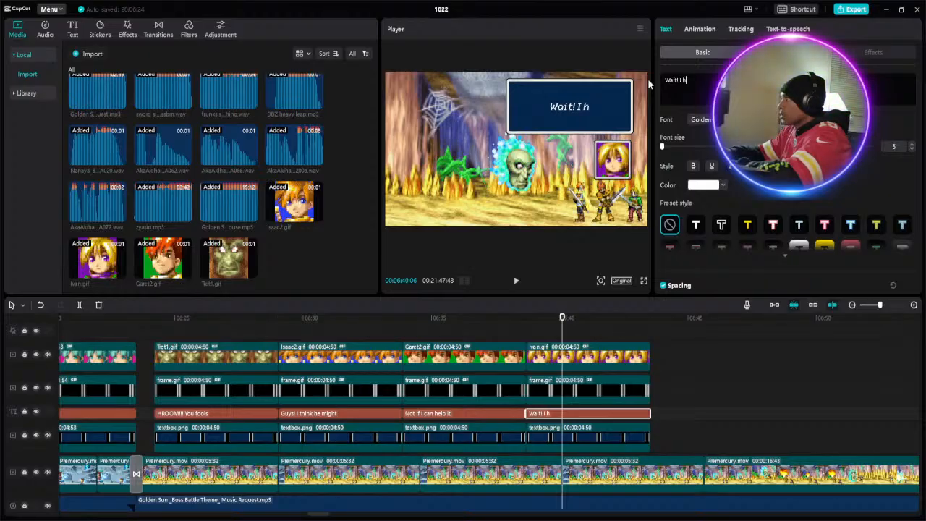
pyautogui.write('ave a')
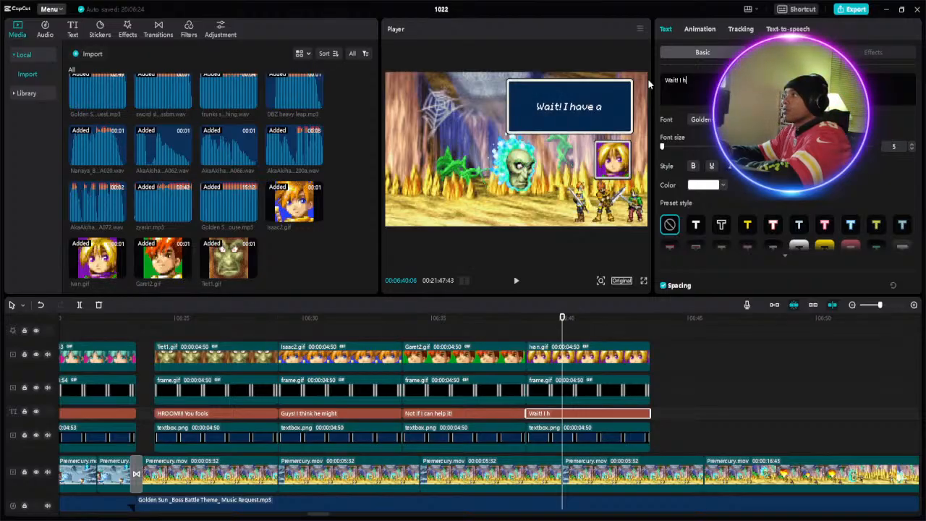
pyautogui.write(' plan')
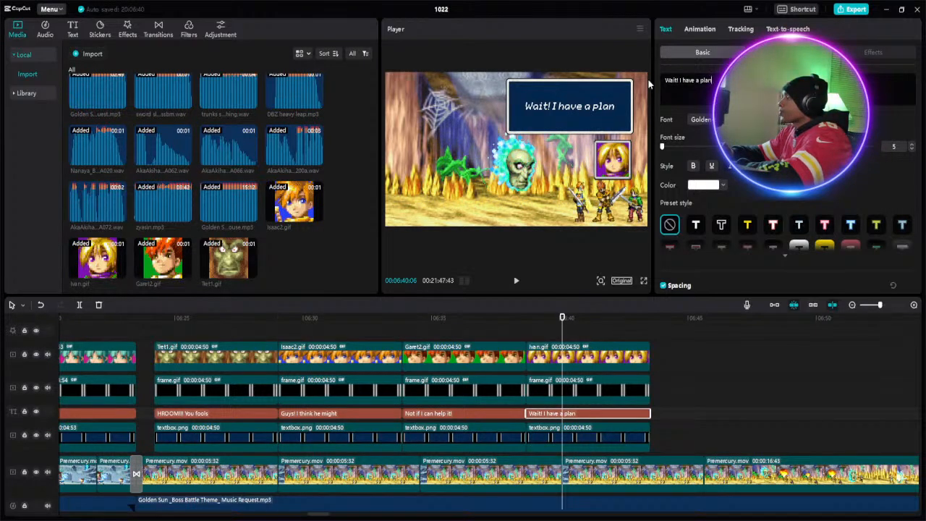
pyautogui.write('.')
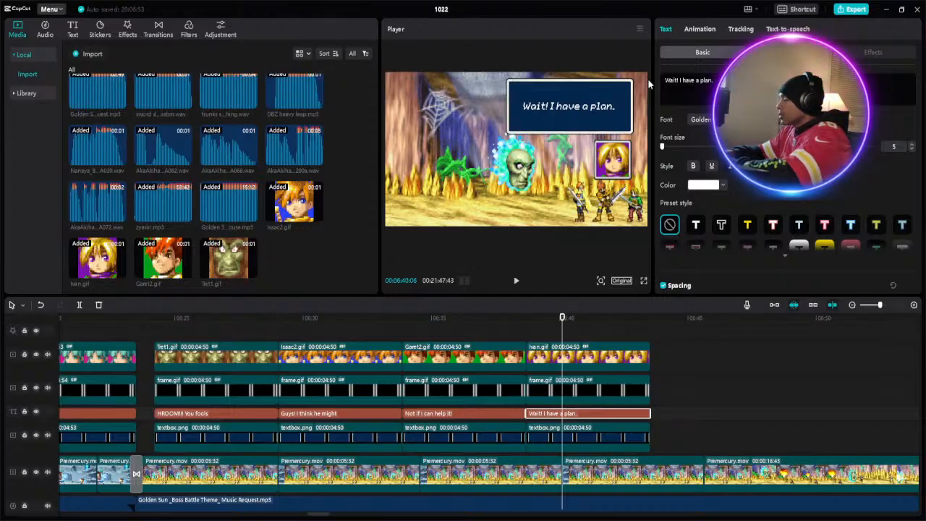
pyautogui.write(' Tho')
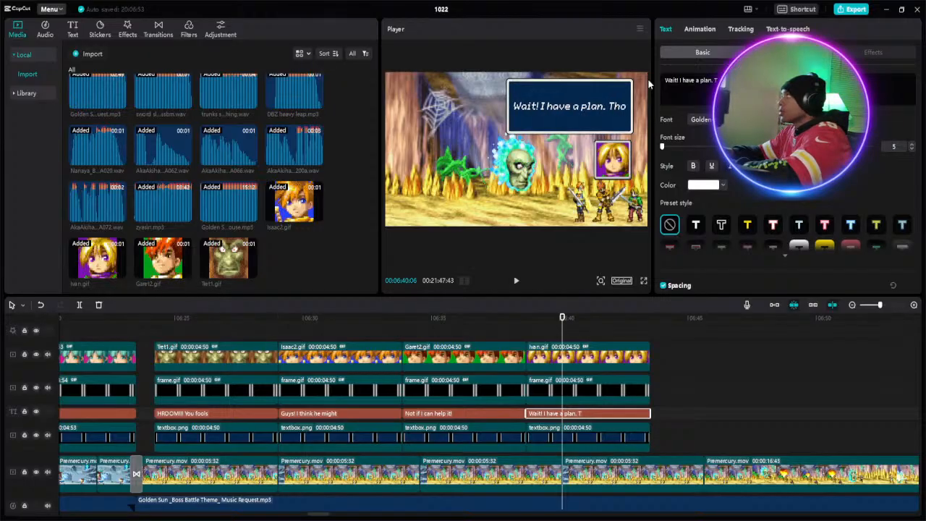
pyautogui.write('se')
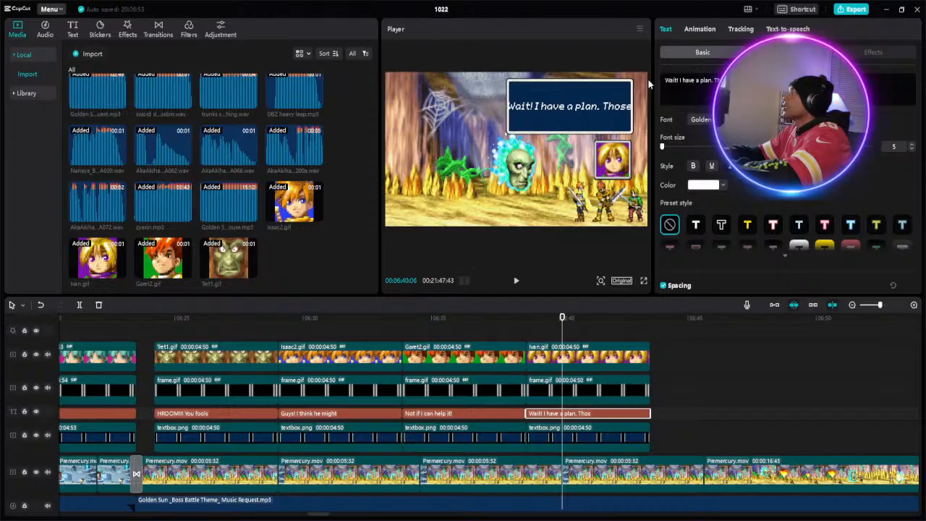
pyautogui.write(' s')
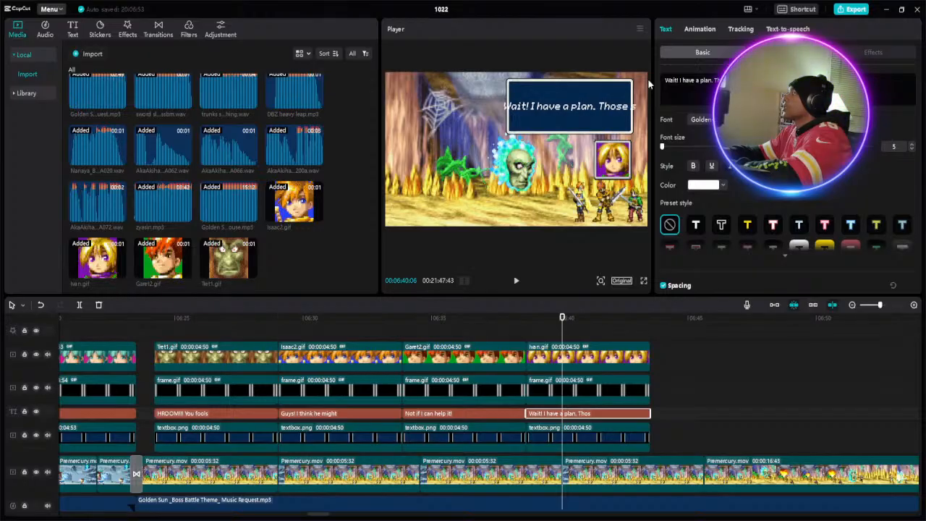
pyautogui.write('po')
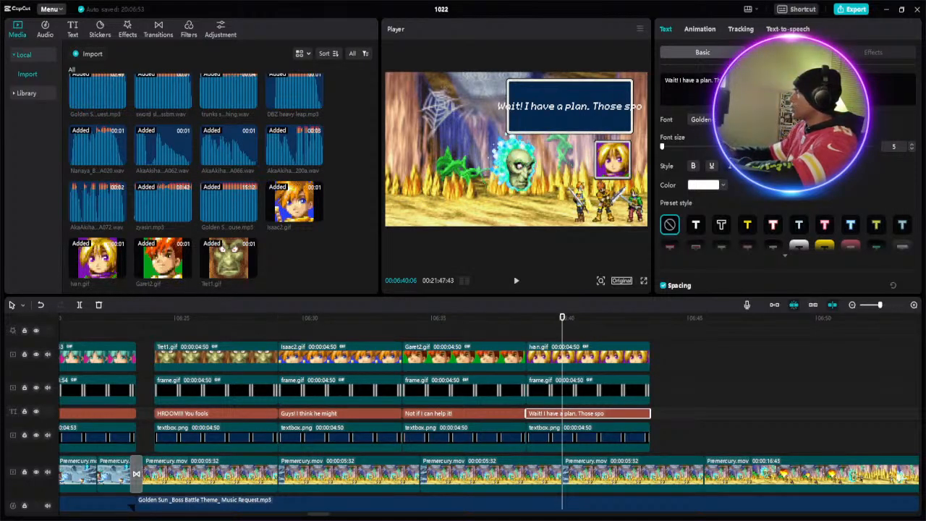
# - Append "Those" to the Ivan.gif section's caption and start a second line after it with "spo"
pyautogui.press('Left')
pyautogui.press('Left')
pyautogui.press('Left')
pyautogui.press('Return')
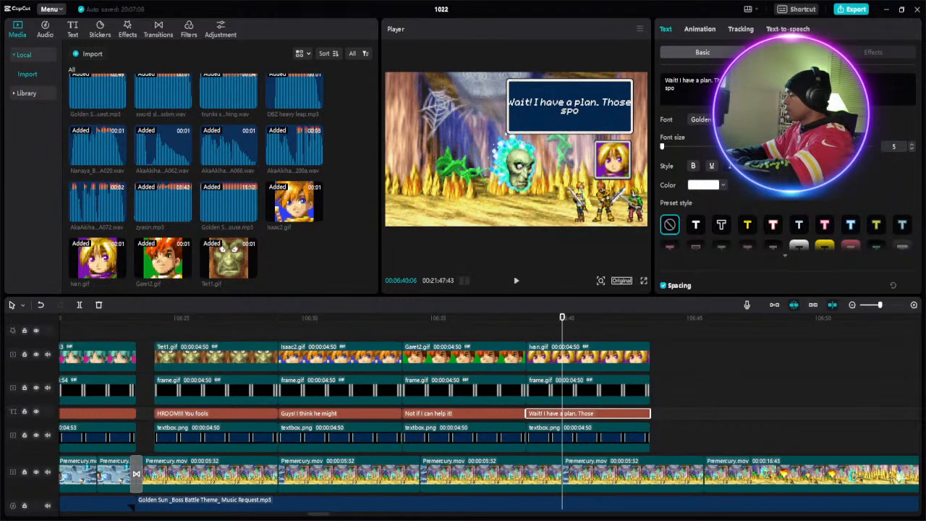
pyautogui.write('res')
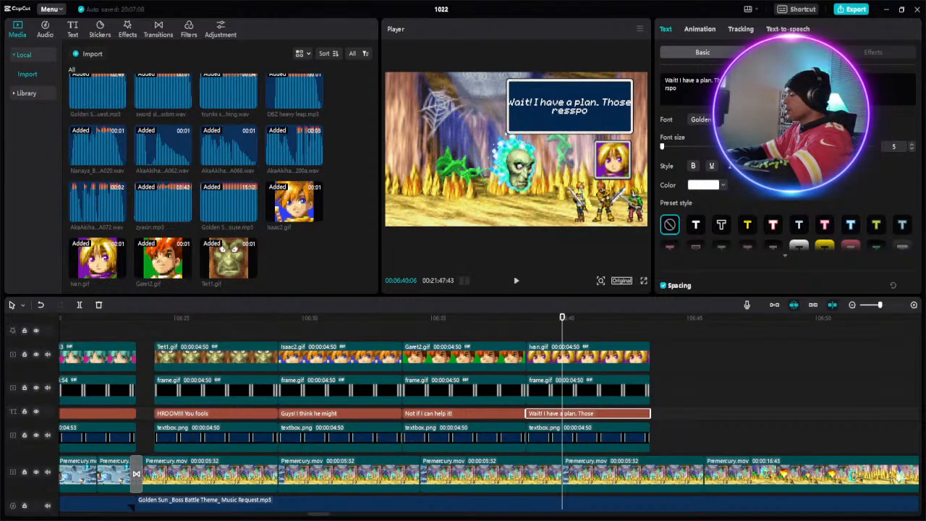
pyautogui.write(' m')
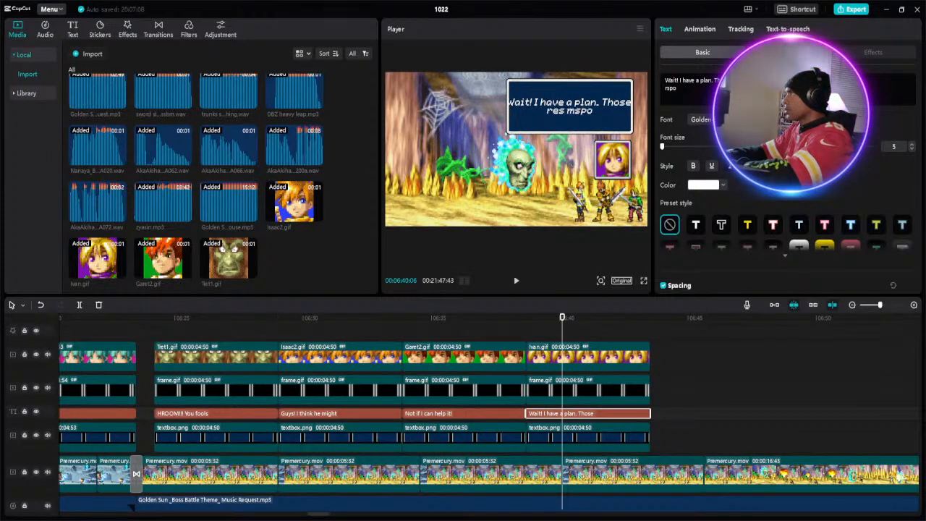
pyautogui.write('us')
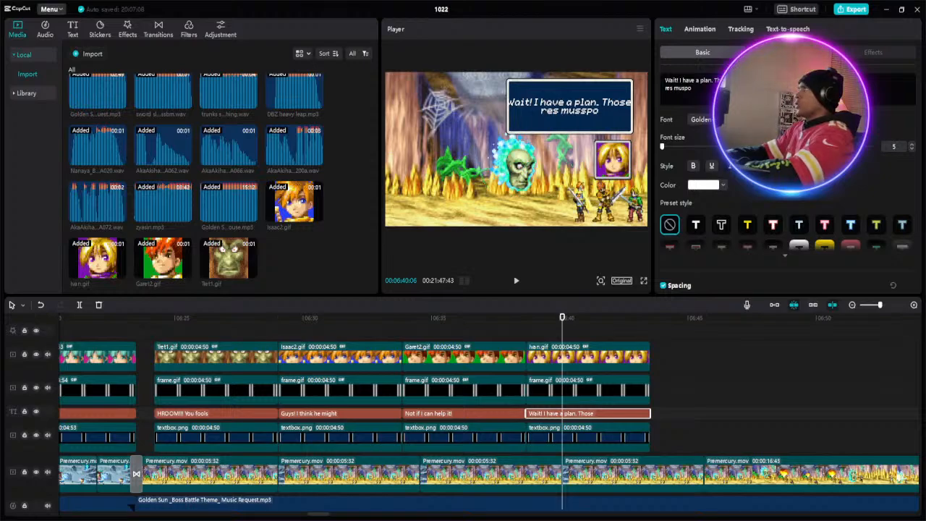
pyautogui.write('t')
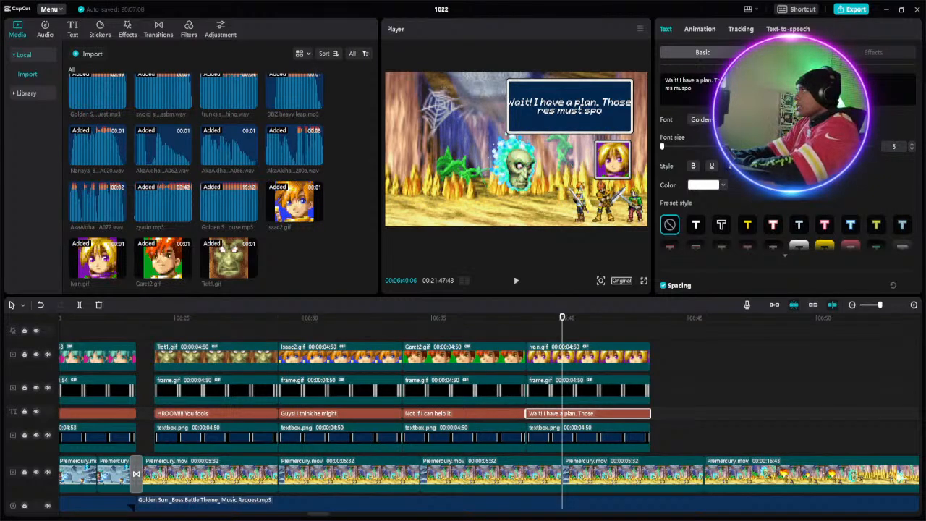
pyautogui.write(' be')
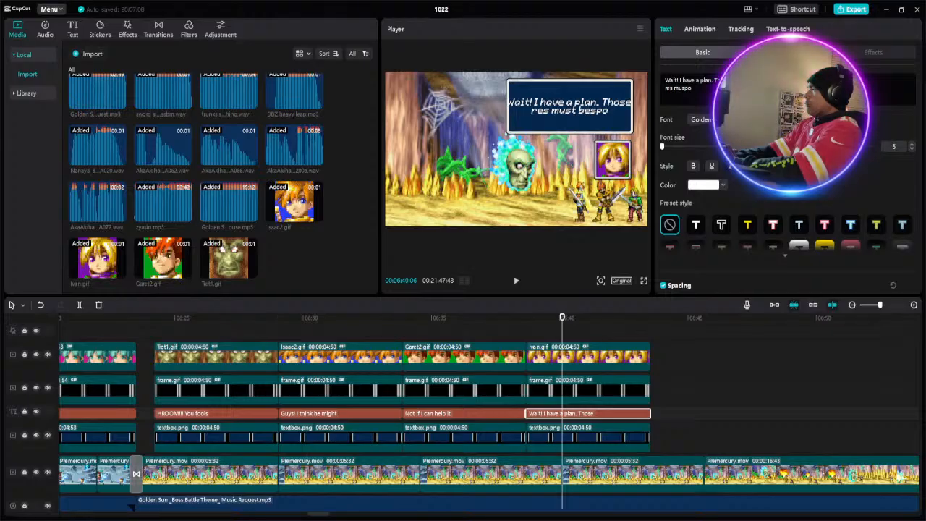
pyautogui.write(' flor')
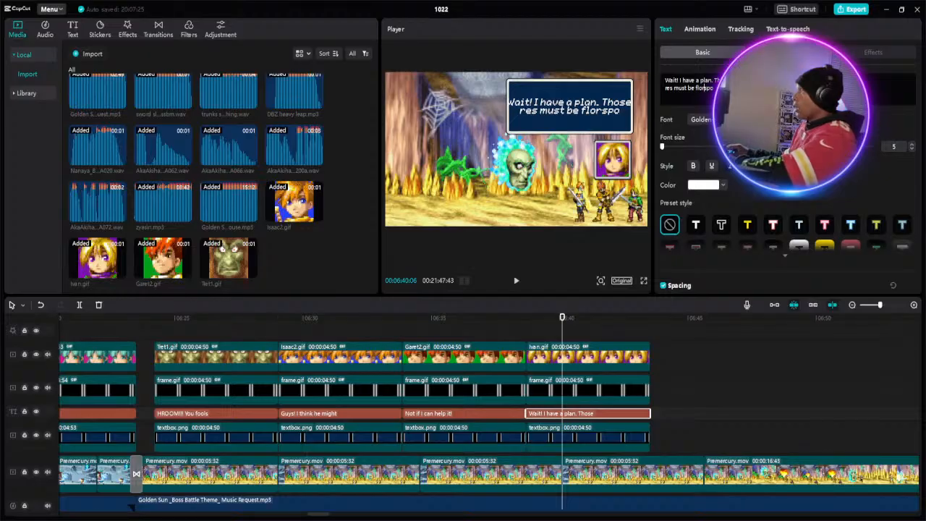
pyautogui.moveTo(714, 88); pyautogui.dragTo(664, 89)
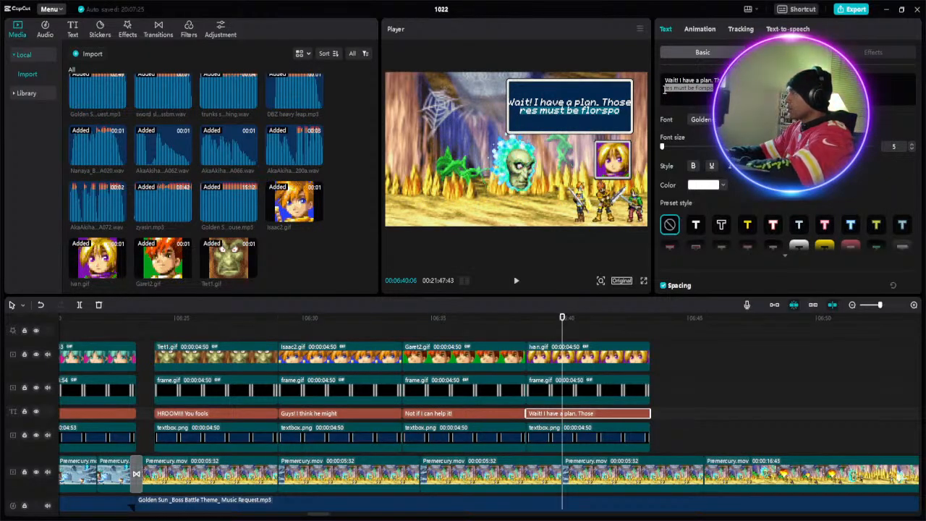
pyautogui.press('BackSpace')
# - Write "spores must be flora!" as the second line of the Ivan.gif section's caption
pyautogui.write('po')
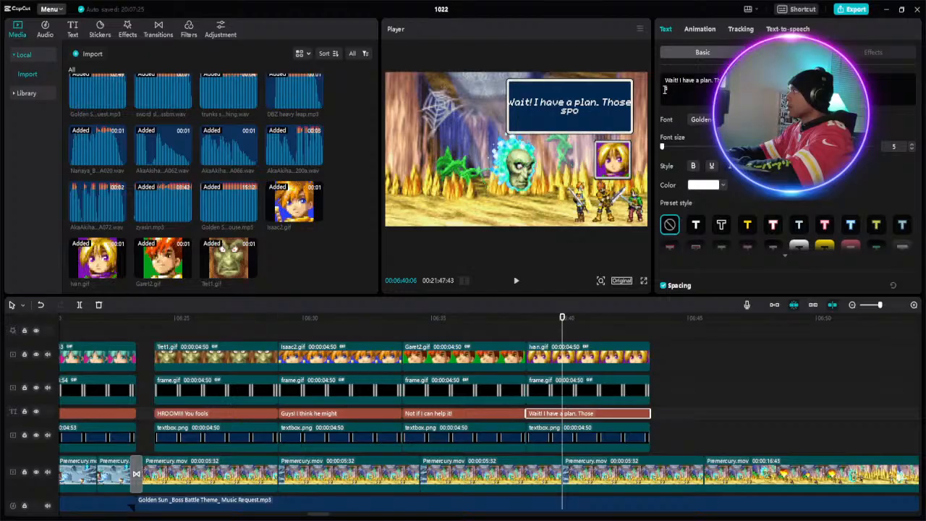
pyautogui.write('r')
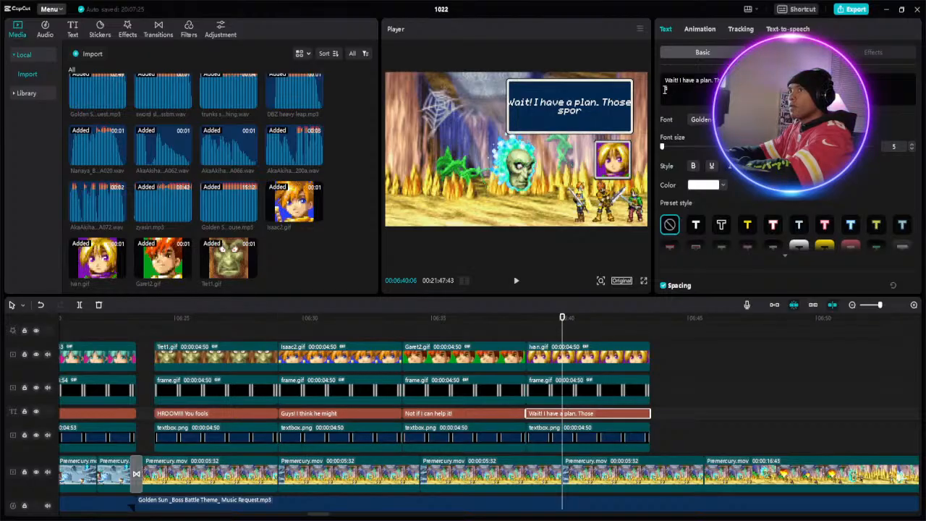
pyautogui.write('e')
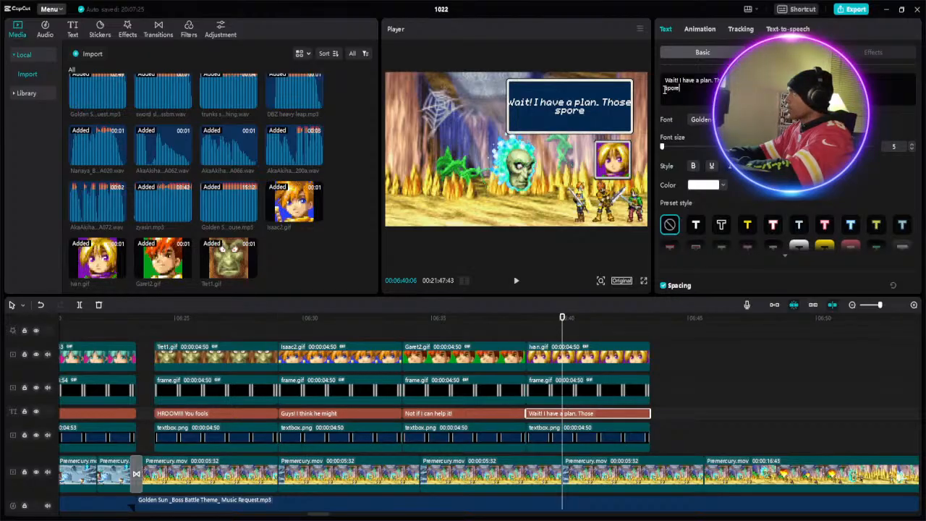
pyautogui.write('s')
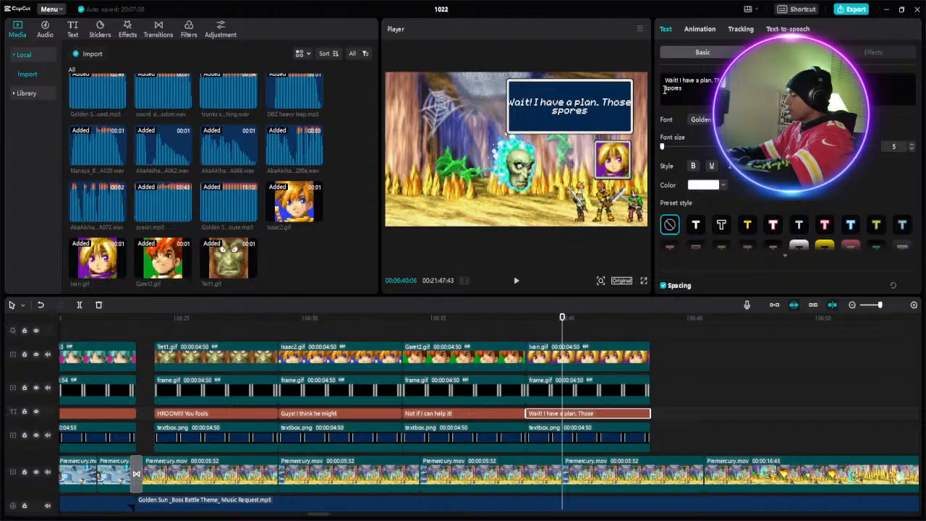
pyautogui.write(' m')
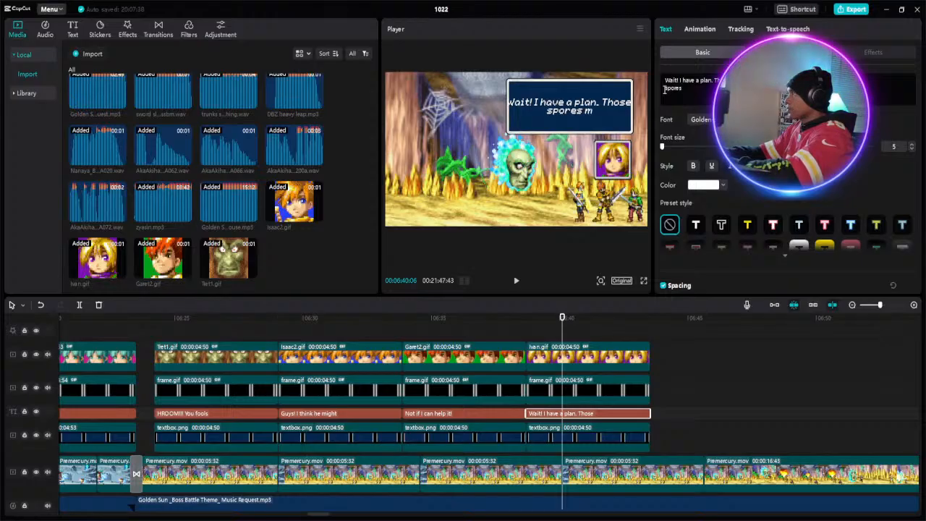
pyautogui.write('ust')
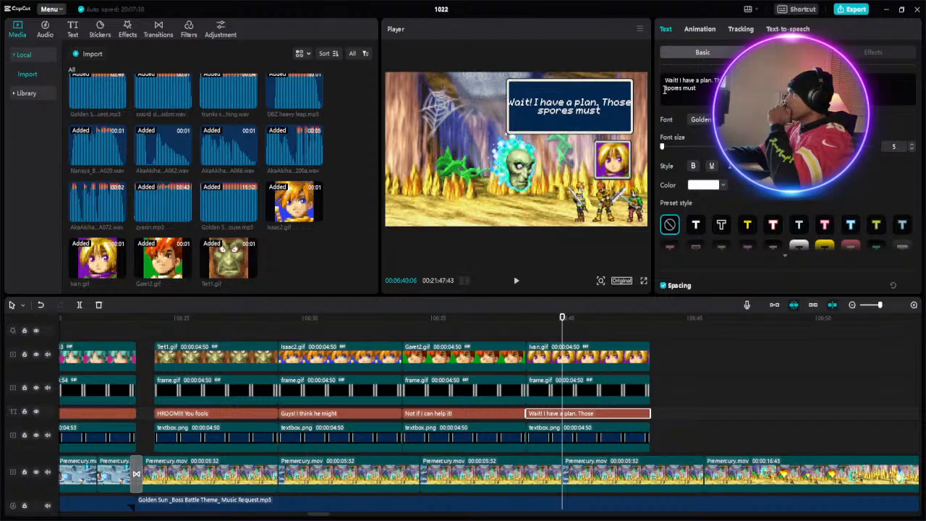
pyautogui.write(' be')
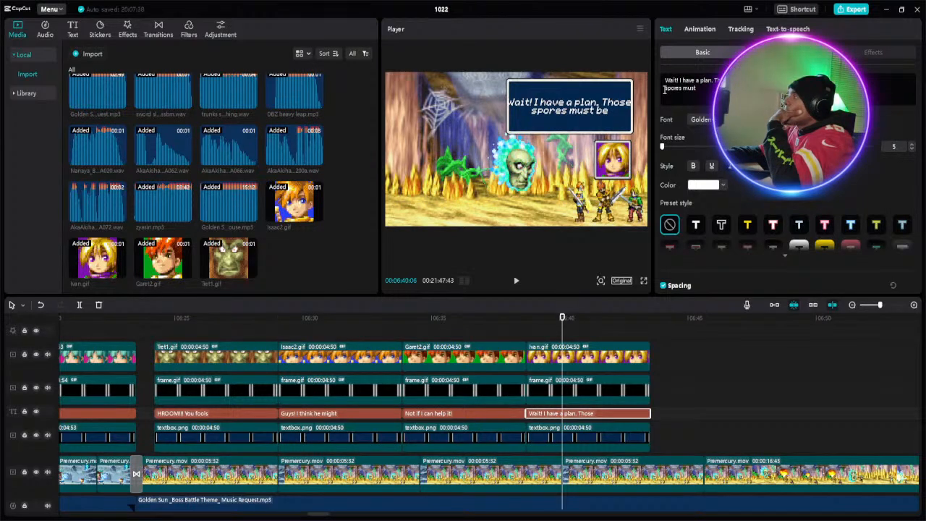
pyautogui.write(' f')
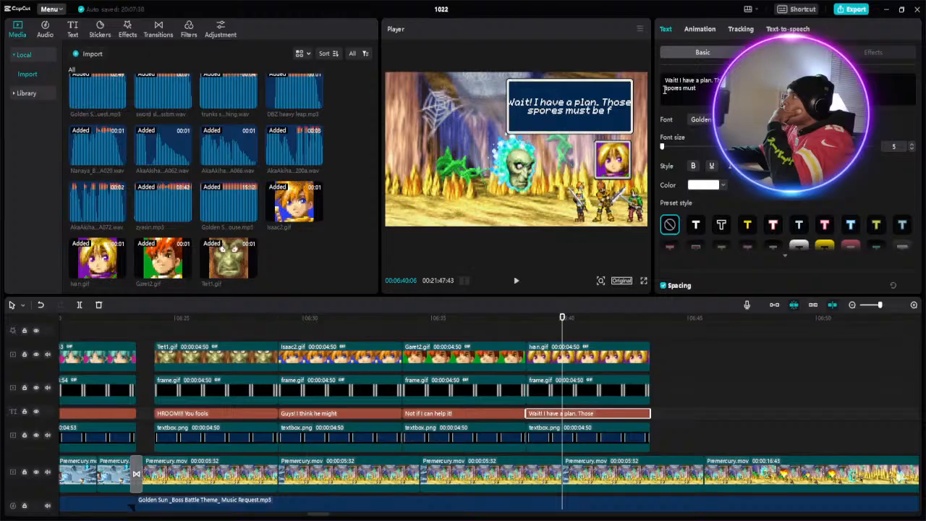
pyautogui.write('lora')
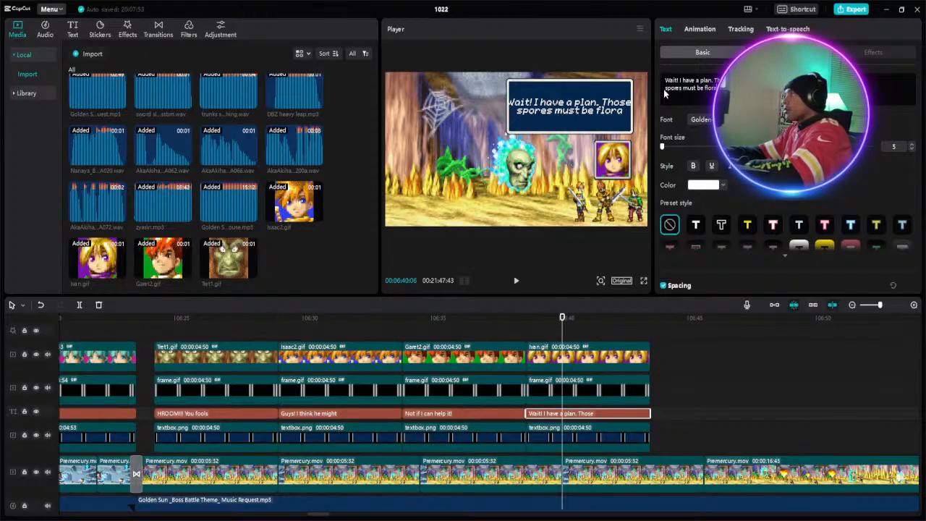
pyautogui.write('!')
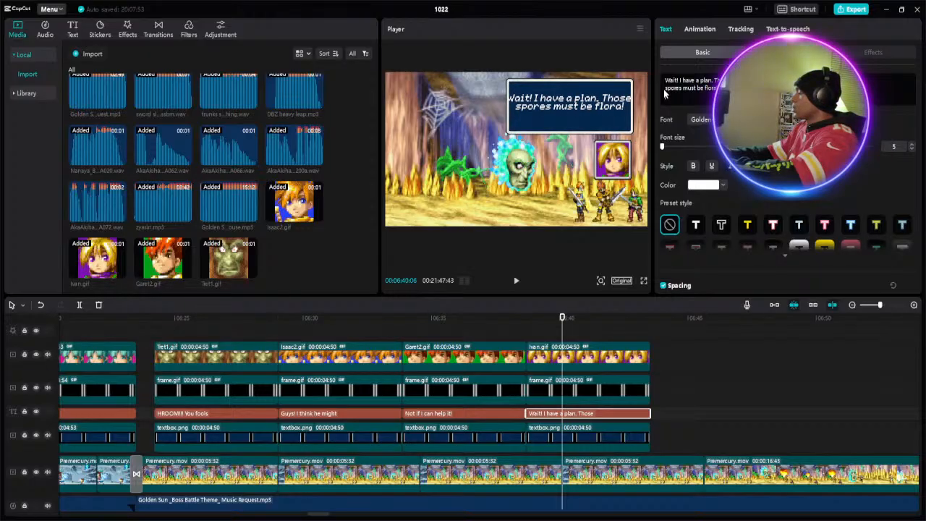
# - Add "Garet burn them!" as the third line of the Ivan.gif section's caption
pyautogui.press('Return')
pyautogui.write('Ga')
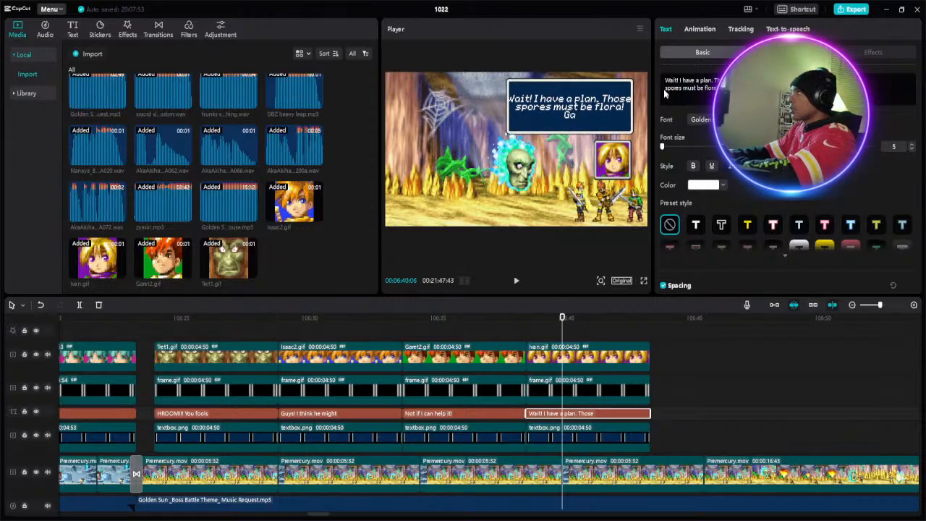
pyautogui.write('re')
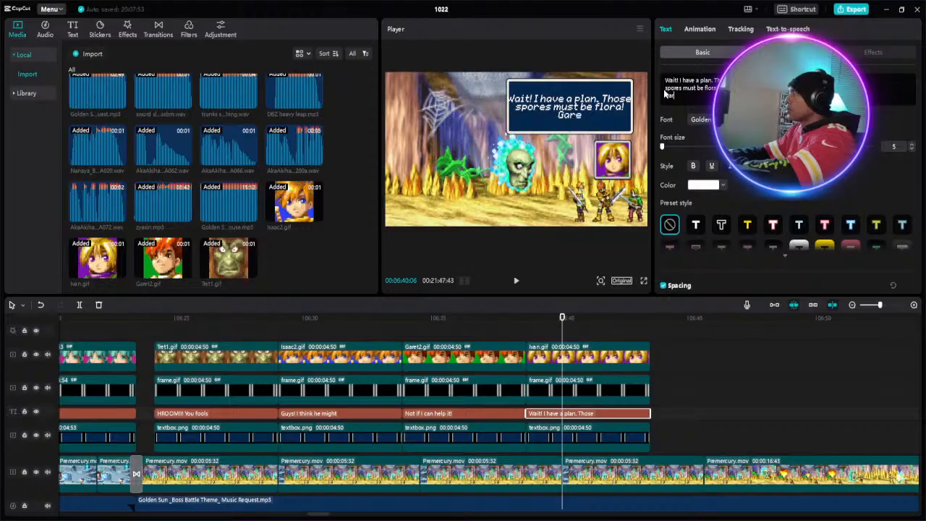
pyautogui.write('t')
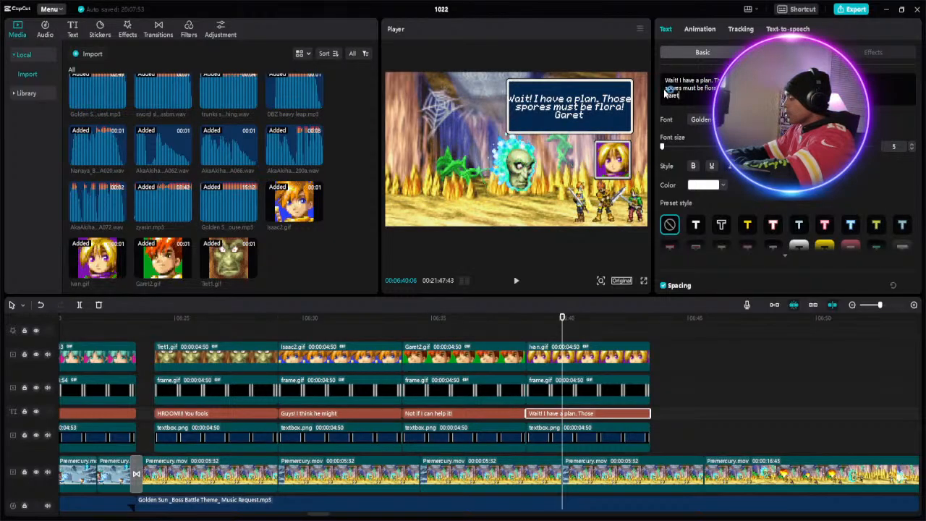
pyautogui.write(' bu')
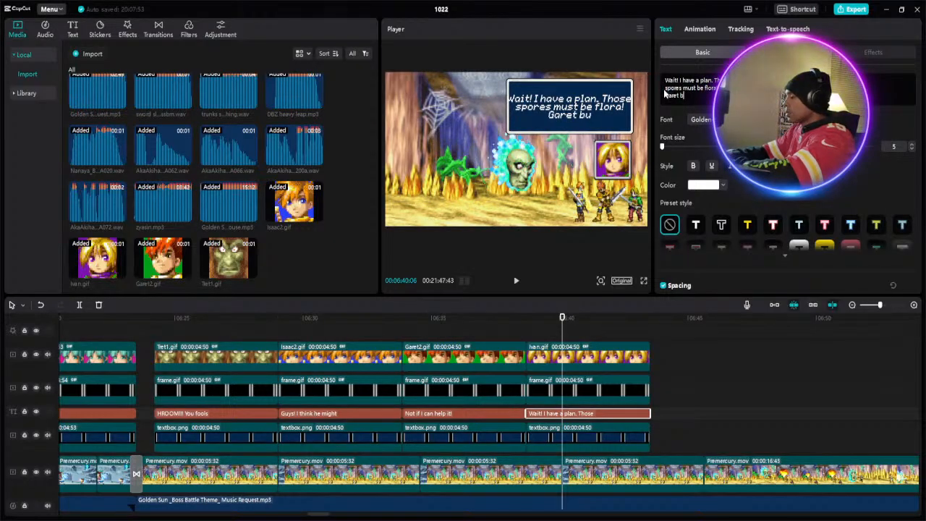
pyautogui.write('rn')
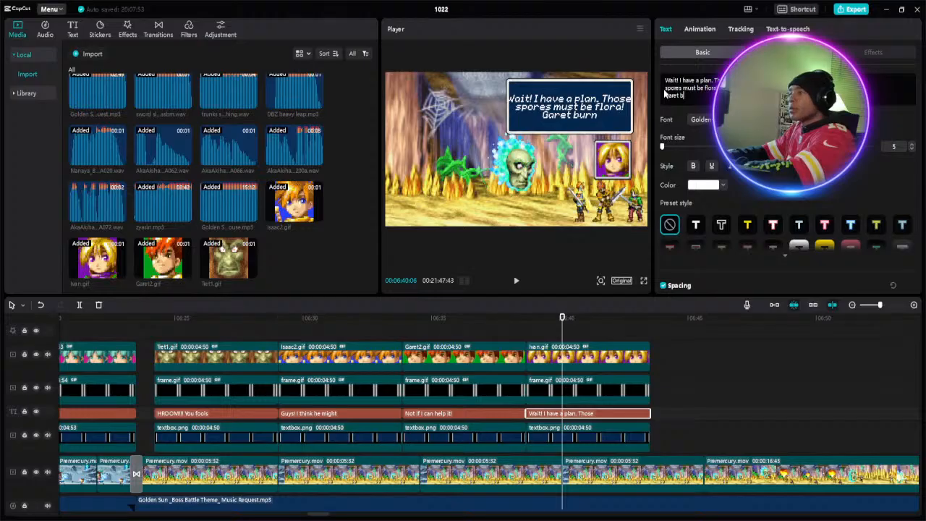
pyautogui.write(' t')
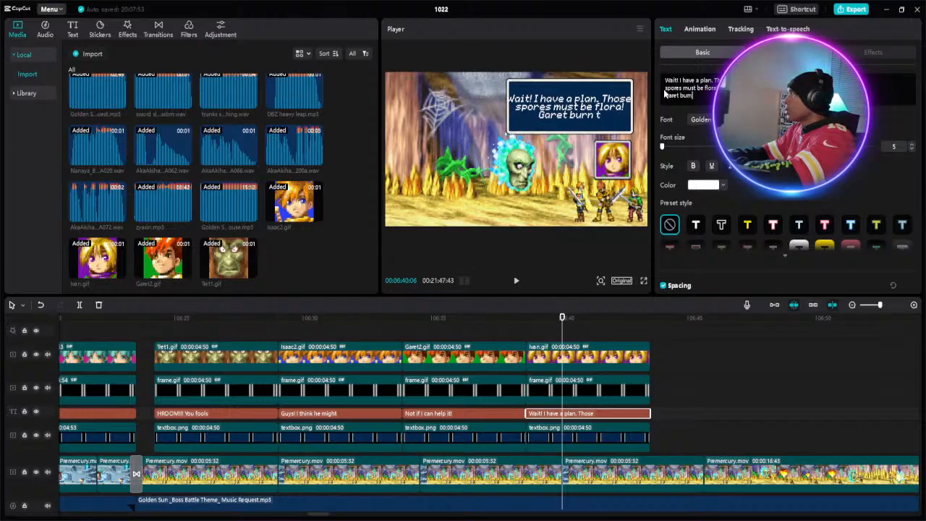
pyautogui.write('hem')
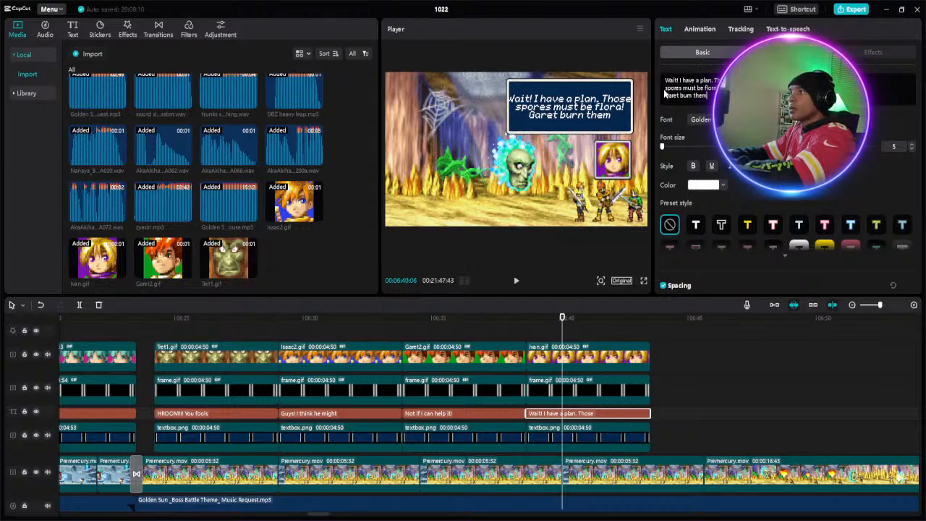
pyautogui.write('!')
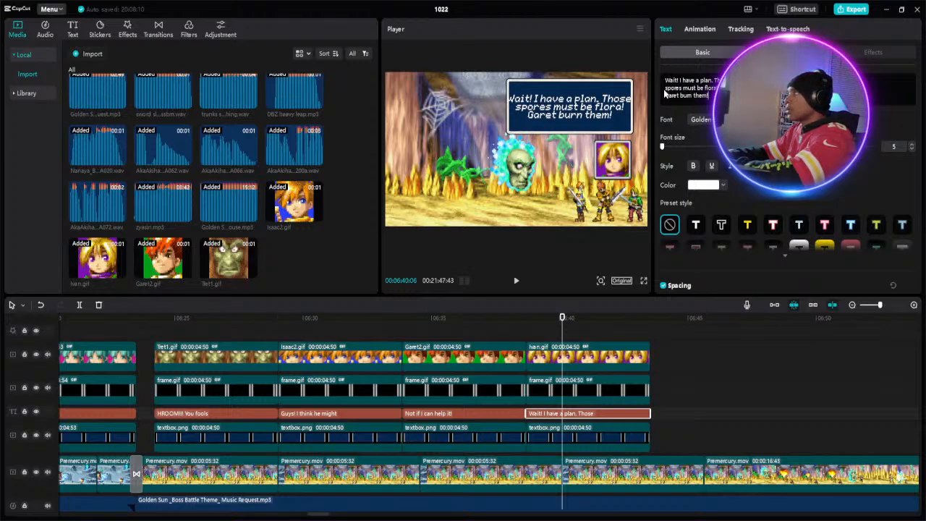
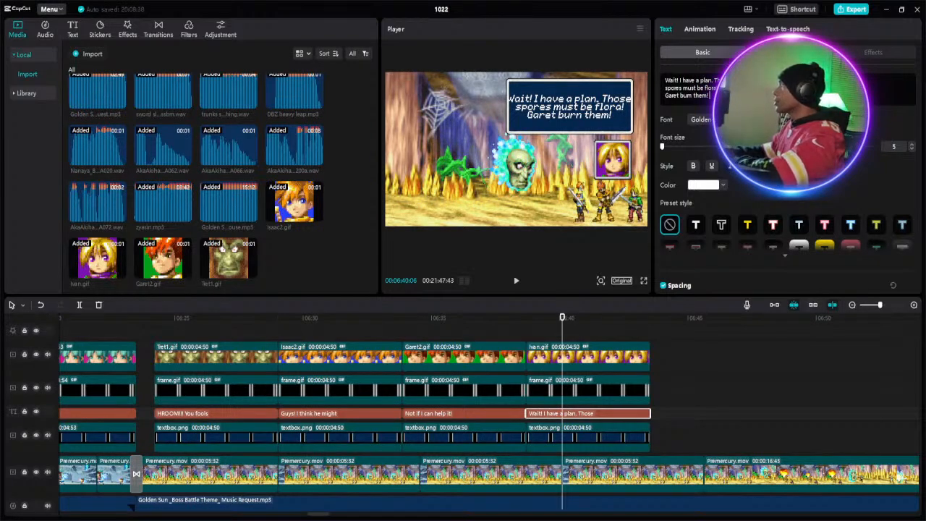
# - Add "Isaac can you distract" and "him!?!" as the fourth and fifth lines of the Ivan.gif section's caption
pyautogui.press('Return')
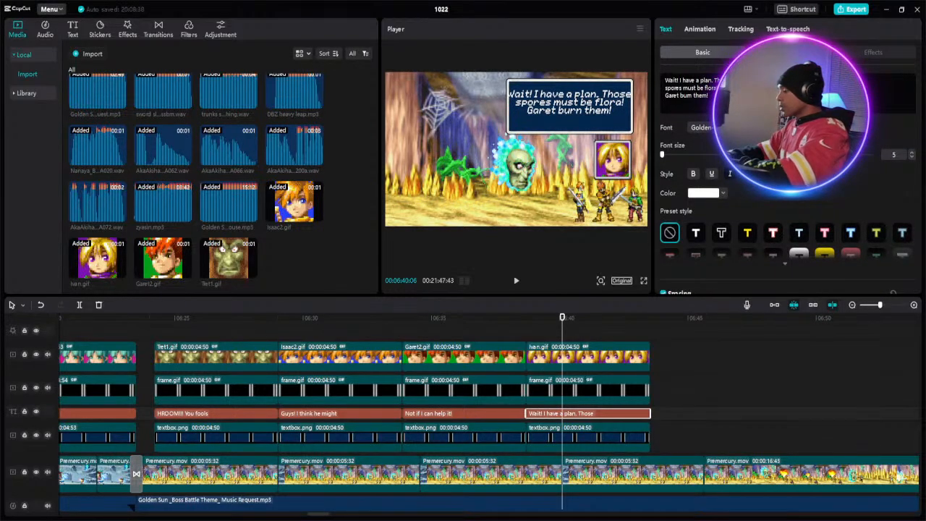
pyautogui.write('Is')
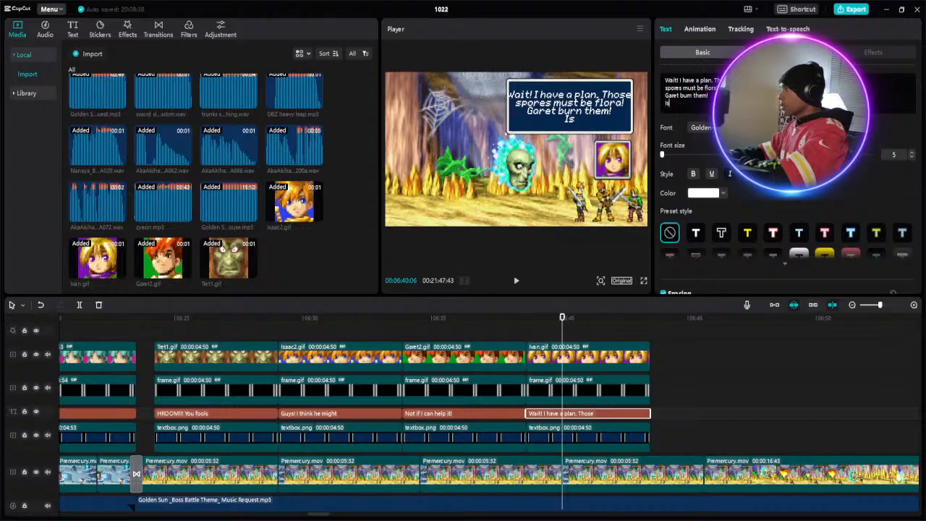
pyautogui.write('aa')
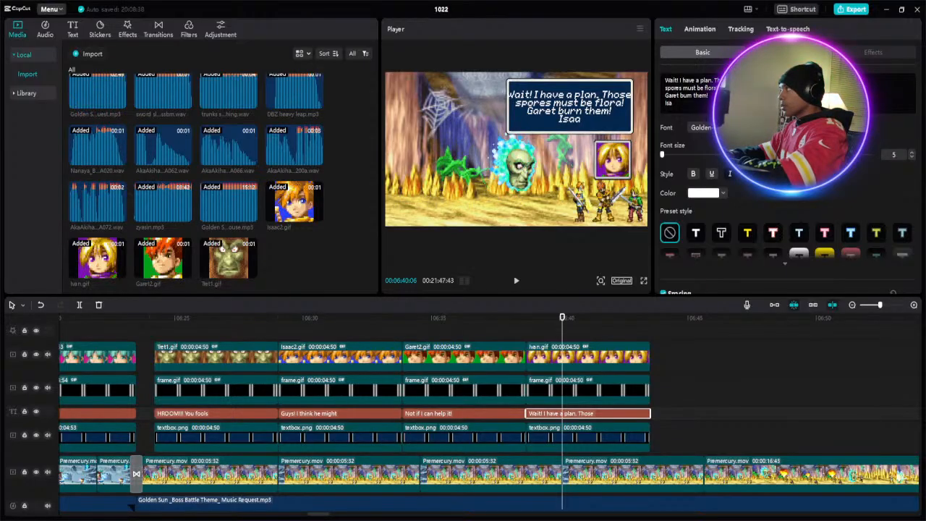
pyautogui.write('c')
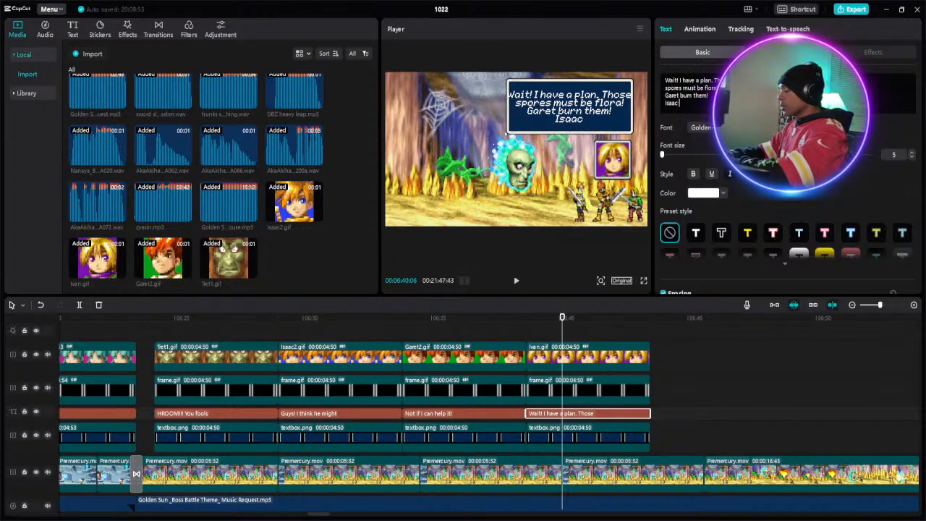
pyautogui.write(' can')
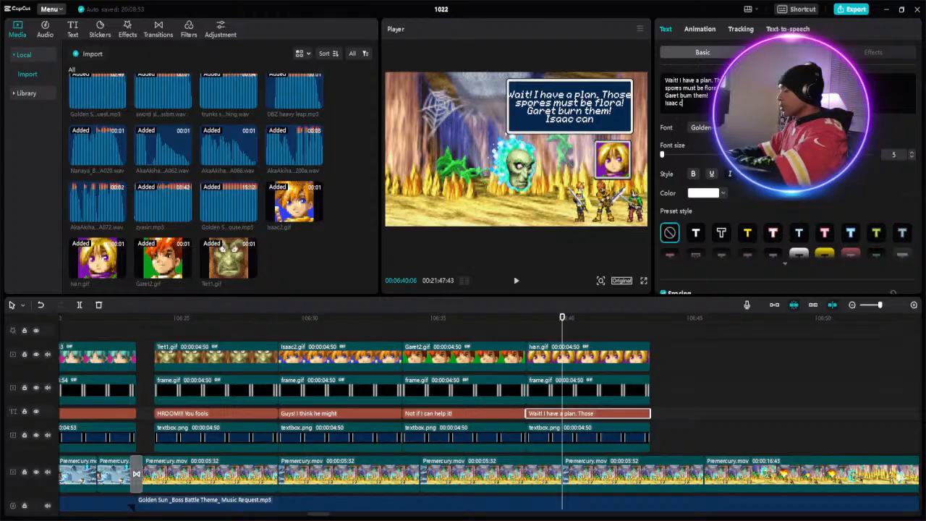
pyautogui.write(' yo')
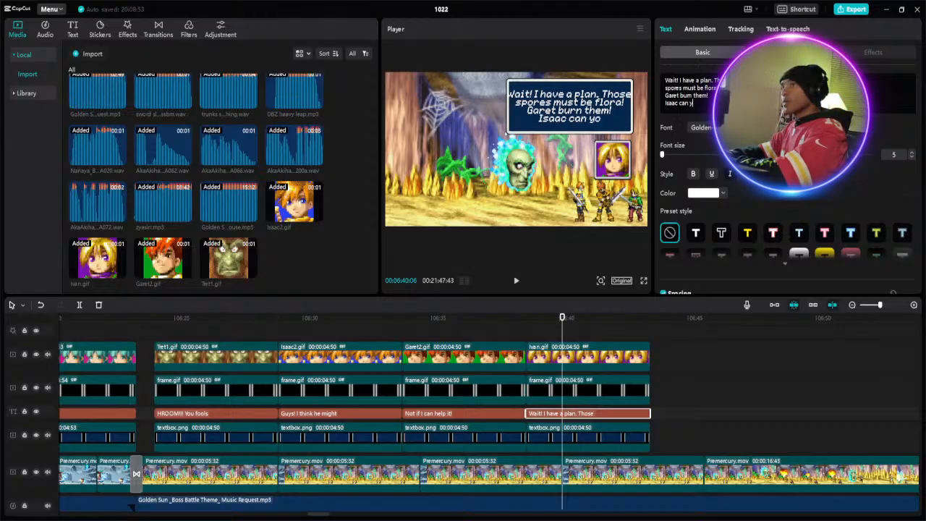
pyautogui.write('u d')
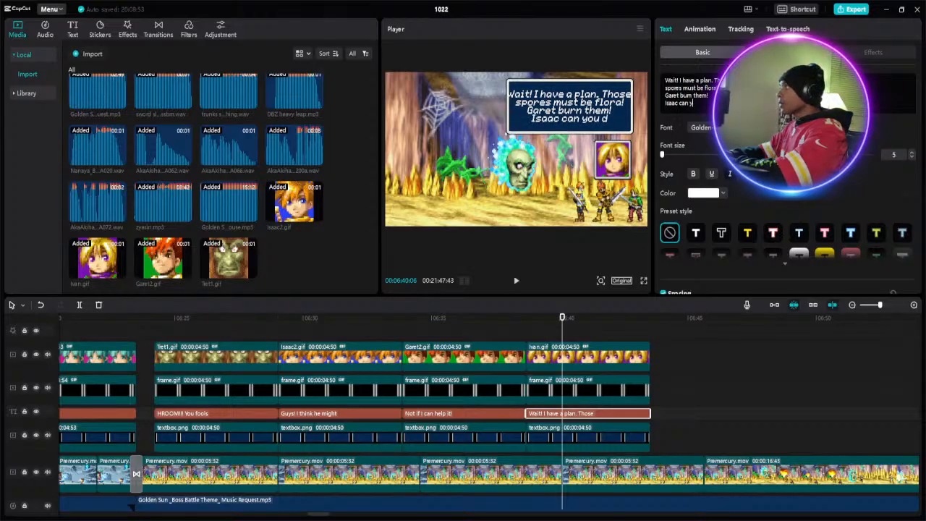
pyautogui.write('ist')
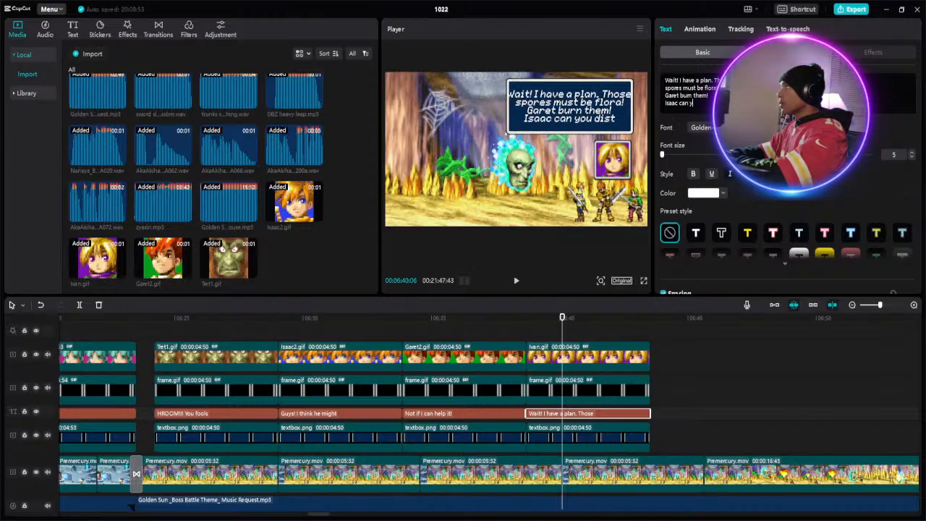
pyautogui.write('ract')
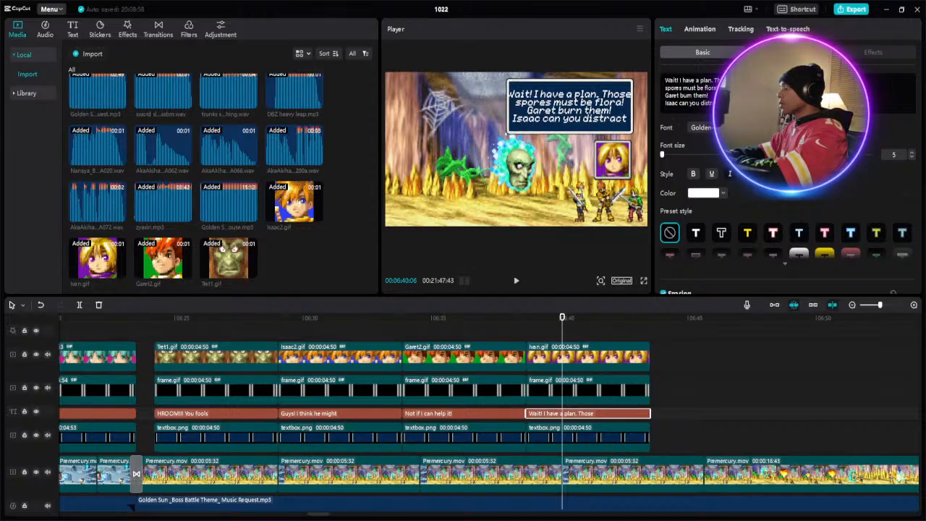
pyautogui.write(' hi')
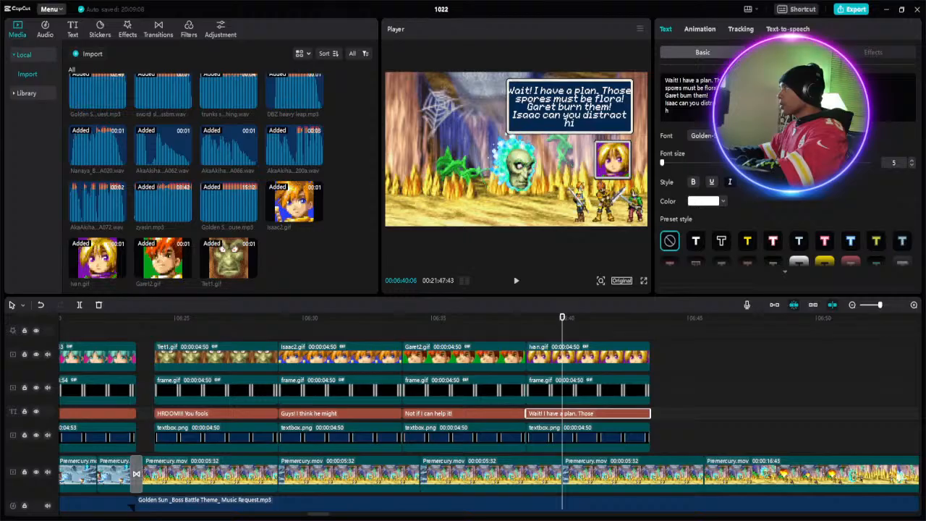
pyautogui.write('m!?!')
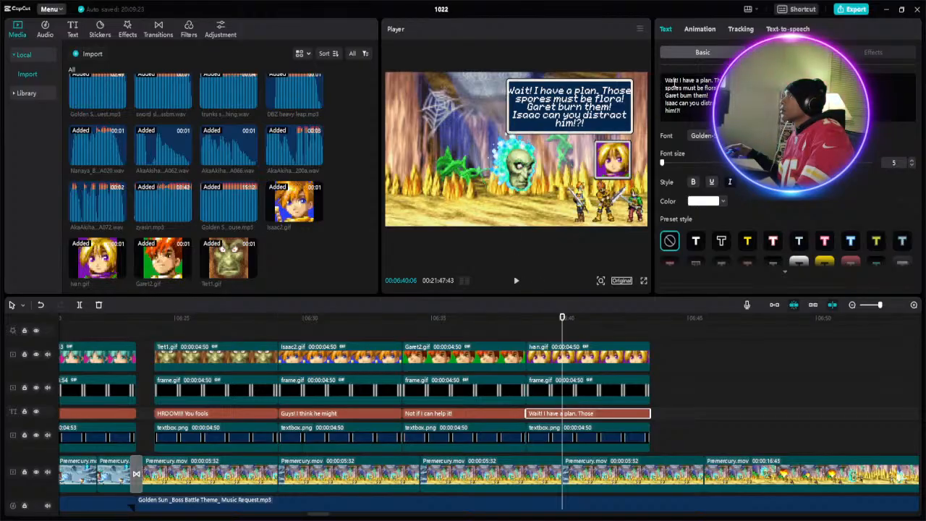
# - Remove "Wait!" from the Ivan.gif section's caption and change the period after "plan" to an exclamation mark
pyautogui.moveTo(680, 77); pyautogui.dragTo(665, 78)
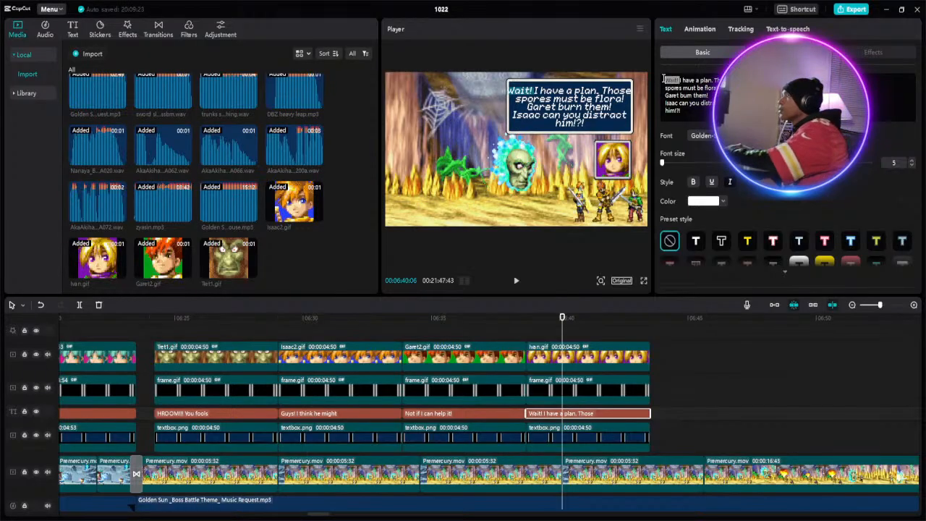
pyautogui.press('BackSpace')
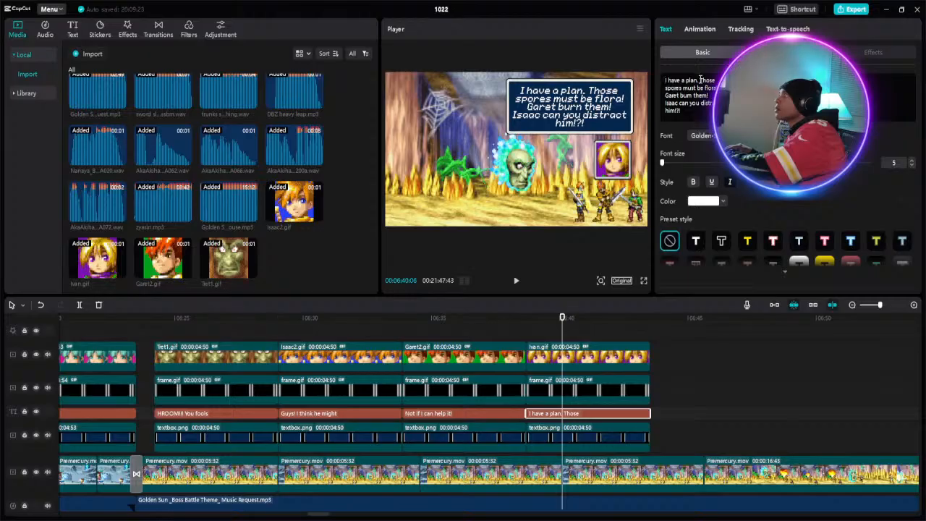
pyautogui.click(698, 80)
pyautogui.press('BackSpace')
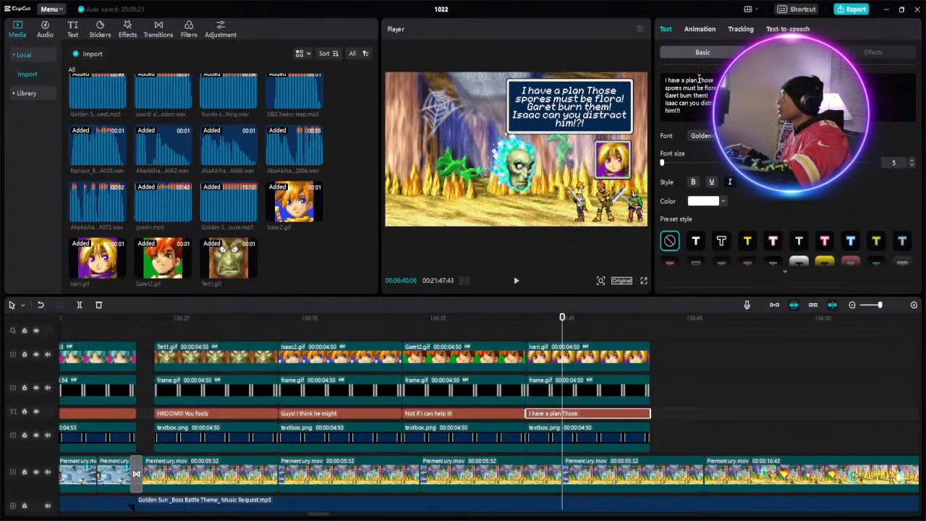
pyautogui.write('!')
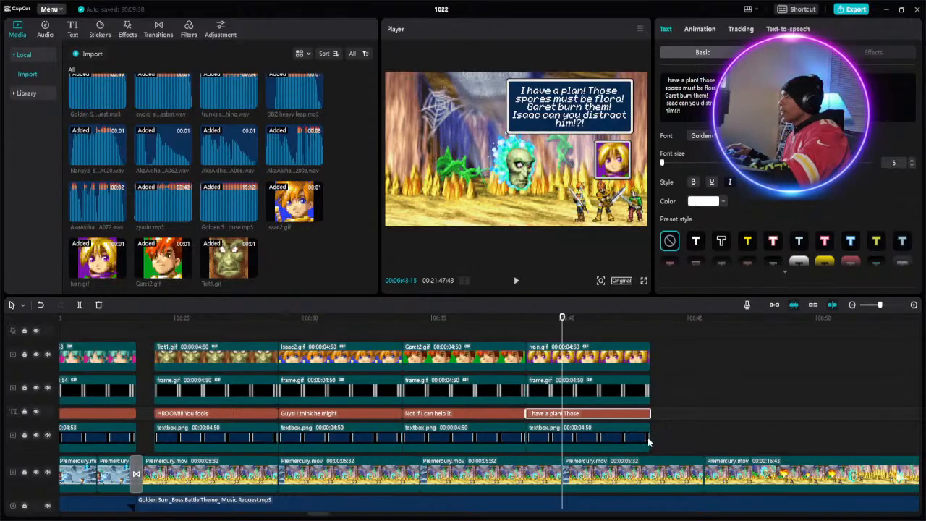
pyautogui.moveTo(659, 447); pyautogui.dragTo(614, 364)
pyautogui.rightClick(641, 358)
pyautogui.click(643, 365)
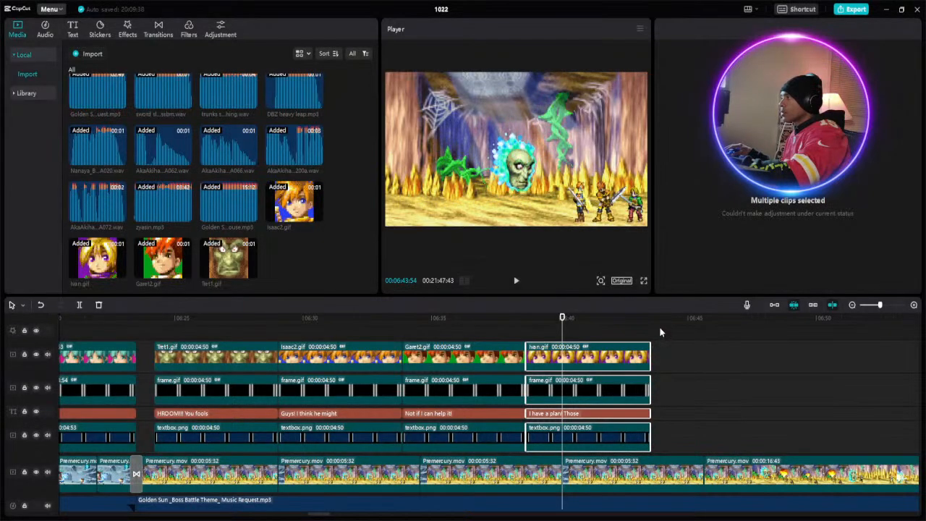
# - Copy the Isaac2.gif section's portrait, frame, caption and textbox clips and paste them after the Ivan.gif section at about 06:43
pyautogui.moveTo(365, 335); pyautogui.dragTo(364, 432)
pyautogui.rightClick(363, 432)
pyautogui.click(397, 385)
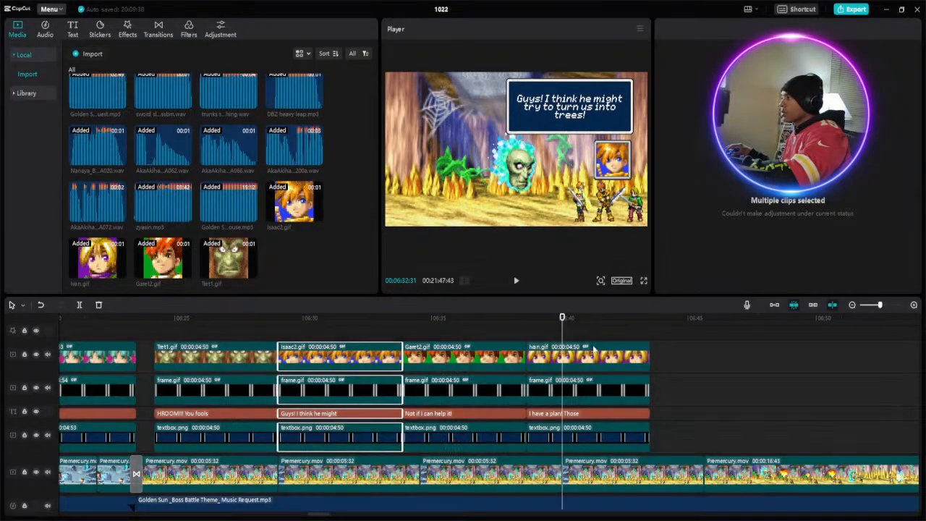
pyautogui.click(650, 319)
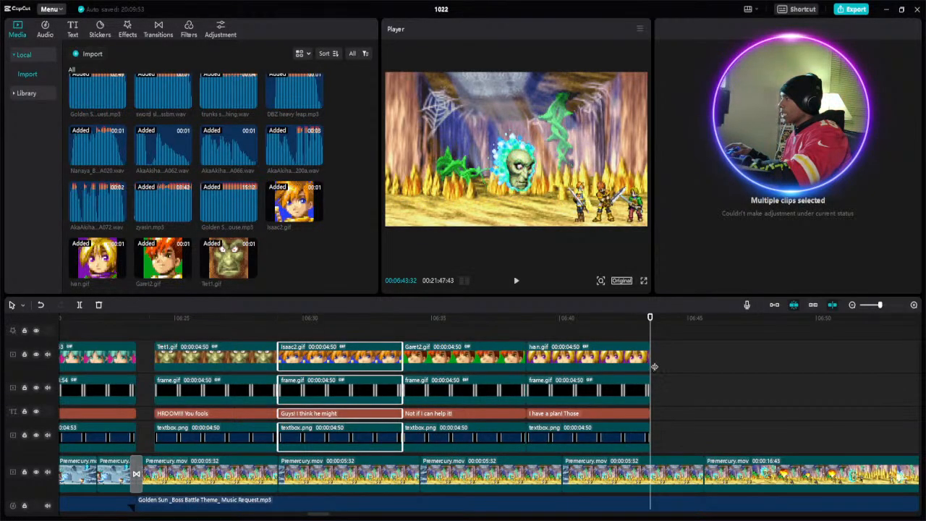
pyautogui.rightClick(659, 367)
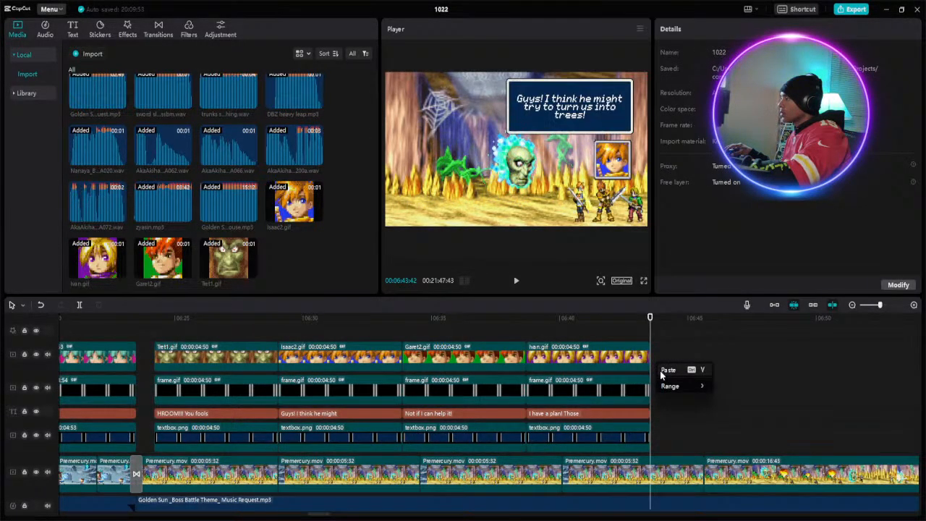
pyautogui.click(662, 371)
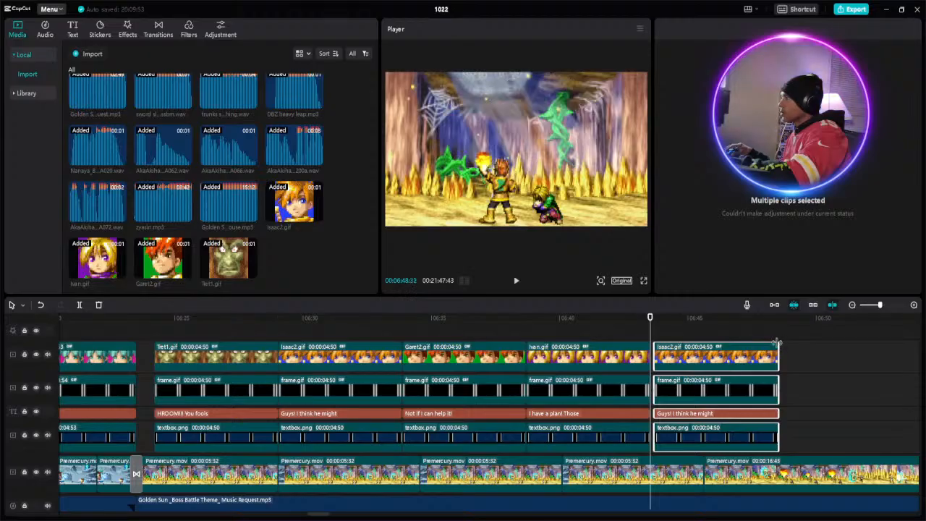
# - Move the pasted Isaac2.gif portrait, frame, caption and textbox clips together so they start directly at the end of the Ivan.gif section
pyautogui.click(735, 330)
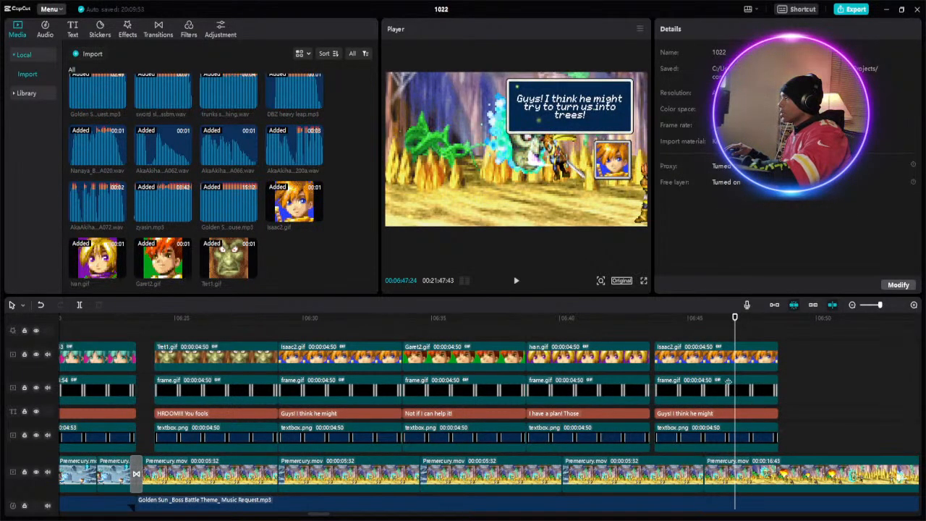
pyautogui.moveTo(786, 442); pyautogui.dragTo(724, 362)
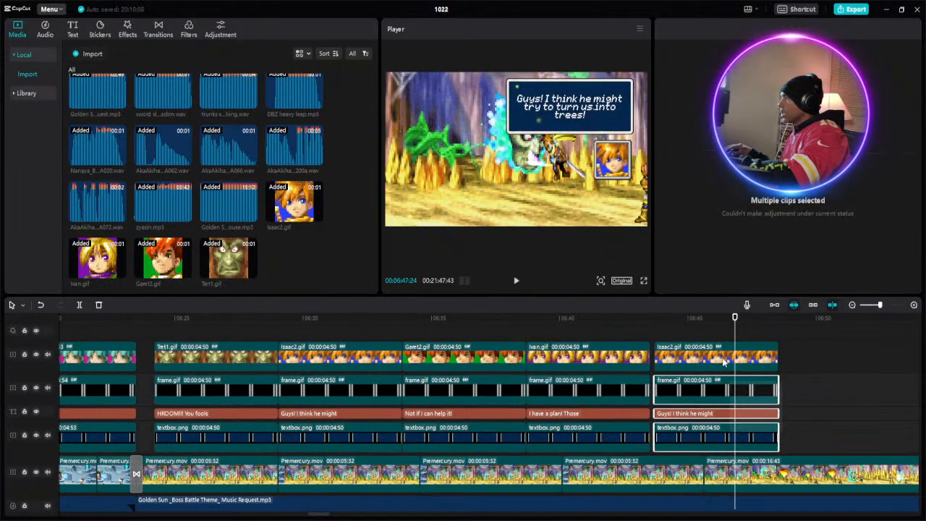
pyautogui.click(651, 324)
pyautogui.click(652, 323)
pyautogui.click(675, 351)
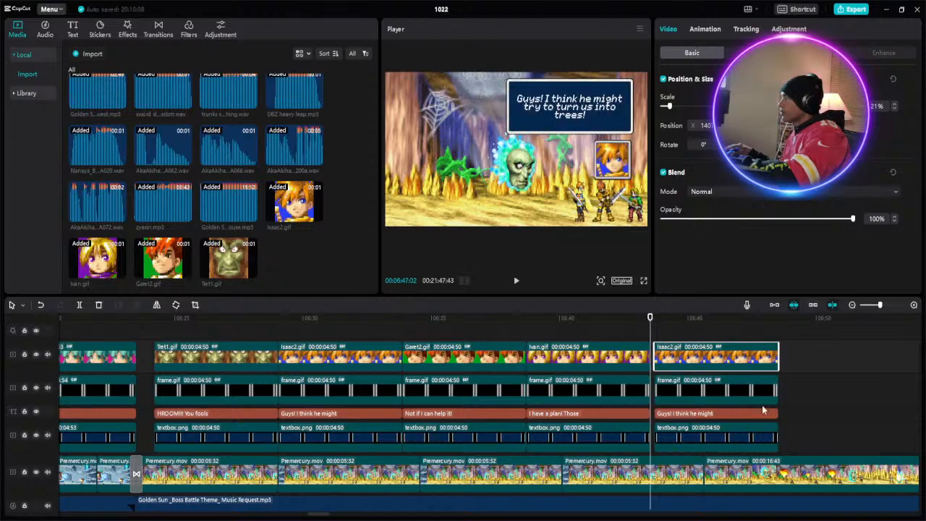
pyautogui.moveTo(784, 440); pyautogui.dragTo(663, 354)
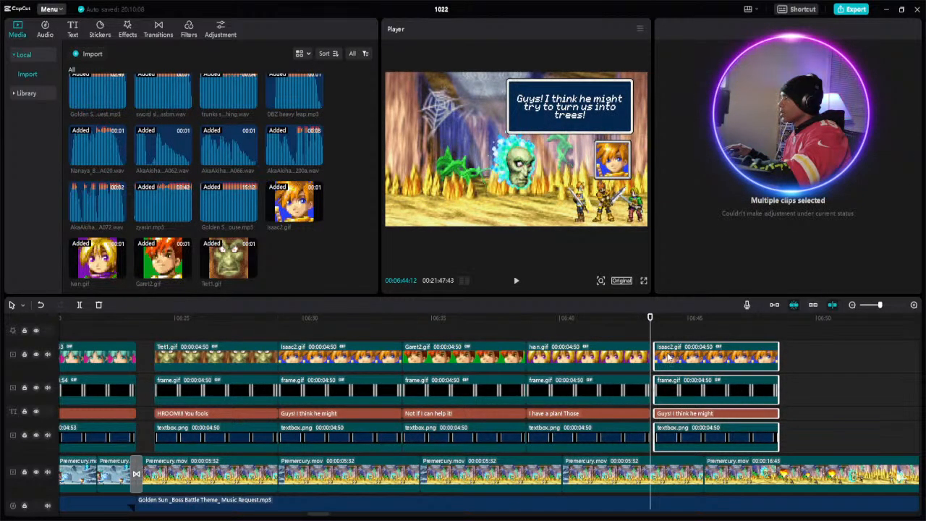
pyautogui.moveTo(665, 354); pyautogui.dragTo(661, 354)
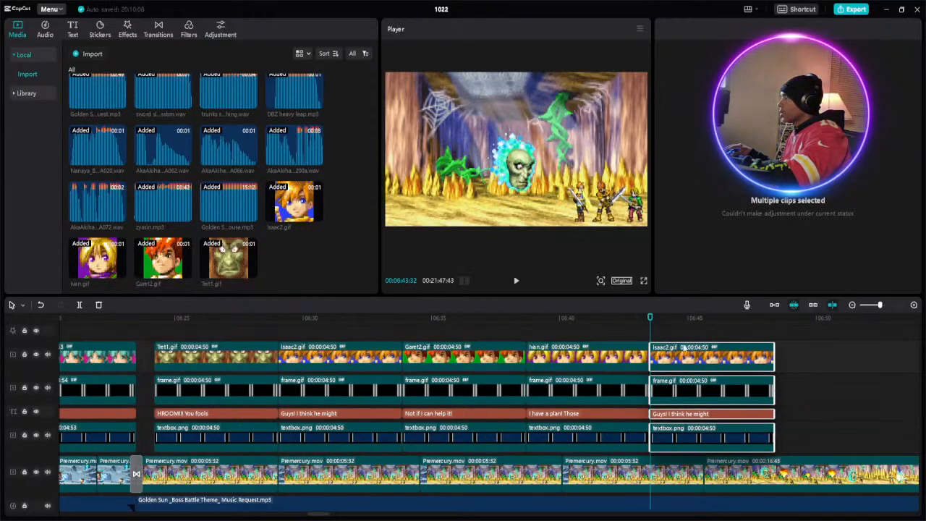
# - Trim the ends of the new section's portrait, frame, caption and textbox clips to 06:46:52, making each 3:20 long
pyautogui.click(736, 315)
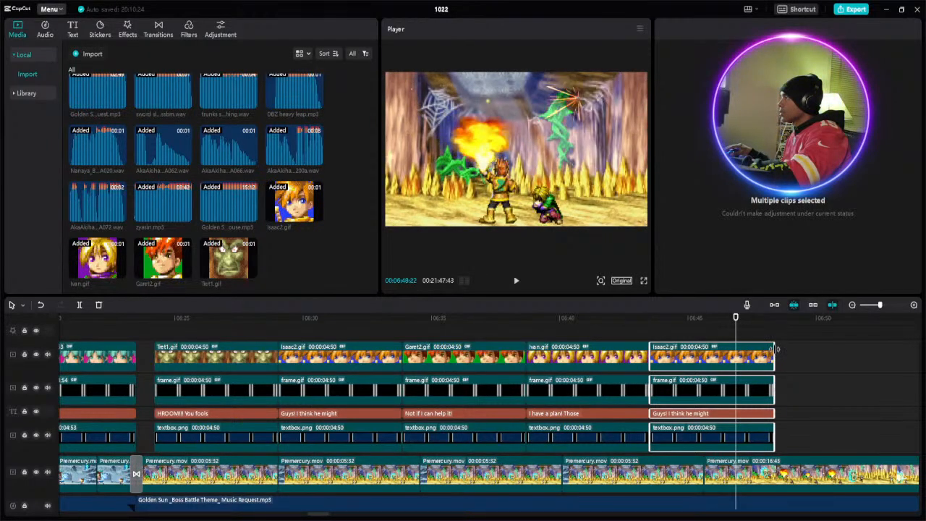
pyautogui.moveTo(774, 353); pyautogui.dragTo(735, 349)
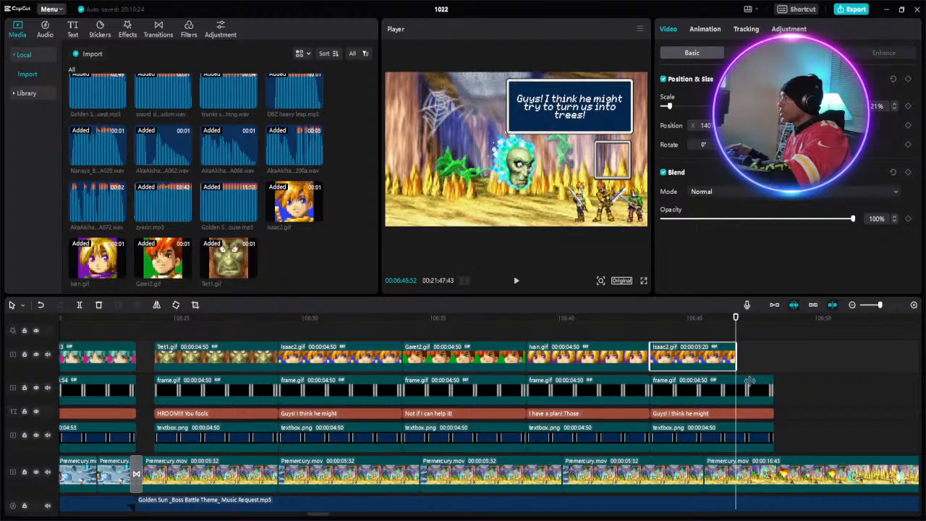
pyautogui.moveTo(773, 383); pyautogui.dragTo(736, 382)
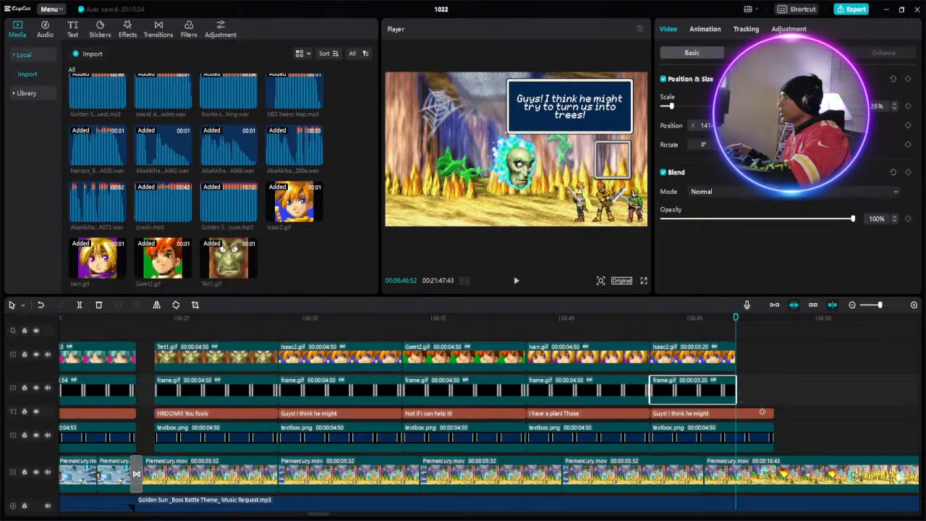
pyautogui.moveTo(772, 413); pyautogui.dragTo(734, 413)
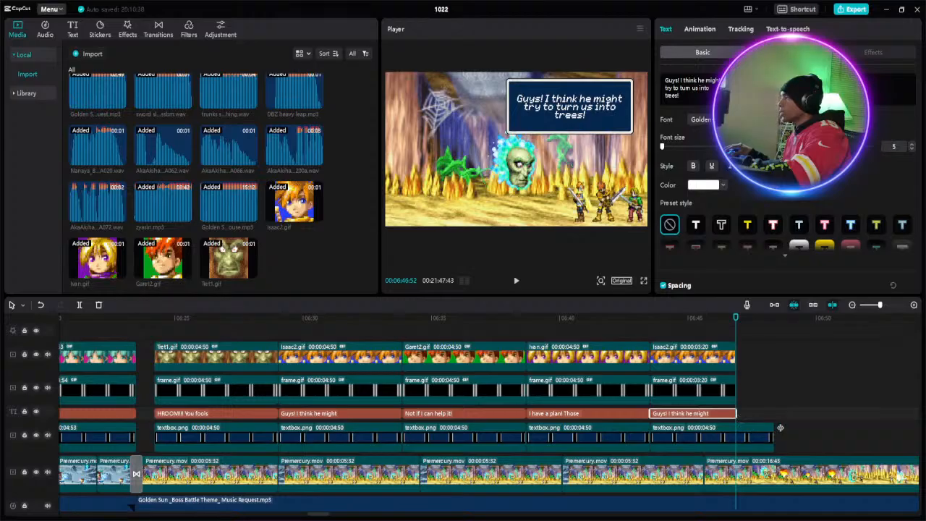
pyautogui.moveTo(772, 427); pyautogui.dragTo(736, 425)
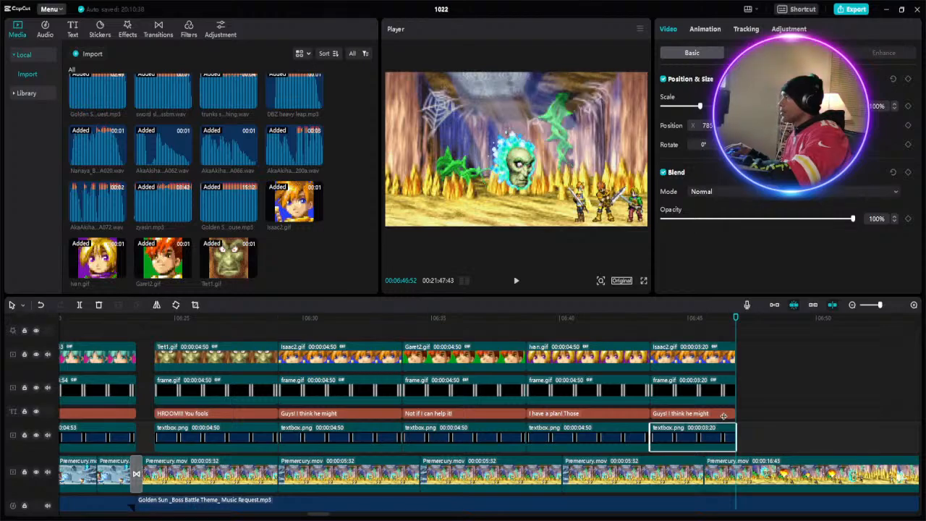
# - Try to clear the text of the new Isaac2.gif section's caption
pyautogui.click(723, 417)
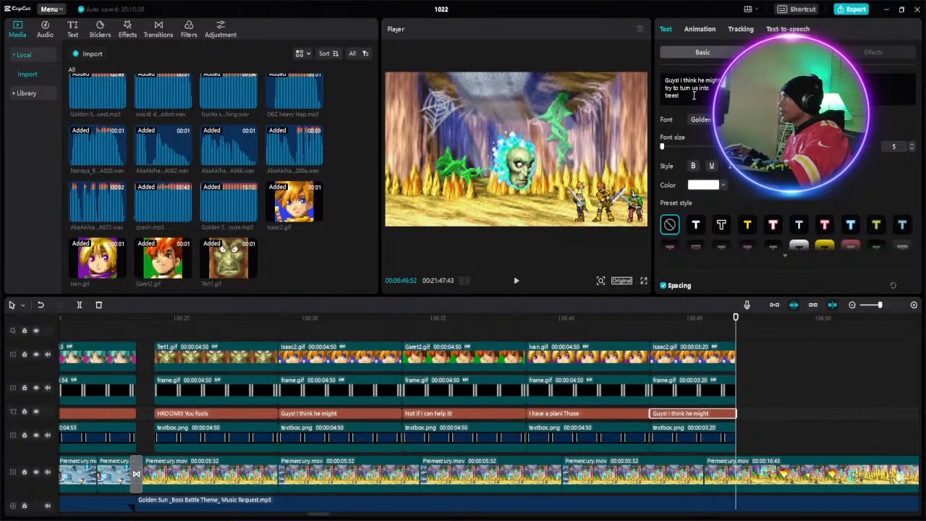
pyautogui.click(684, 321)
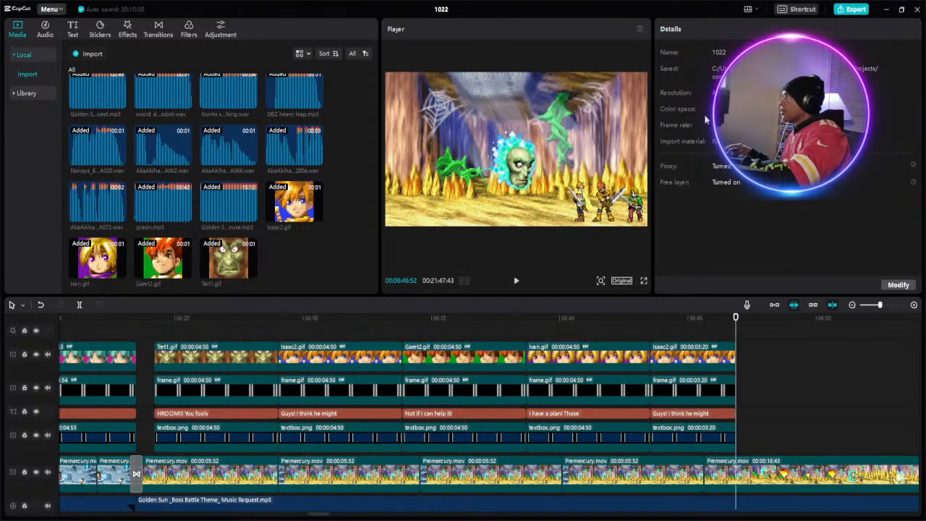
pyautogui.click(697, 414)
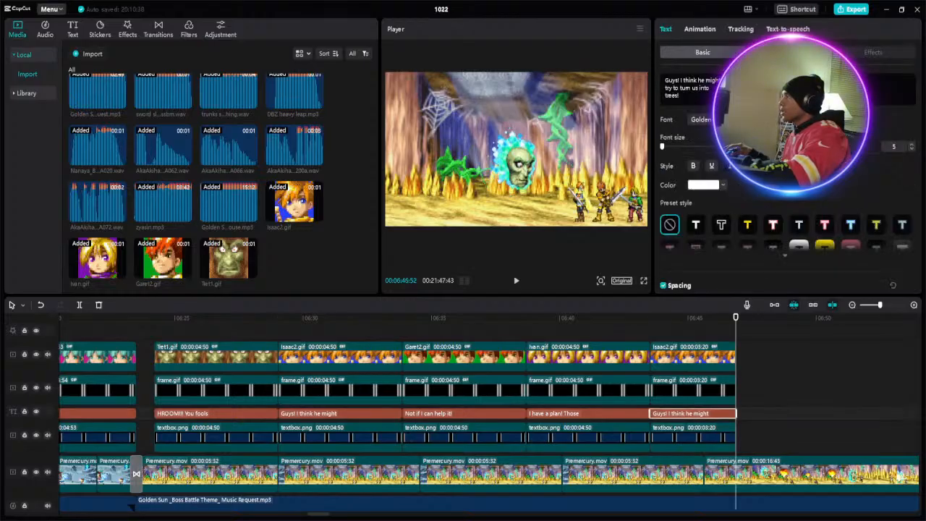
pyautogui.moveTo(701, 102); pyautogui.dragTo(658, 77)
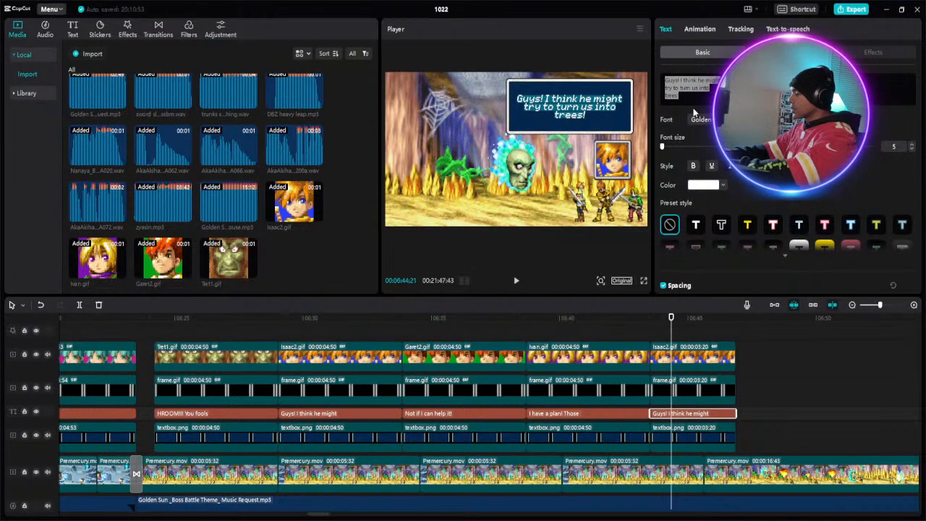
pyautogui.press('BackSpace')
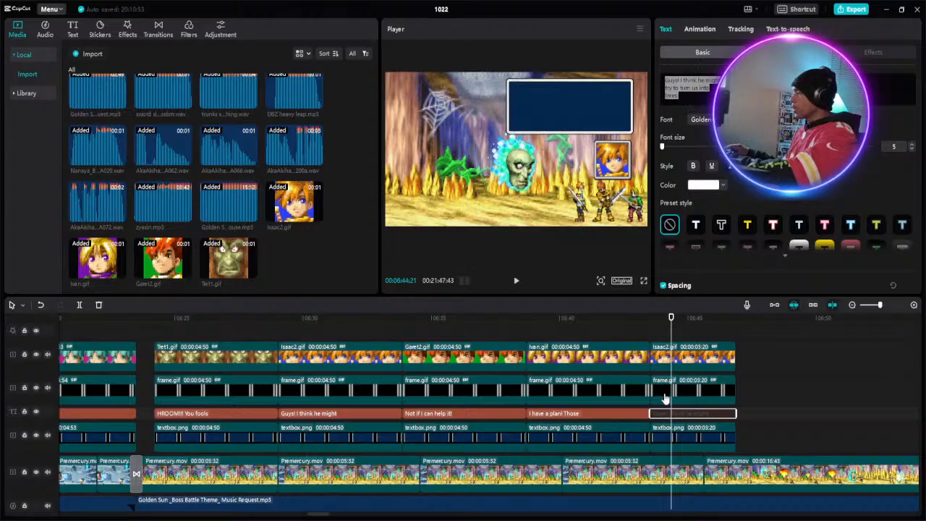
pyautogui.click(747, 418)
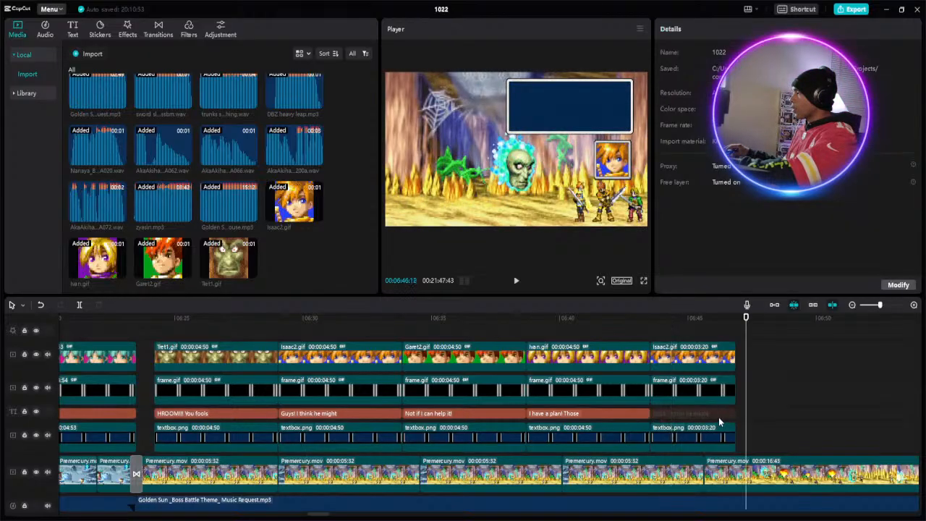
pyautogui.click(718, 414)
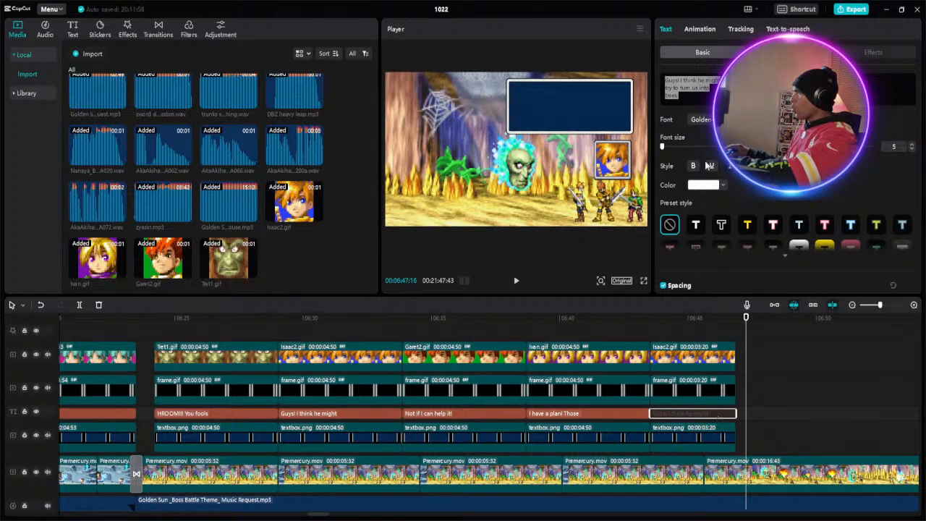
pyautogui.click(691, 95)
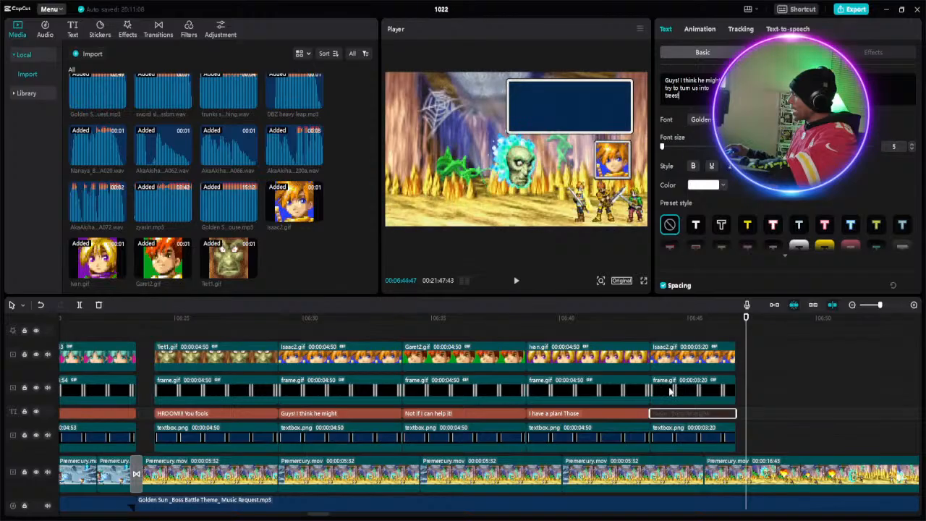
# - Delete the last Isaac2.gif section's caption and paste a copy of the first Isaac2.gif section's caption there at about 06:43
pyautogui.rightClick(669, 416)
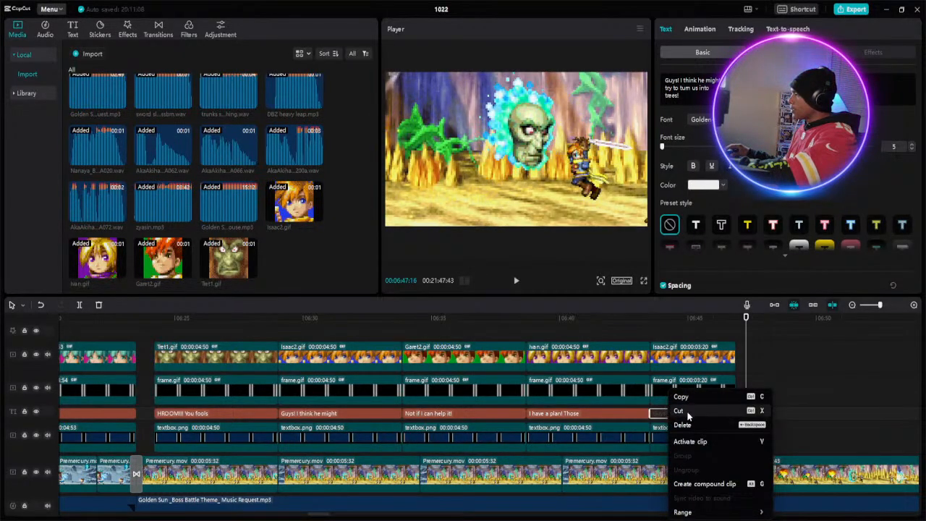
pyautogui.click(432, 410)
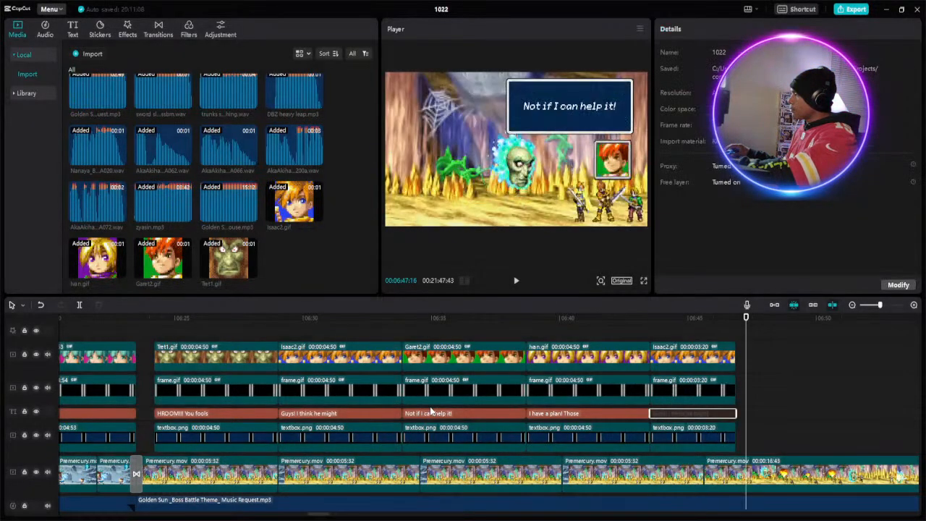
pyautogui.click(349, 416)
pyautogui.rightClick(350, 418)
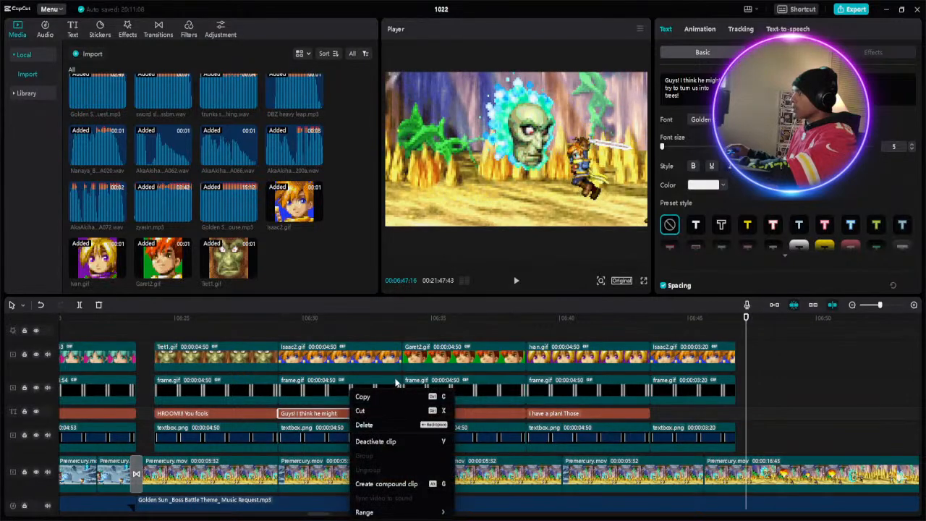
pyautogui.click(389, 394)
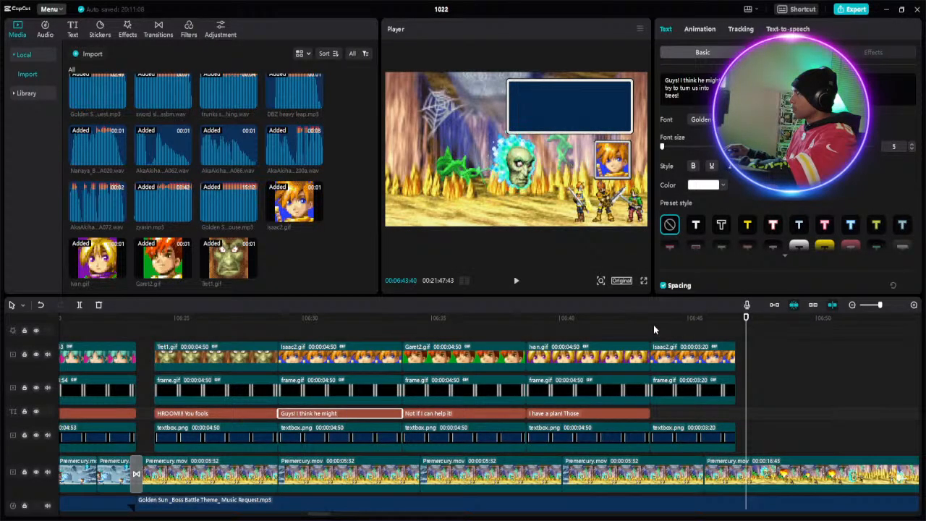
pyautogui.click(653, 412)
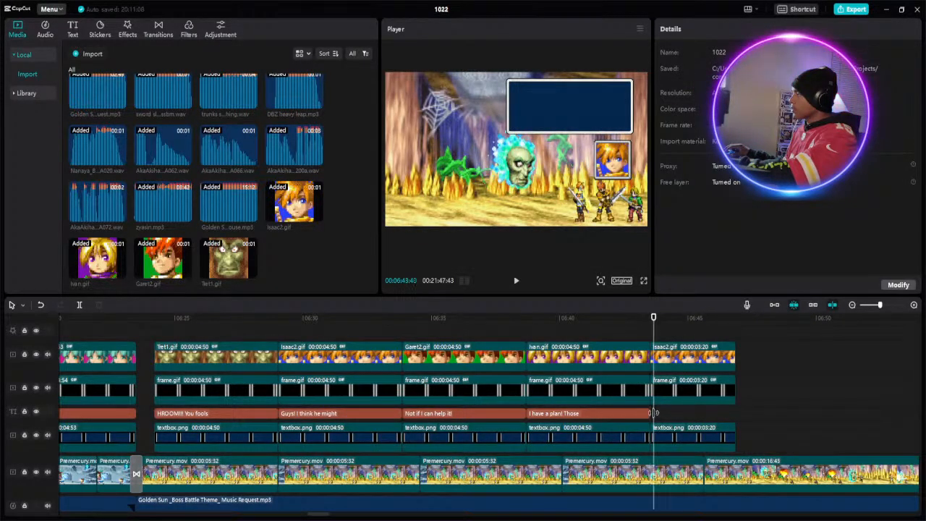
pyautogui.rightClick(654, 413)
pyautogui.click(673, 423)
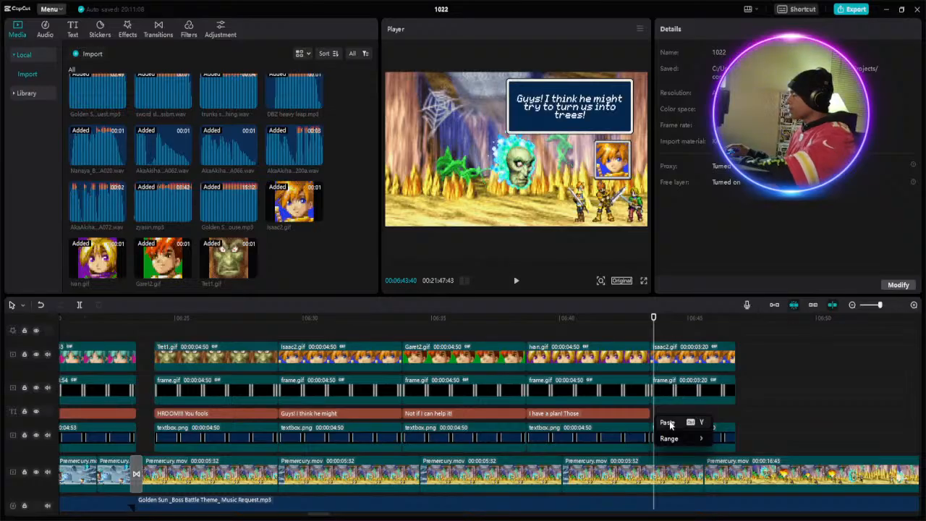
# - Align the pasted caption's start with the end of the Ivan.gif caption and trim its end to match the textbox clip below
pyautogui.click(680, 414)
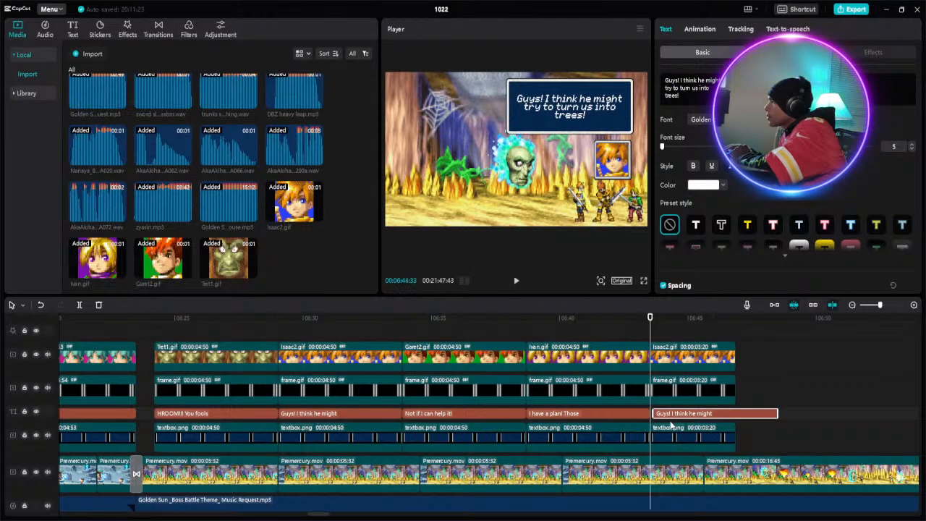
pyautogui.moveTo(668, 417); pyautogui.dragTo(665, 417)
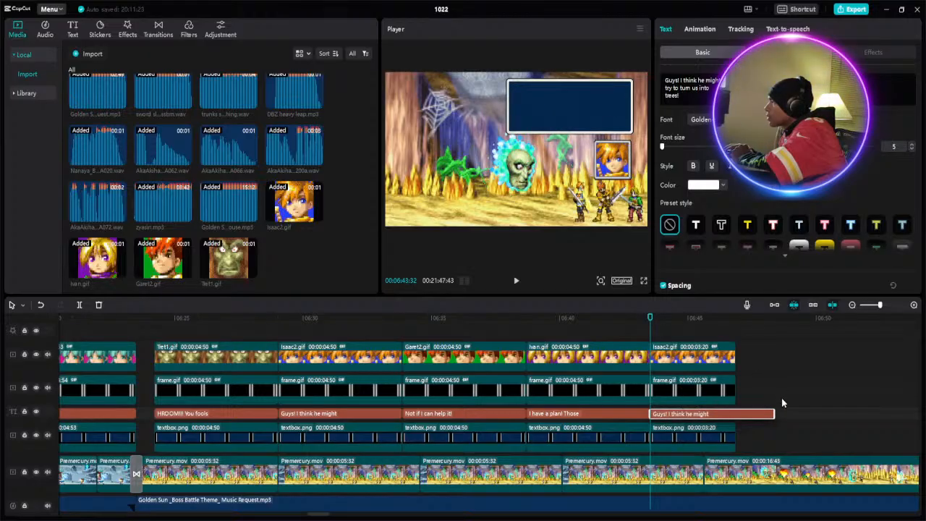
pyautogui.moveTo(776, 416); pyautogui.dragTo(737, 414)
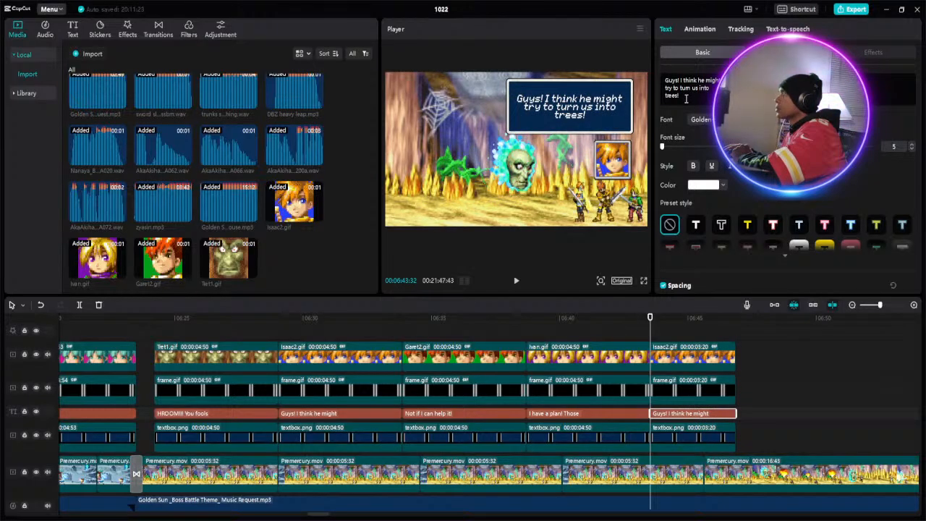
# - Replace the last Isaac2.gif section's caption text with "Leave it to me!!!"
pyautogui.moveTo(676, 95); pyautogui.dragTo(658, 87)
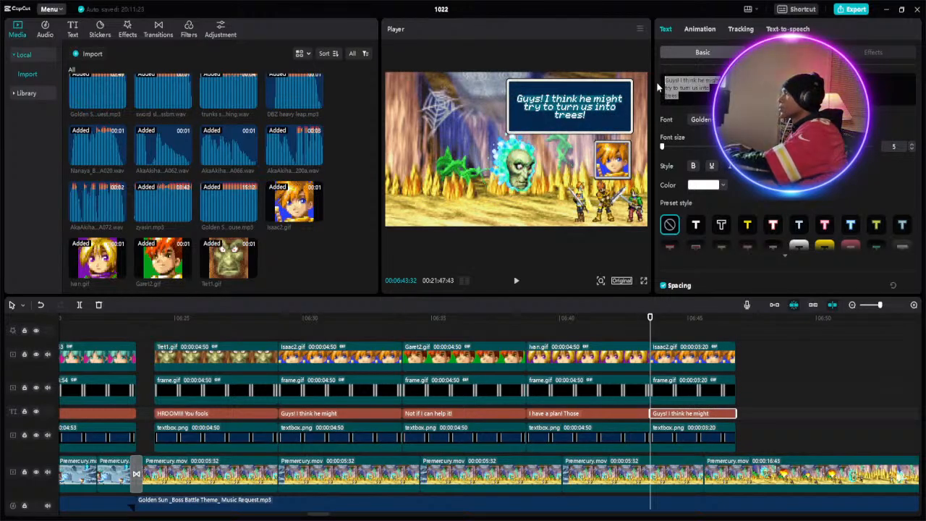
pyautogui.press('BackSpace')
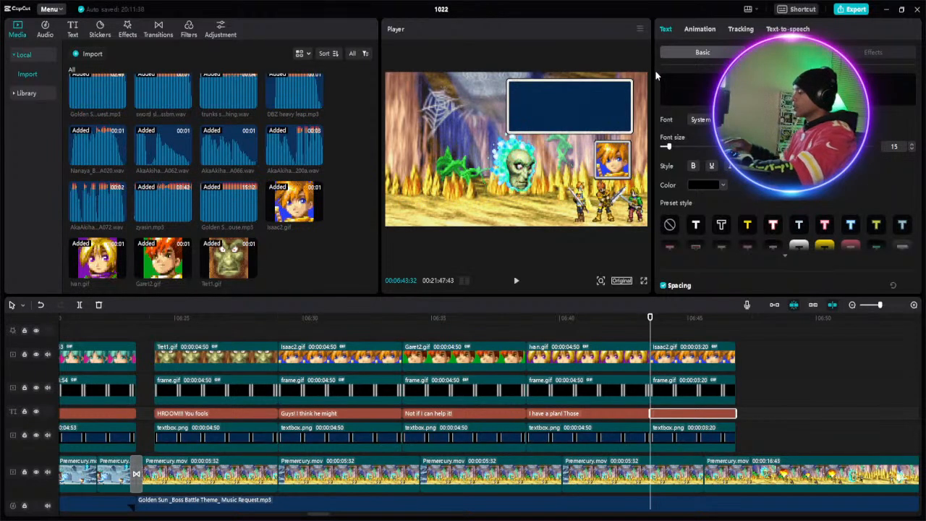
pyautogui.write('Leav')
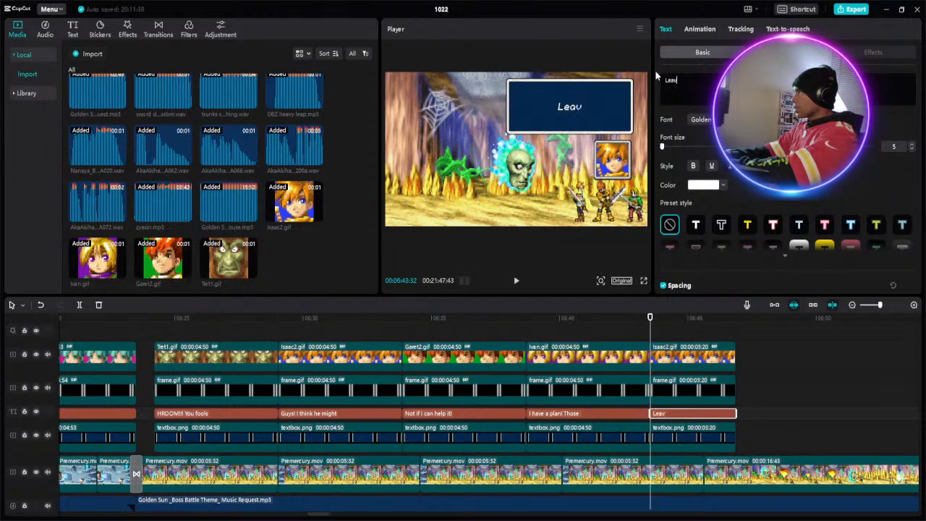
pyautogui.write('e it')
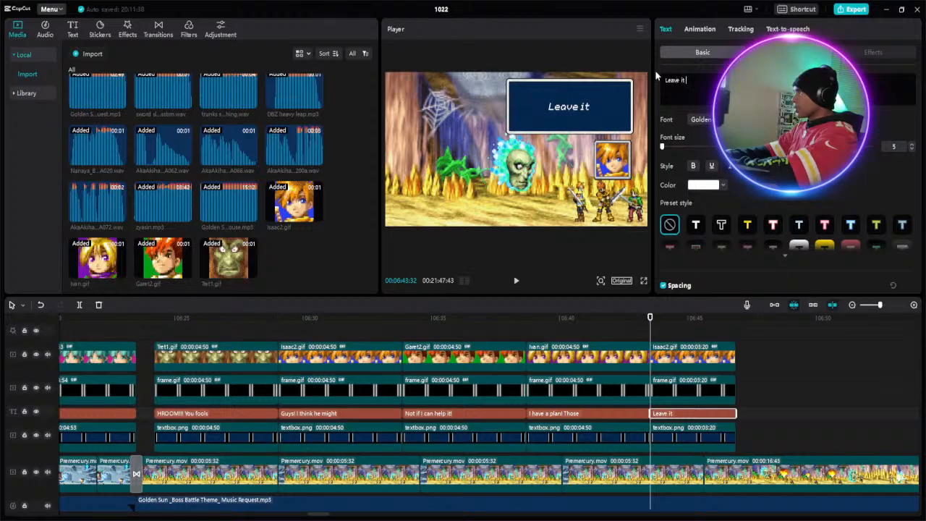
pyautogui.write(' t')
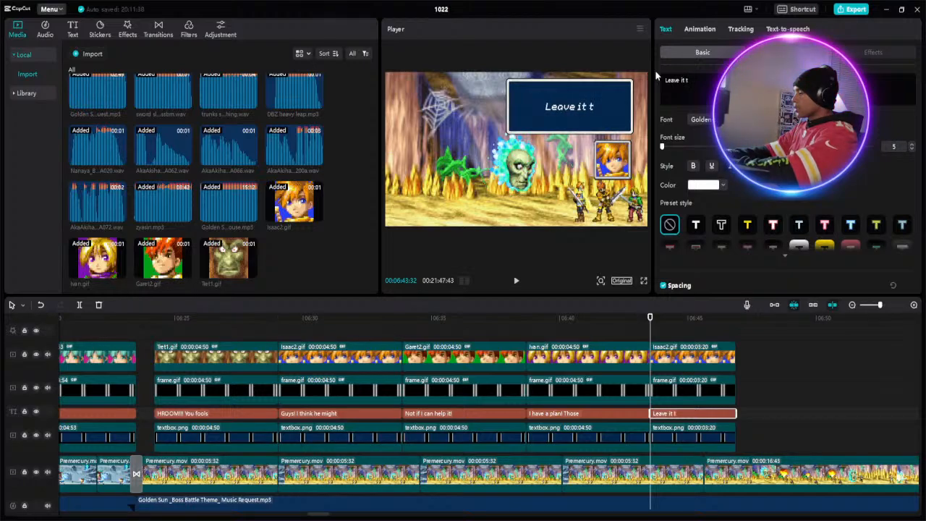
pyautogui.write('o m')
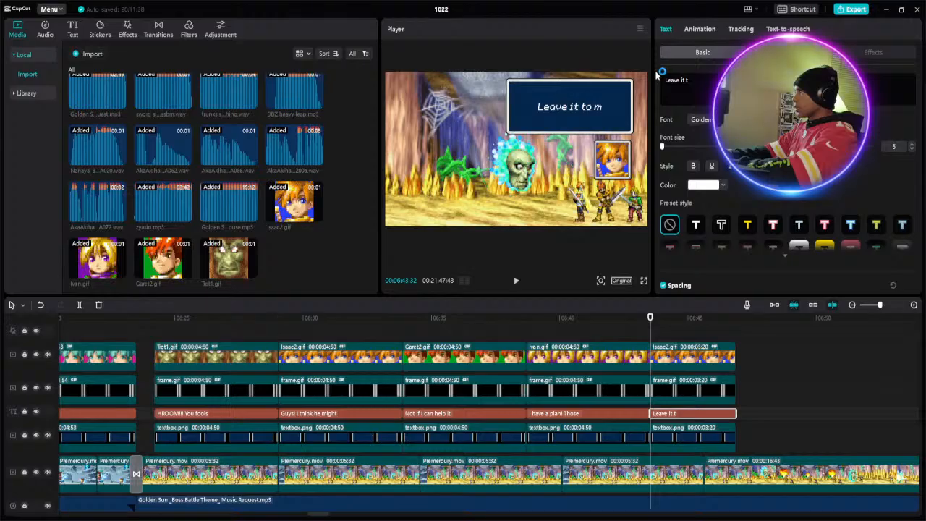
pyautogui.write('e!!')
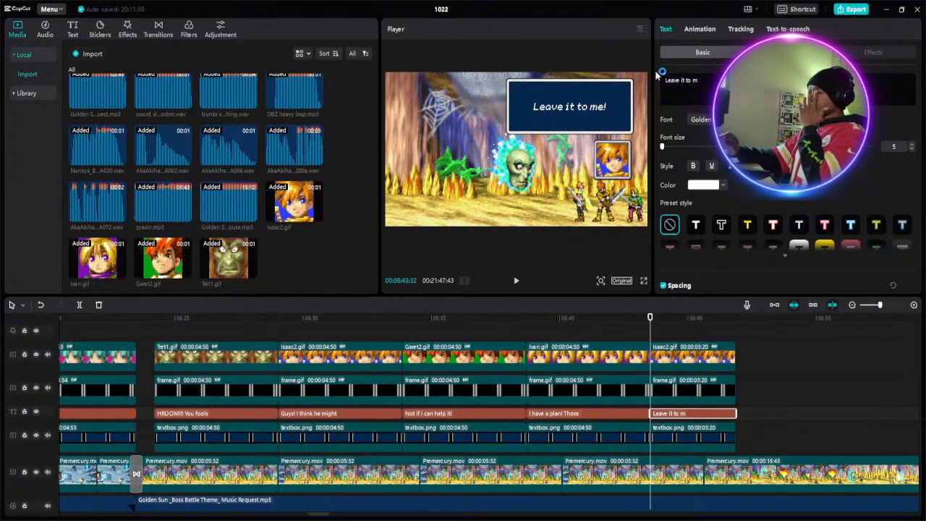
pyautogui.write('!')
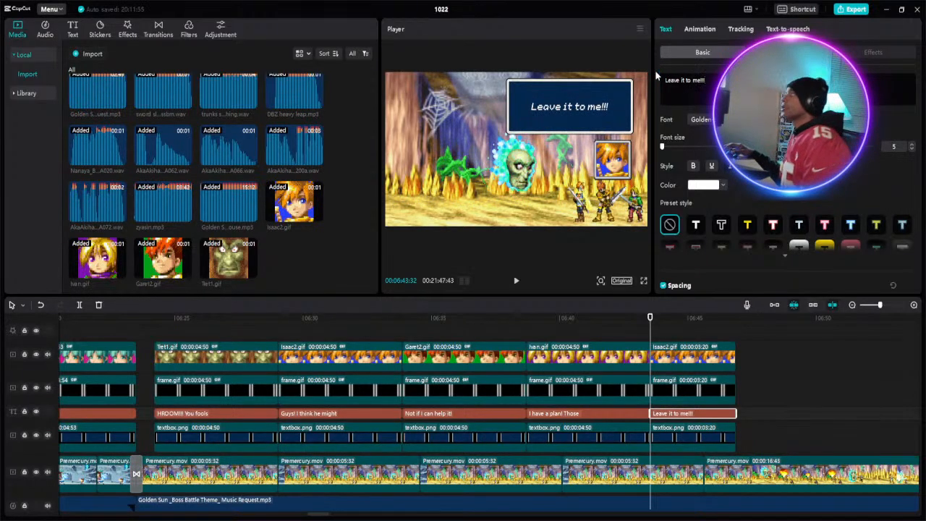
# - Play back the cave dialogue from about 06:22 and the battle footage that follows it up to about 07:01
pyautogui.click(101, 335)
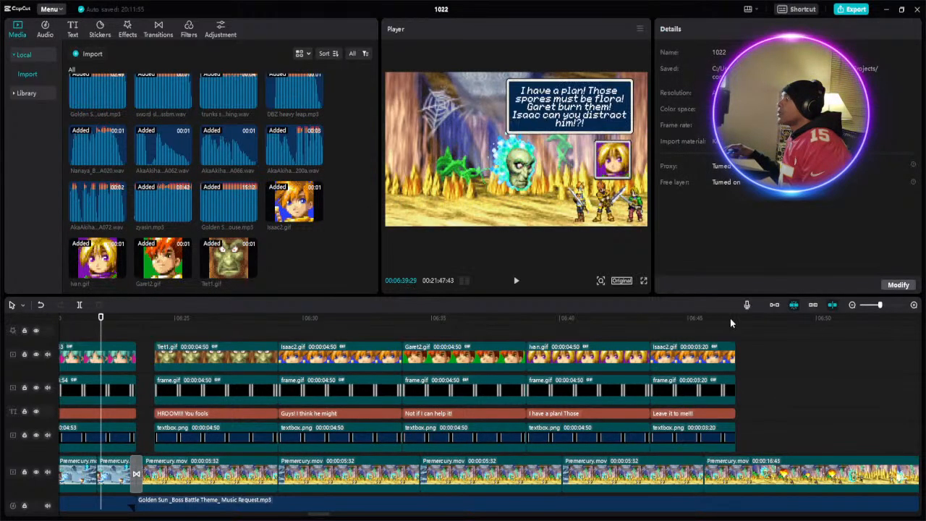
pyautogui.click(872, 304)
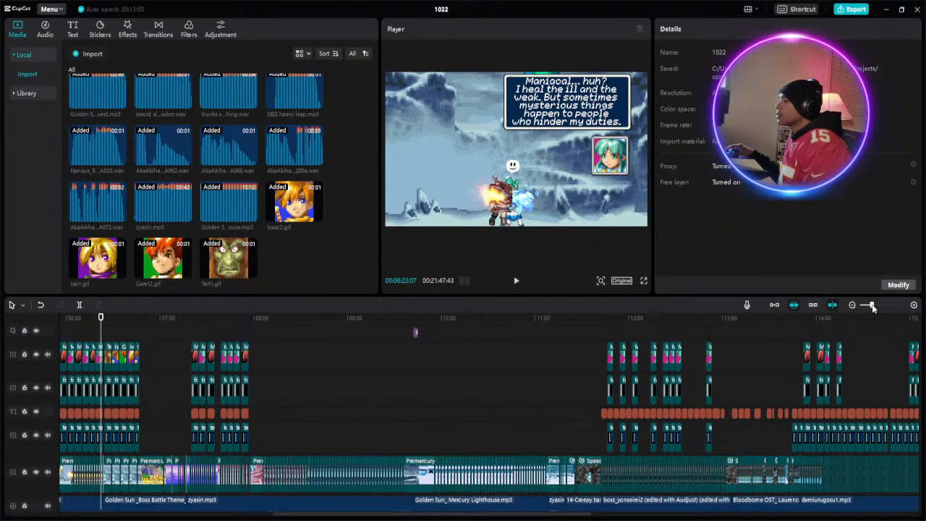
pyautogui.click(881, 304)
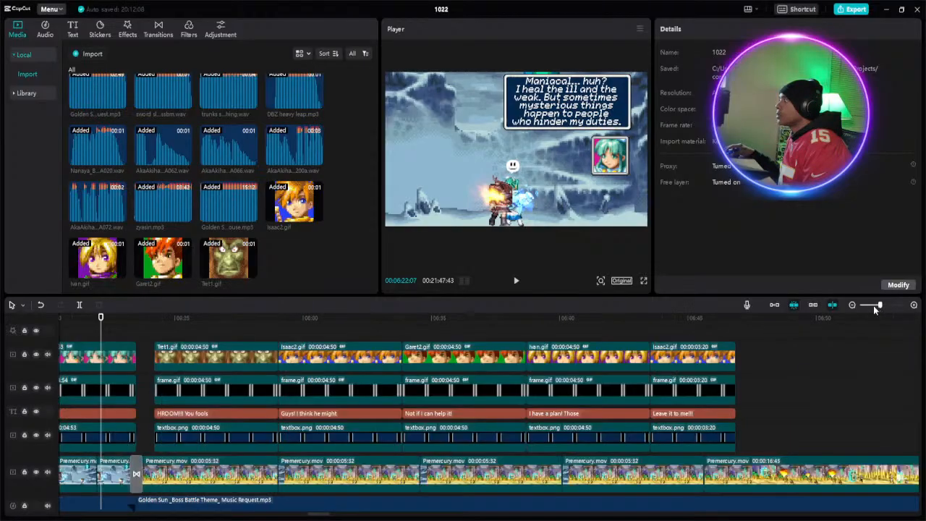
pyautogui.click(516, 283)
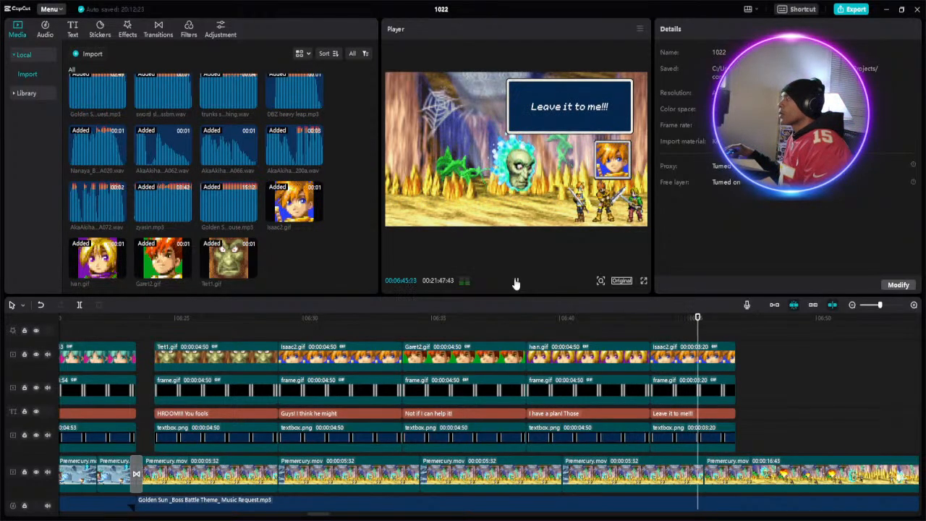
pyautogui.click(736, 317)
pyautogui.click(517, 282)
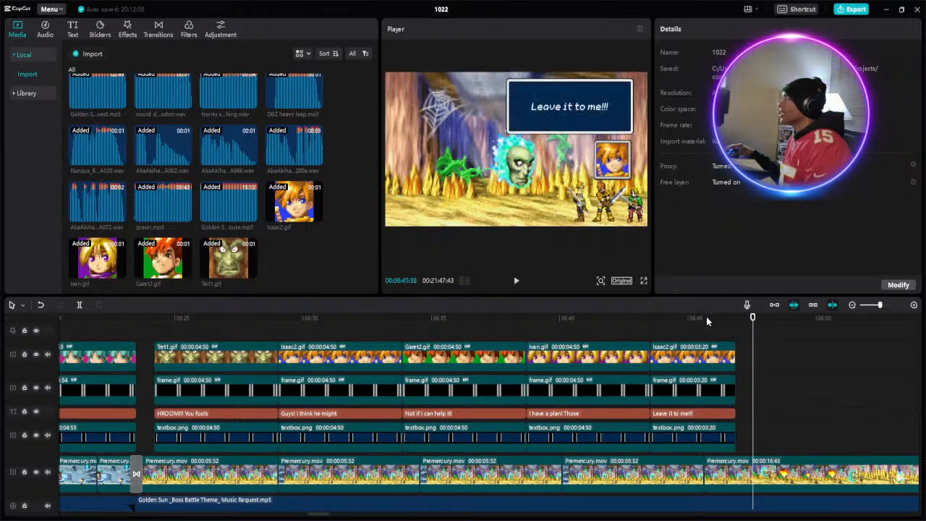
pyautogui.click(717, 317)
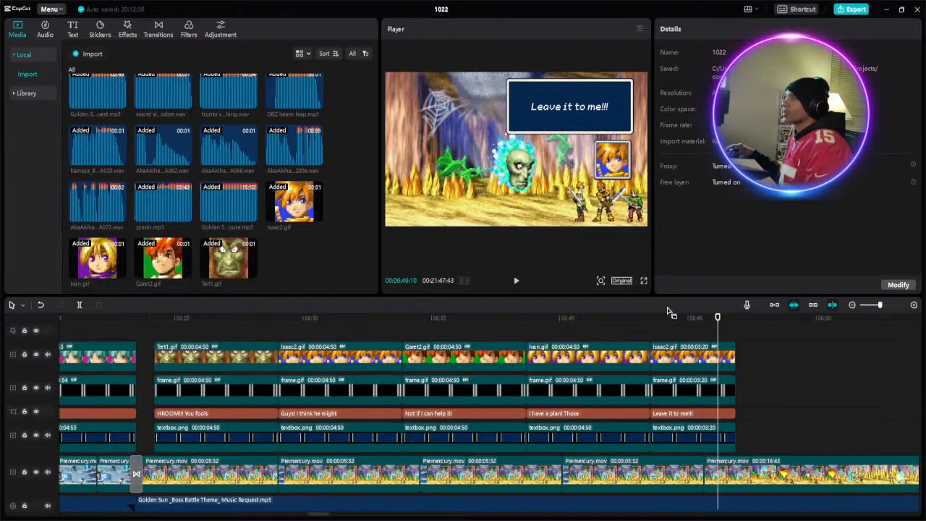
pyautogui.click(517, 282)
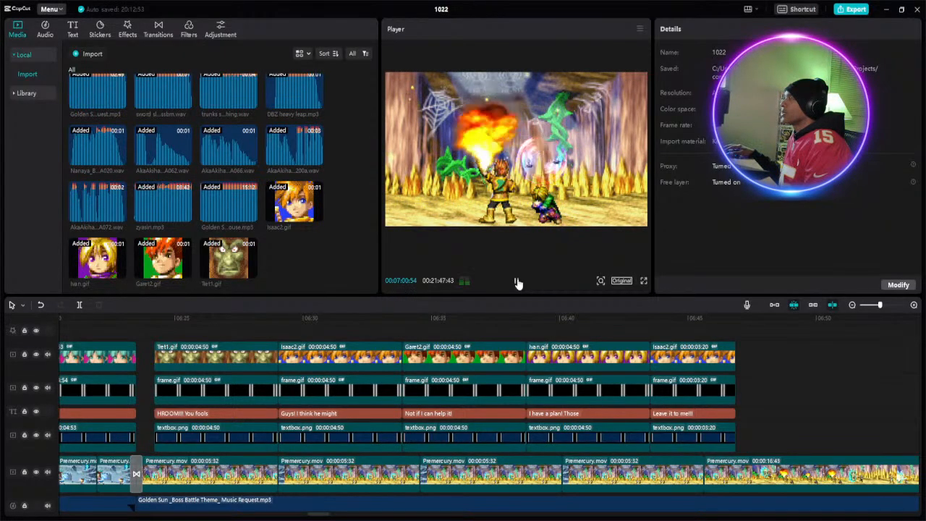
pyautogui.click(517, 281)
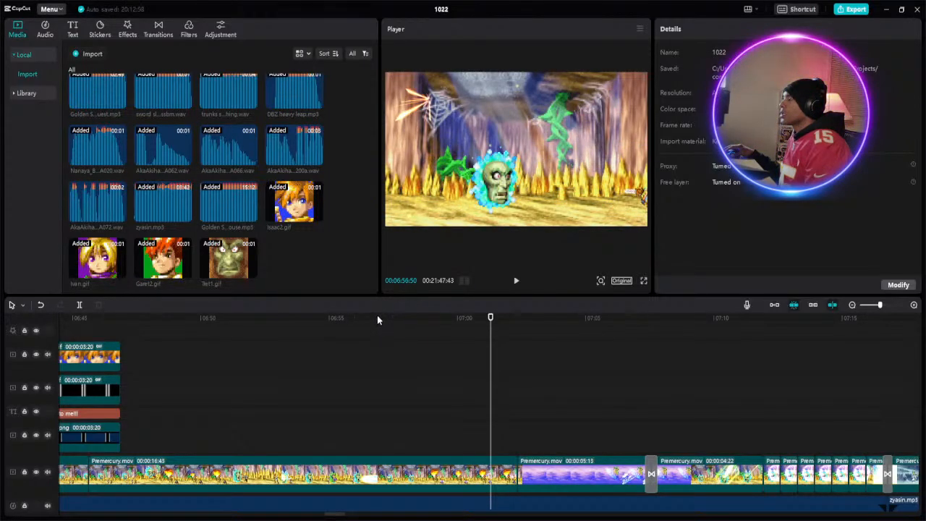
# - Copy the portrait, frame, caption and textbox clips of the Ivan.gif dialogue section at about 06:38
pyautogui.click(419, 319)
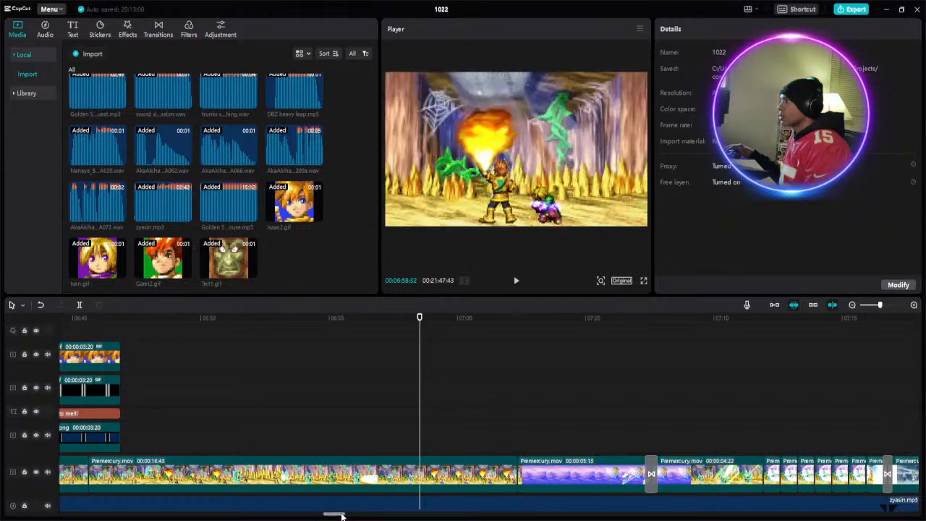
pyautogui.moveTo(341, 515); pyautogui.dragTo(337, 515)
pyautogui.moveTo(195, 327); pyautogui.dragTo(186, 435)
pyautogui.rightClick(191, 355)
pyautogui.click(217, 365)
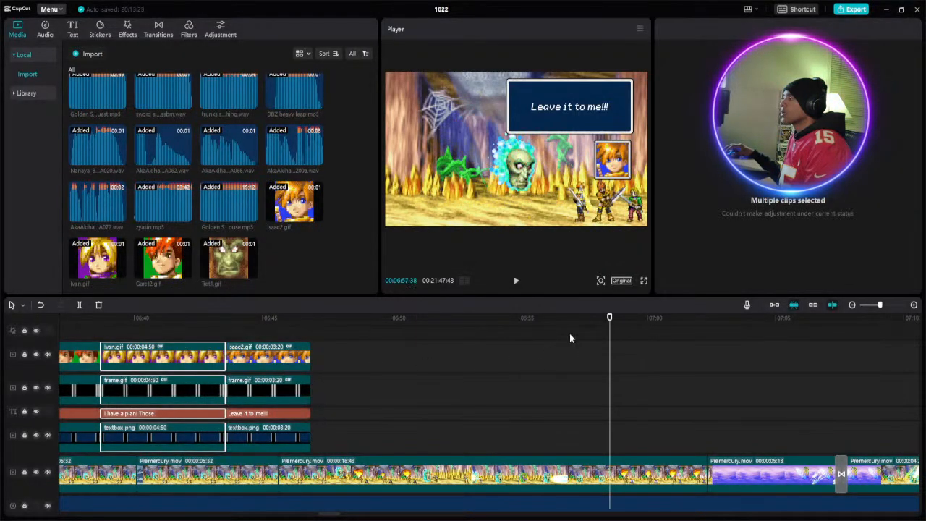
# - Play the battle footage after the dialogue from about 06:48 and paste the copied Ivan.gif section at about 06:58
pyautogui.click(357, 331)
pyautogui.click(516, 280)
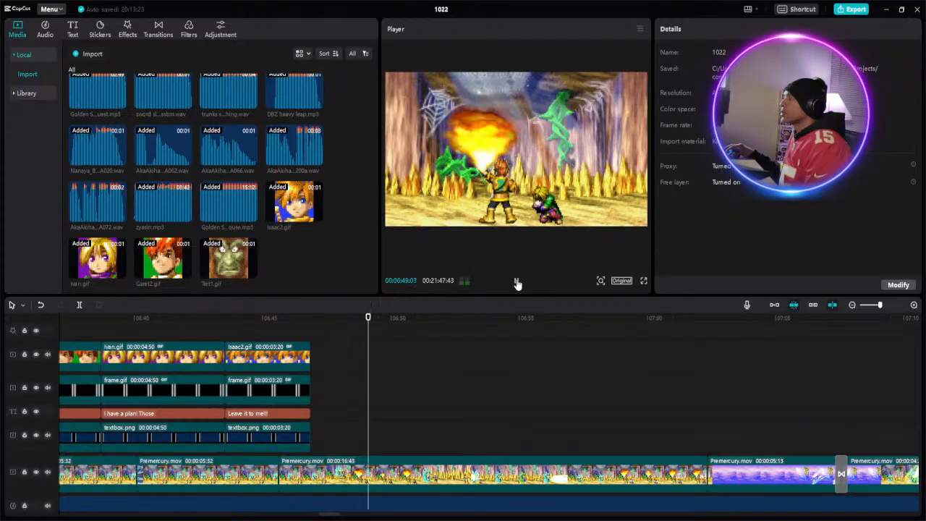
pyautogui.press('space')
pyautogui.click(273, 328)
pyautogui.click(516, 281)
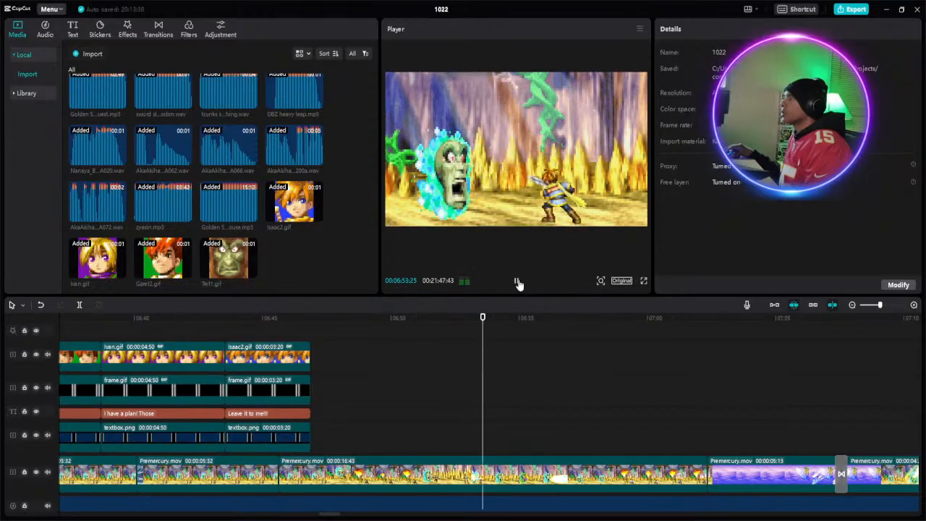
pyautogui.click(517, 282)
pyautogui.click(518, 282)
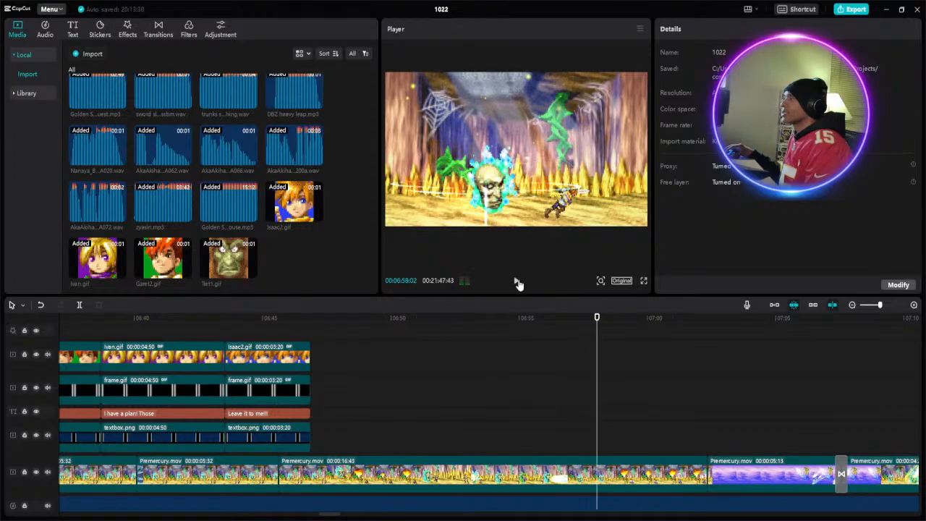
pyautogui.click(517, 282)
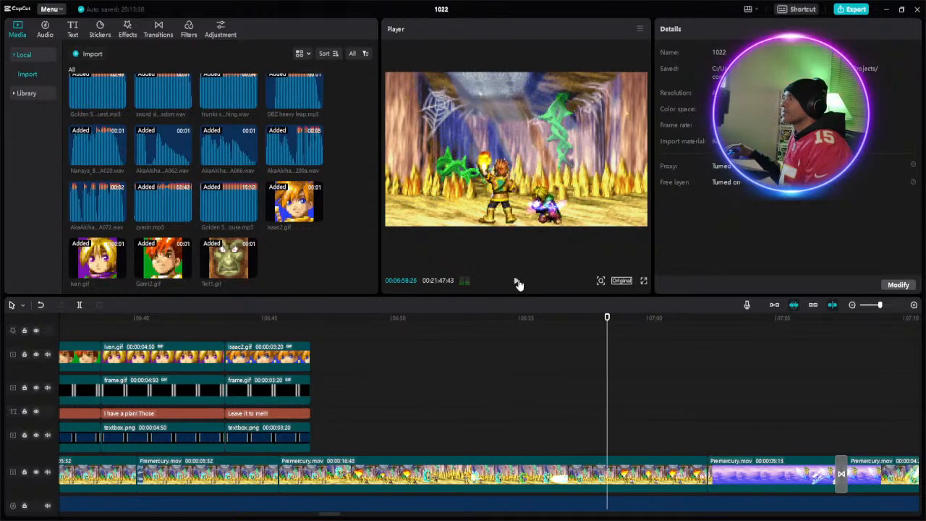
pyautogui.rightClick(609, 436)
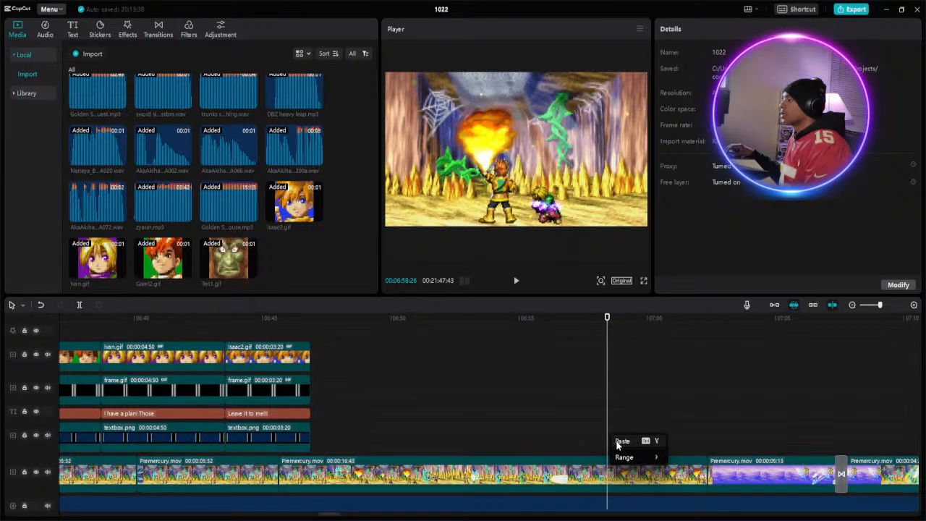
pyautogui.click(621, 442)
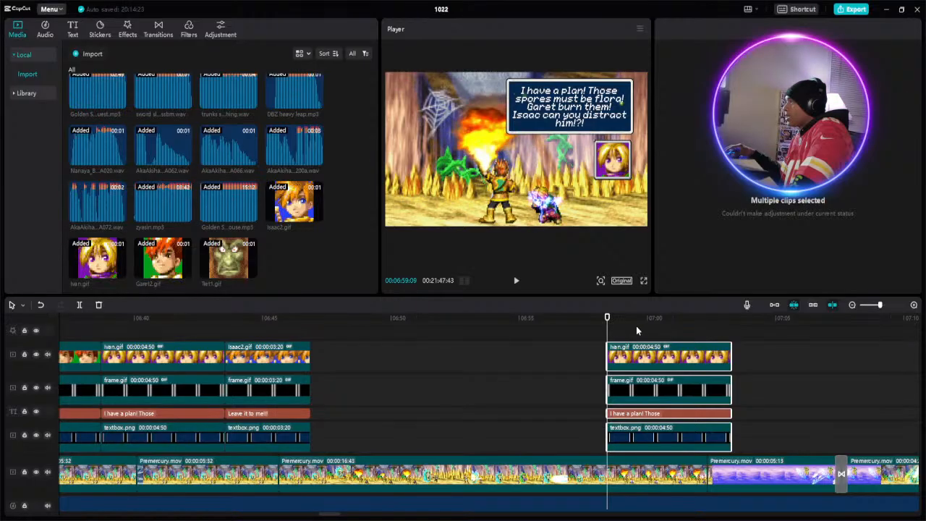
# - Trim the ends of the pasted portrait, frame, caption and textbox clips to 00:07:02:21, just before the purple sky footage
pyautogui.click(705, 330)
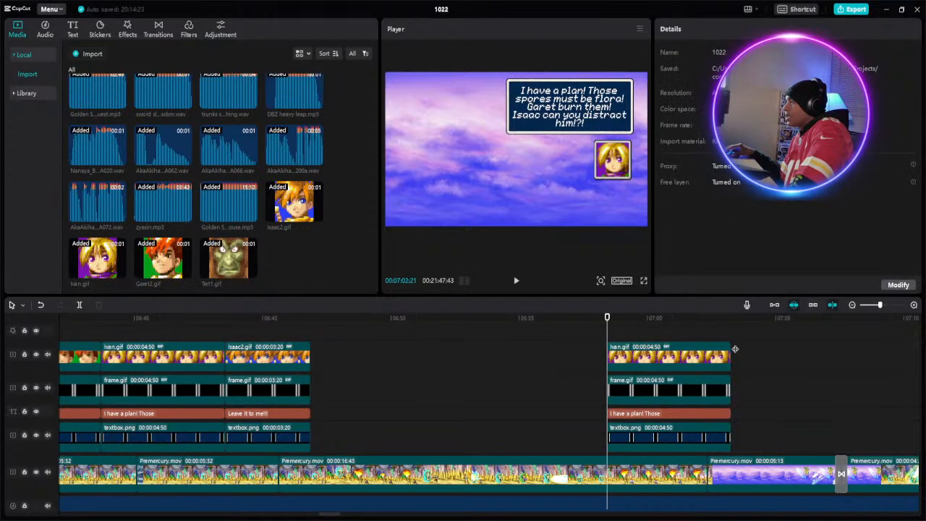
pyautogui.moveTo(734, 349); pyautogui.dragTo(710, 349)
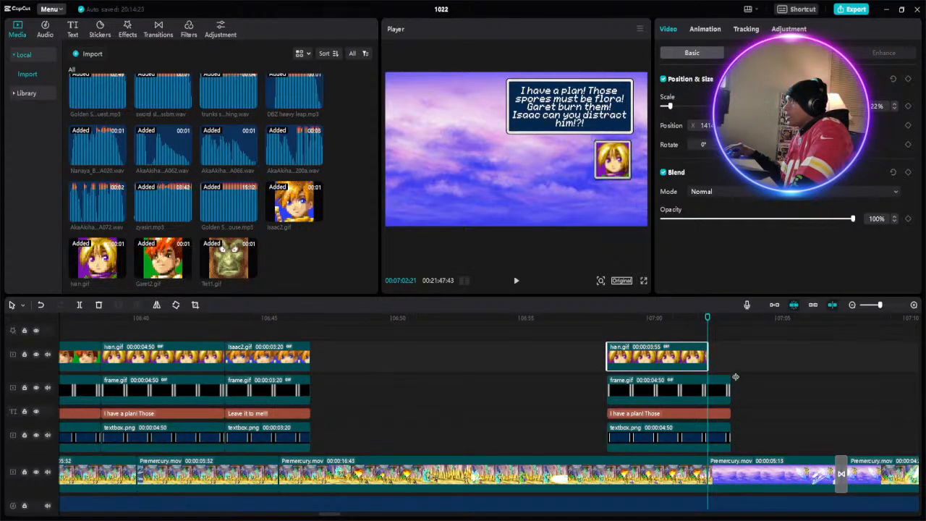
pyautogui.click(717, 380)
pyautogui.moveTo(716, 380); pyautogui.dragTo(707, 380)
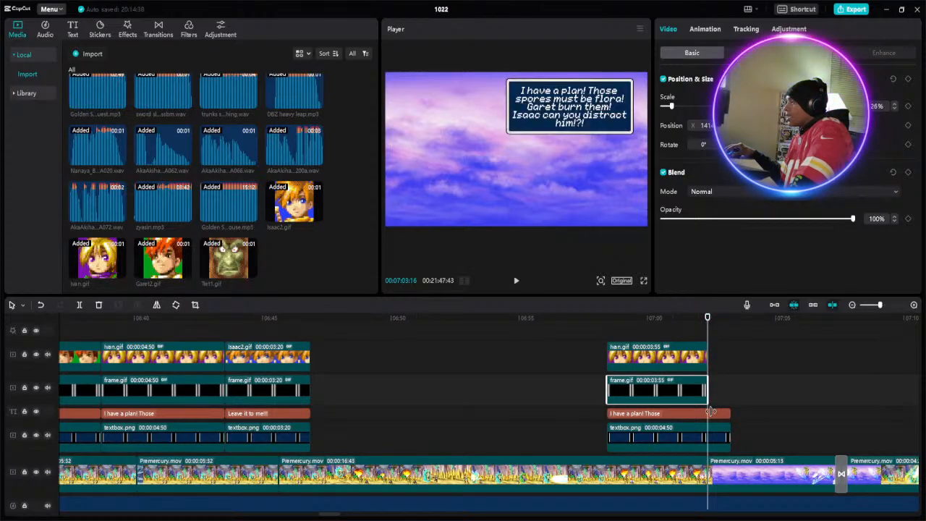
pyautogui.click(709, 414)
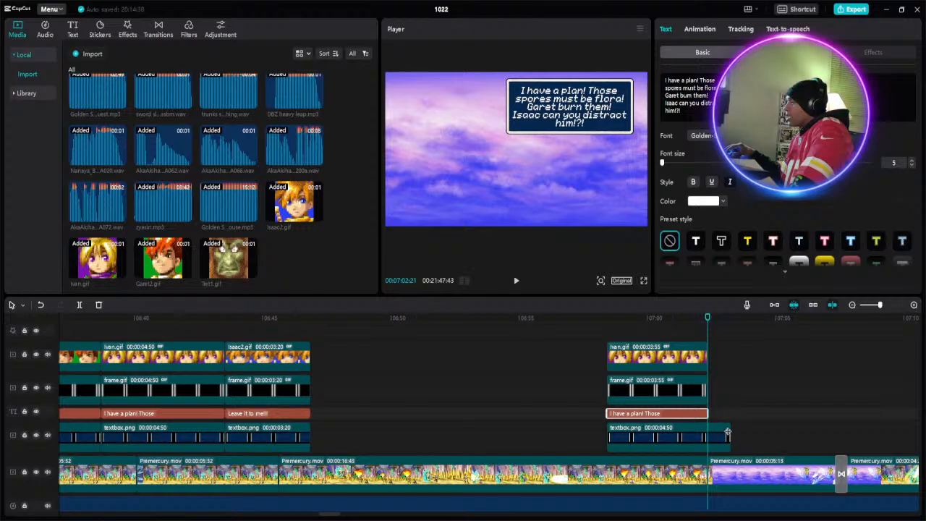
pyautogui.click(727, 427)
pyautogui.moveTo(729, 429); pyautogui.dragTo(706, 427)
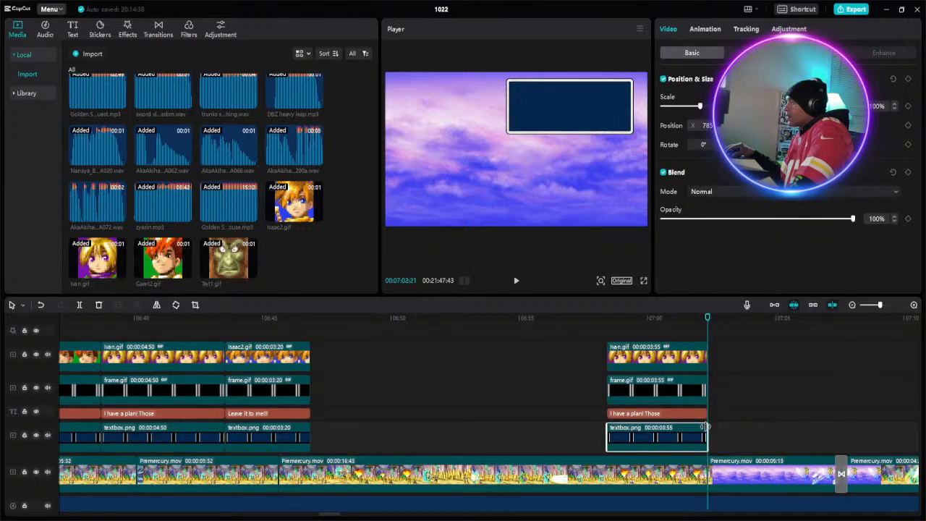
# - Replace the text of the pasted Ivan.gif section's caption with "Holy winds"
pyautogui.click(628, 315)
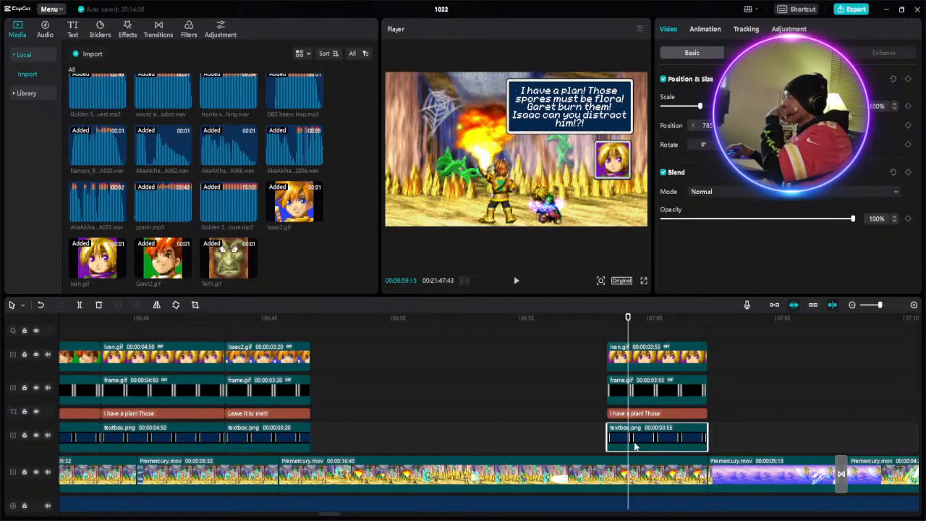
pyautogui.click(641, 416)
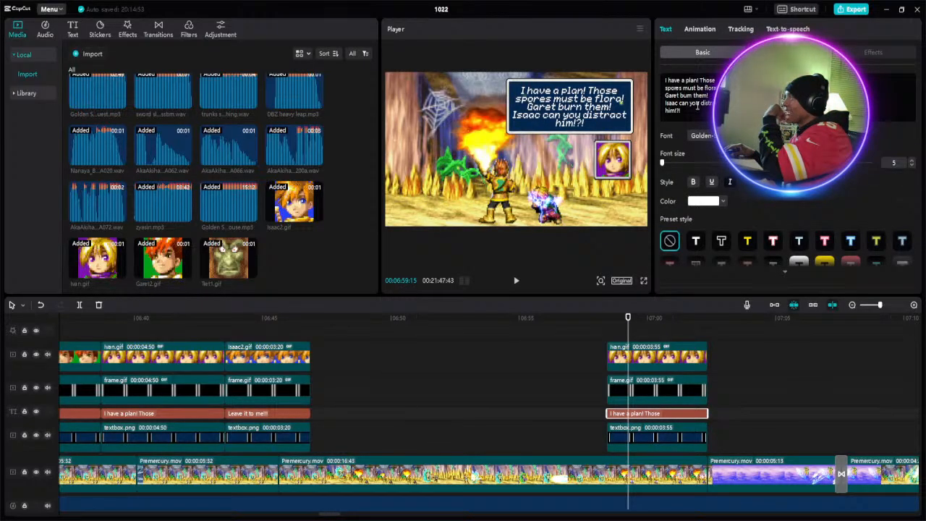
pyautogui.press('BackSpace')
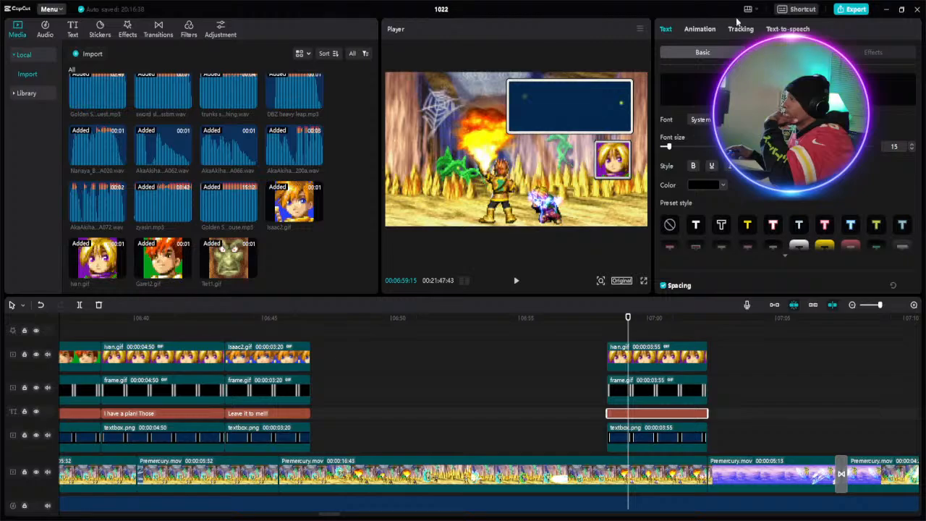
pyautogui.click(671, 81)
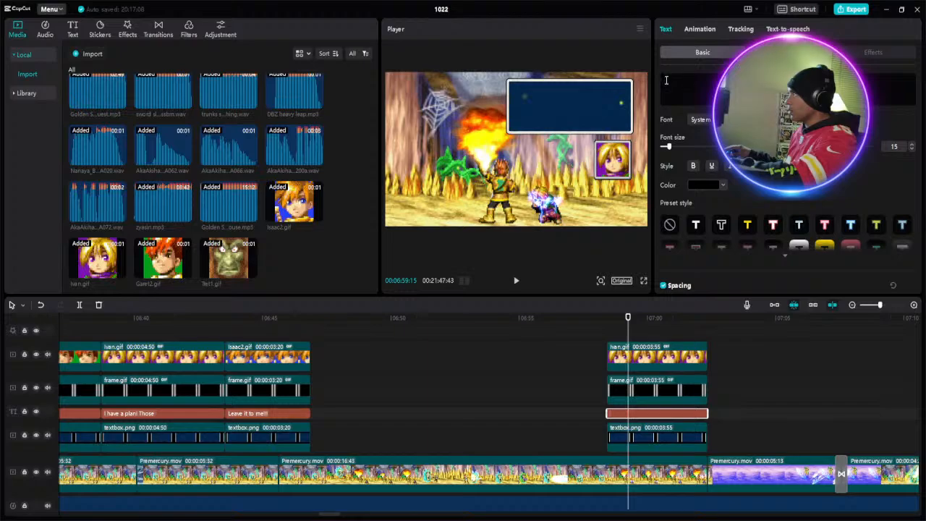
pyautogui.write('H')
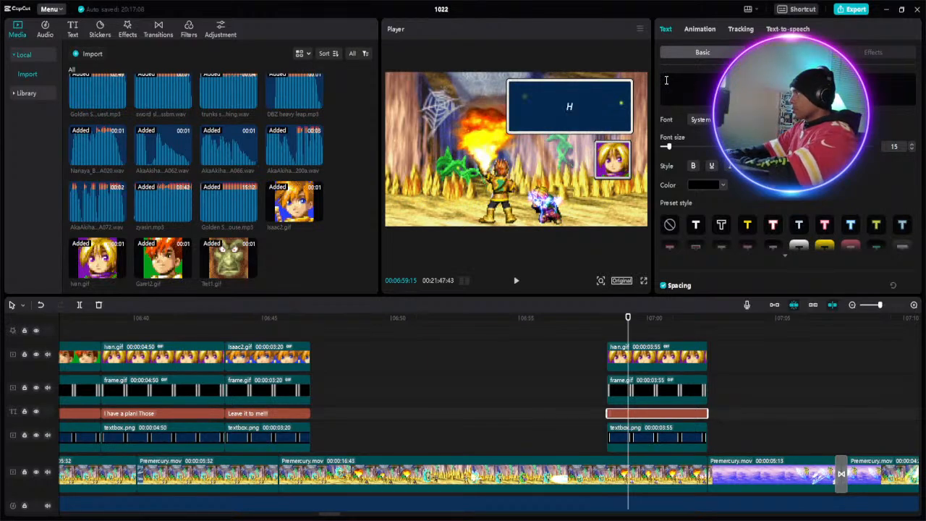
pyautogui.write('ol')
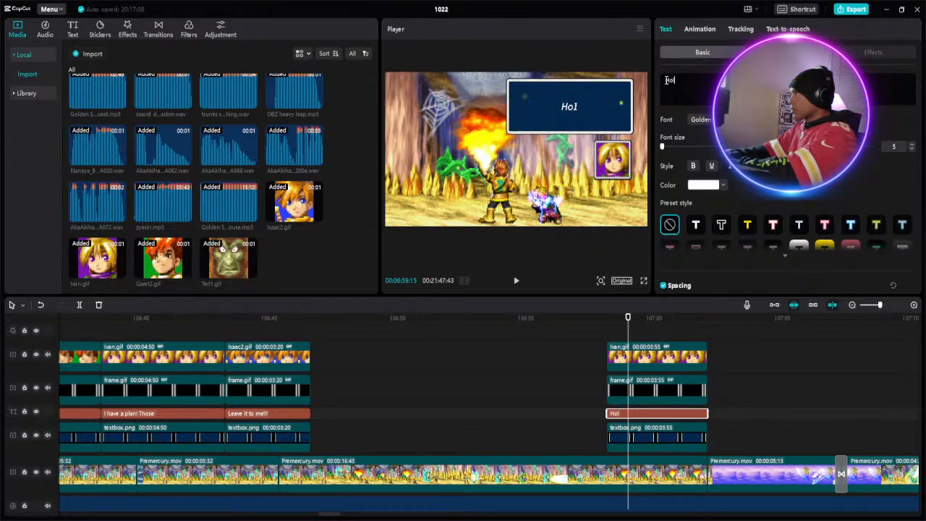
pyautogui.write('y')
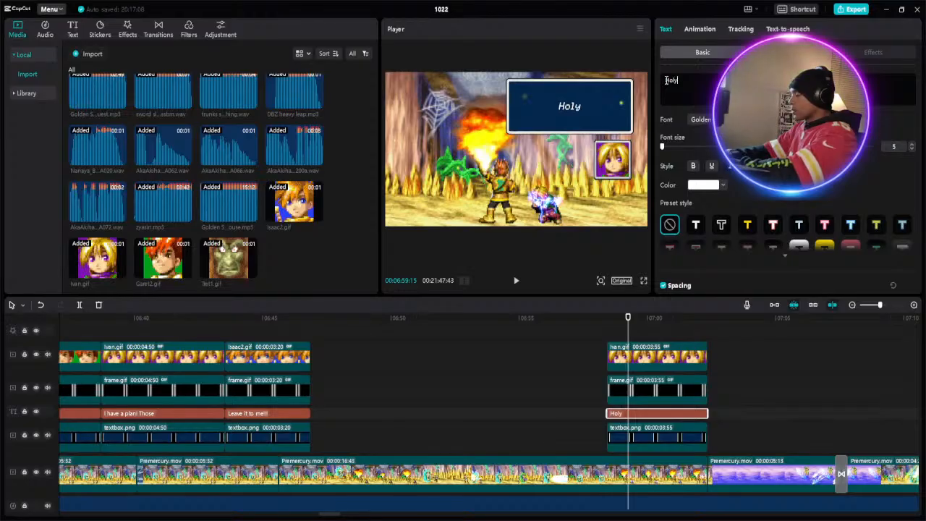
pyautogui.write(' wi')
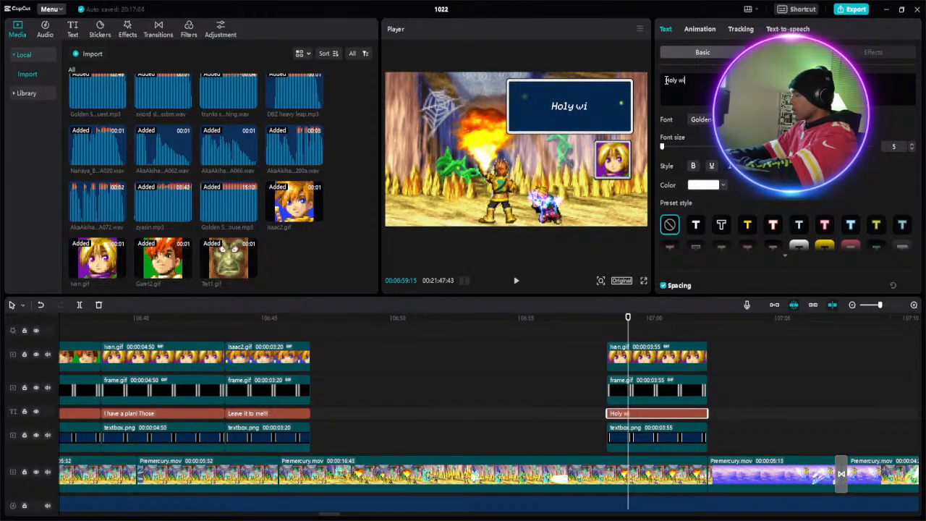
pyautogui.write('nds')
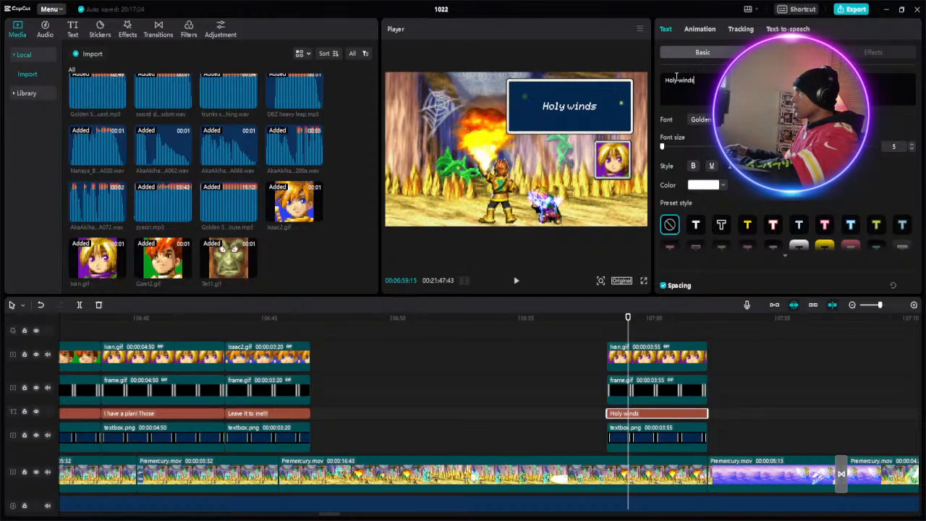
# - Change the word "Holy" to "Turbulent" in the pasted section's caption
pyautogui.moveTo(678, 80); pyautogui.dragTo(666, 82)
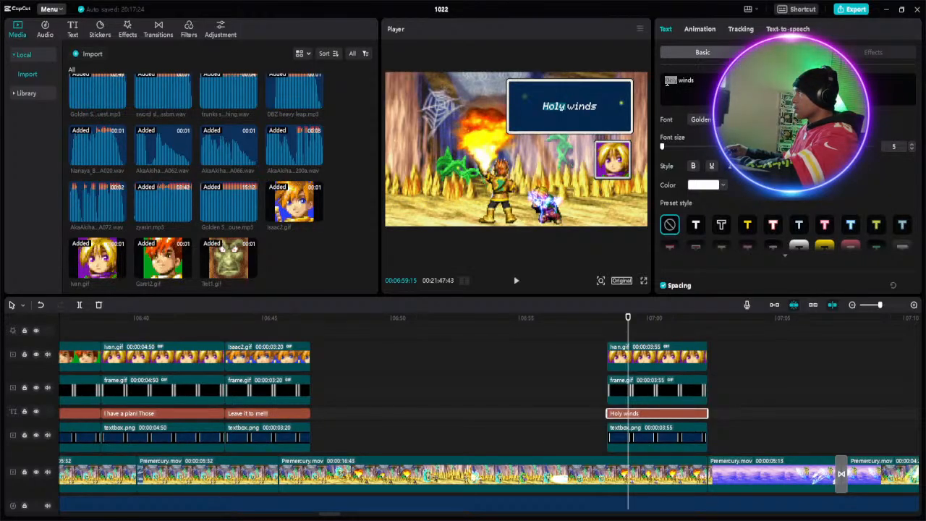
pyautogui.write('Turbuk')
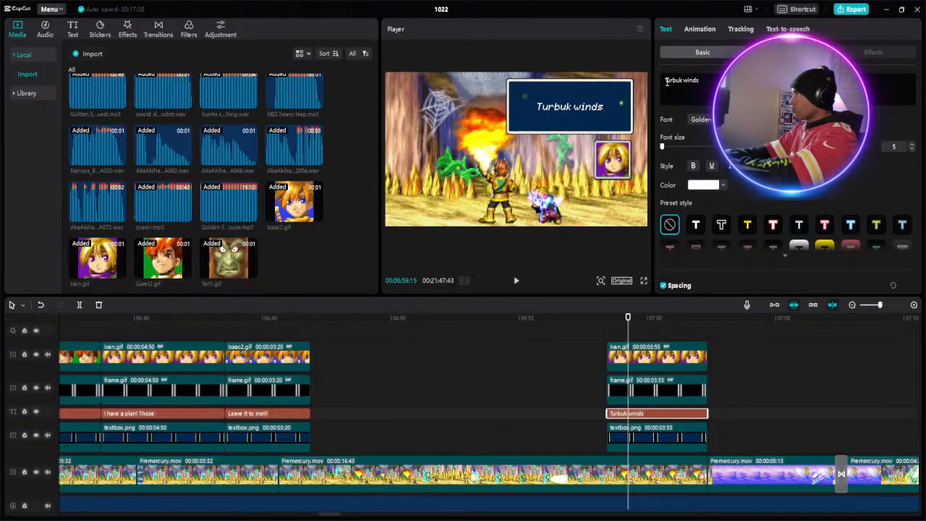
pyautogui.press('BackSpace')
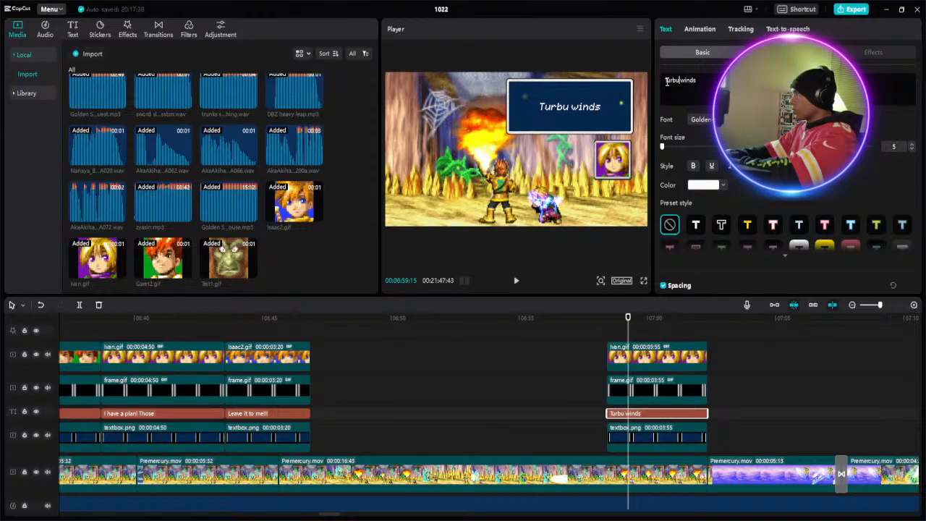
pyautogui.write('lent')
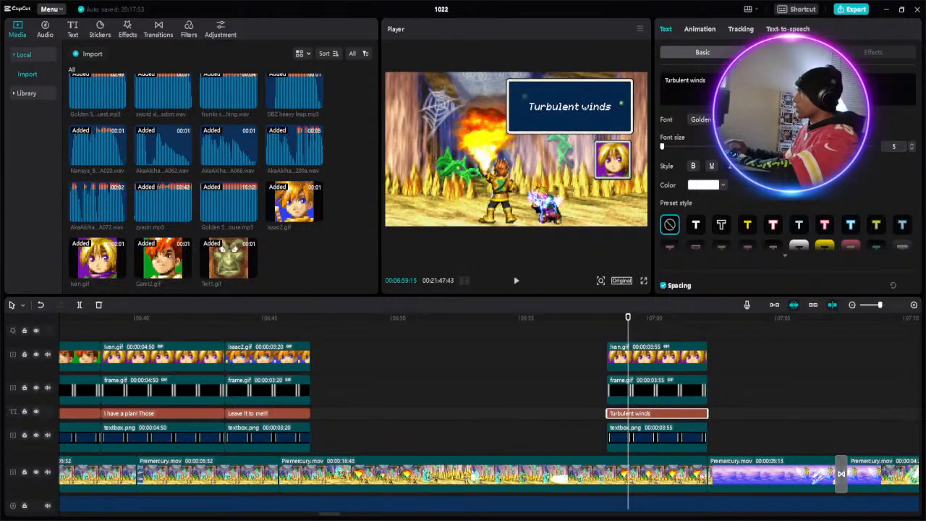
# - Add a second line reading "and Holy Thunder" to the "Turbulent winds" caption
pyautogui.click(686, 80)
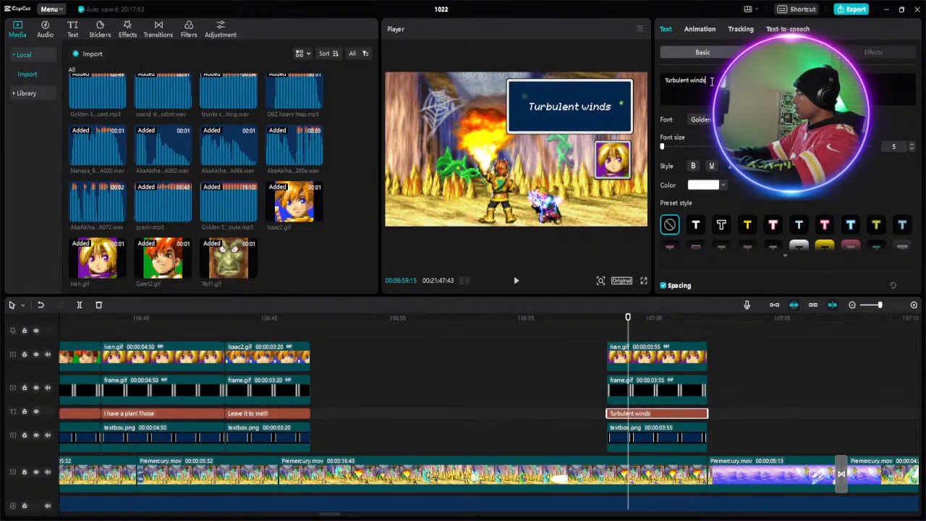
pyautogui.press('Return')
pyautogui.write('a')
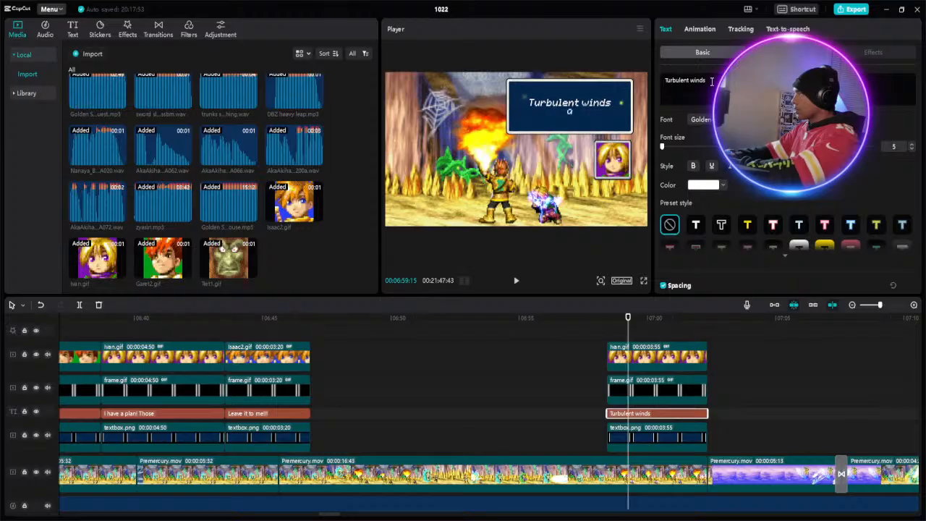
pyautogui.write('nd')
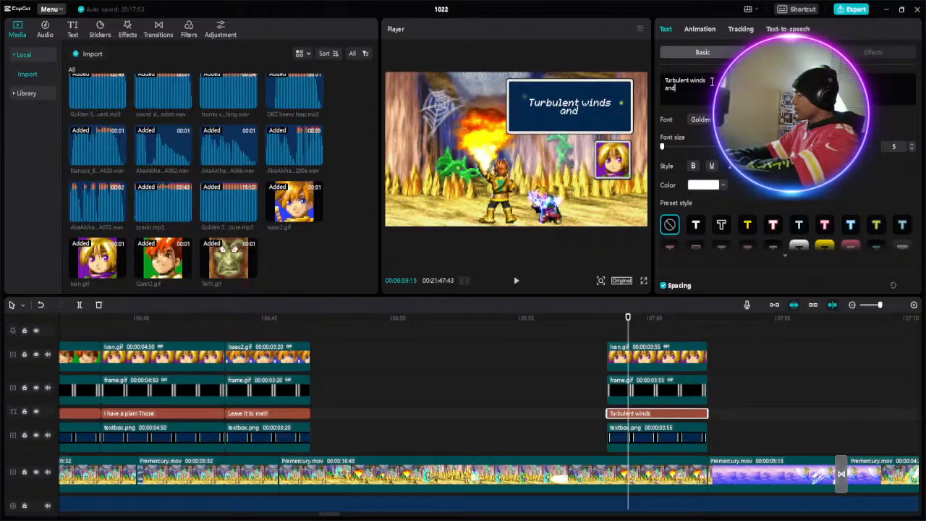
pyautogui.write(' Ho')
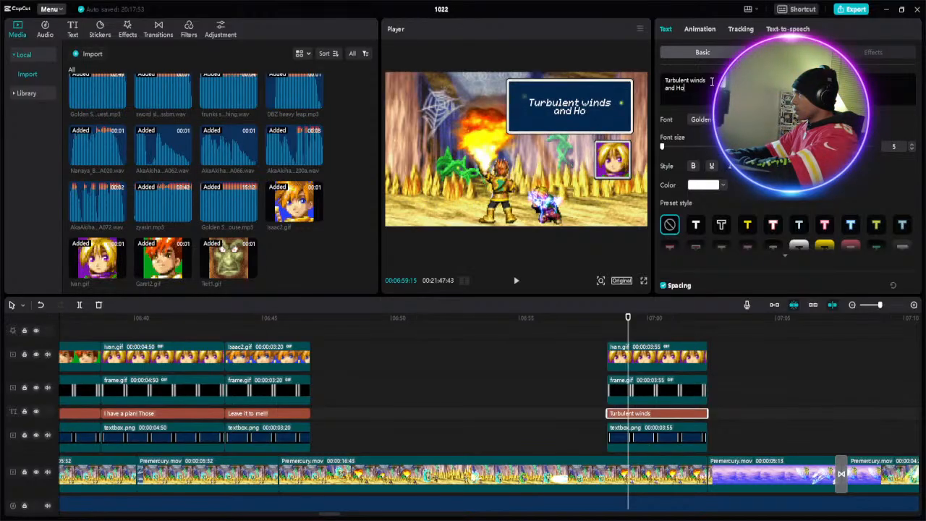
pyautogui.write('ly Thun')
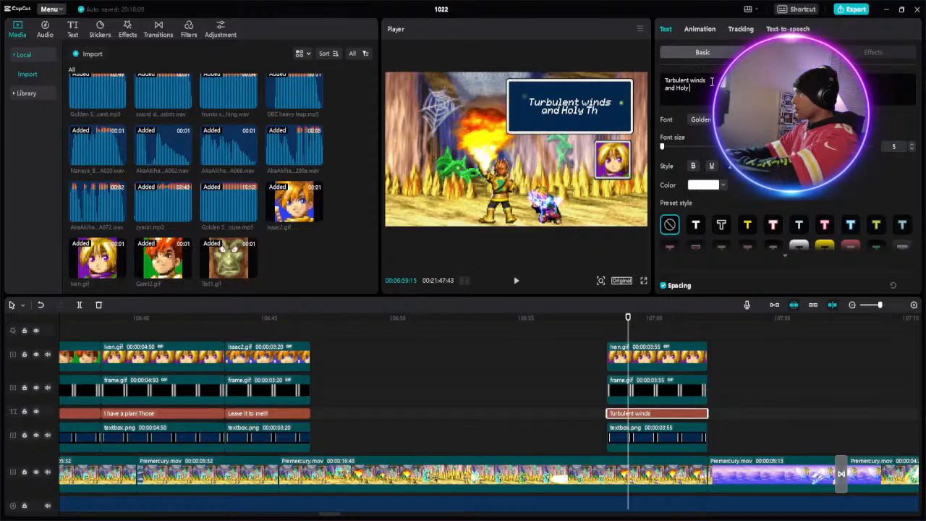
pyautogui.write('der')
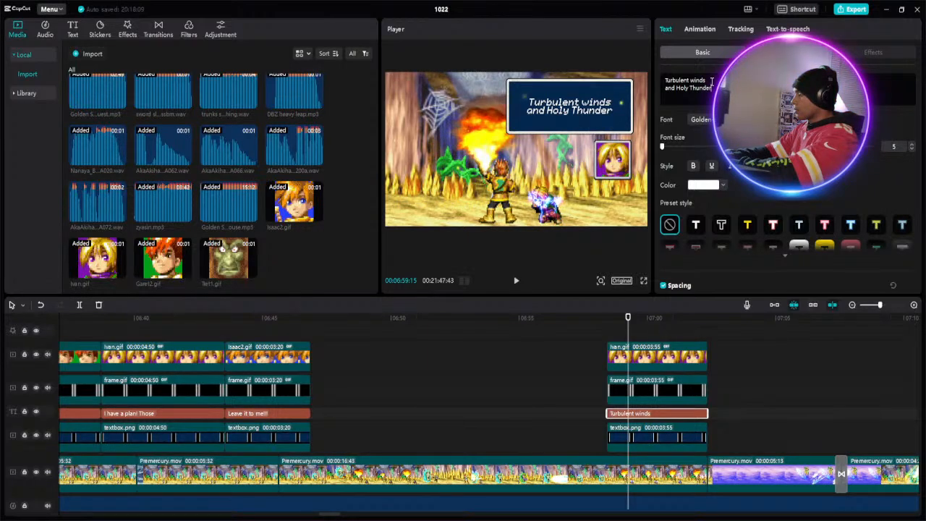
# - Add a third line reading "send me the aid" to the "Turbulent winds" caption
pyautogui.press('Return')
pyautogui.write('se')
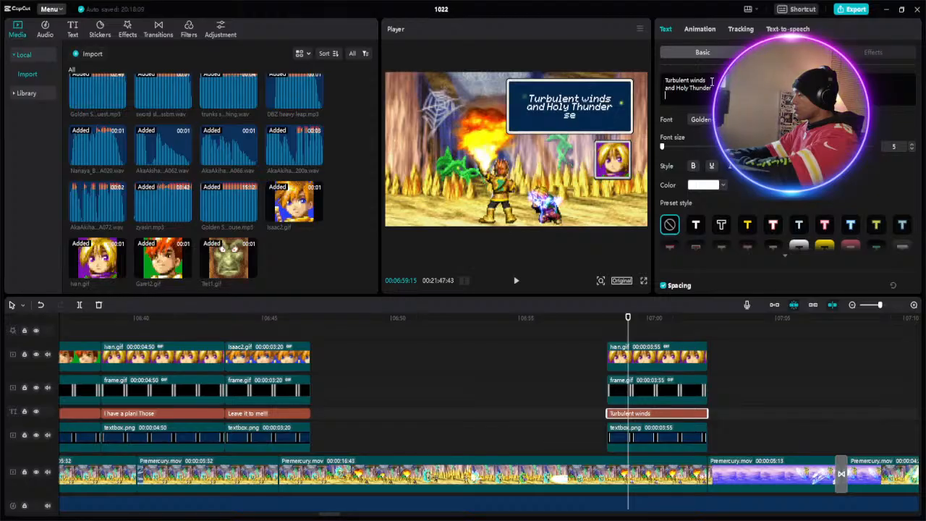
pyautogui.write('nd')
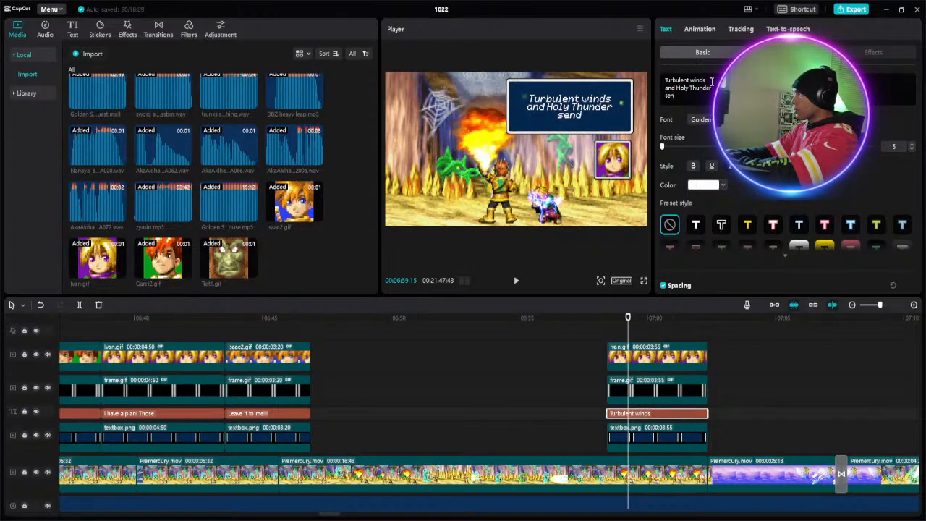
pyautogui.write(' me the')
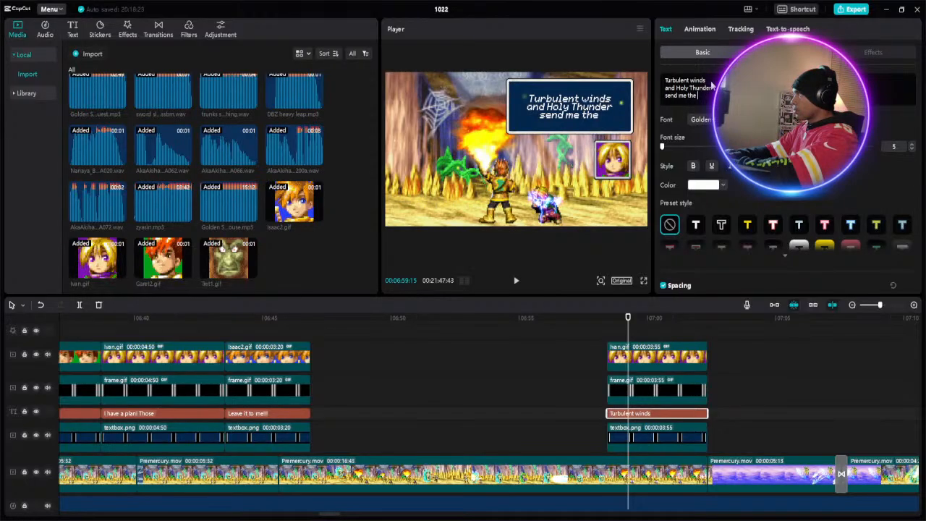
pyautogui.write(' aid')
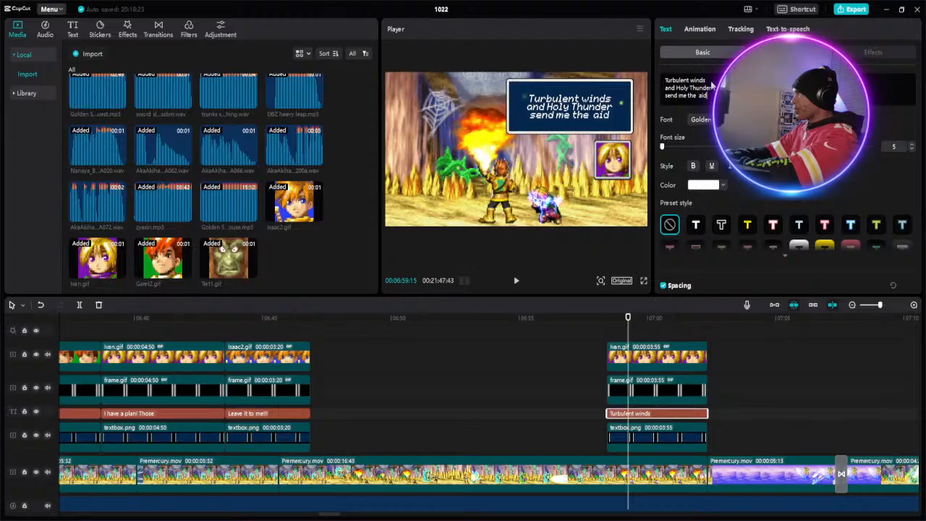
pyautogui.press('BackSpace')
pyautogui.press('BackSpace')
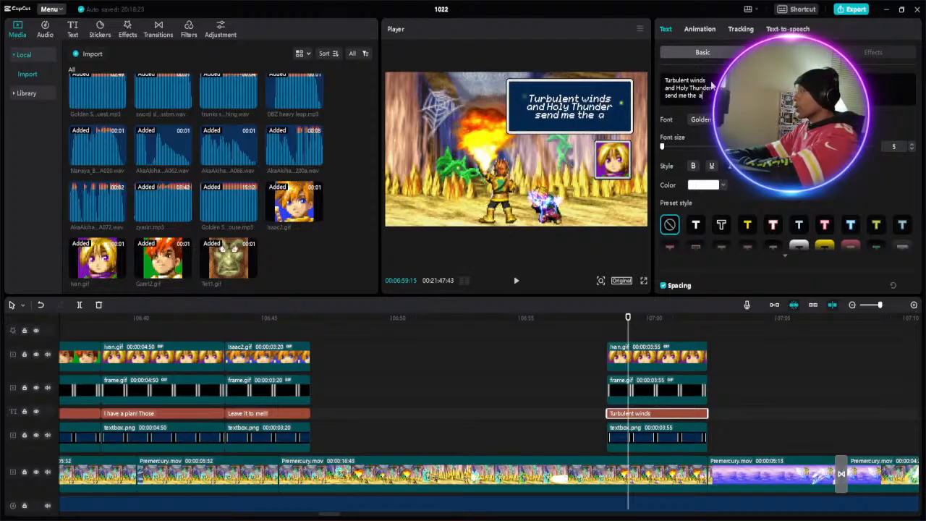
pyautogui.press('BackSpace')
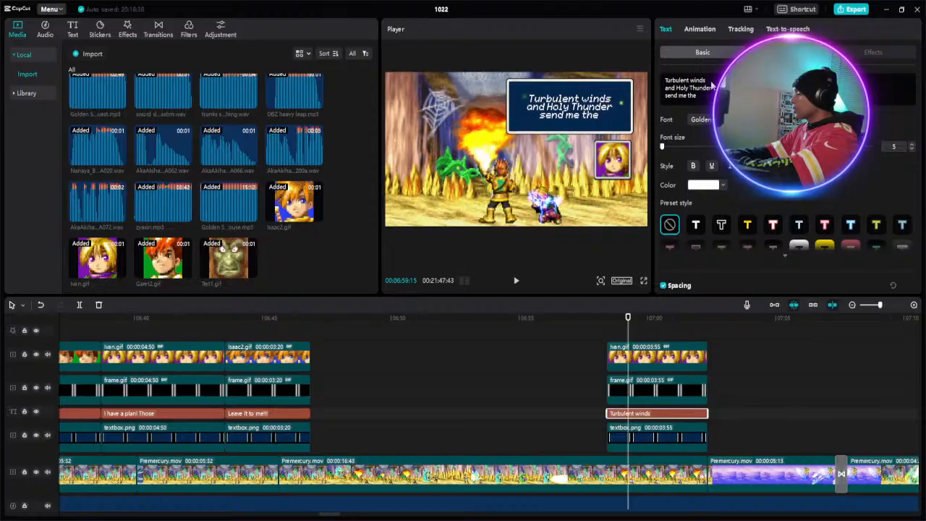
pyautogui.write('aid')
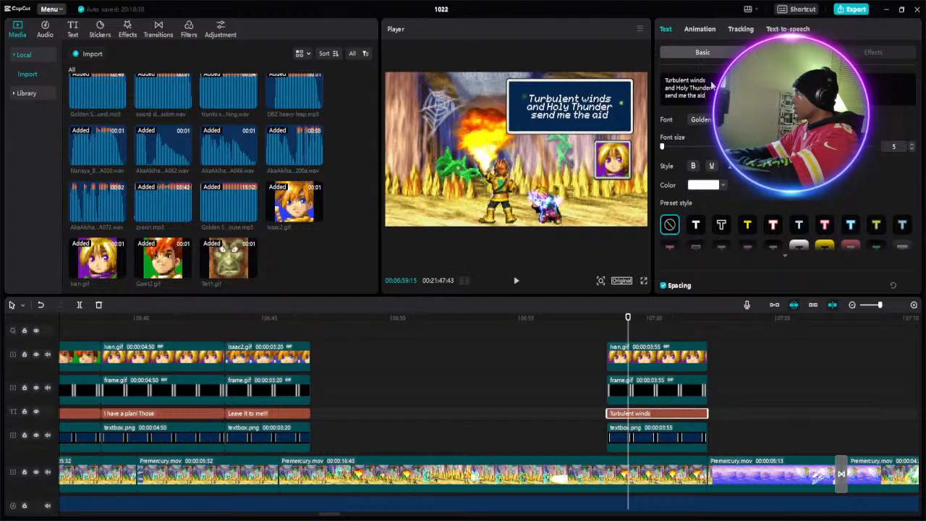
# - Start a fourth caption line with the words "of the", keeping both words on the same line
pyautogui.press('Return')
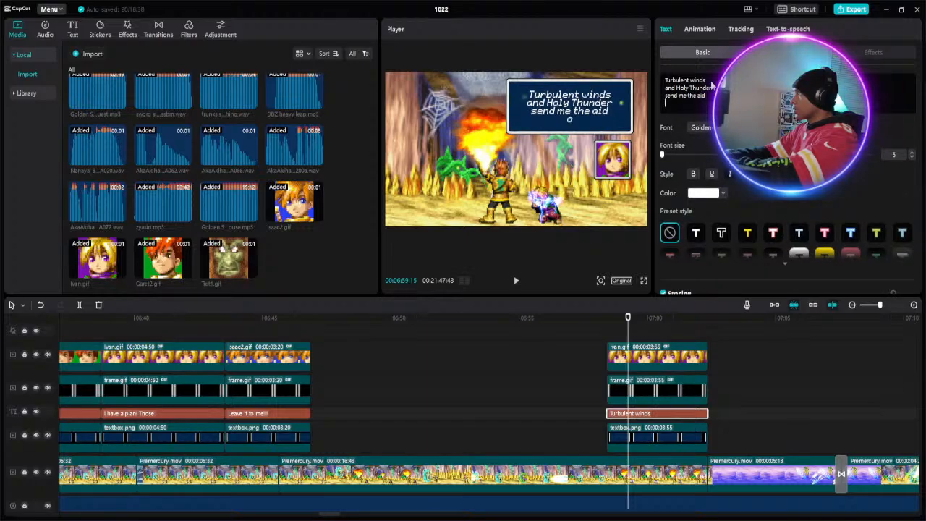
pyautogui.write('of')
pyautogui.press('Return')
pyautogui.write('the')
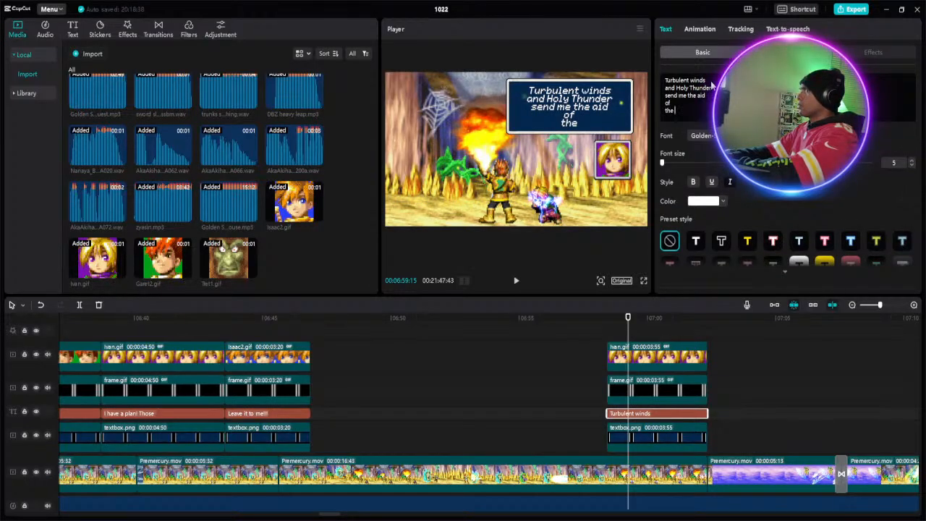
pyautogui.press('BackSpace')
pyautogui.press('BackSpace')
pyautogui.press('BackSpace')
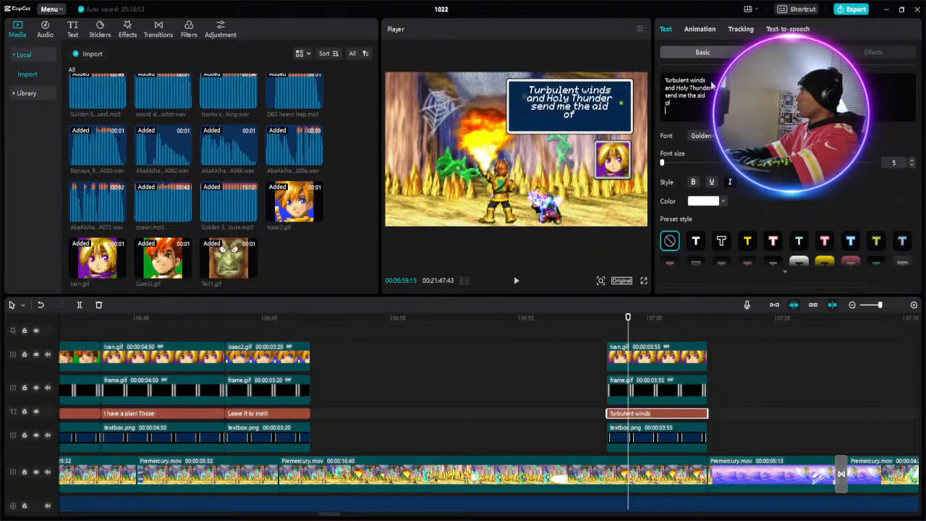
pyautogui.press('BackSpace')
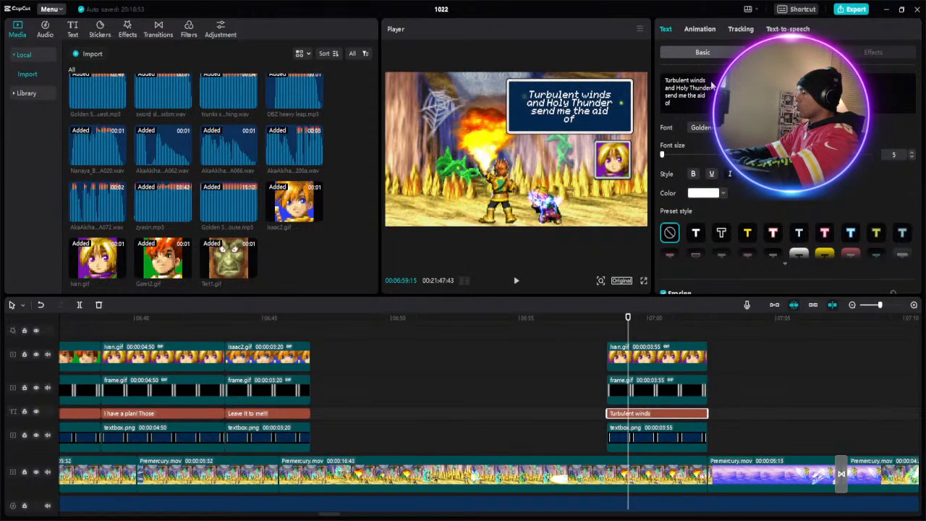
pyautogui.write('the')
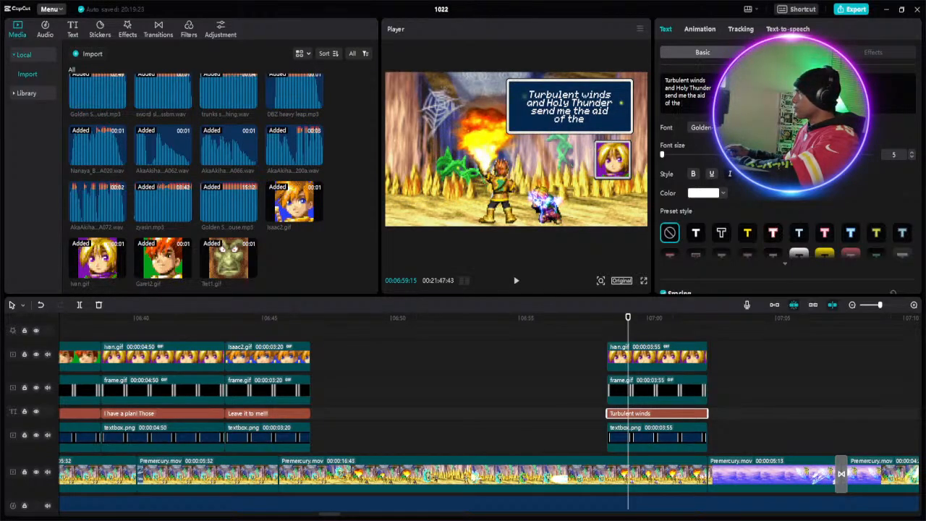
# - Complete the fourth caption line with the capitalised word "Huntress"
pyautogui.write('h')
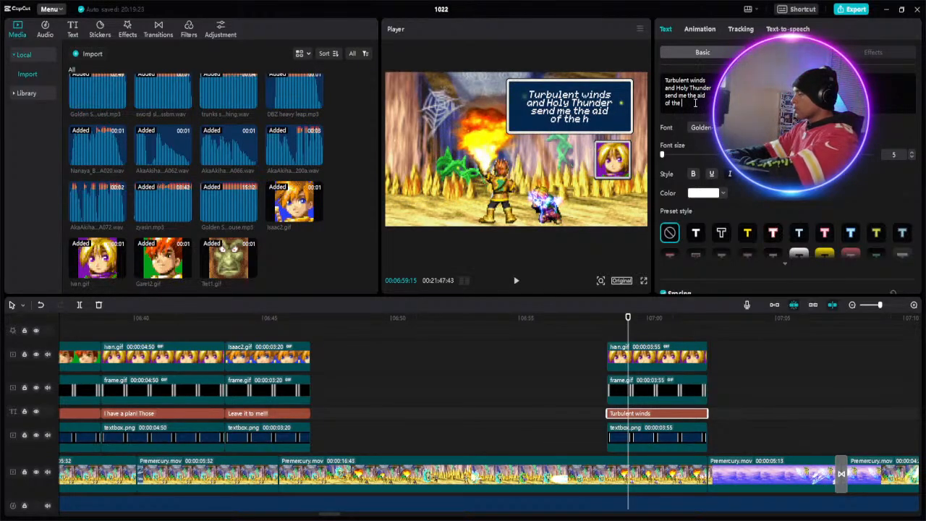
pyautogui.write('un')
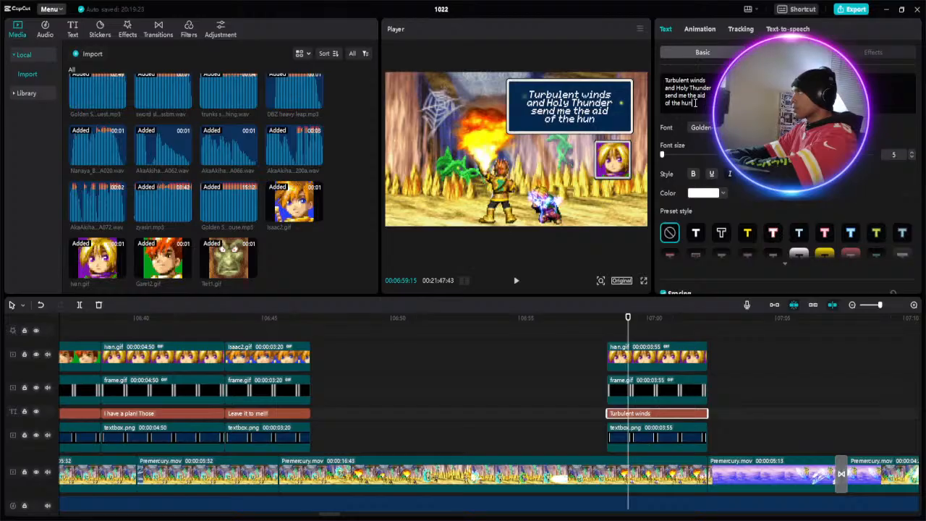
pyautogui.write('tres')
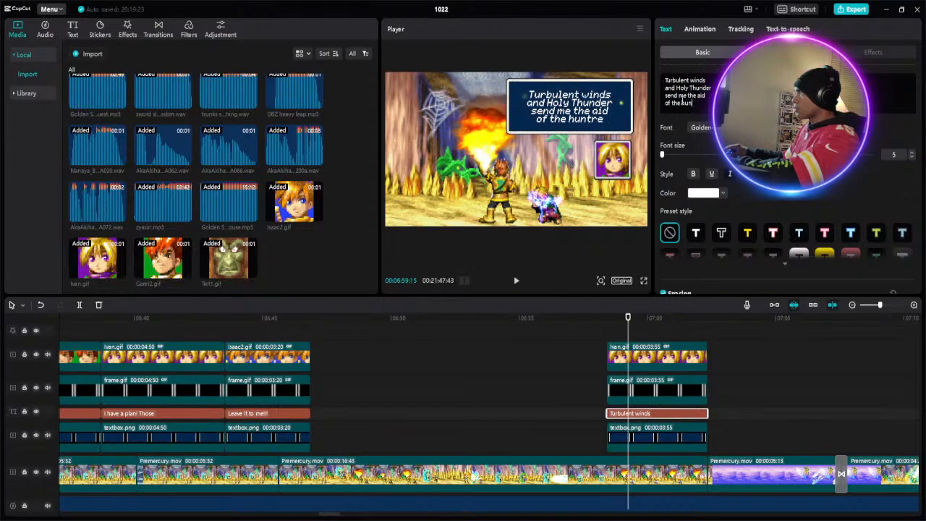
pyautogui.write('s')
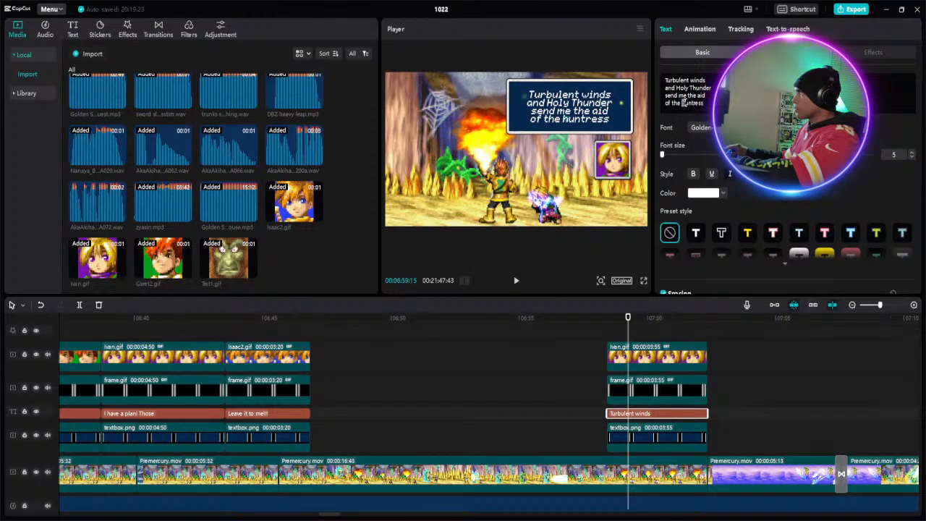
pyautogui.write('H')
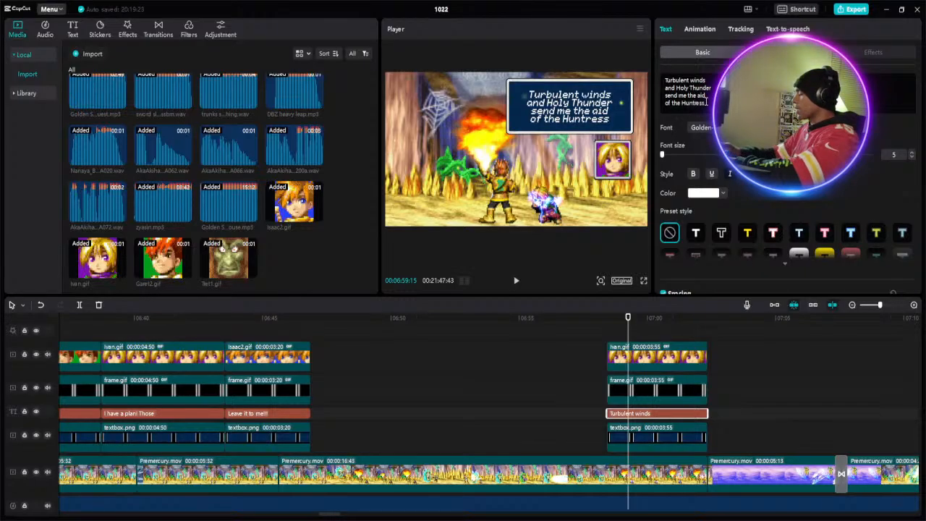
# - Add a fifth line reading "of the Heavens!!!" to the "Turbulent winds" caption
pyautogui.press('Return')
pyautogui.write('o')
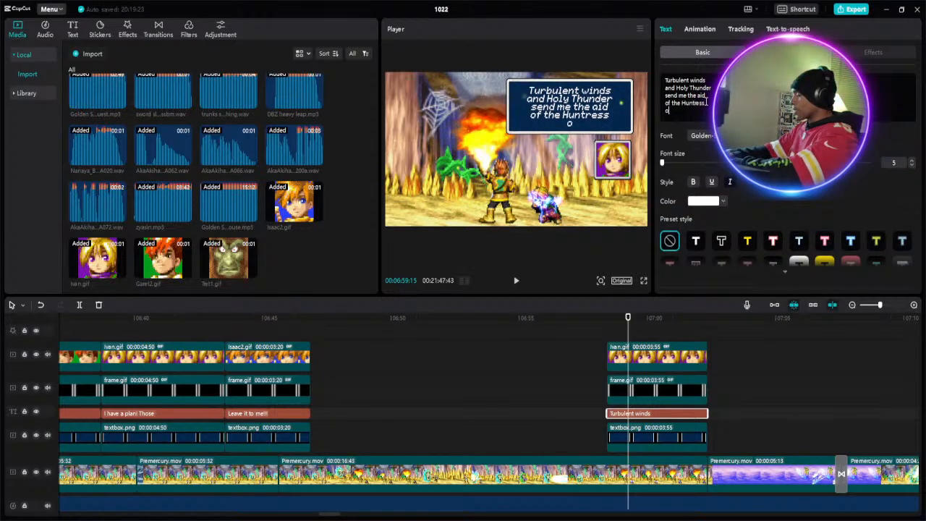
pyautogui.write('f the He')
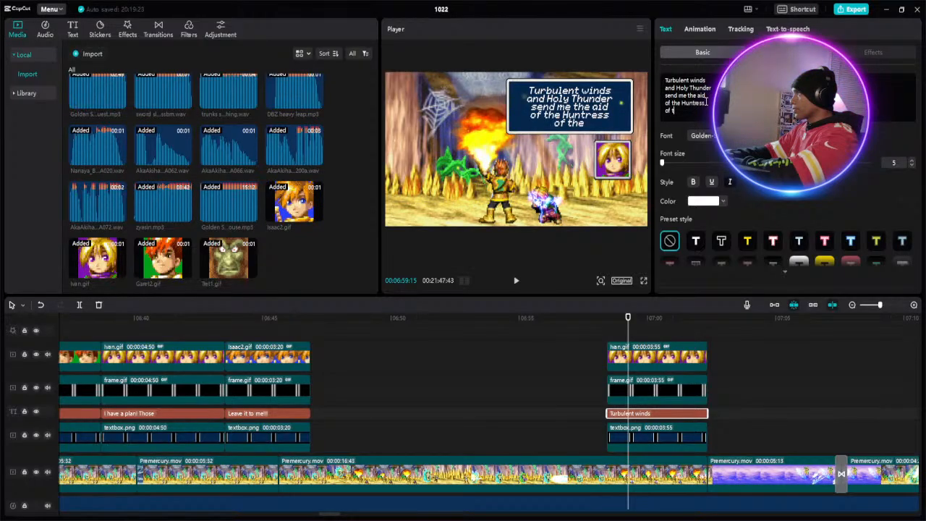
pyautogui.write(' Hea')
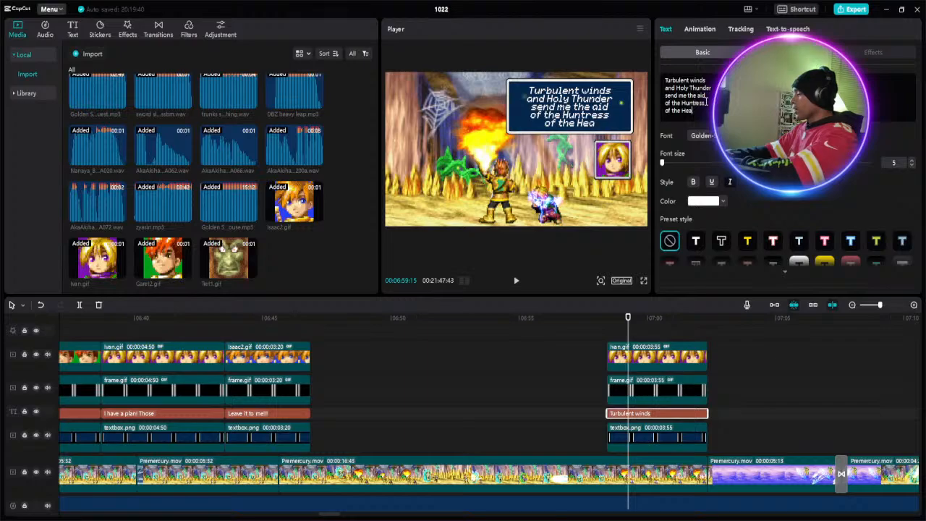
pyautogui.write('ven')
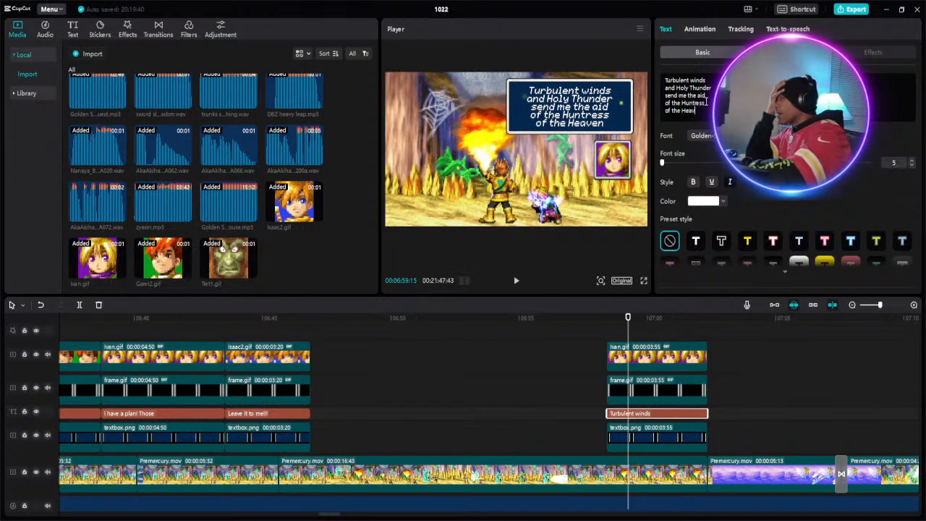
pyautogui.write('s')
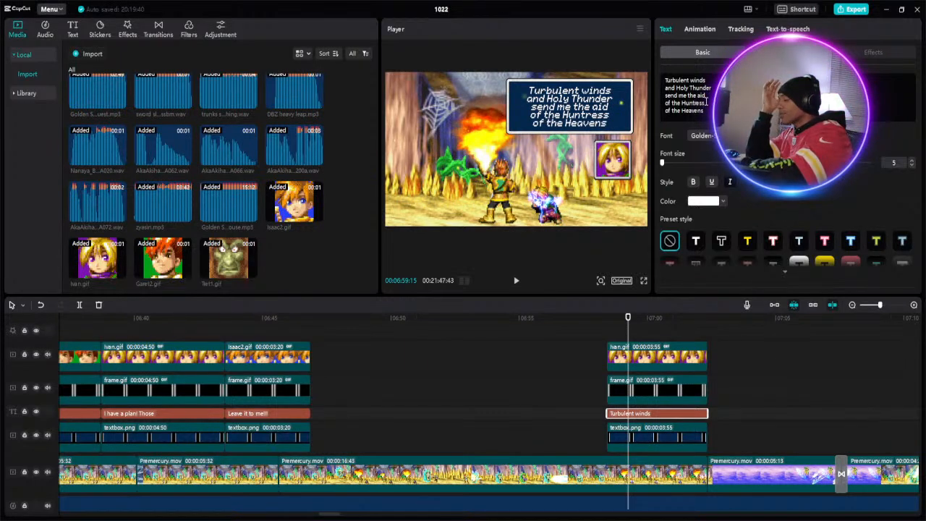
pyautogui.write('!!!')
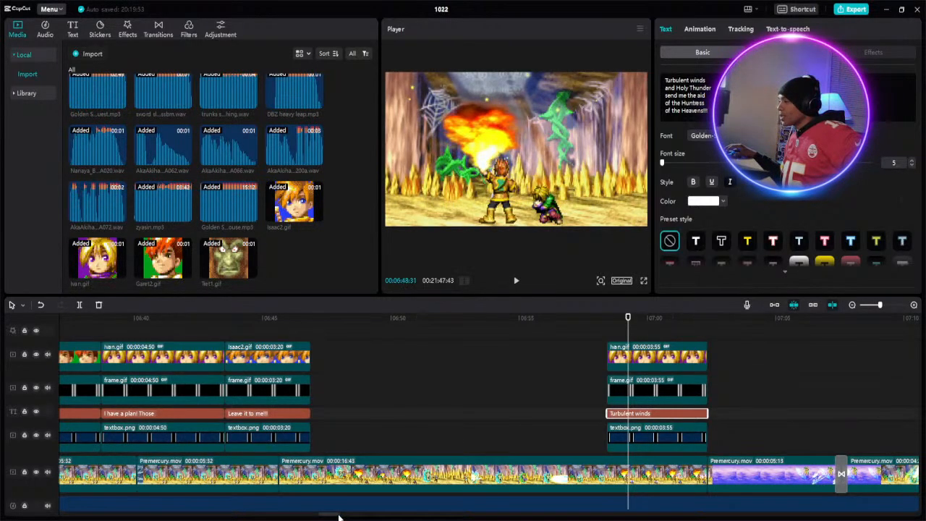
# - Play the cave battle from its start at about 6:23 to about 7:10 to review the dialogue
pyautogui.moveTo(337, 517); pyautogui.dragTo(321, 516)
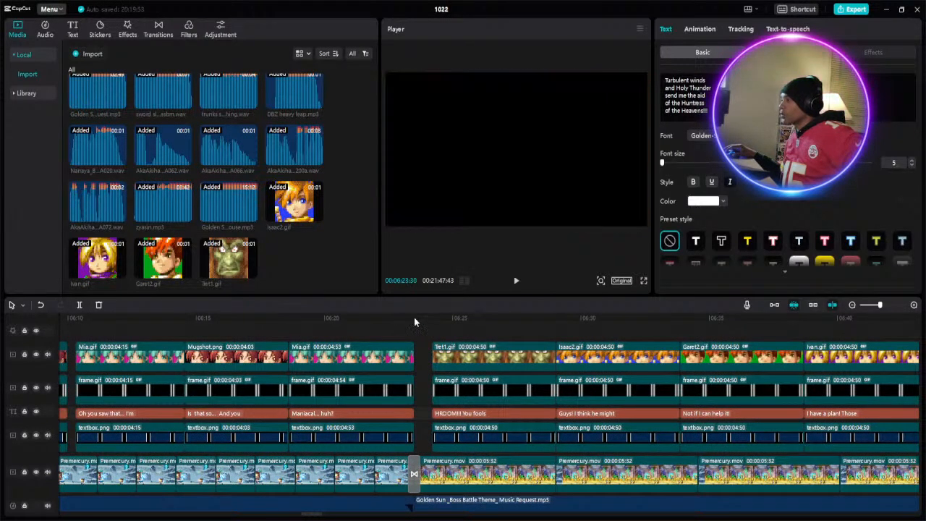
pyautogui.click(414, 317)
pyautogui.click(516, 281)
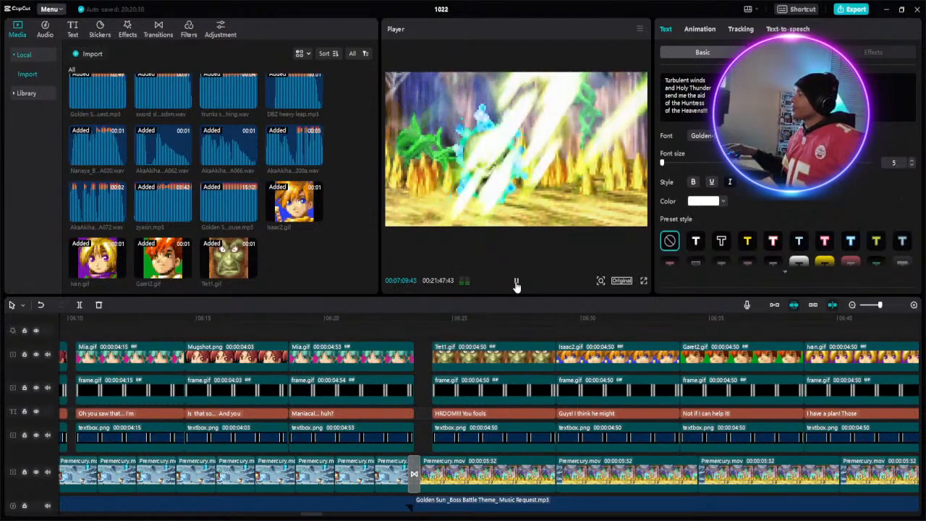
pyautogui.click(516, 283)
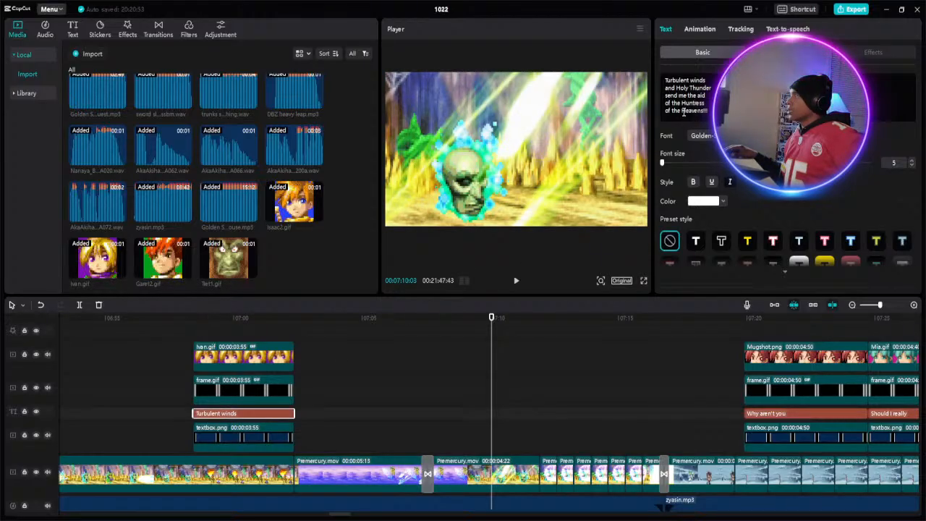
# - Replace the caption's last line "of the Heavens!!!" with "Gods!!!"
pyautogui.moveTo(707, 110); pyautogui.dragTo(665, 110)
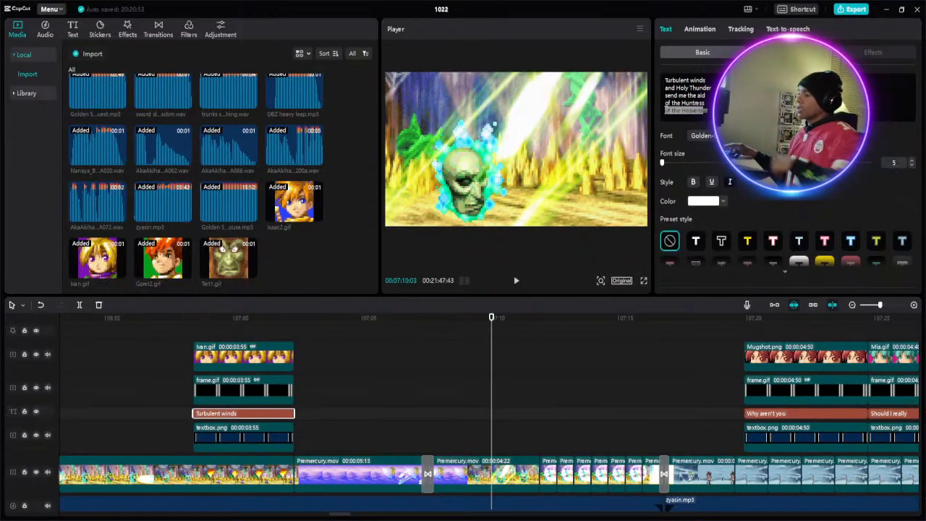
pyautogui.write('Gil')
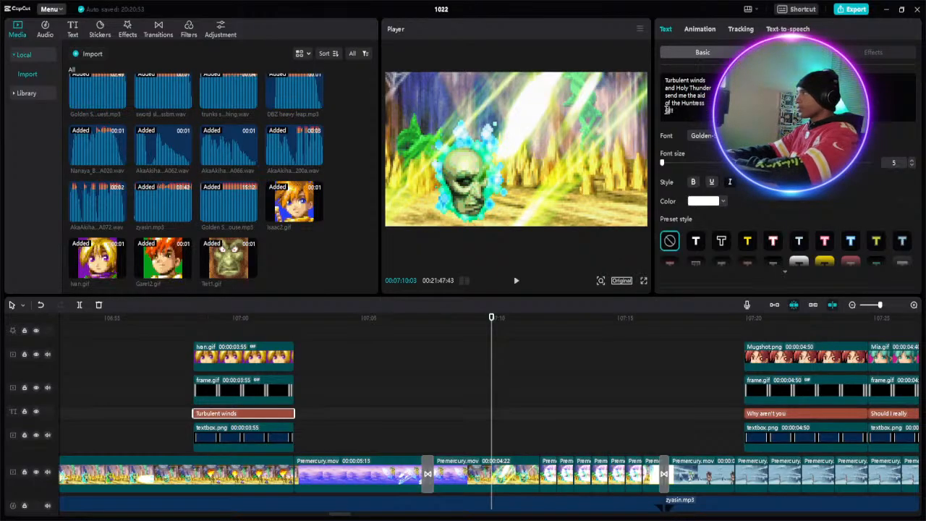
pyautogui.write('s!!!')
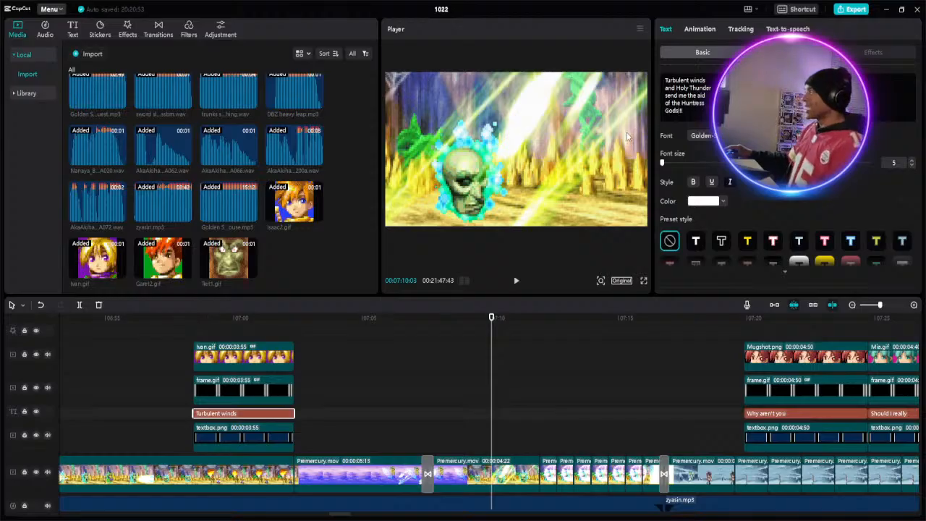
# - Insert "of the" before "Gods!!!" in the caption's last line, with the playhead over that section
pyautogui.click(212, 322)
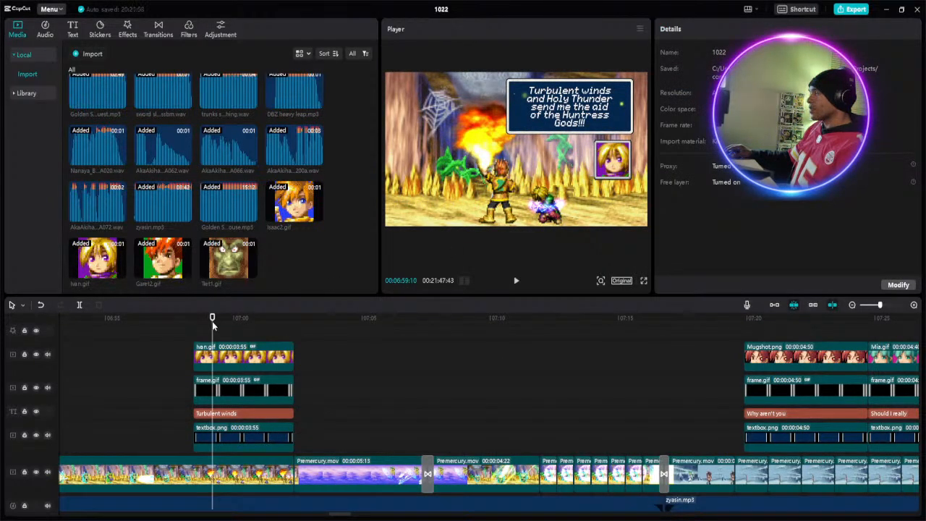
pyautogui.click(255, 412)
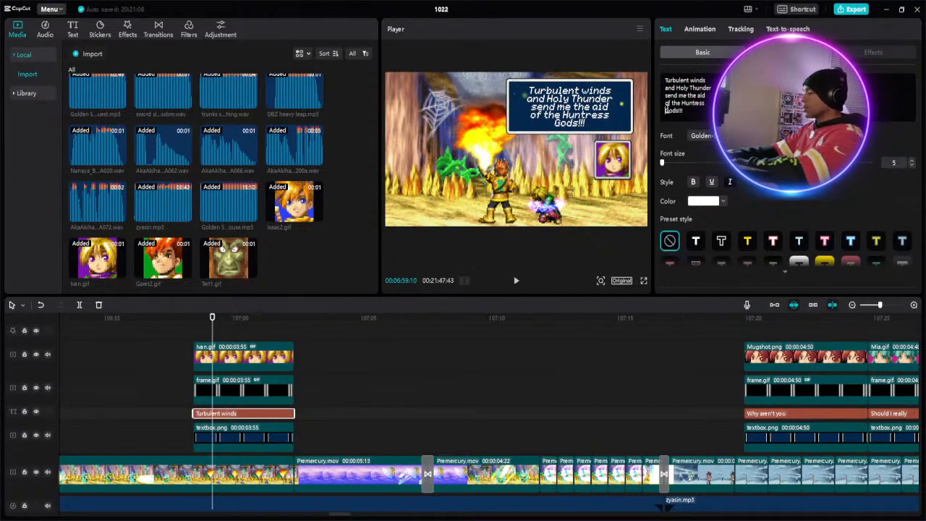
pyautogui.click(667, 110)
pyautogui.write('of')
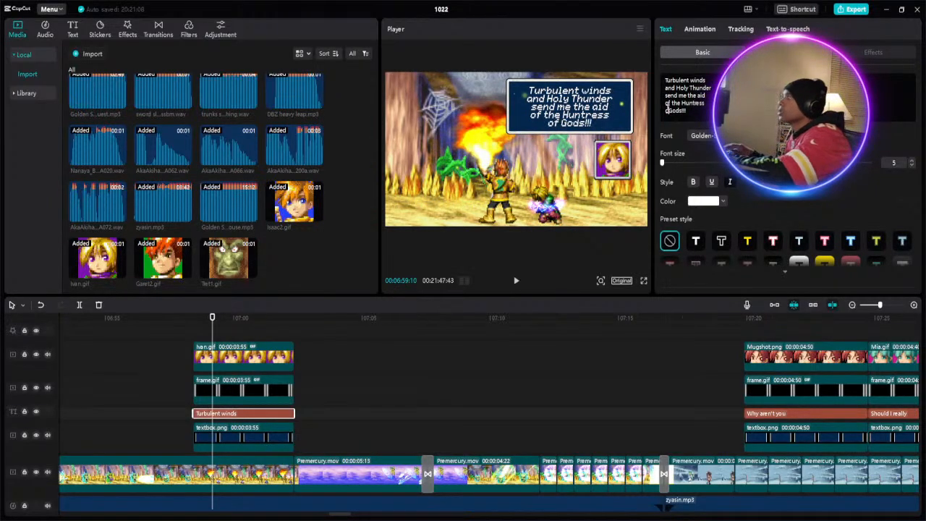
pyautogui.write(' the')
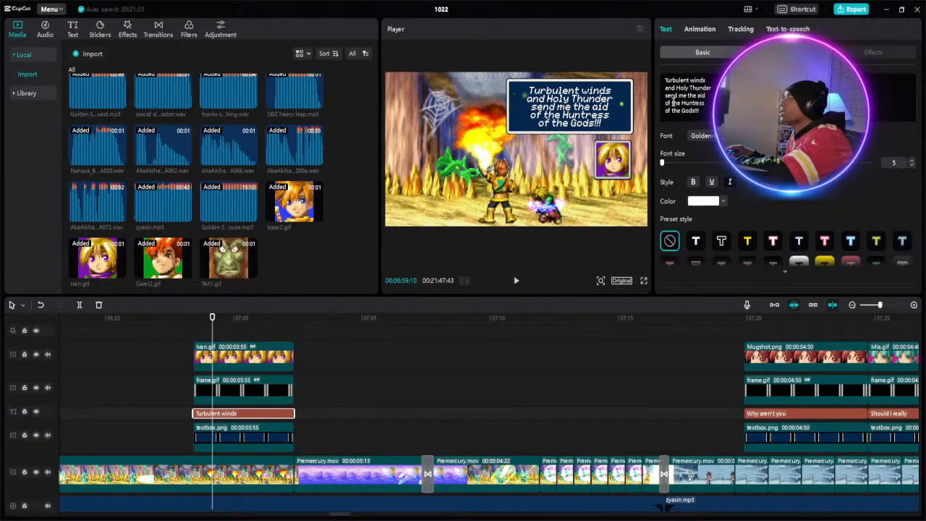
# - Replace "Huntress of the Gods!!!" in the "Turbulent winds" caption so its fourth line reads "of the Arrows" and nothing follows it
pyautogui.moveTo(673, 103); pyautogui.dragTo(701, 110)
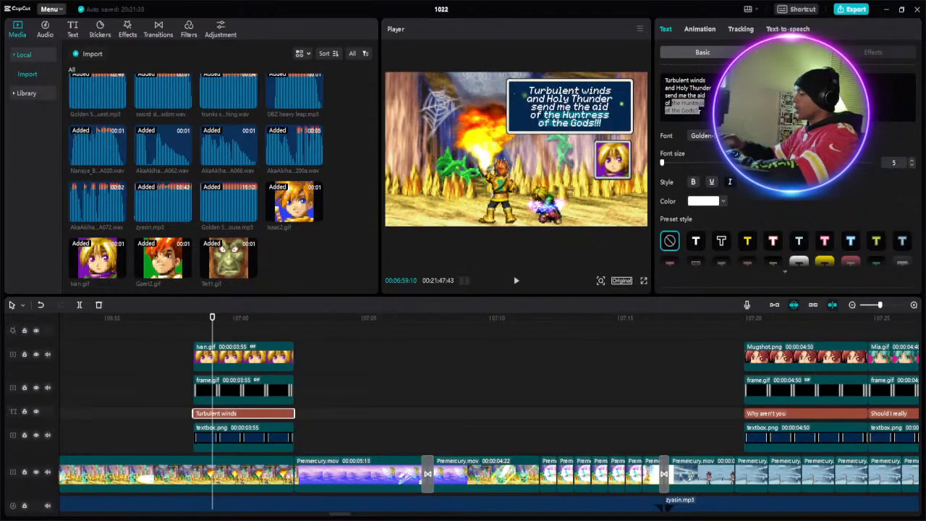
pyautogui.write('ar')
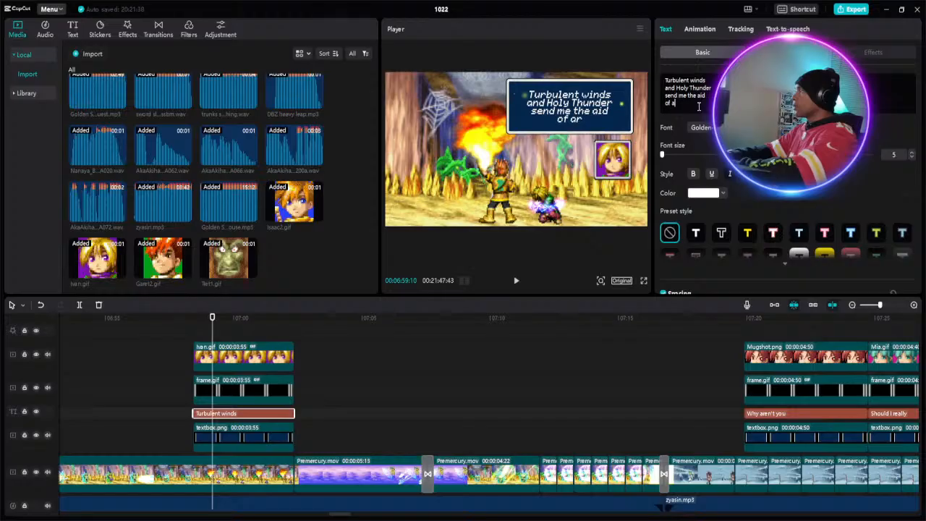
pyautogui.write('row')
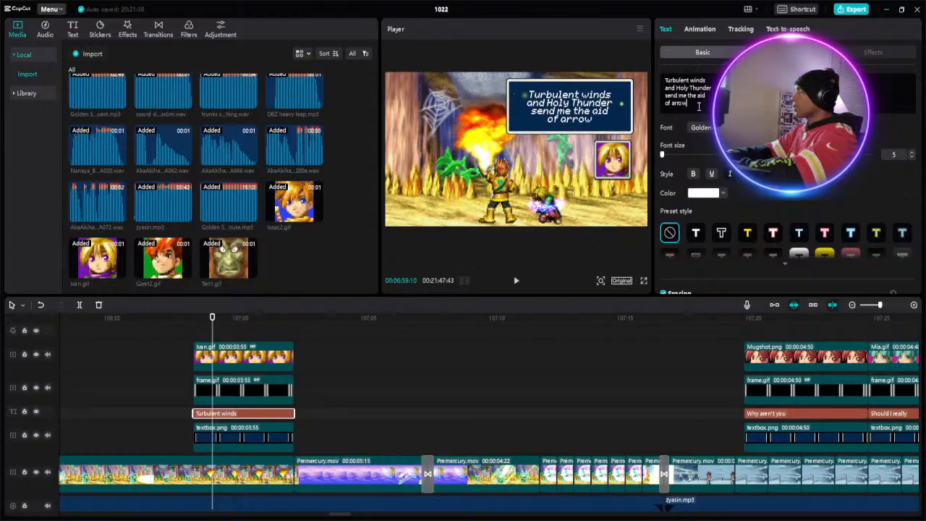
pyautogui.write('s')
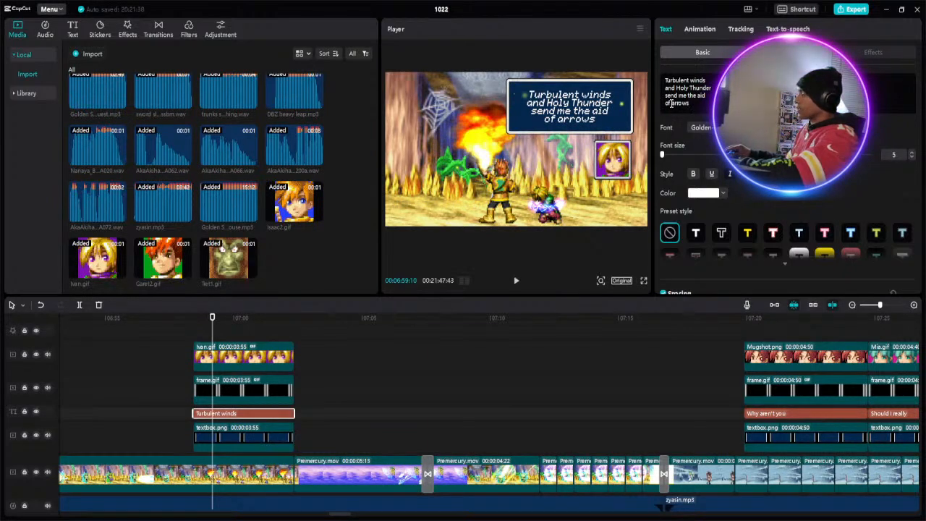
pyautogui.write('th')
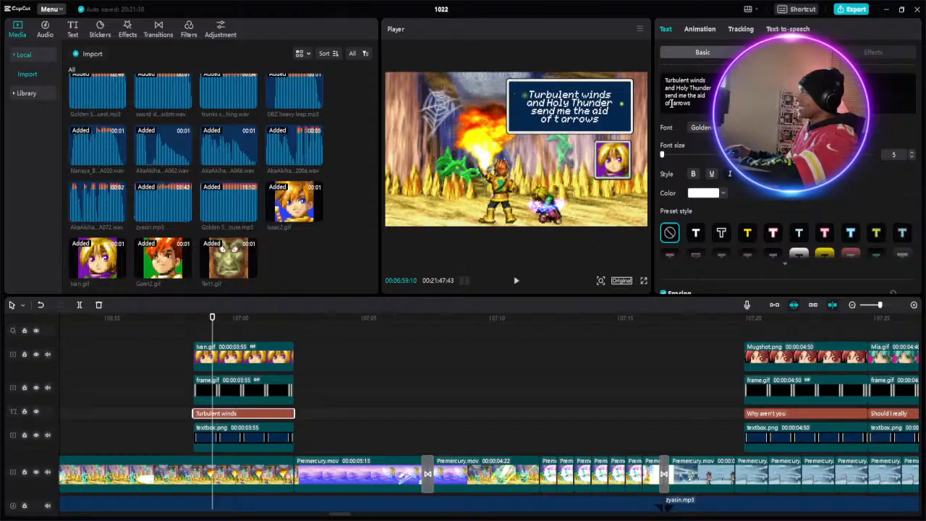
pyautogui.write('e')
pyautogui.moveTo(683, 103); pyautogui.dragTo(685, 103)
pyautogui.write('A')
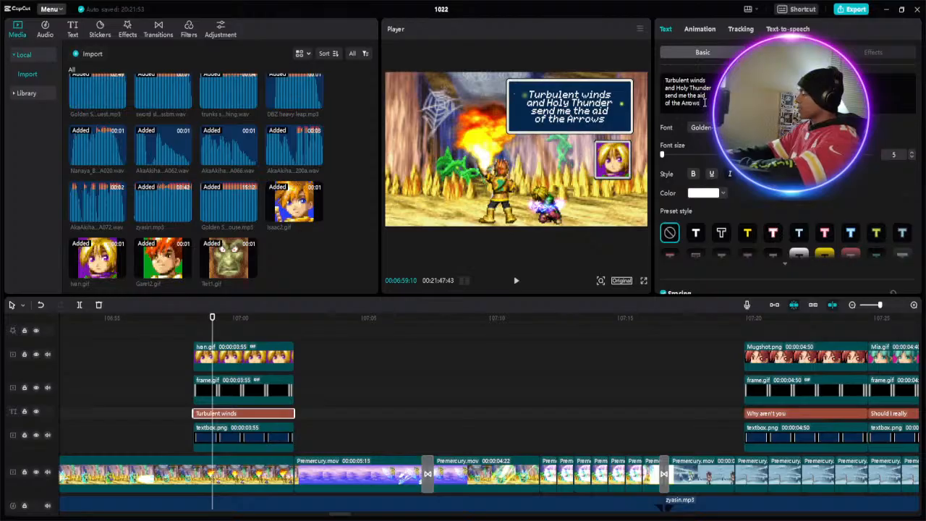
# - Add a fifth line reading "of Heaven!" to the "Turbulent winds" caption
pyautogui.press('Return')
pyautogui.write('of')
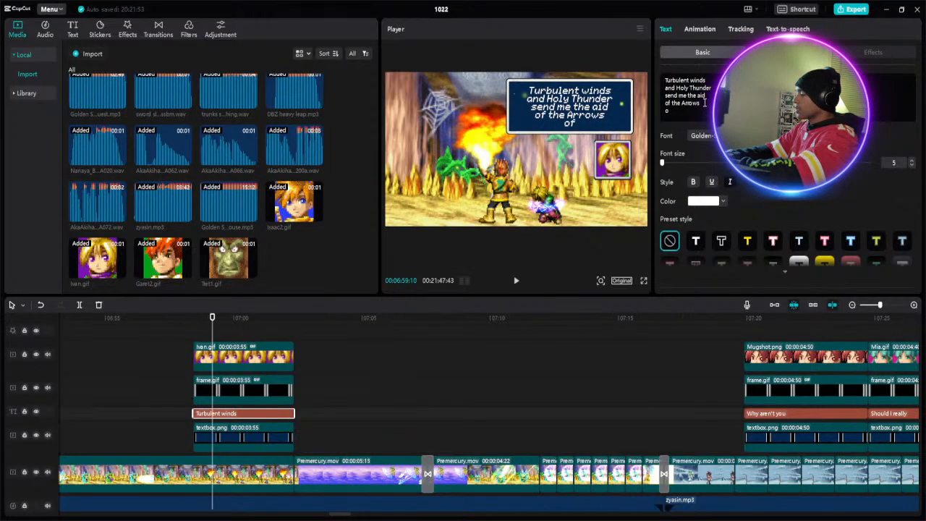
pyautogui.write(' He')
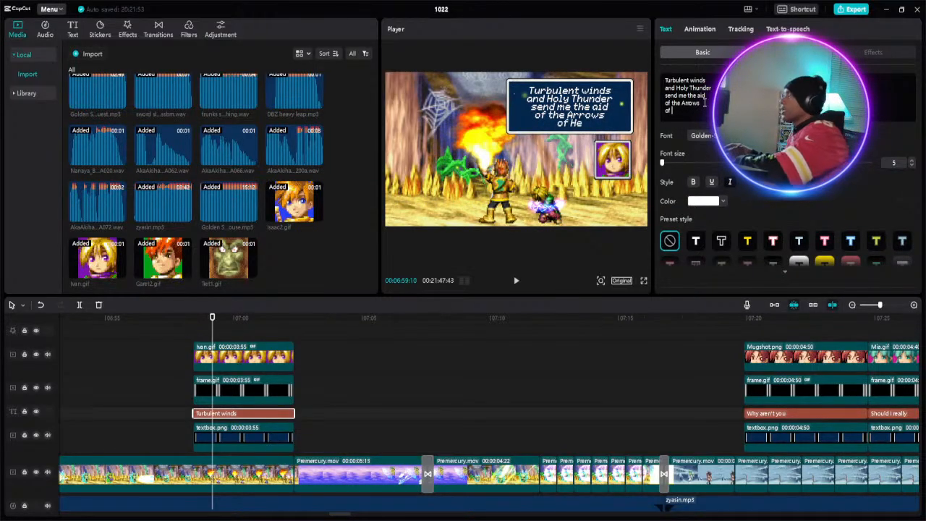
pyautogui.write('aven')
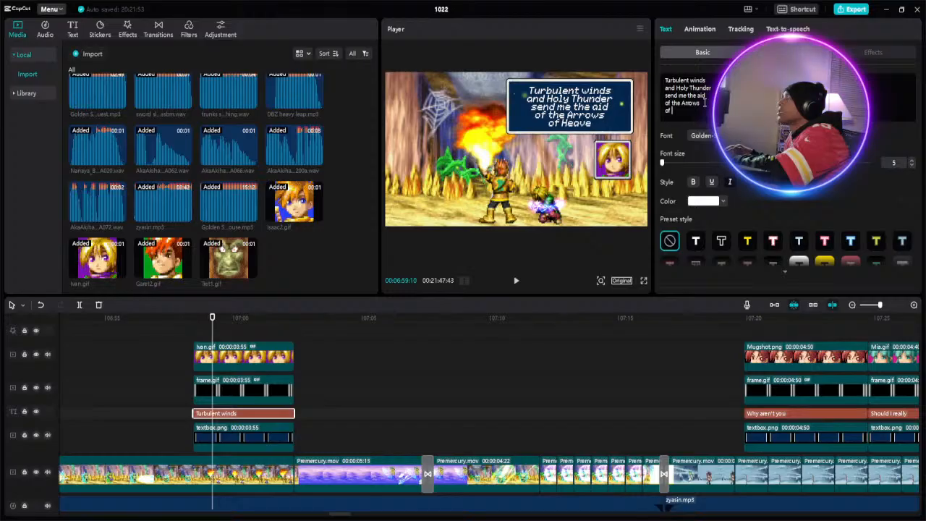
pyautogui.click(517, 281)
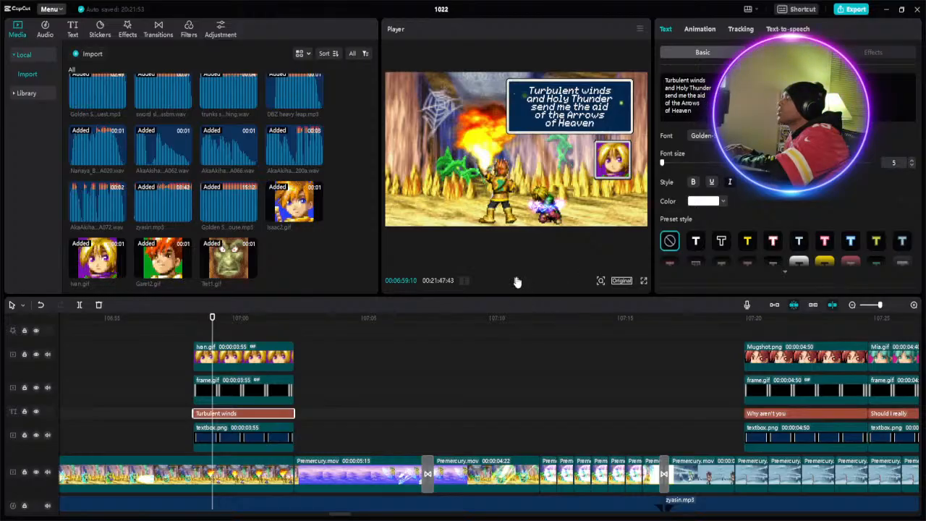
pyautogui.click(517, 281)
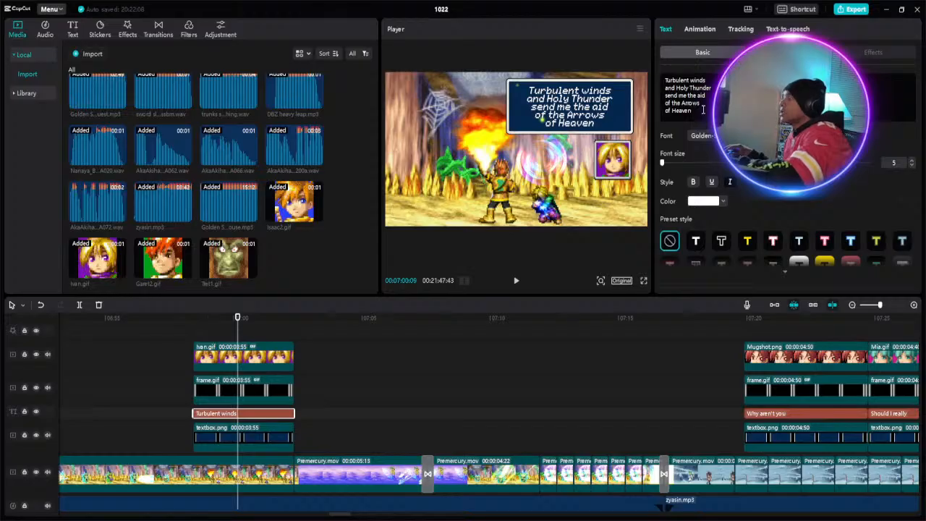
pyautogui.write('!')
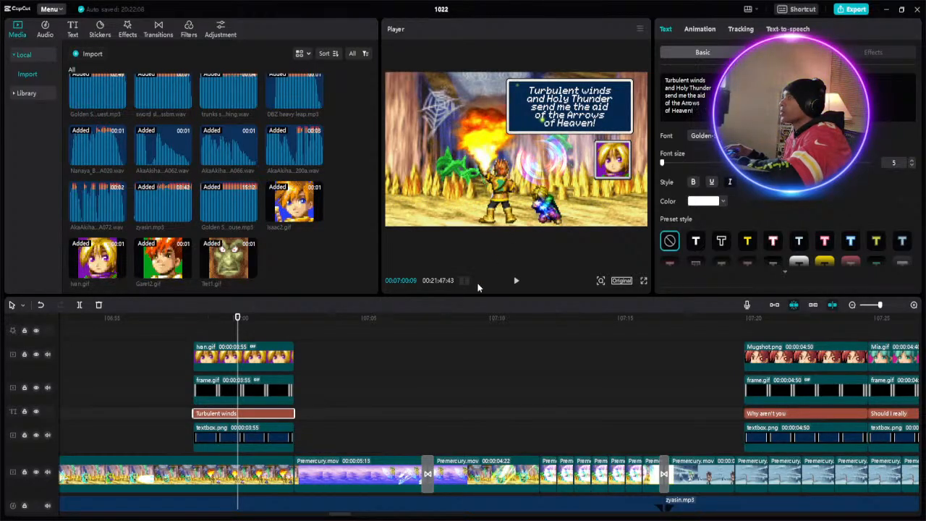
# - Play the video from about 7:00 to about 7:58 to review the dialogue through the "Something wrong?" caption
pyautogui.click(517, 282)
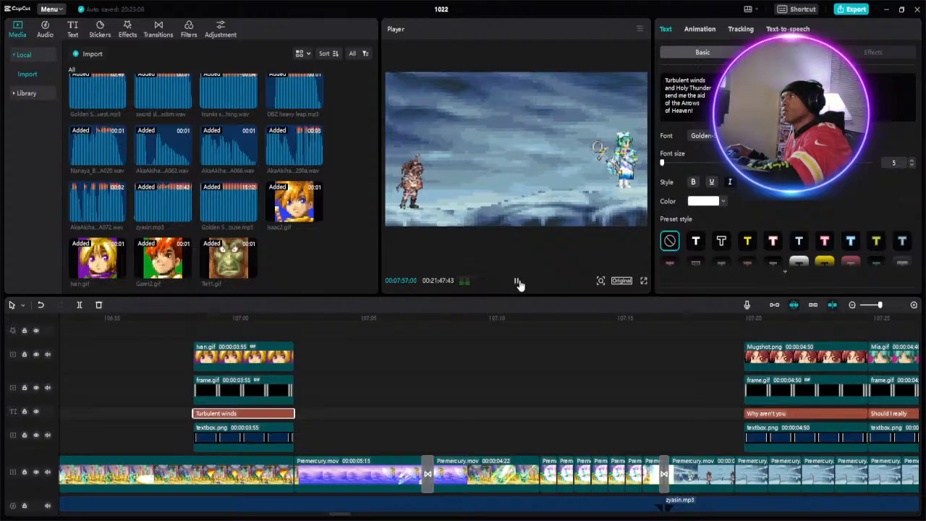
pyautogui.click(518, 282)
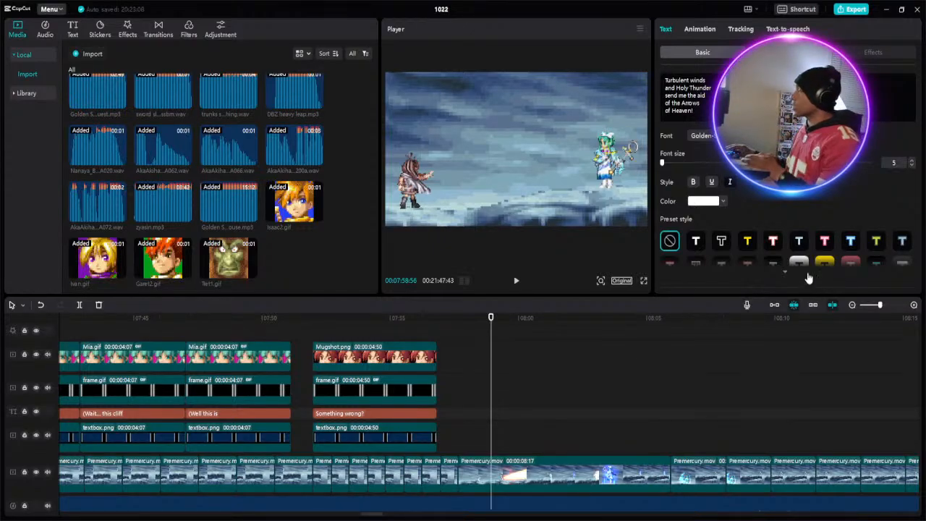
pyautogui.click(869, 309)
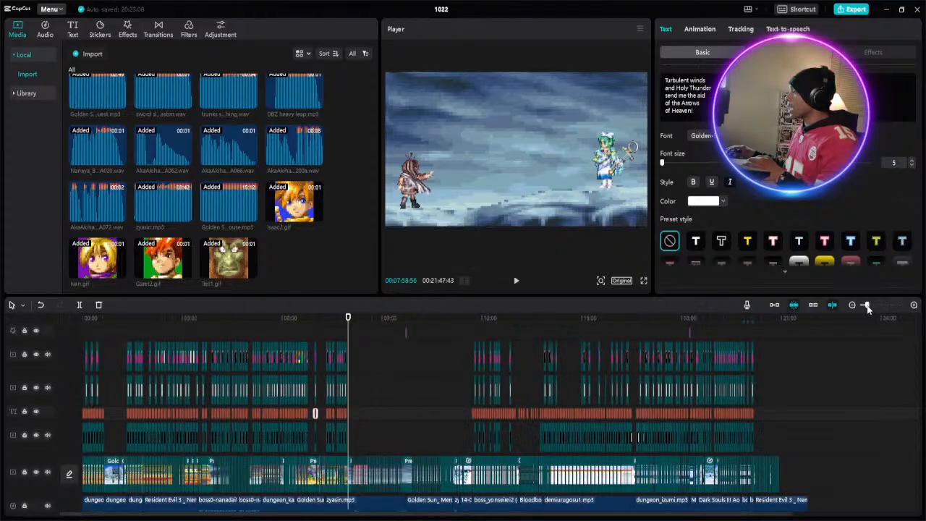